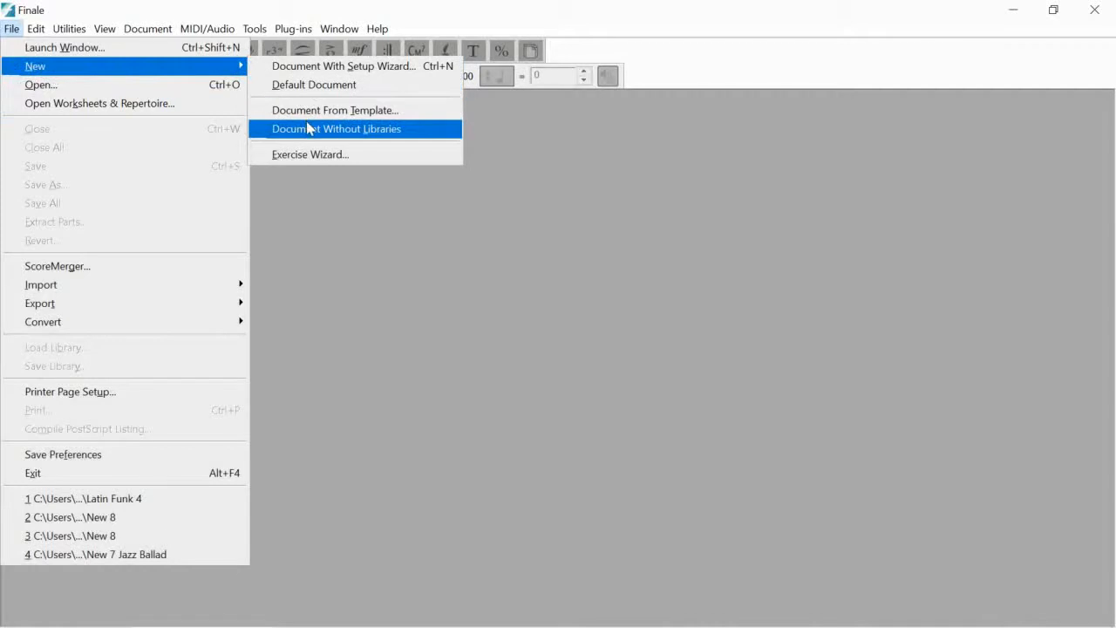
- Create a new document without libraries and add 23 measures to it
{"action": "left_click", "coordinate": [312, 130]}
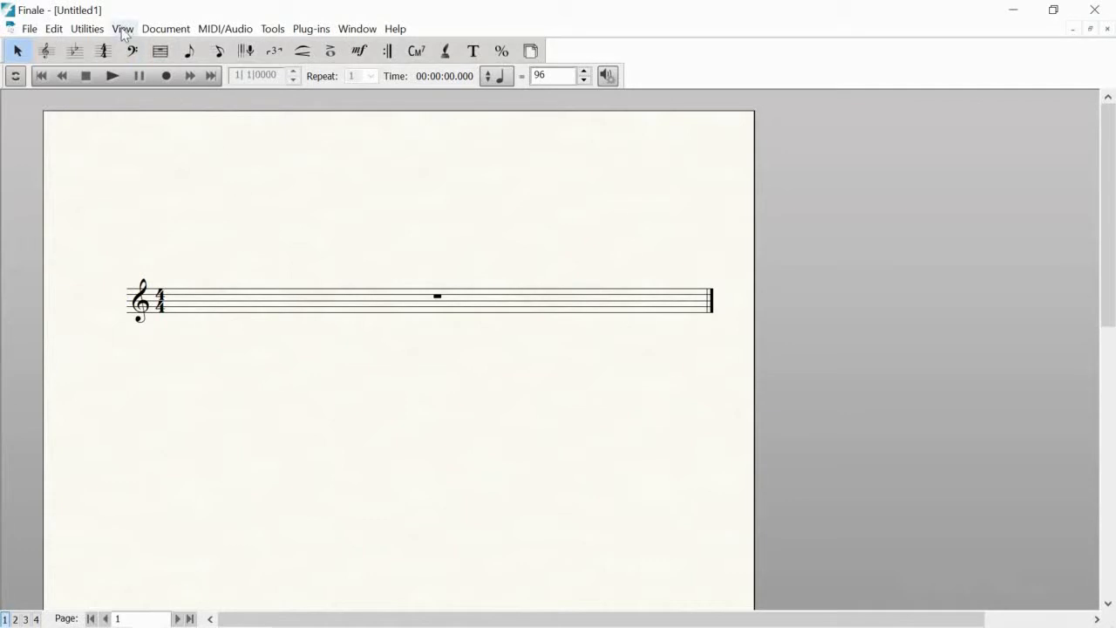
{"action": "left_click", "coordinate": [159, 53]}
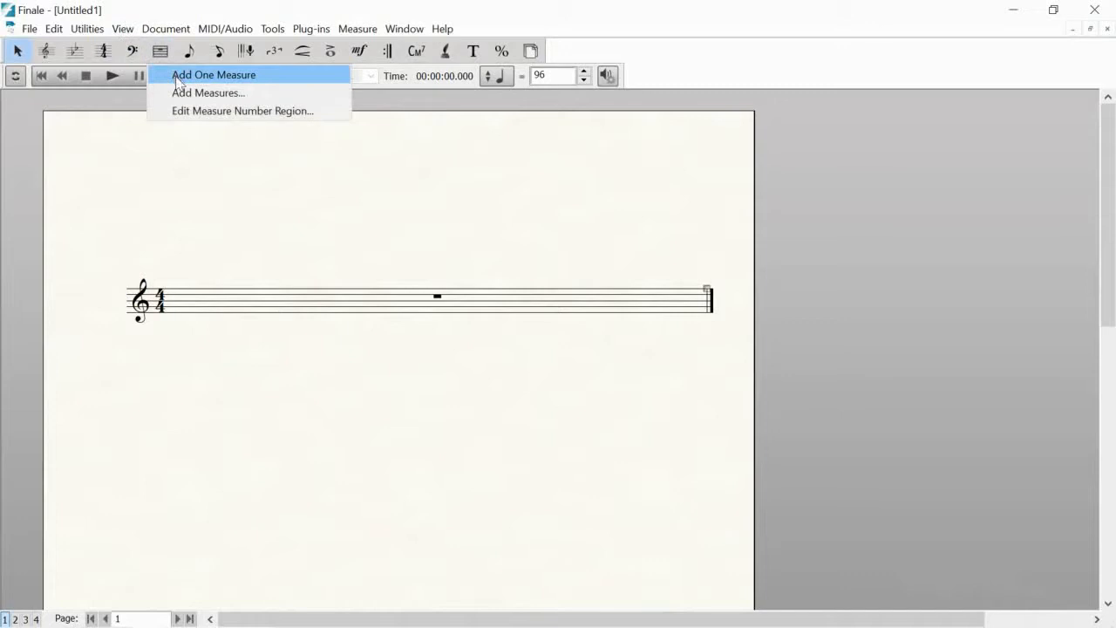
{"action": "left_click", "coordinate": [179, 93]}
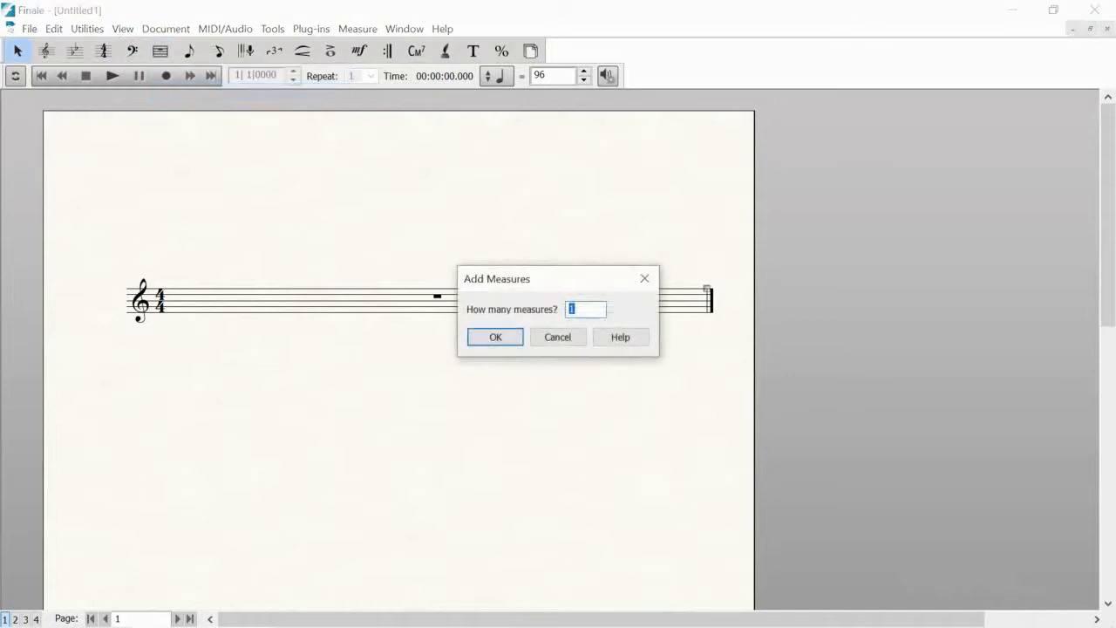
{"action": "type", "text": "23"}
{"action": "left_click", "coordinate": [496, 338]}
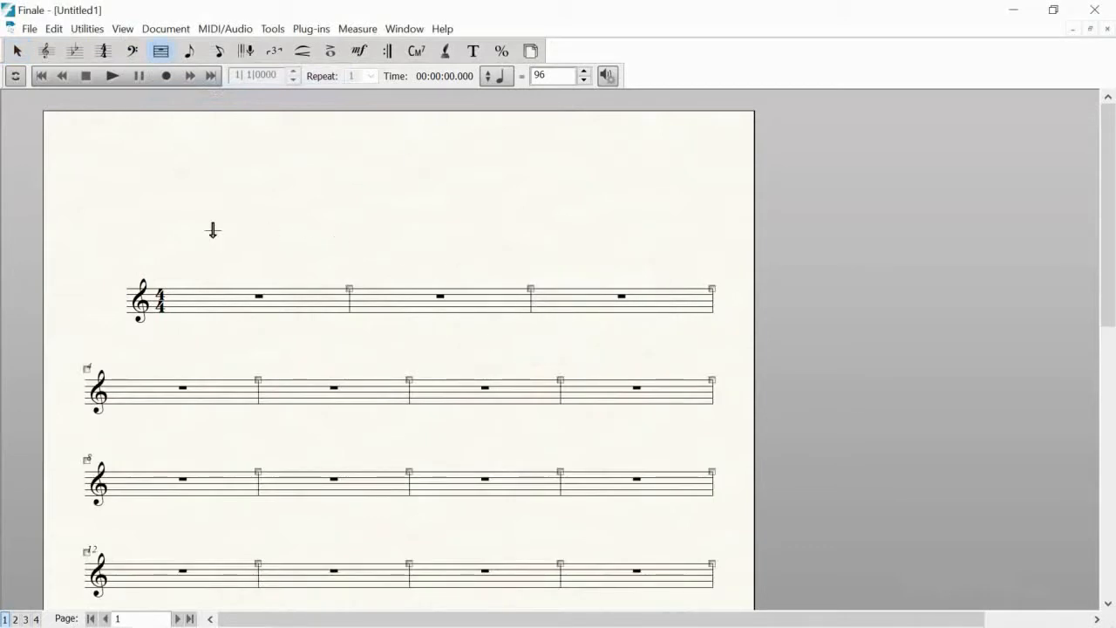
- Select all measures in the score, show the page layout icons and lock every system
{"action": "left_click_drag", "start_coordinate": [208, 220], "coordinate": [204, 187]}
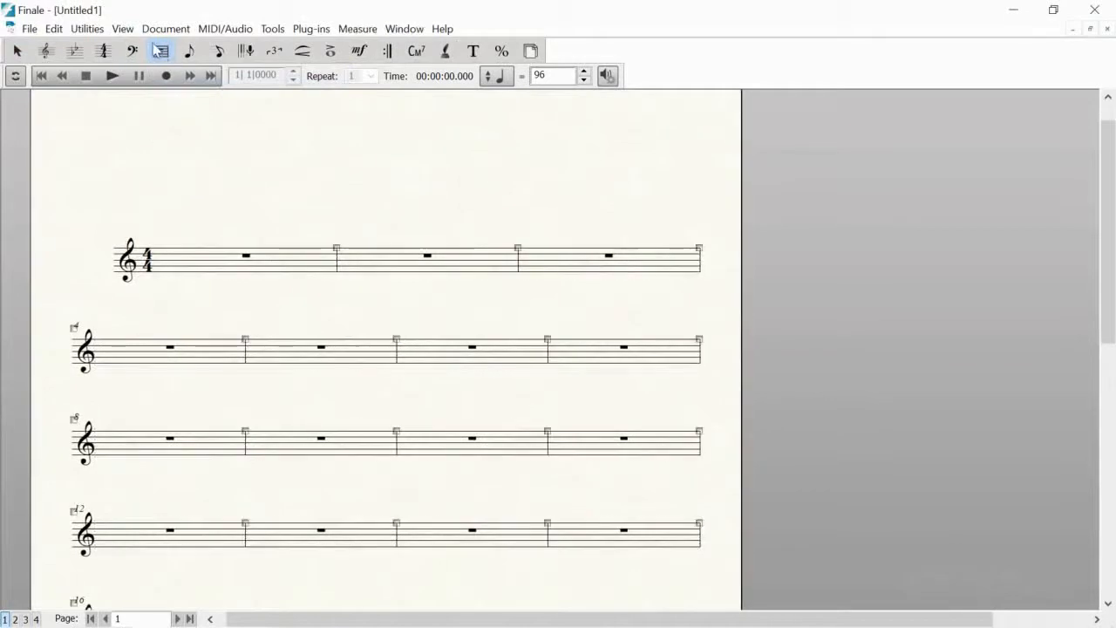
{"action": "mouse_move", "coordinate": [134, 186]}
{"action": "left_mouse_down"}
{"action": "mouse_move", "coordinate": [142, 201]}
{"action": "mouse_move", "coordinate": [139, 188]}
{"action": "left_mouse_up"}
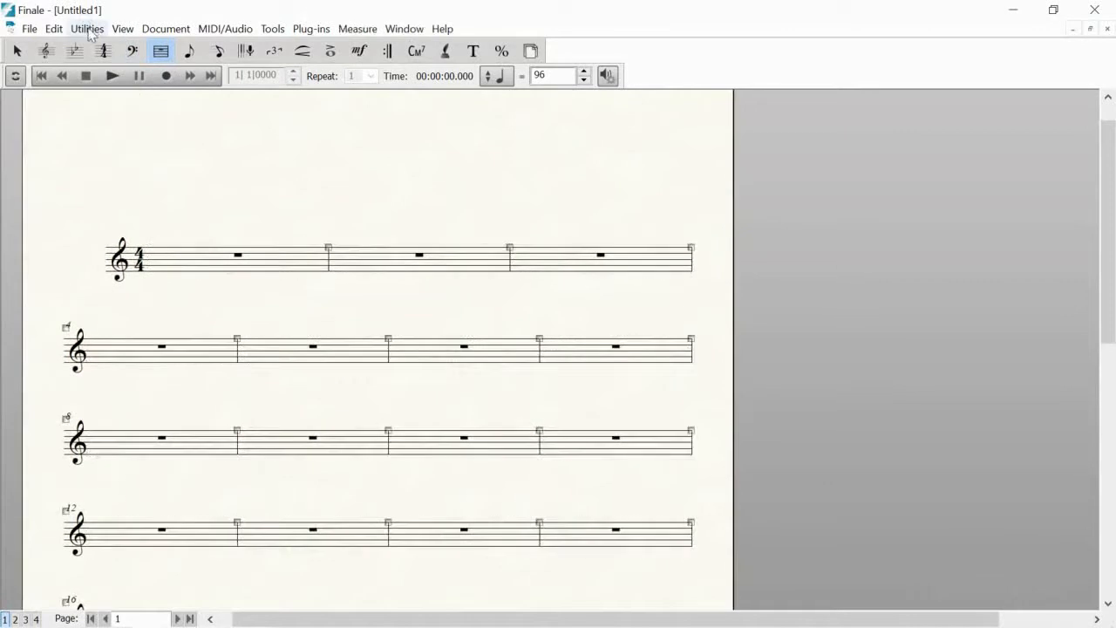
{"action": "left_click", "coordinate": [18, 53]}
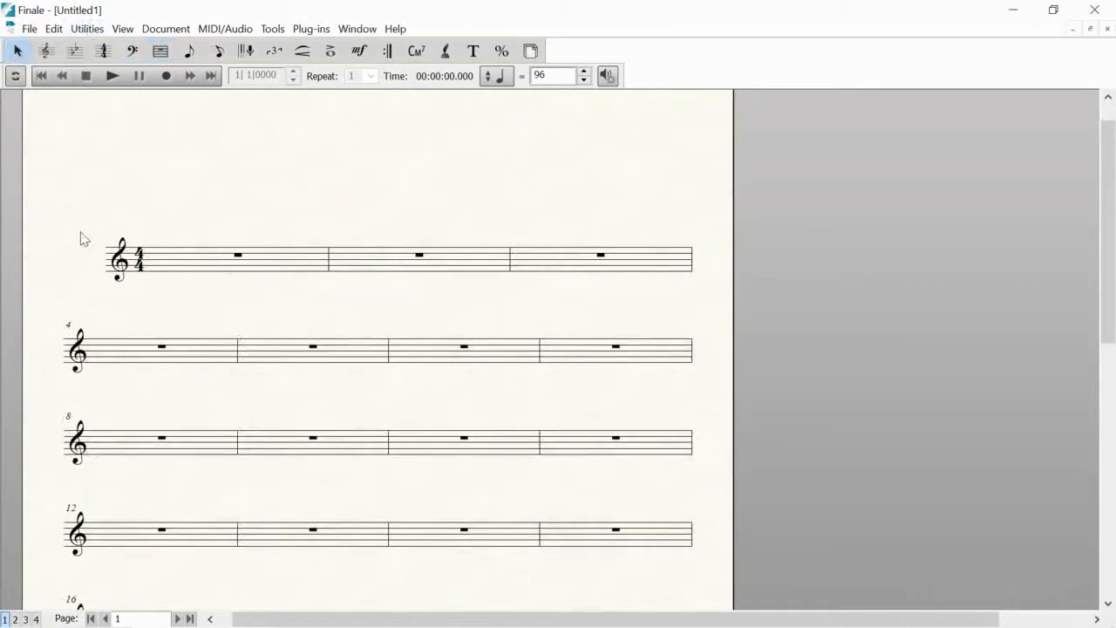
{"action": "left_click", "coordinate": [62, 262]}
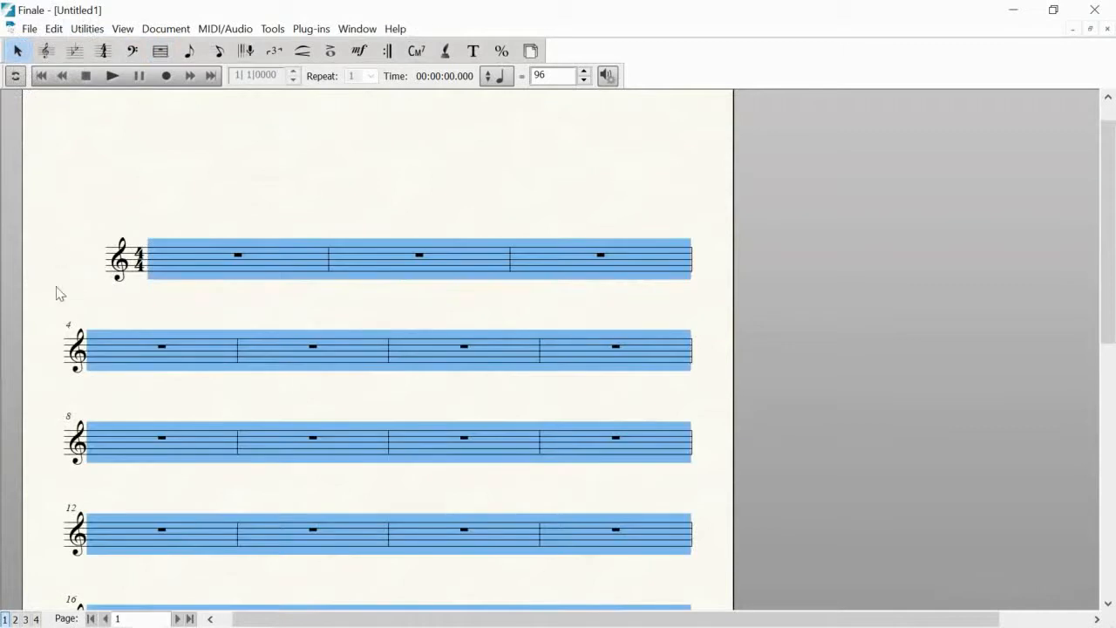
{"action": "left_click", "coordinate": [125, 29]}
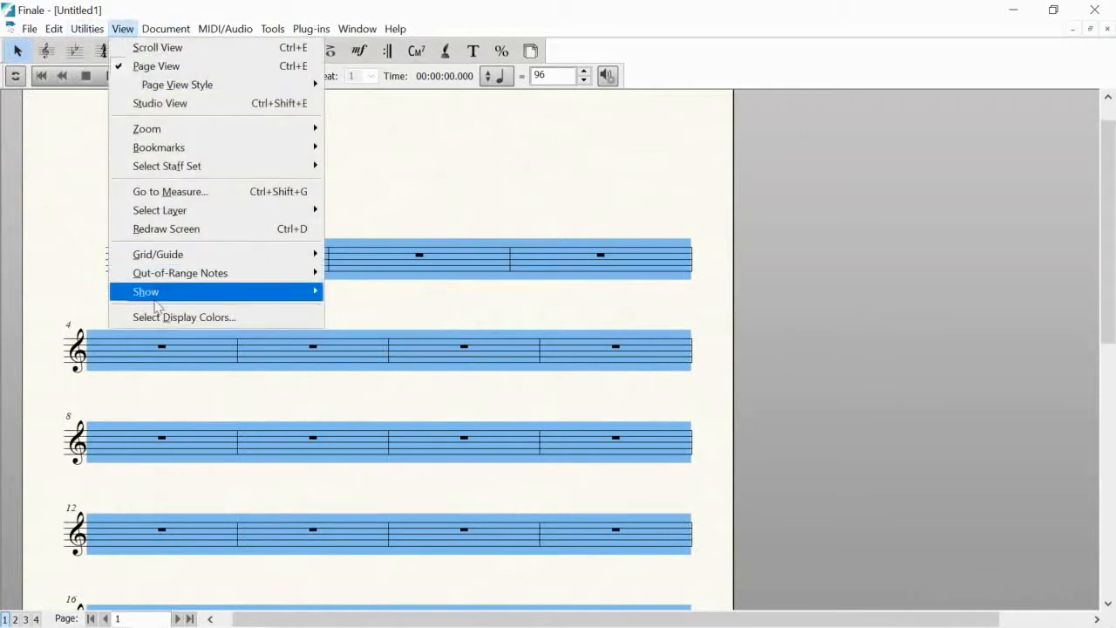
{"action": "mouse_move", "coordinate": [185, 299]}
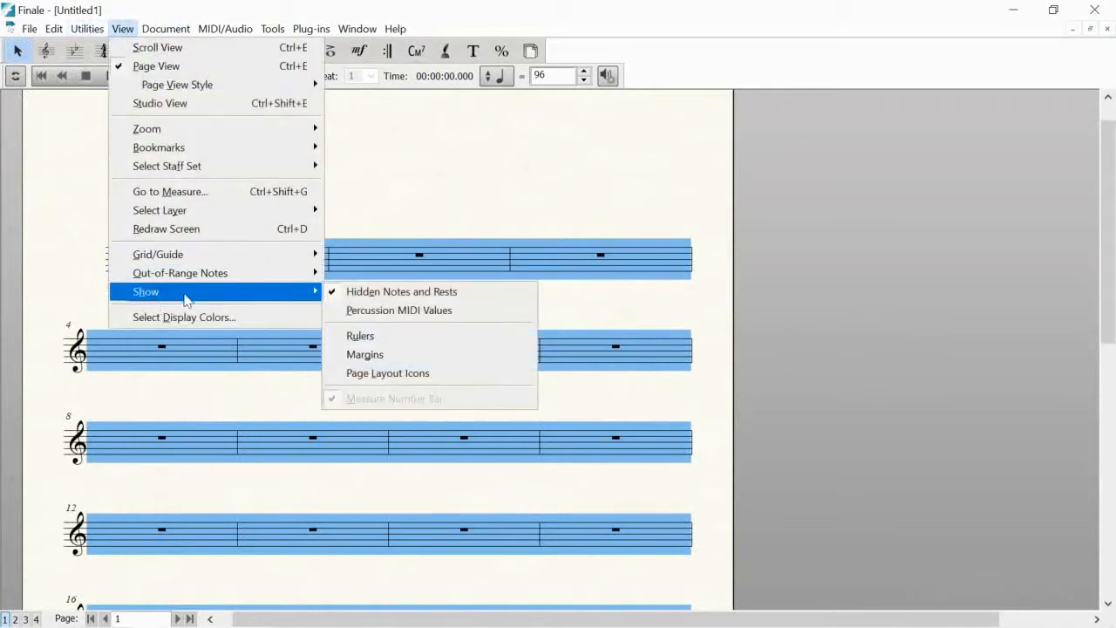
{"action": "left_click", "coordinate": [402, 378]}
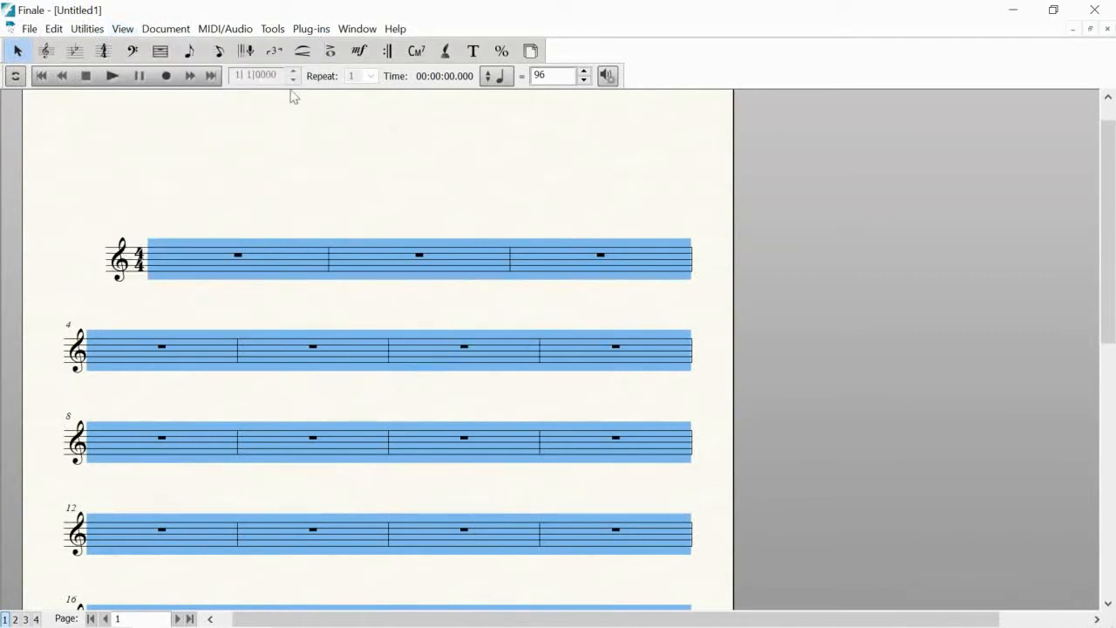
{"action": "left_click", "coordinate": [88, 30]}
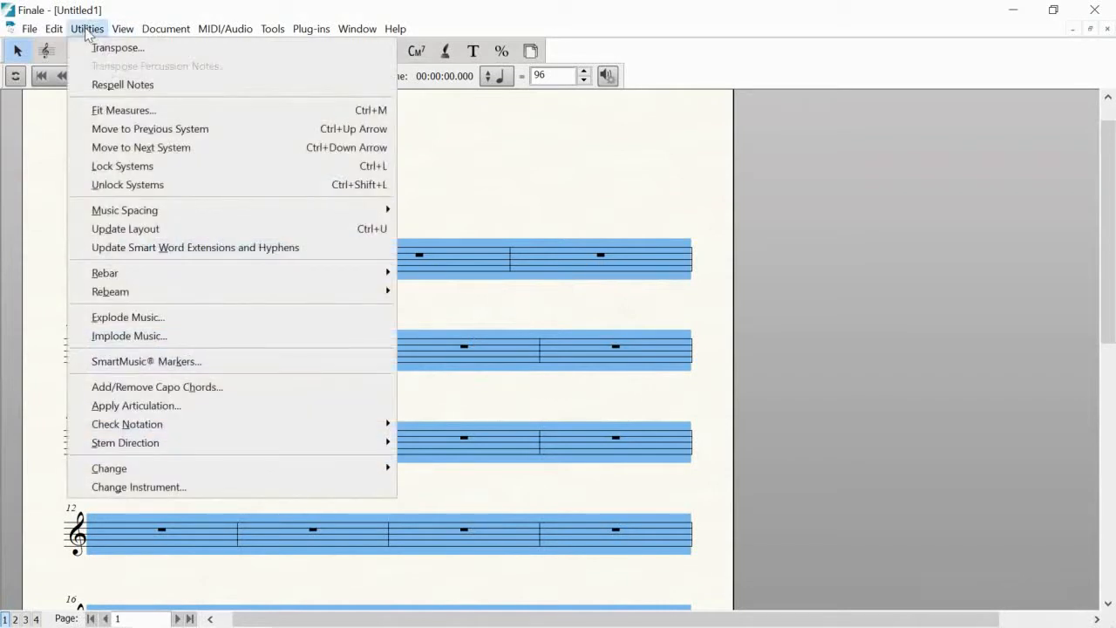
{"action": "left_click", "coordinate": [122, 171]}
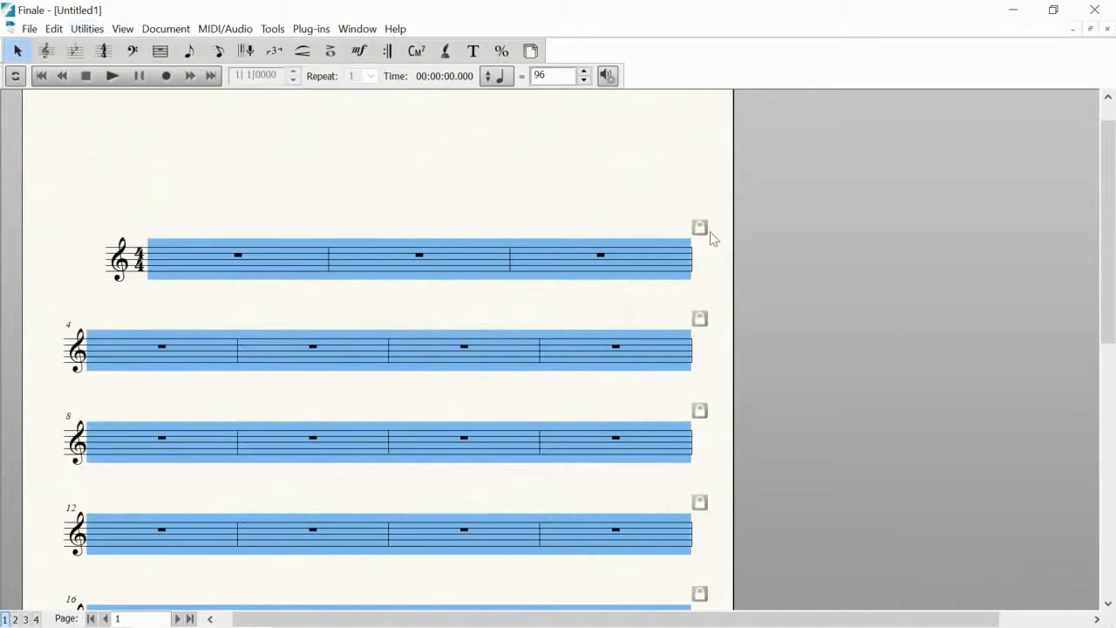
{"action": "left_click", "coordinate": [267, 165]}
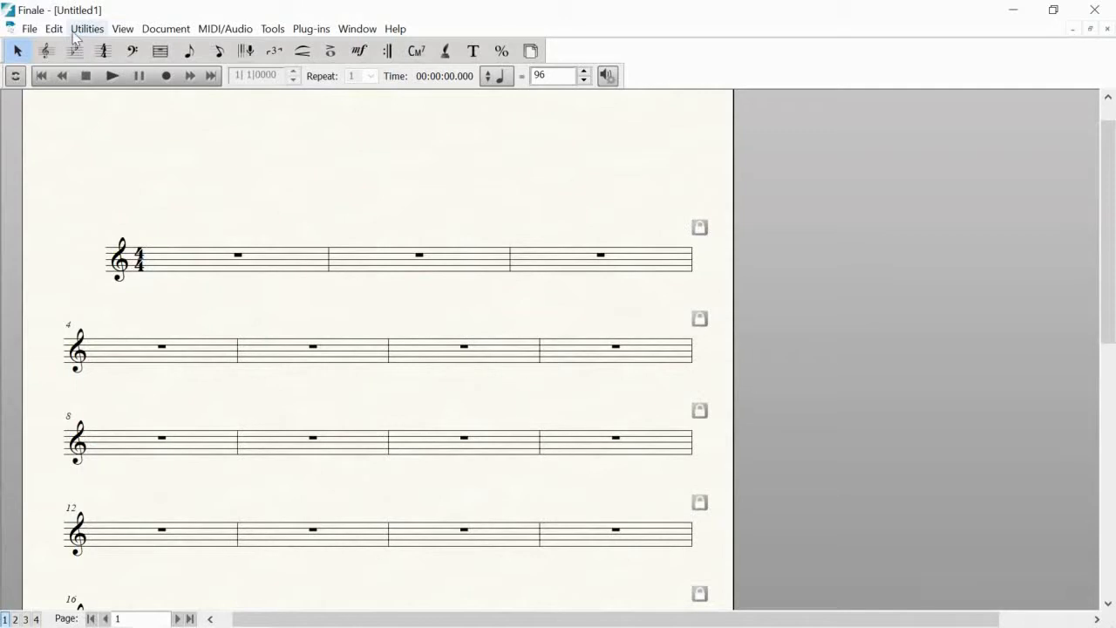
- Hide the page layout icons in the score
{"action": "left_click", "coordinate": [123, 29]}
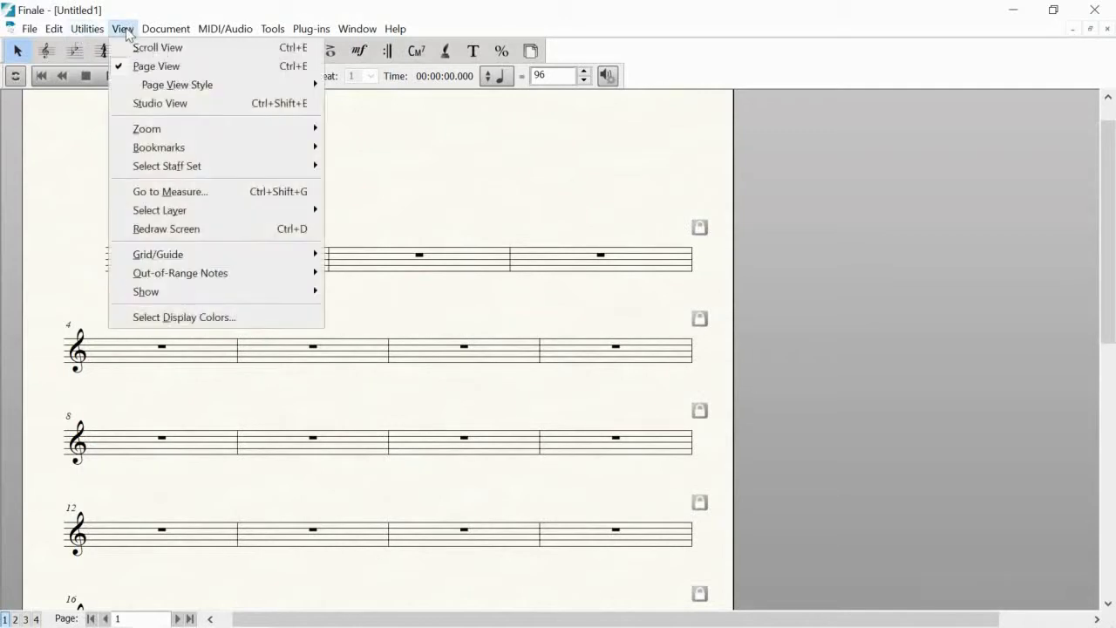
{"action": "mouse_move", "coordinate": [180, 292]}
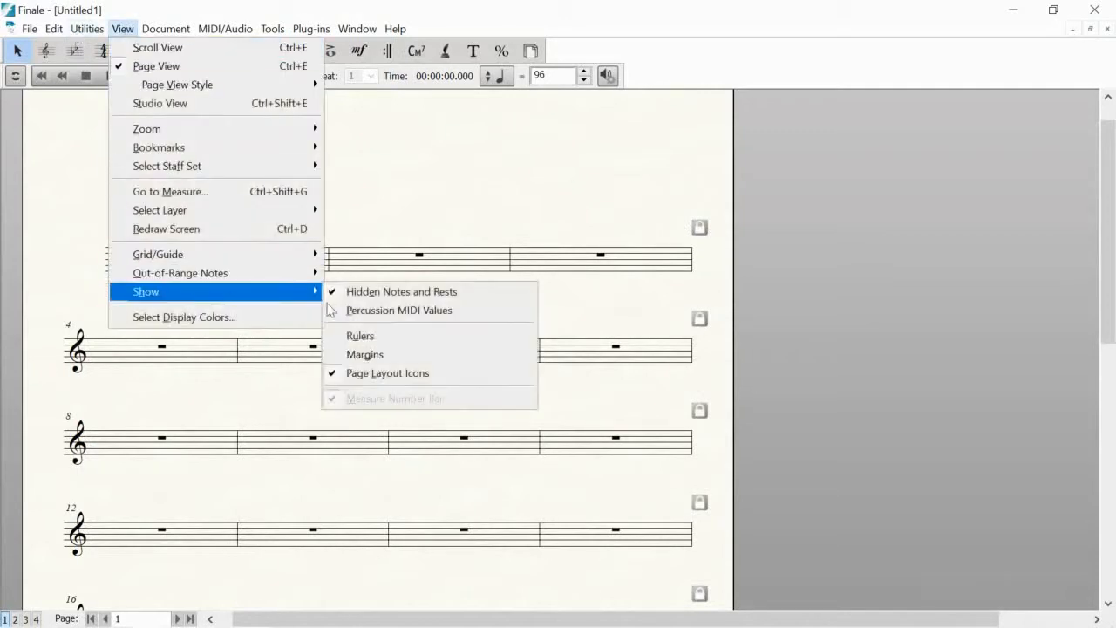
{"action": "left_click", "coordinate": [389, 375]}
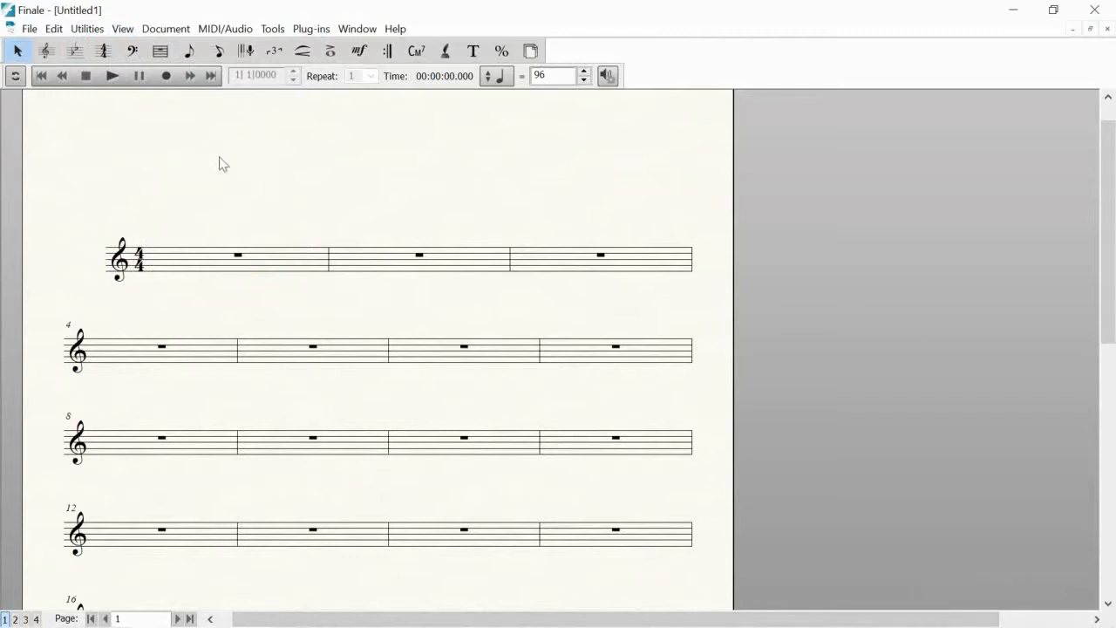
- In the document's font options, set the chord symbol font to Arial, Bold, size 16
{"action": "left_click", "coordinate": [167, 31]}
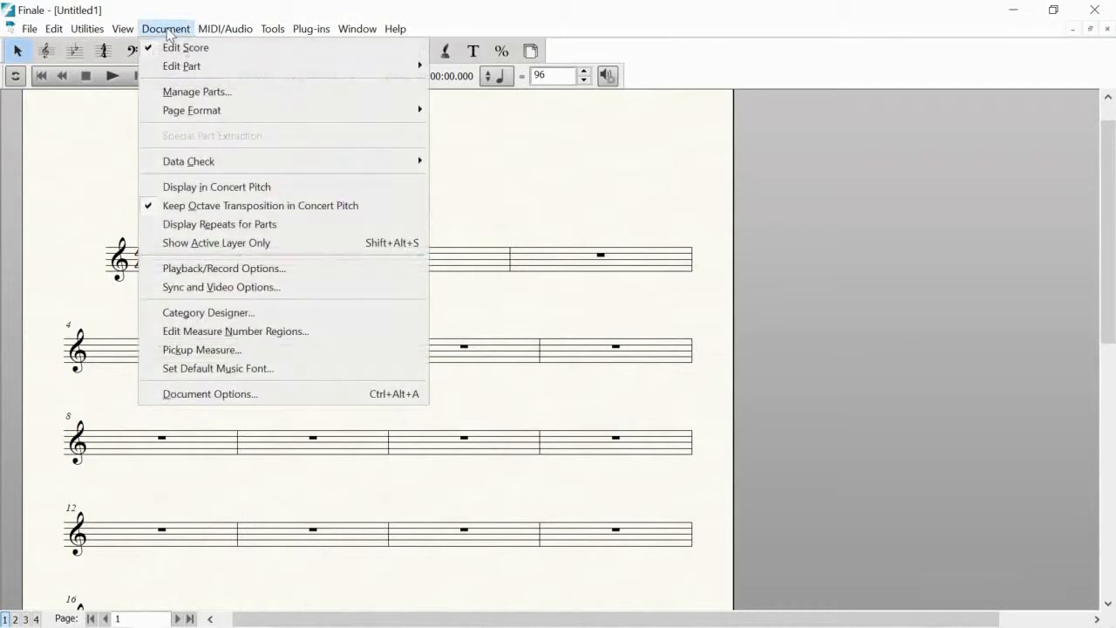
{"action": "left_click", "coordinate": [198, 396]}
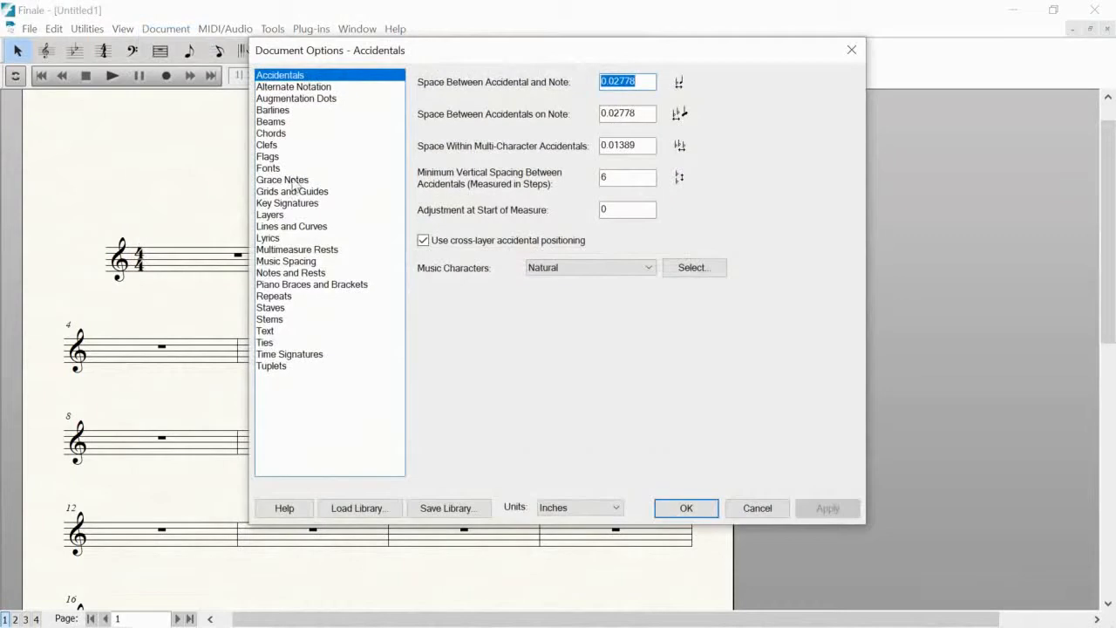
{"action": "left_click", "coordinate": [270, 170]}
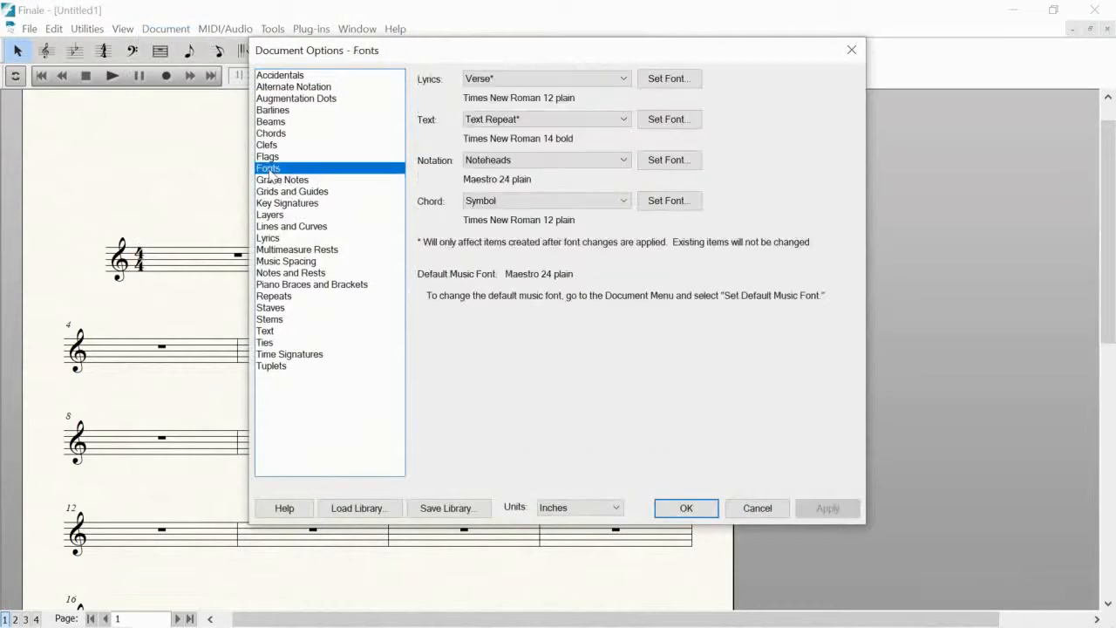
{"action": "left_click", "coordinate": [532, 202]}
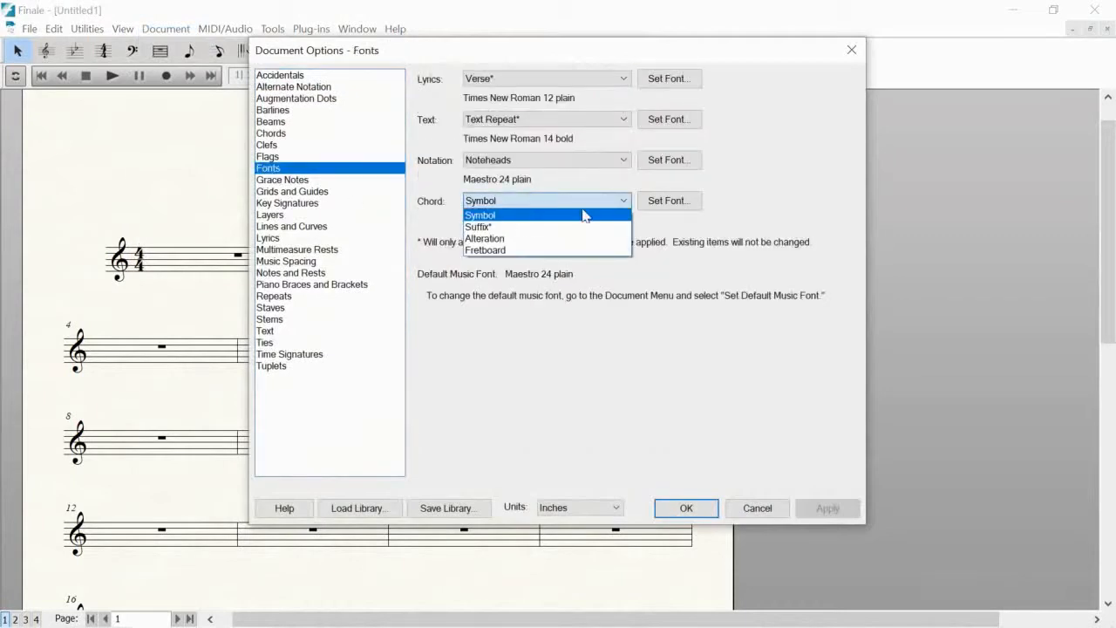
{"action": "left_click", "coordinate": [667, 204]}
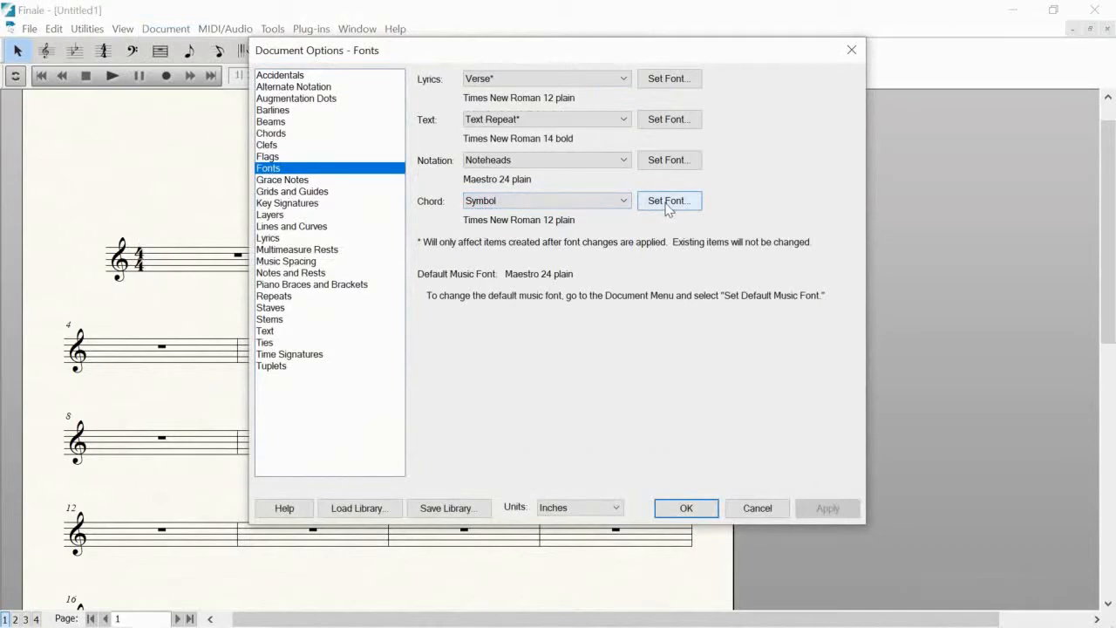
{"action": "left_click", "coordinate": [667, 203]}
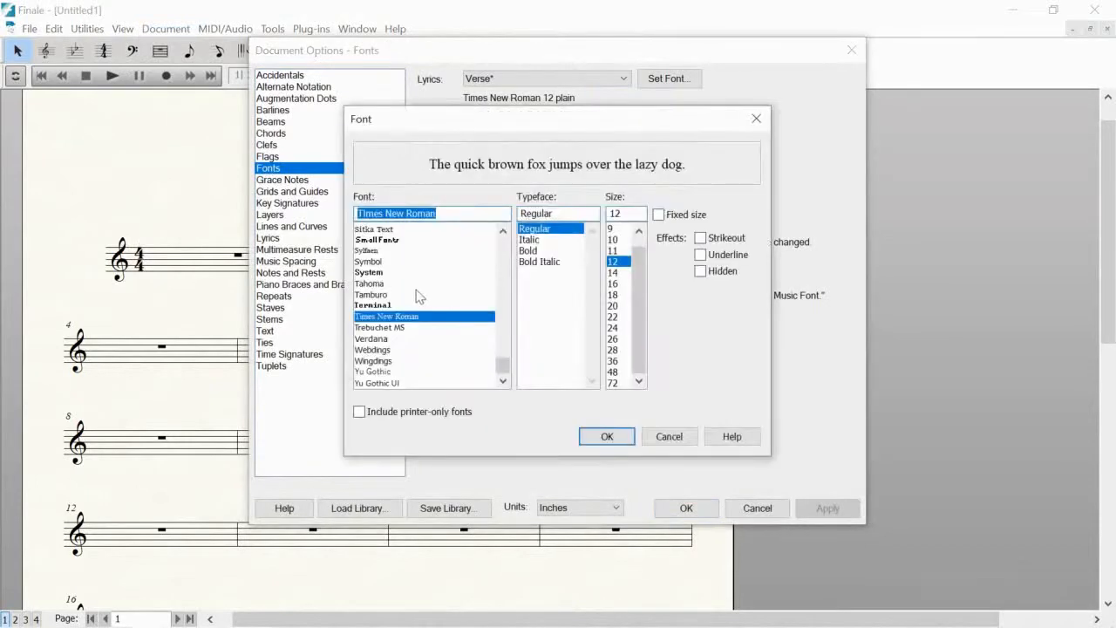
{"action": "scroll", "coordinate": [400, 268], "scroll_direction": "up", "scroll_amount": 10}
{"action": "left_click", "coordinate": [364, 227]}
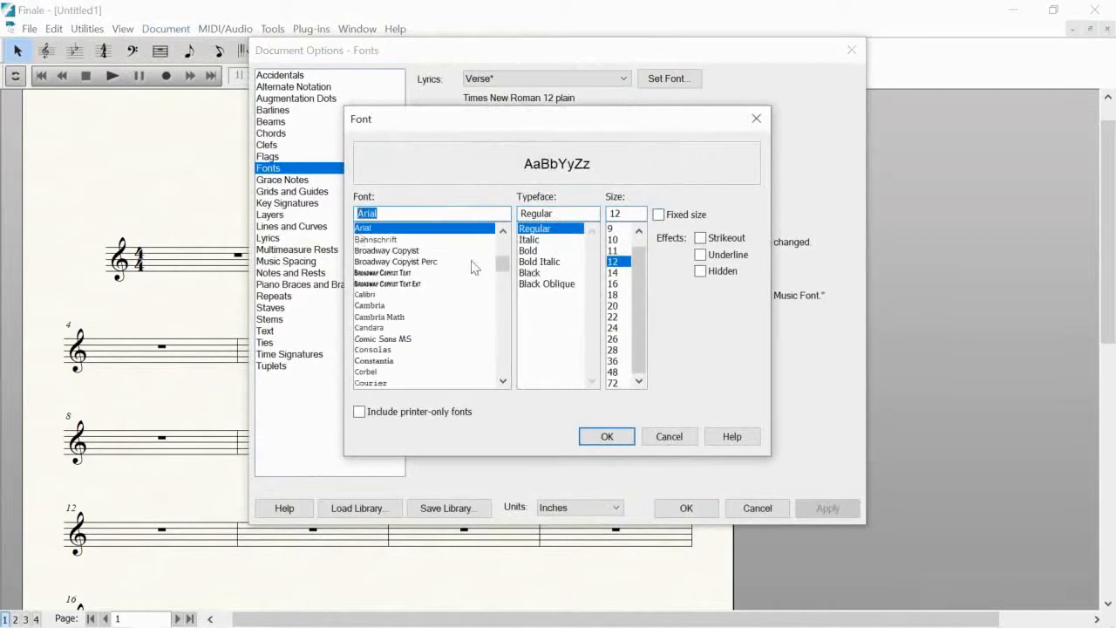
{"action": "left_click", "coordinate": [528, 252]}
{"action": "key", "text": "Tab"}
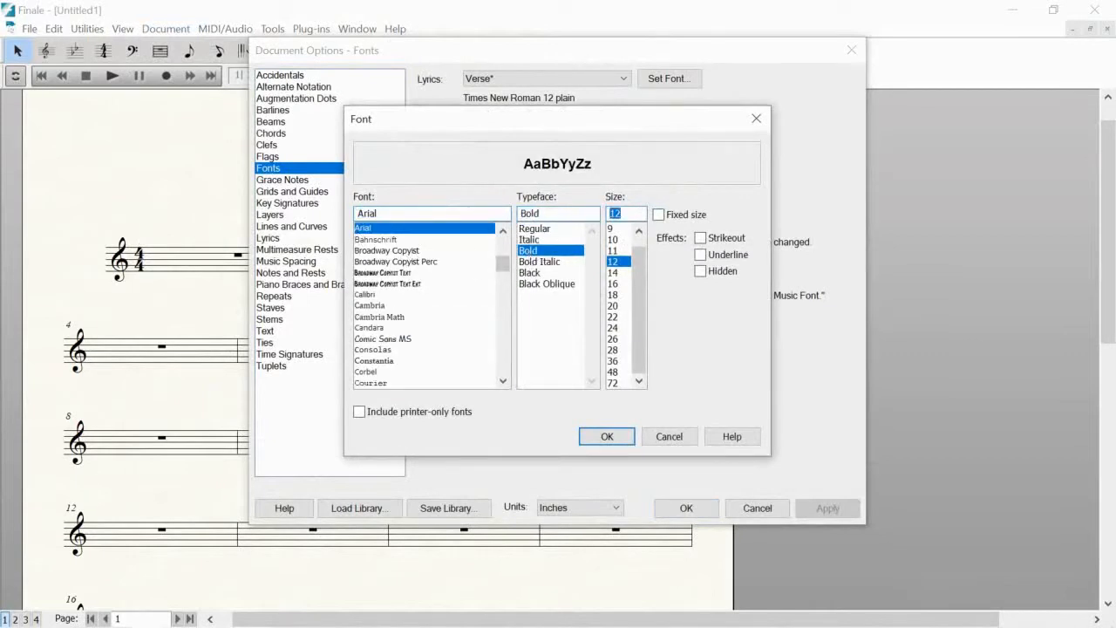
{"action": "type", "text": "16"}
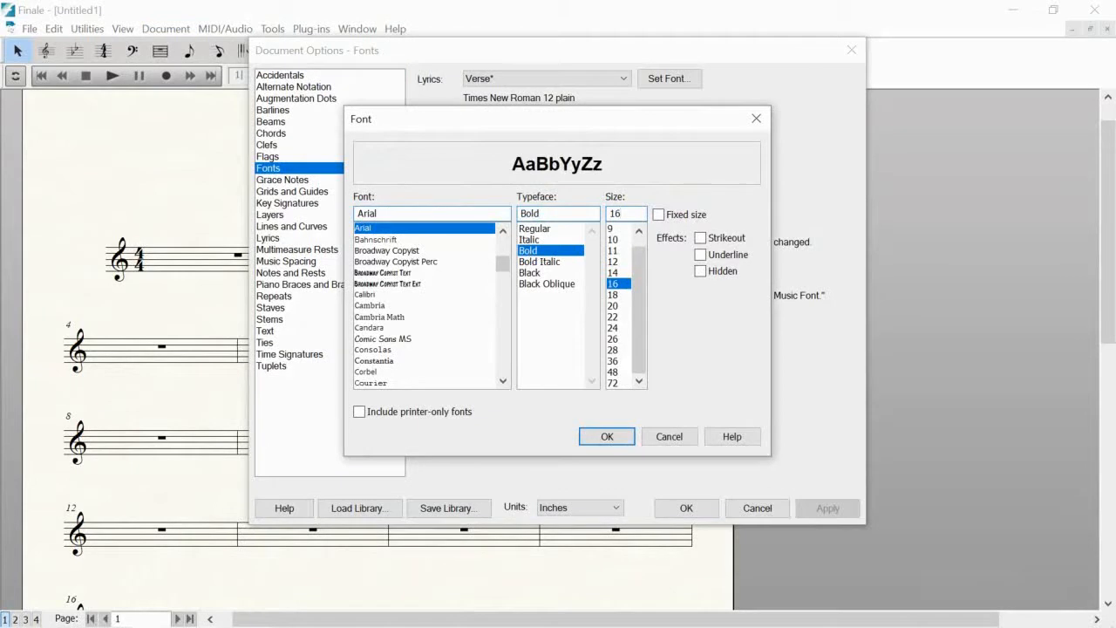
{"action": "left_click", "coordinate": [607, 436]}
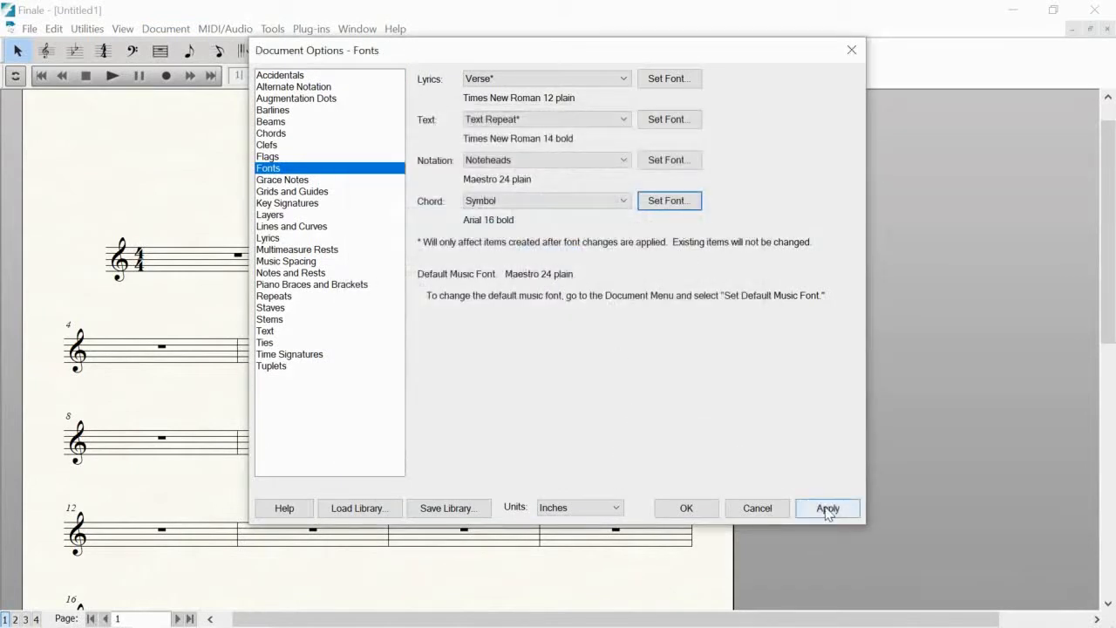
- Set the chord suffix font to Arial, Bold, size 16
{"action": "left_click", "coordinate": [563, 206]}
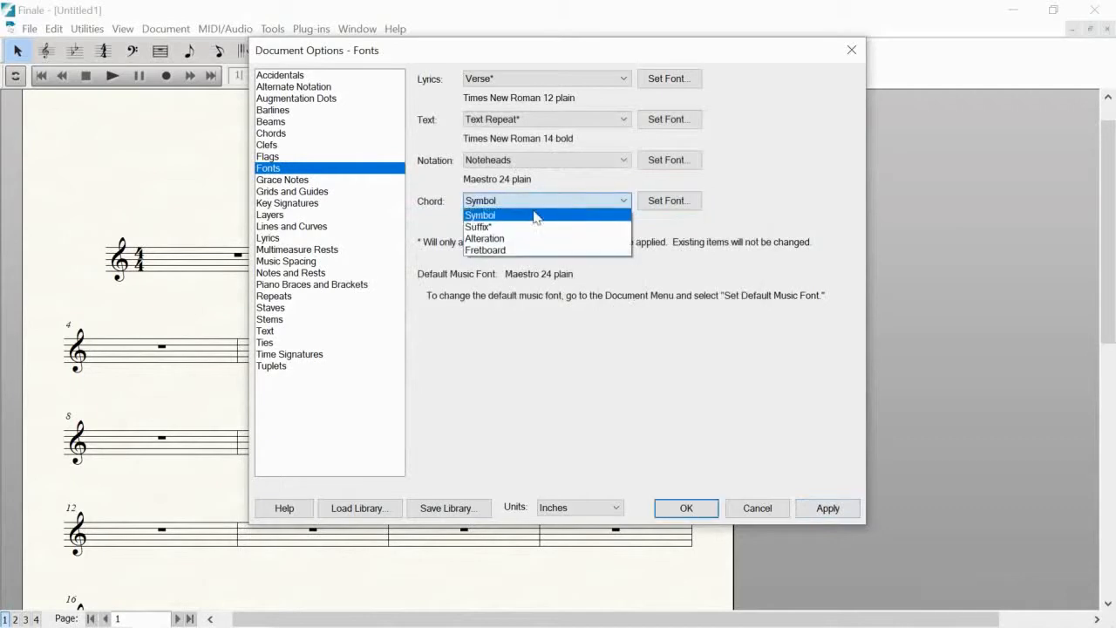
{"action": "left_click", "coordinate": [484, 227]}
{"action": "left_click", "coordinate": [661, 203]}
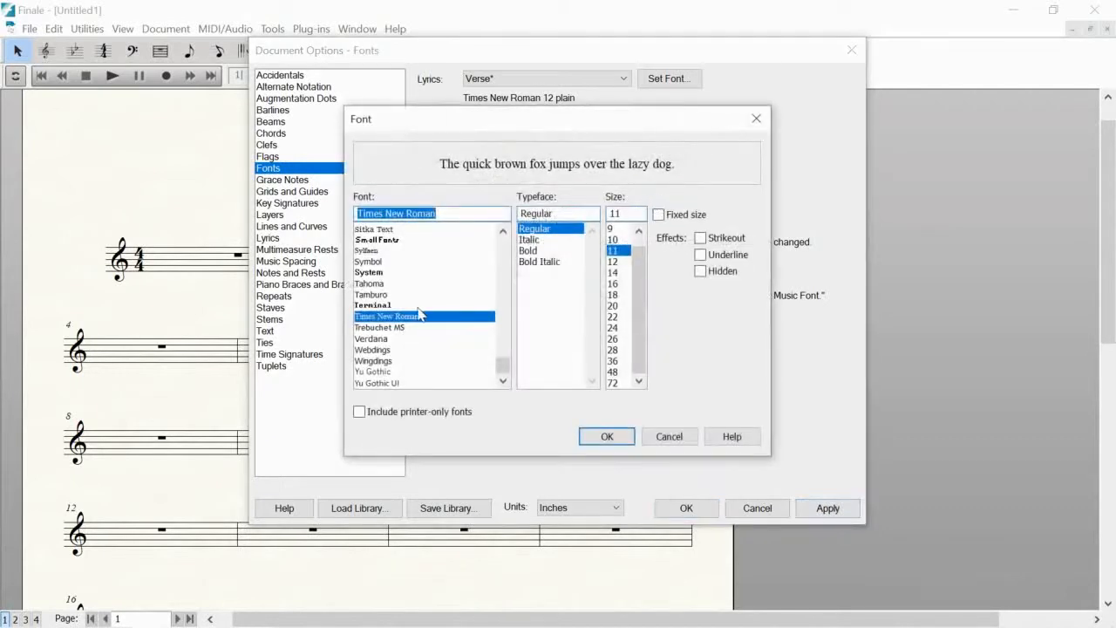
{"action": "type", "text": "a"}
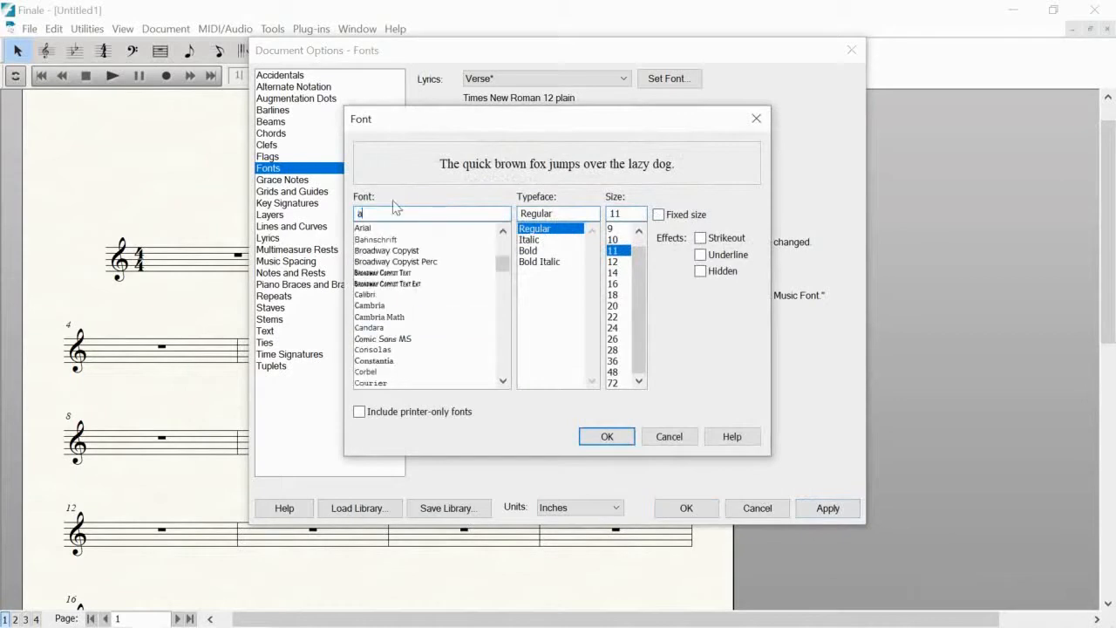
{"action": "left_click", "coordinate": [366, 229]}
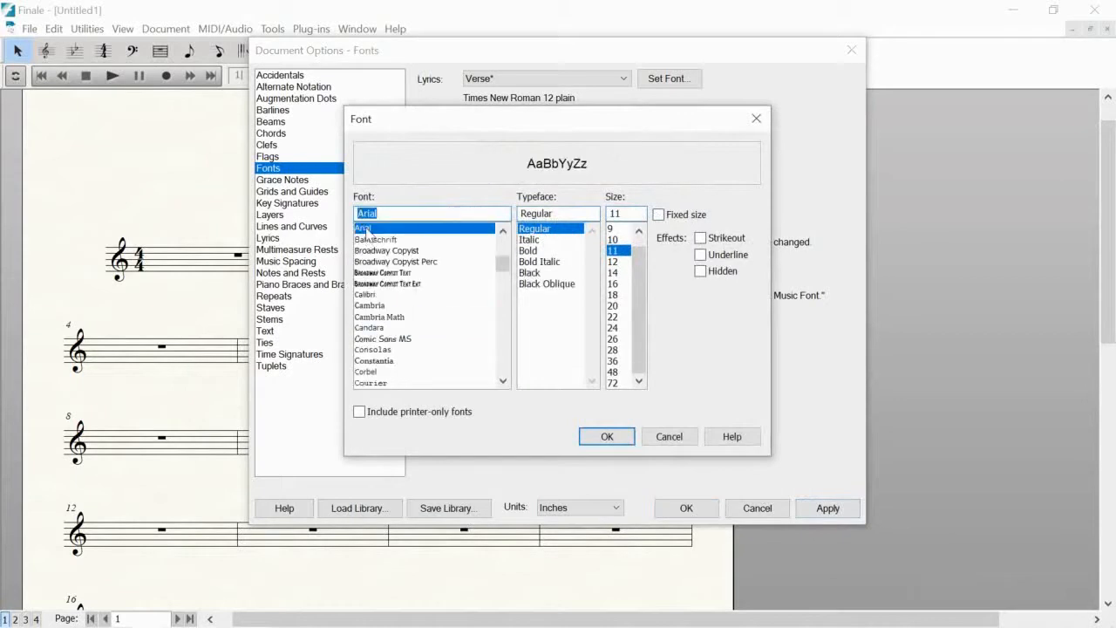
{"action": "left_click", "coordinate": [529, 251]}
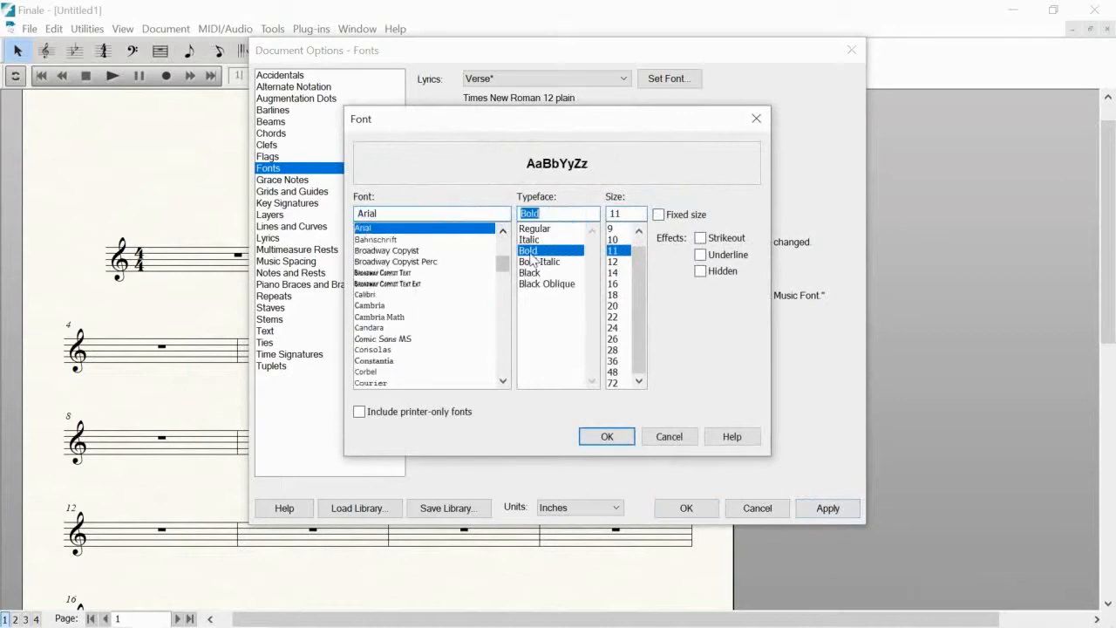
{"action": "left_click", "coordinate": [618, 285]}
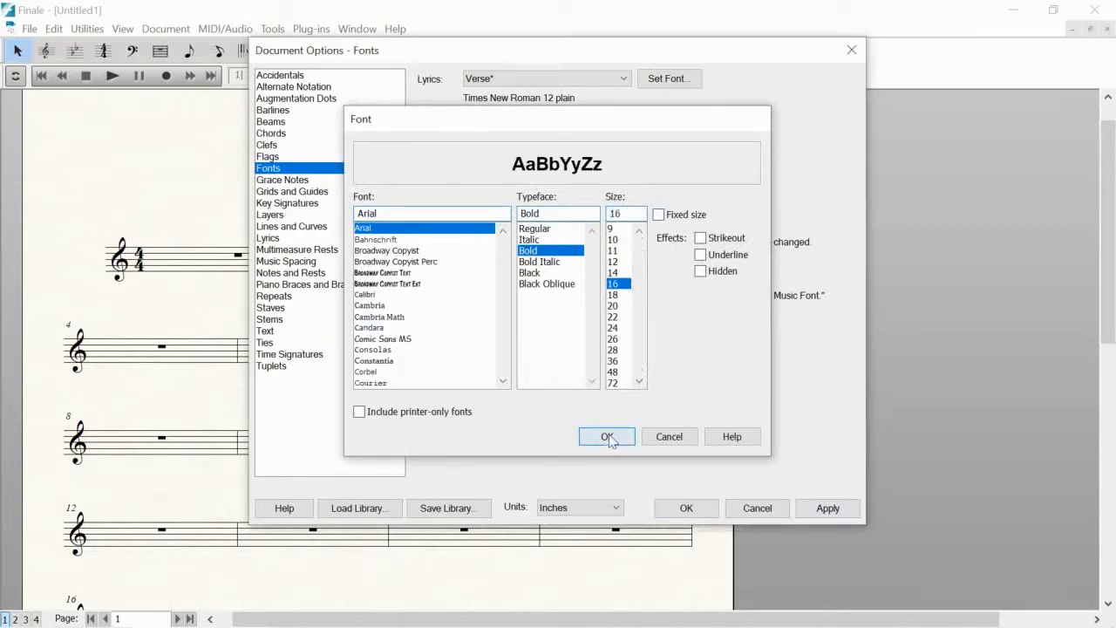
{"action": "left_click", "coordinate": [608, 439]}
- Set the chord alteration font to Maestro, Bold, size 23
{"action": "left_click", "coordinate": [555, 206]}
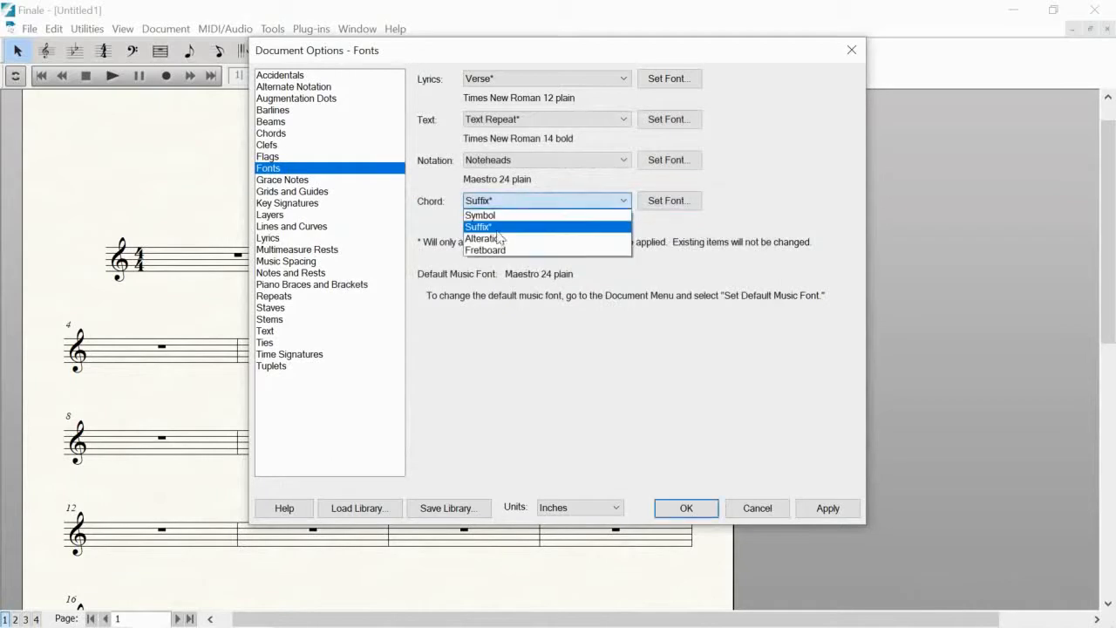
{"action": "left_click", "coordinate": [501, 238]}
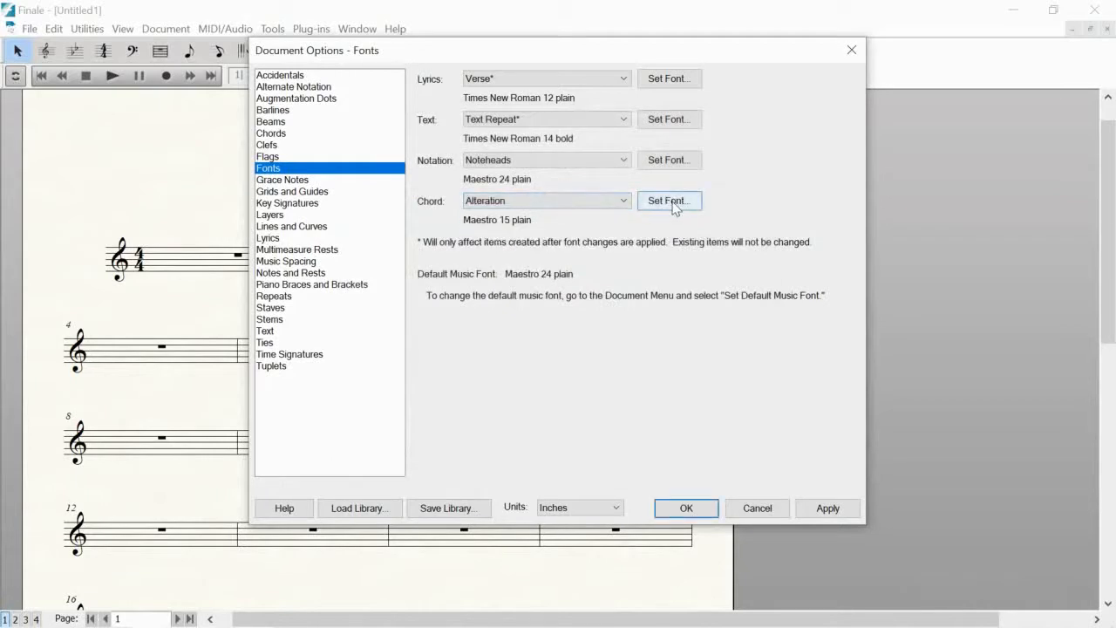
{"action": "left_click", "coordinate": [673, 204]}
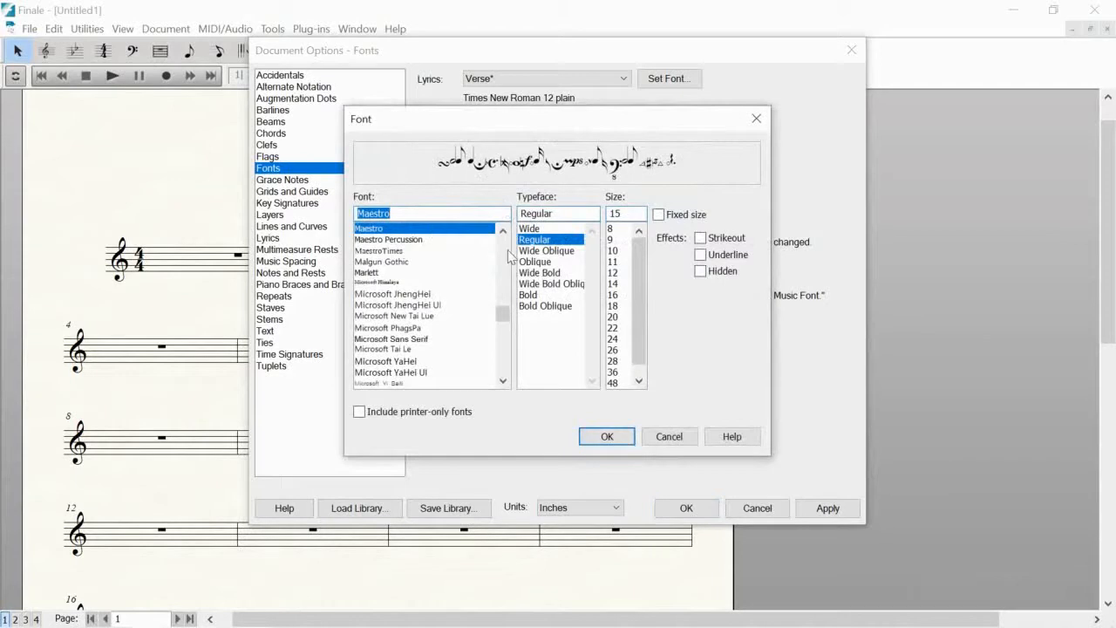
{"action": "left_click", "coordinate": [538, 295]}
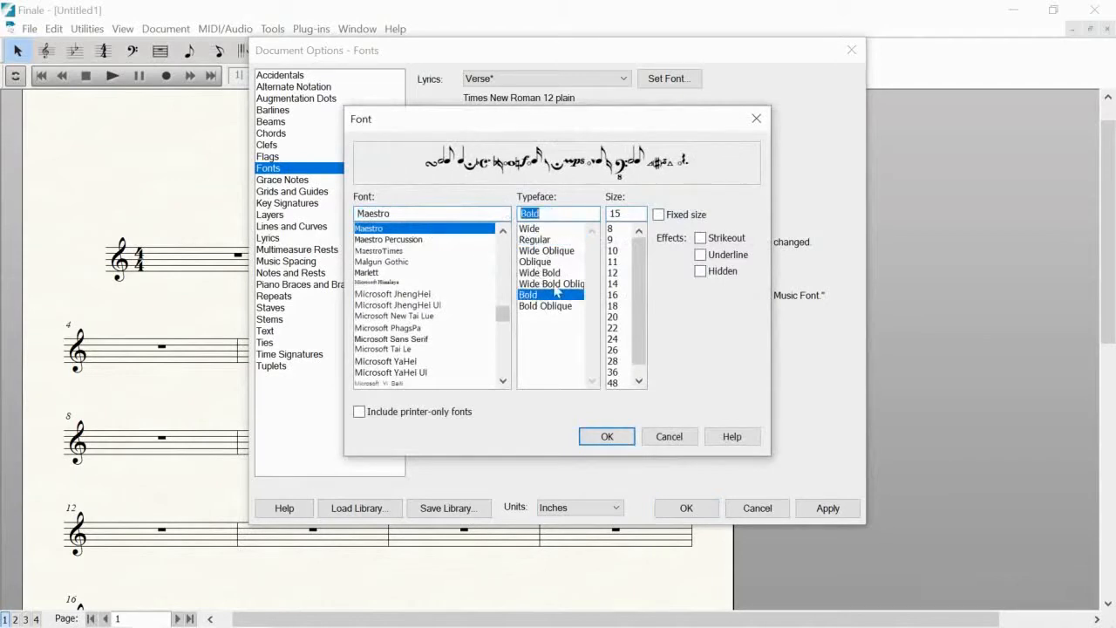
{"action": "key", "text": "Tab"}
{"action": "type", "text": "23"}
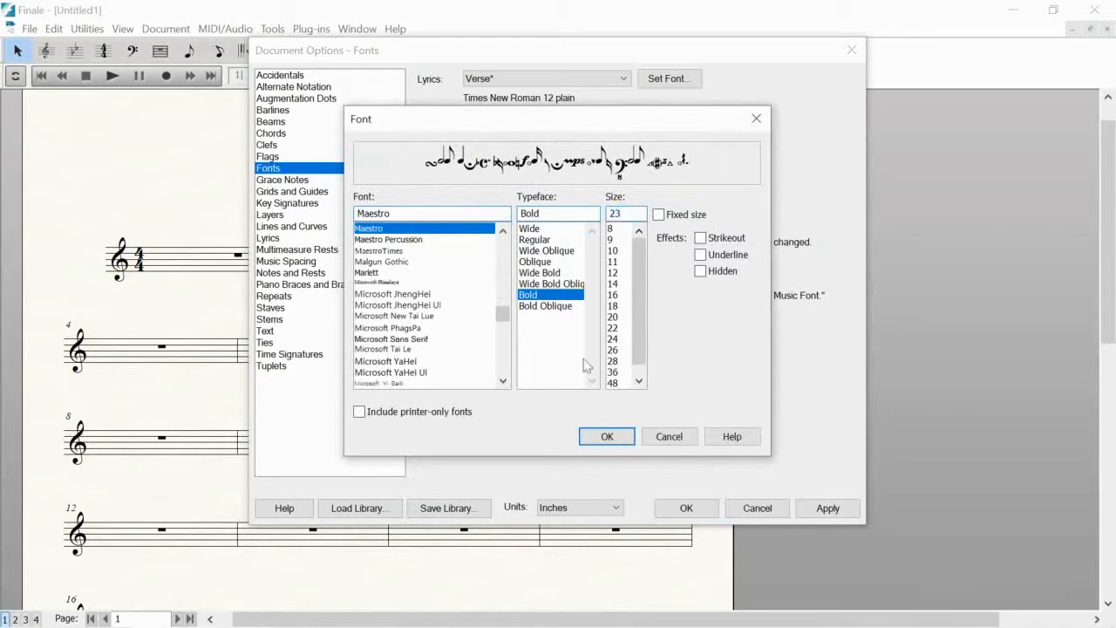
{"action": "left_click", "coordinate": [609, 440]}
- Apply the chord font changes and close the document options
{"action": "left_click", "coordinate": [582, 203]}
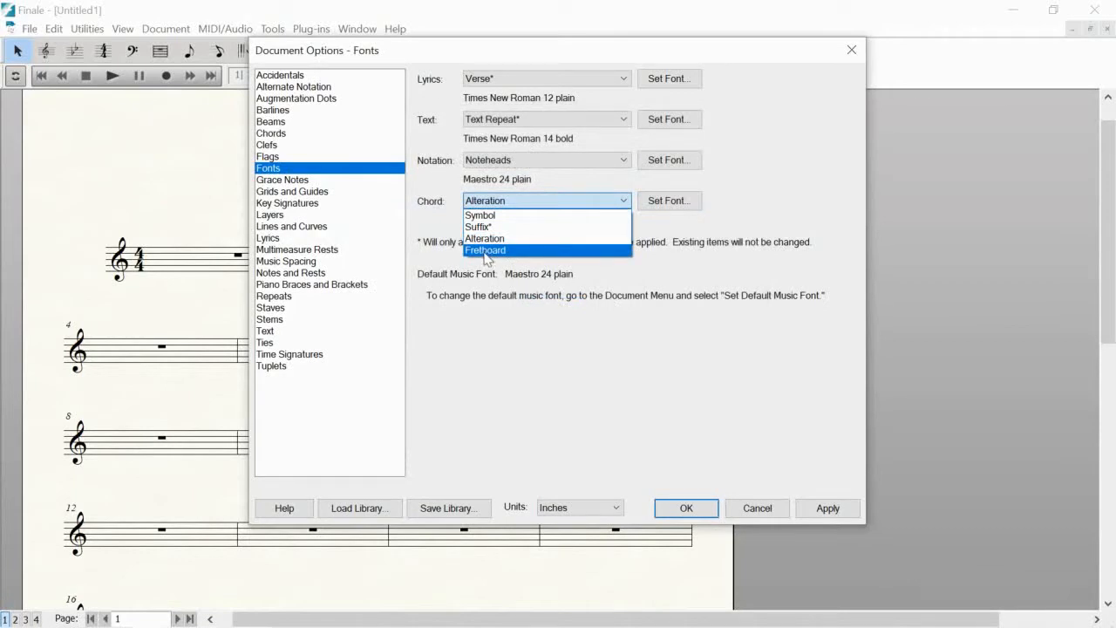
{"action": "left_click", "coordinate": [574, 202]}
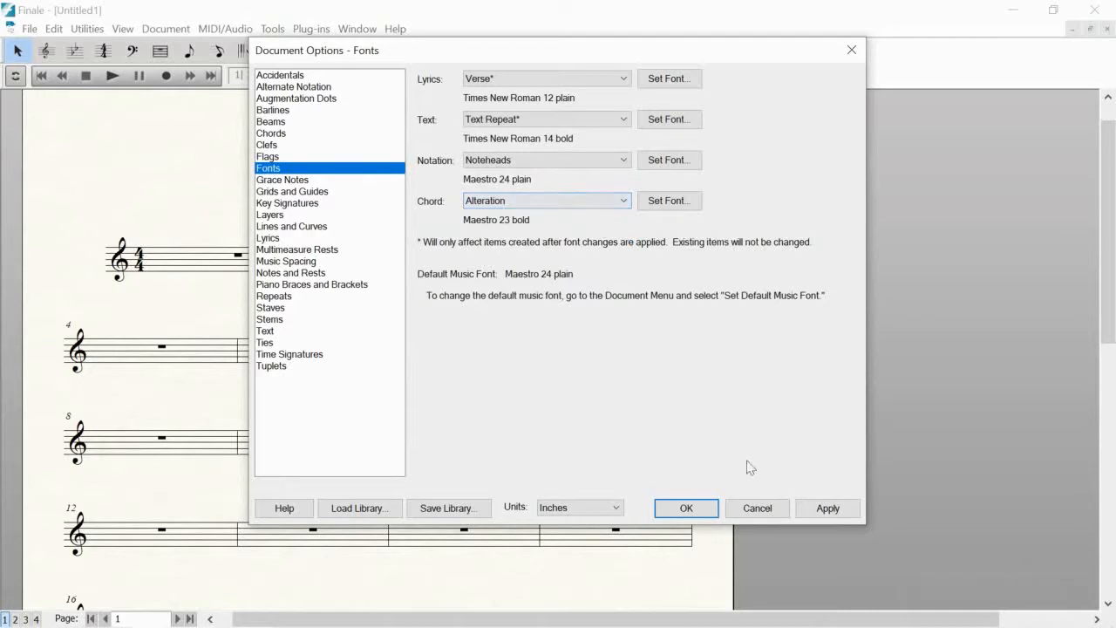
{"action": "left_click", "coordinate": [824, 510]}
{"action": "left_click", "coordinate": [680, 509]}
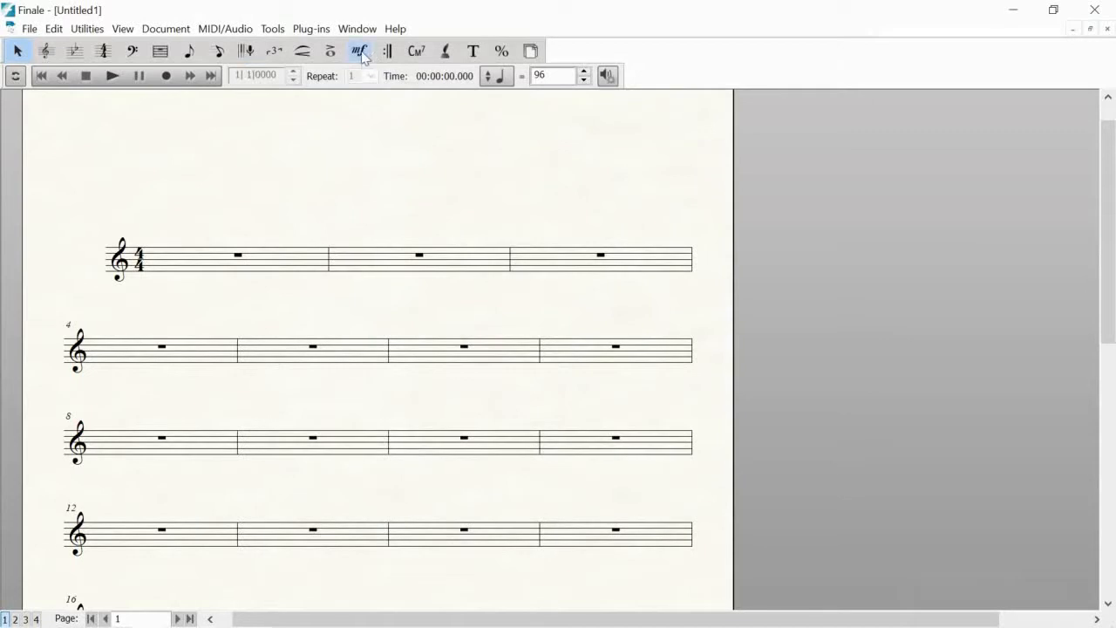
- With the Chord tool, enter Cmaj7 above measure 1 and add the maj7 suffix to the chord suffix library
{"action": "left_click", "coordinate": [417, 52]}
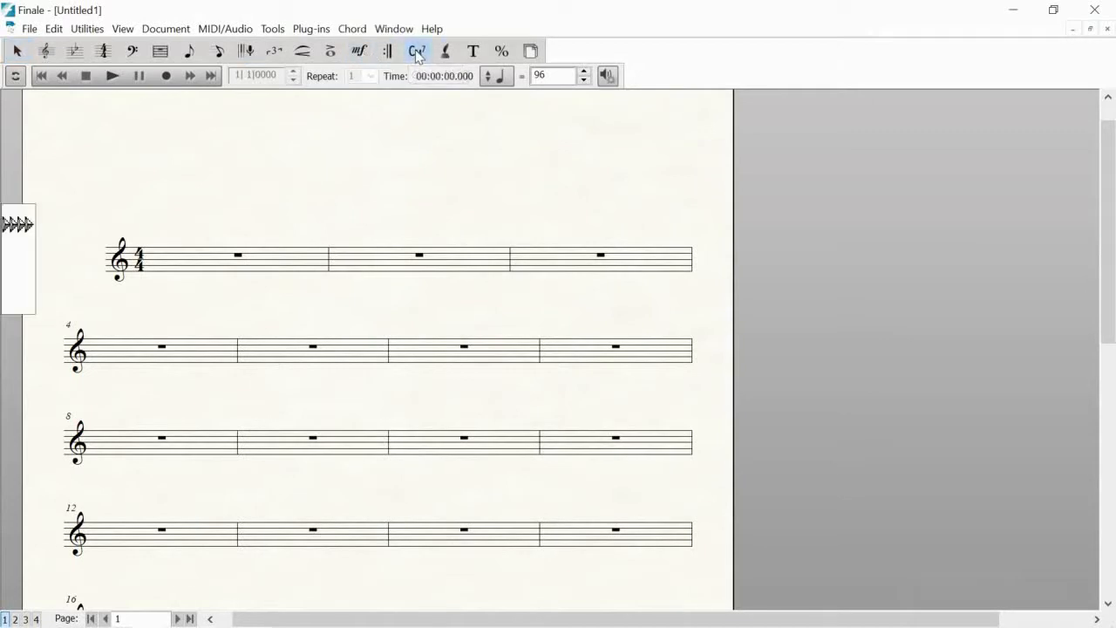
{"action": "left_click", "coordinate": [168, 228]}
{"action": "type", "text": "Cmaj7"}
{"action": "left_click", "coordinate": [246, 210]}
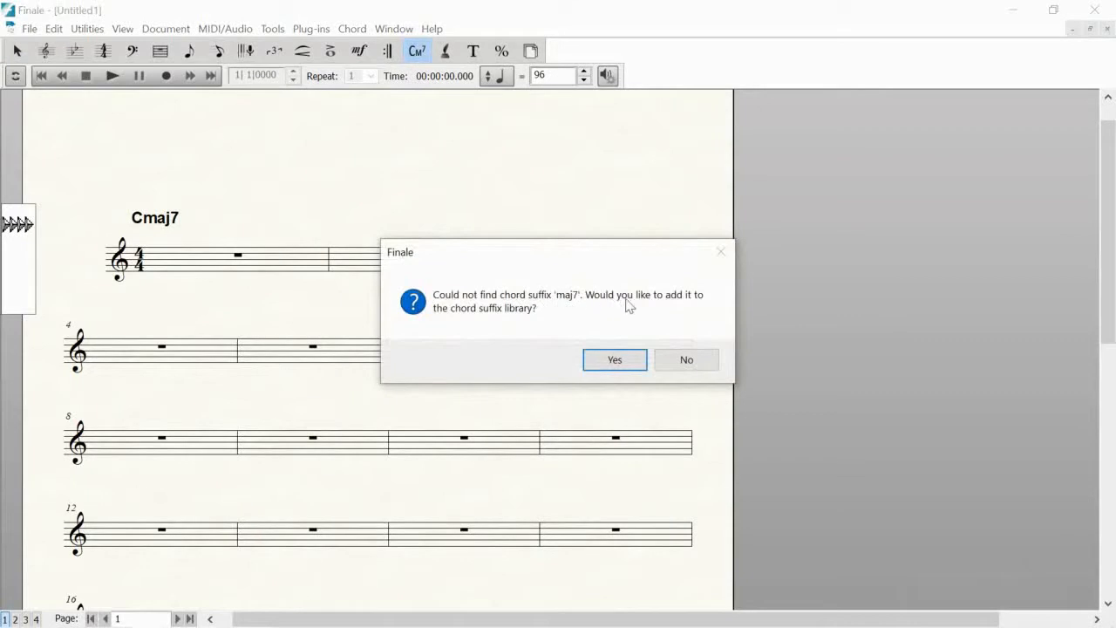
{"action": "left_click", "coordinate": [622, 357]}
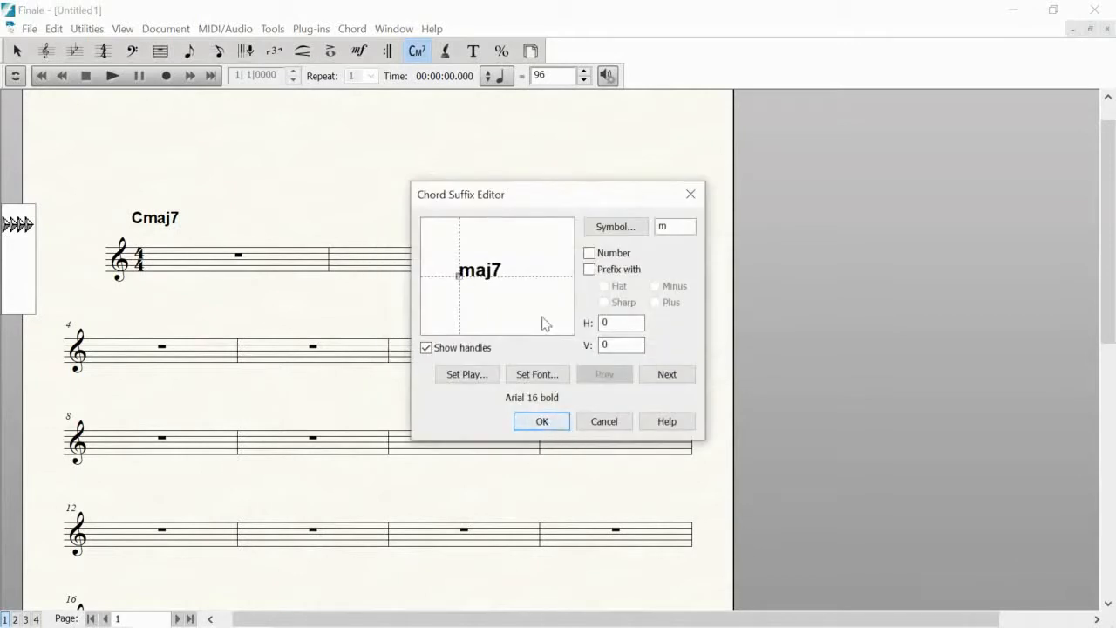
{"action": "left_click", "coordinate": [542, 422]}
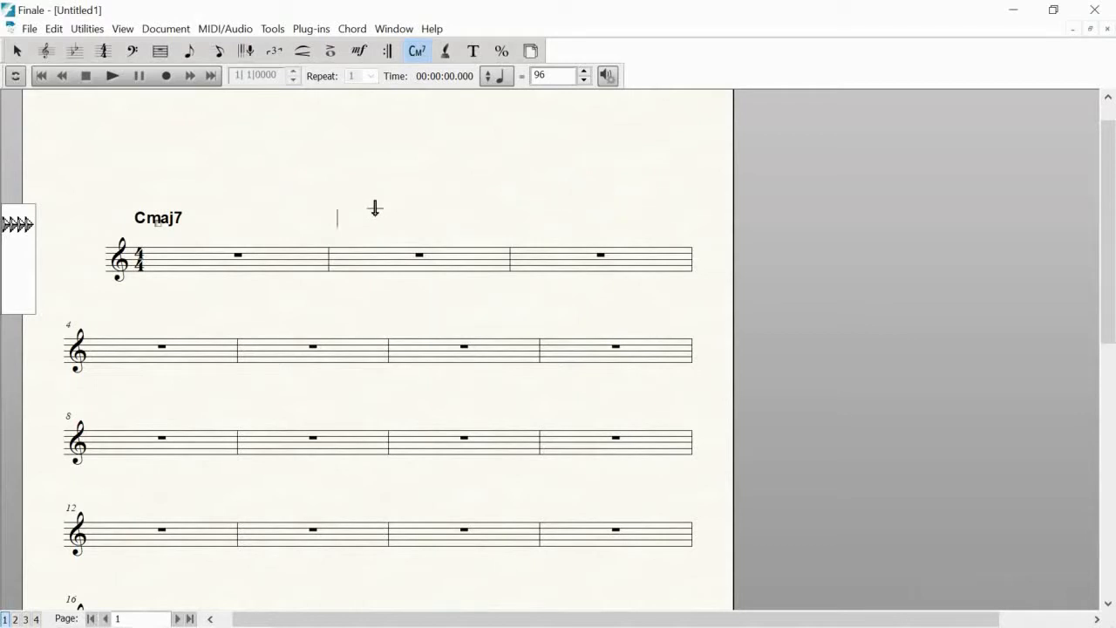
- Enter a Dm7 chord at the start of measure 2 and add the m7 suffix to the chord suffix library
{"action": "type", "text": "Dm7"}
{"action": "left_click", "coordinate": [438, 212]}
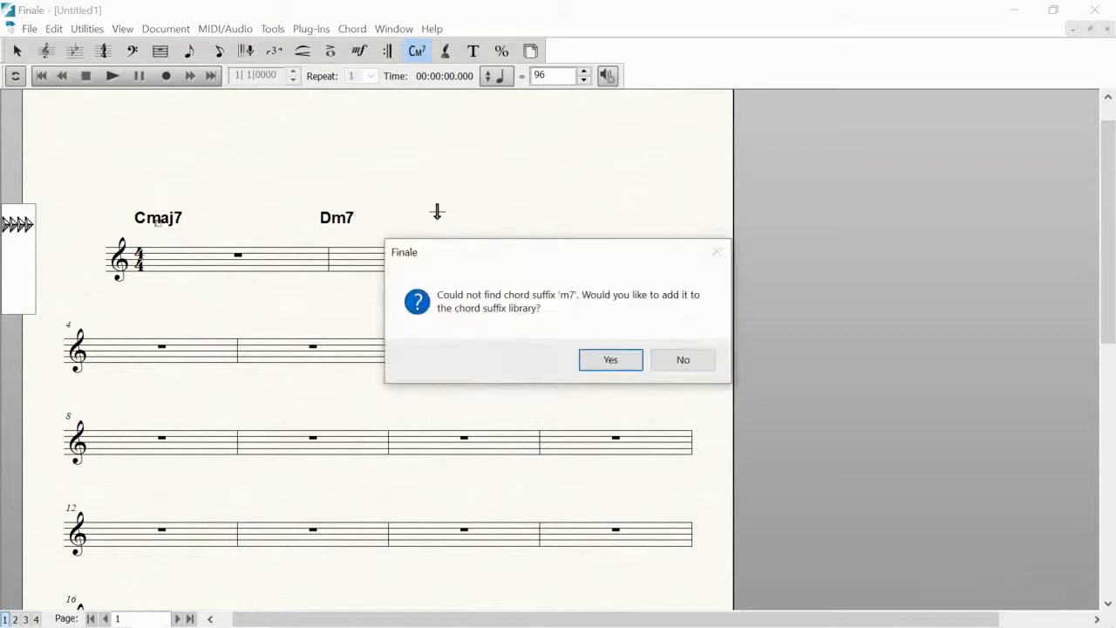
{"action": "left_click", "coordinate": [607, 359]}
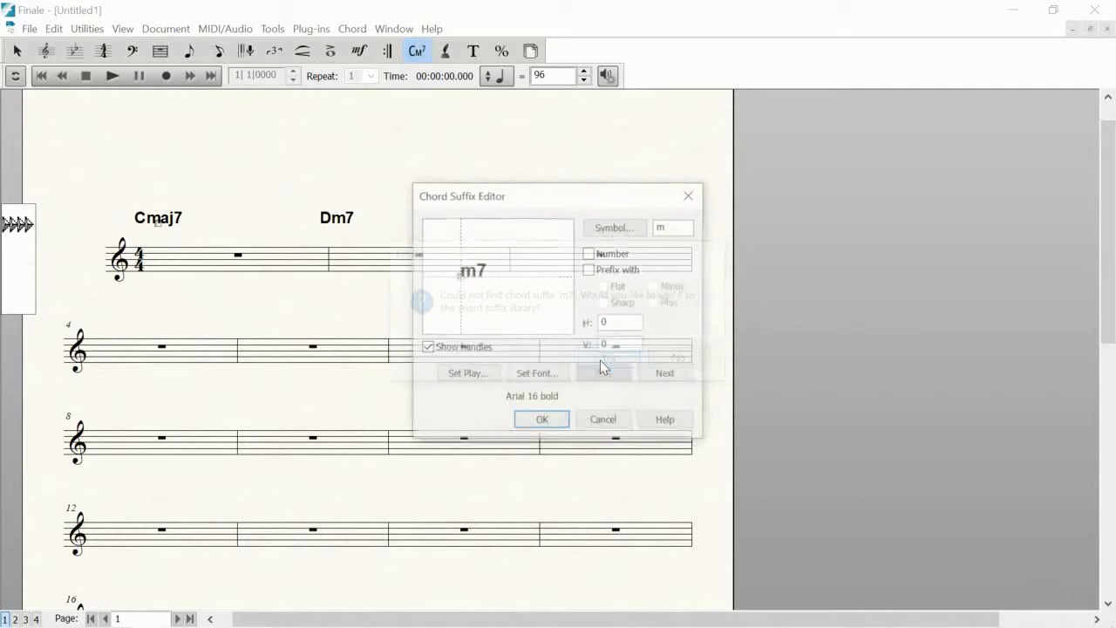
{"action": "left_click", "coordinate": [540, 423]}
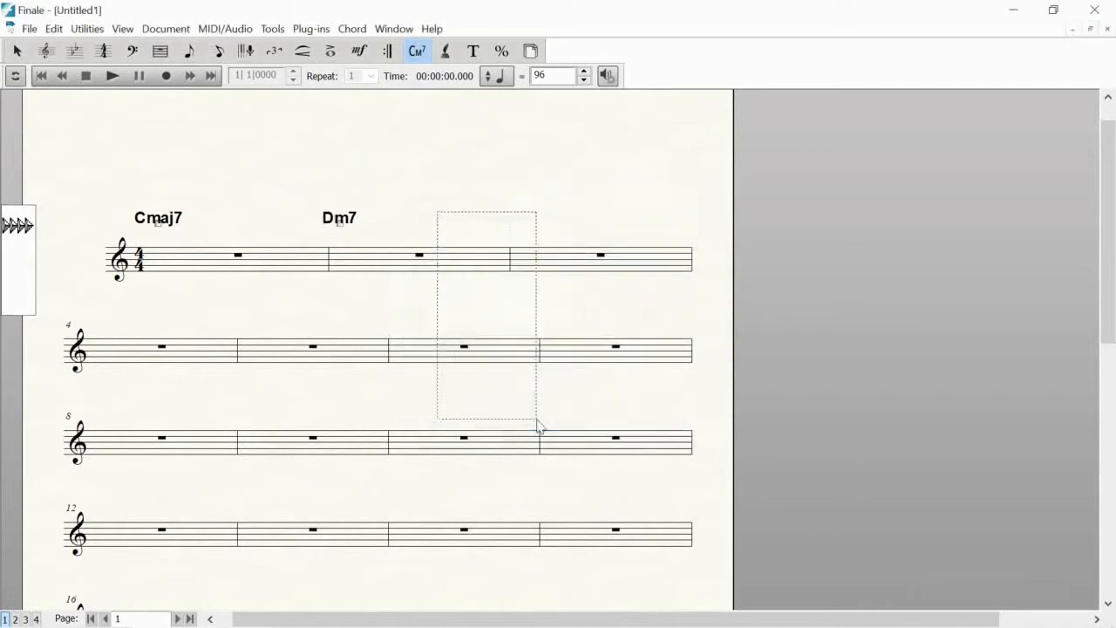
- Enter a G7 chord halfway through measure 2 and add the 7 suffix to the chord suffix library
{"action": "left_click", "coordinate": [424, 223]}
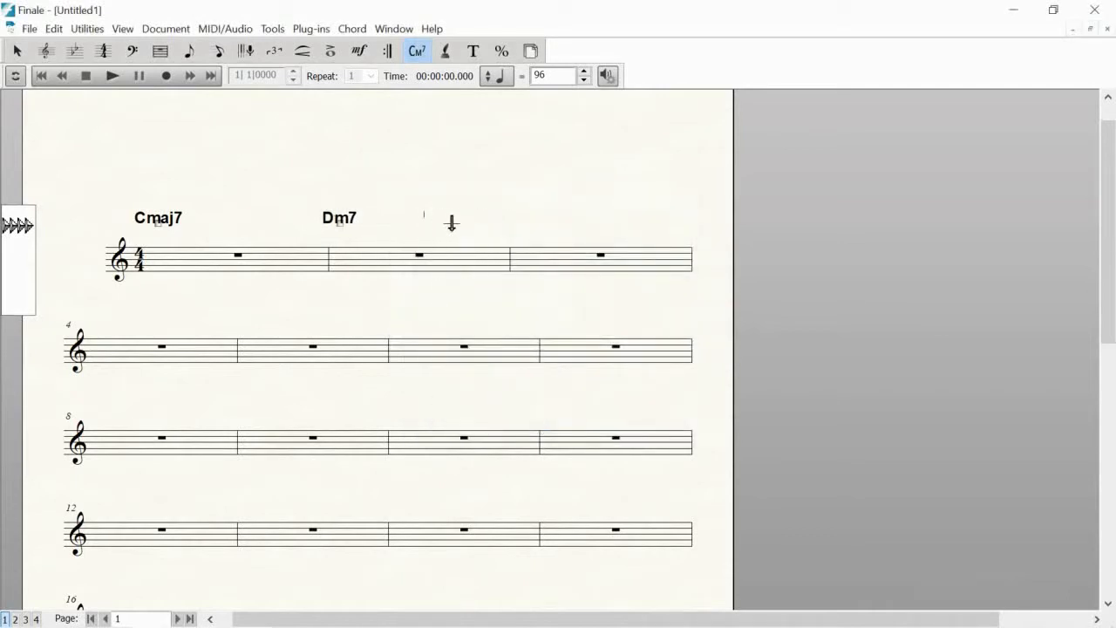
{"action": "type", "text": "G7"}
{"action": "left_click", "coordinate": [528, 229]}
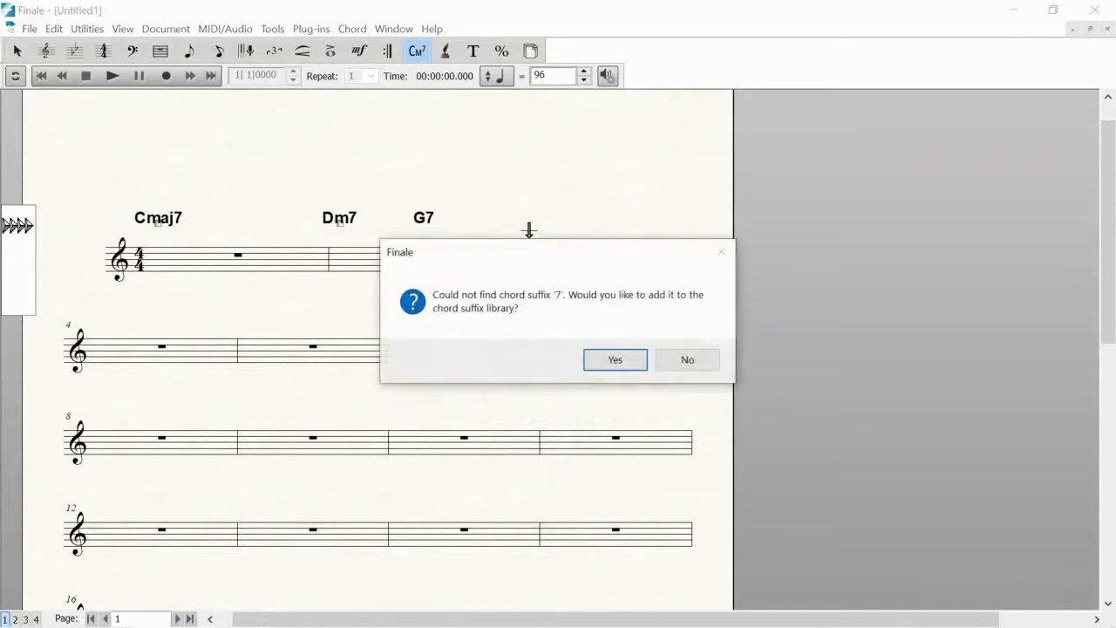
{"action": "left_click", "coordinate": [628, 367]}
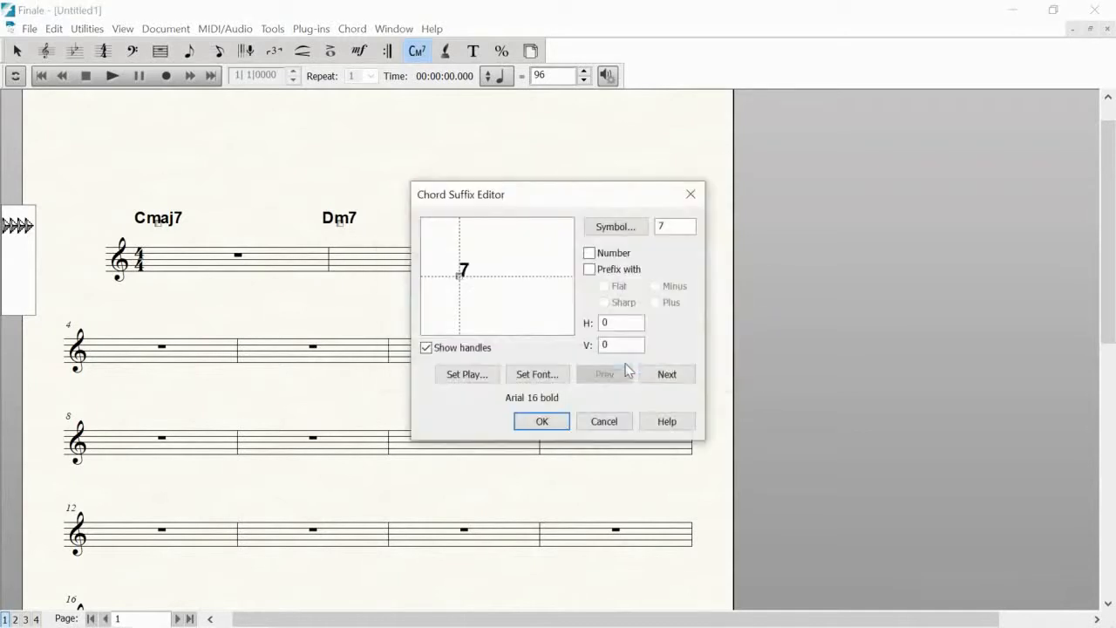
{"action": "left_click", "coordinate": [542, 421]}
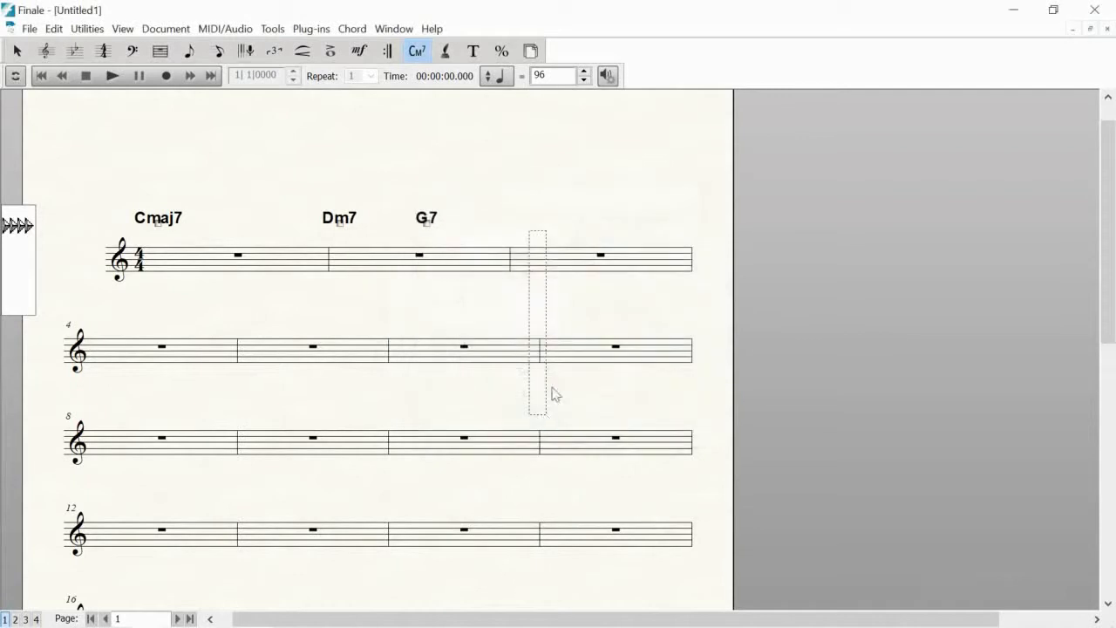
- Enter a Cmaj7 chord at the start of measure 3
{"action": "left_click", "coordinate": [521, 219]}
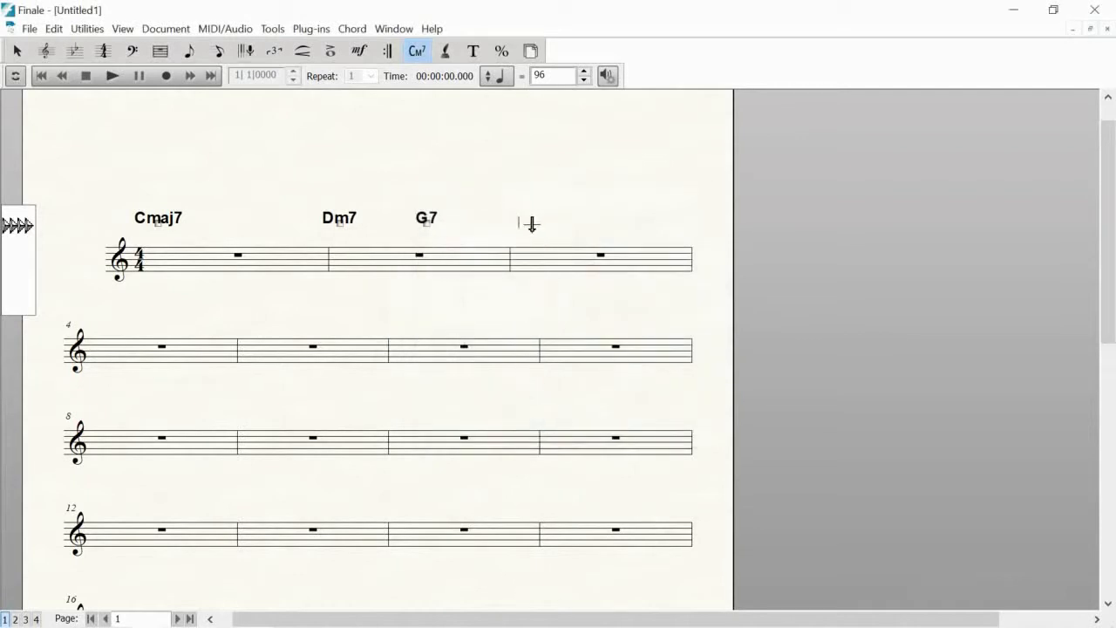
{"action": "type", "text": "Cmaj7"}
{"action": "key", "text": "space"}
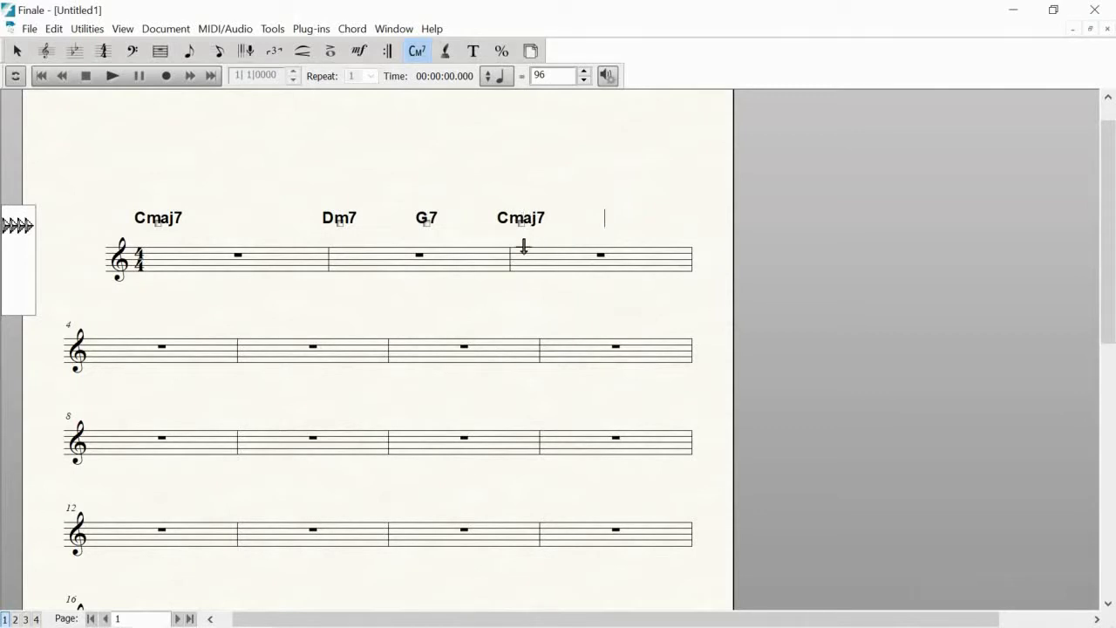
- Turn on left alignment for the chord symbols
{"action": "left_click", "coordinate": [360, 52]}
{"action": "left_click", "coordinate": [418, 54]}
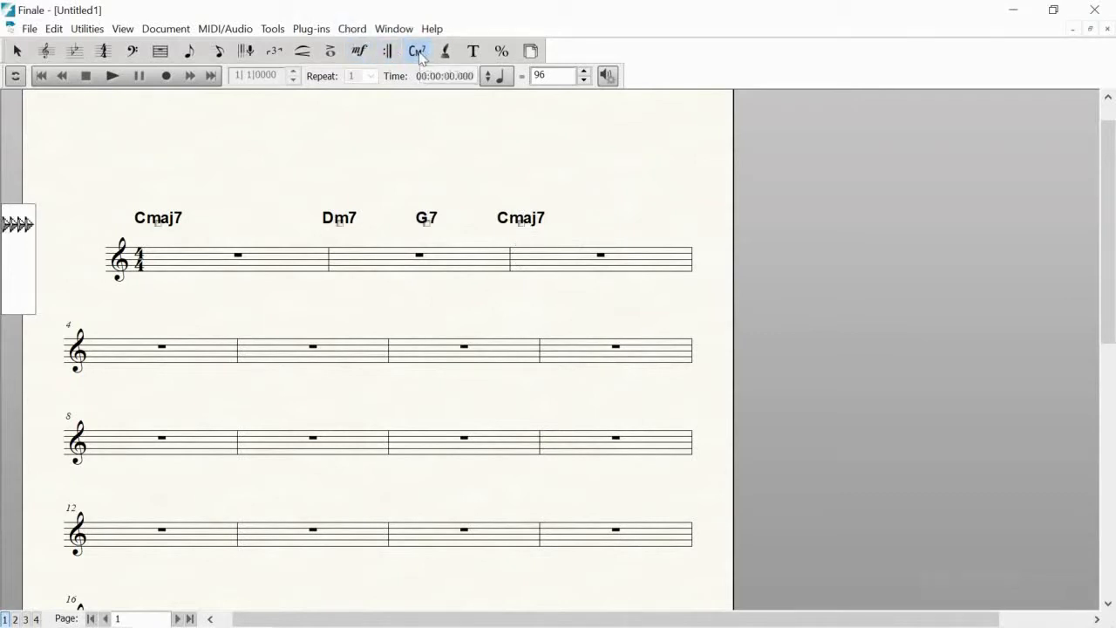
{"action": "left_click", "coordinate": [351, 31]}
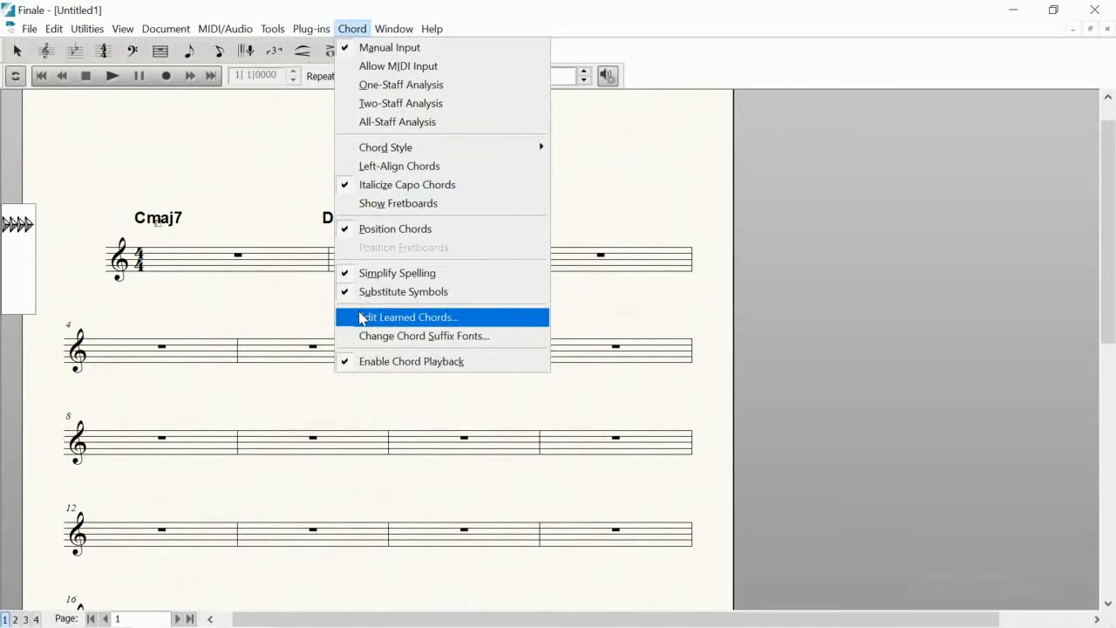
{"action": "left_click", "coordinate": [383, 169]}
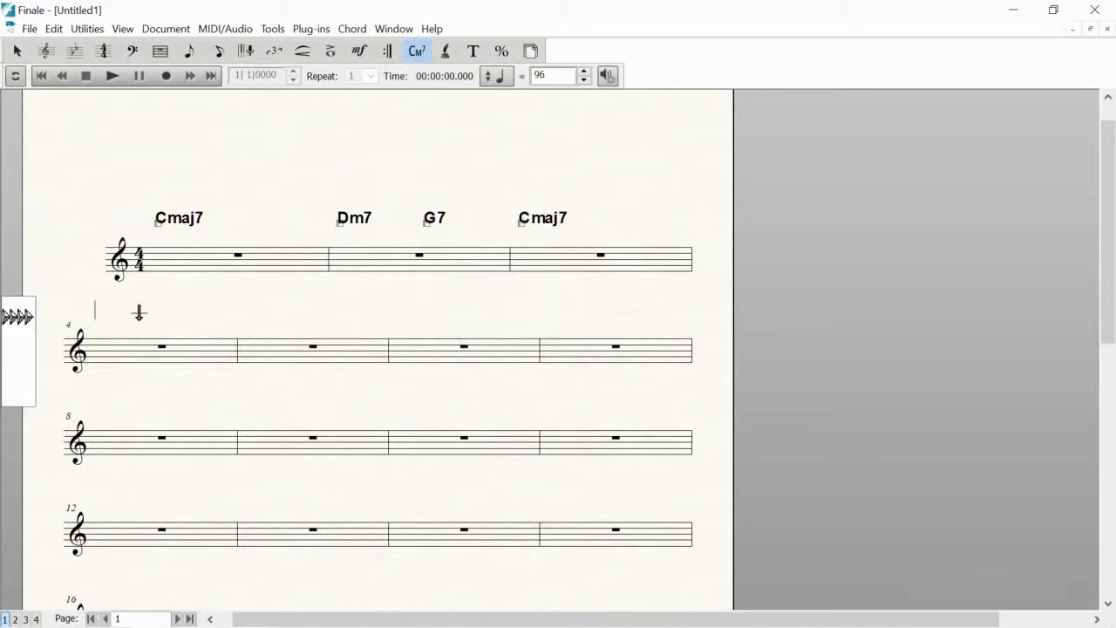
- Enter Dm7(b5) at the start of measure 4 and agree to add its m7(b5) suffix to the chord suffix library
{"action": "type", "text": "Dm7(b"}
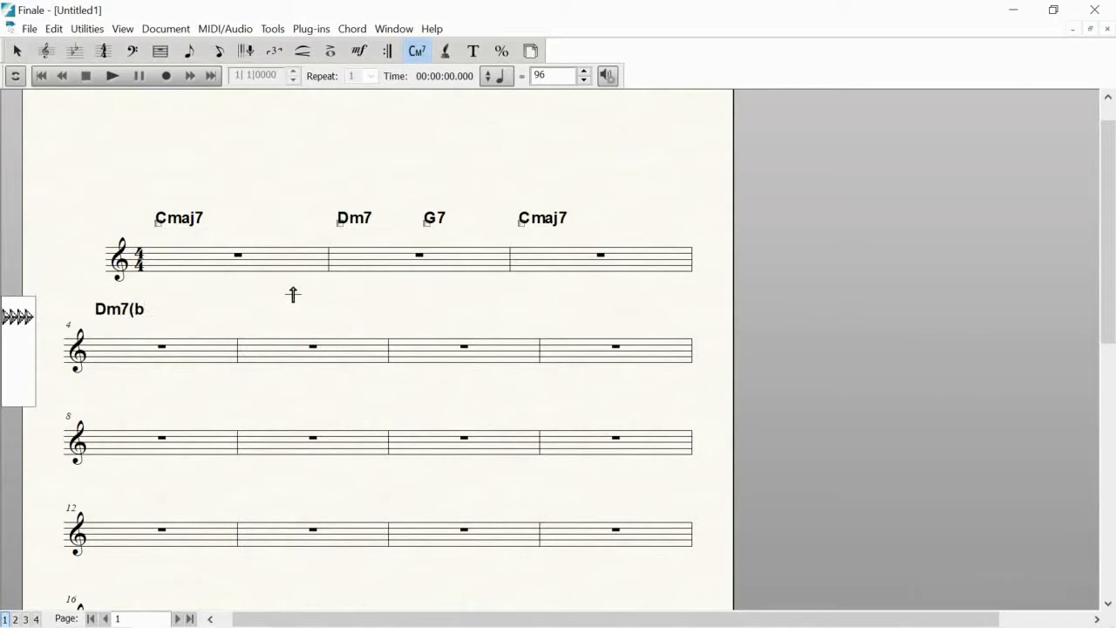
{"action": "type", "text": "5"}
{"action": "left_click", "coordinate": [210, 311]}
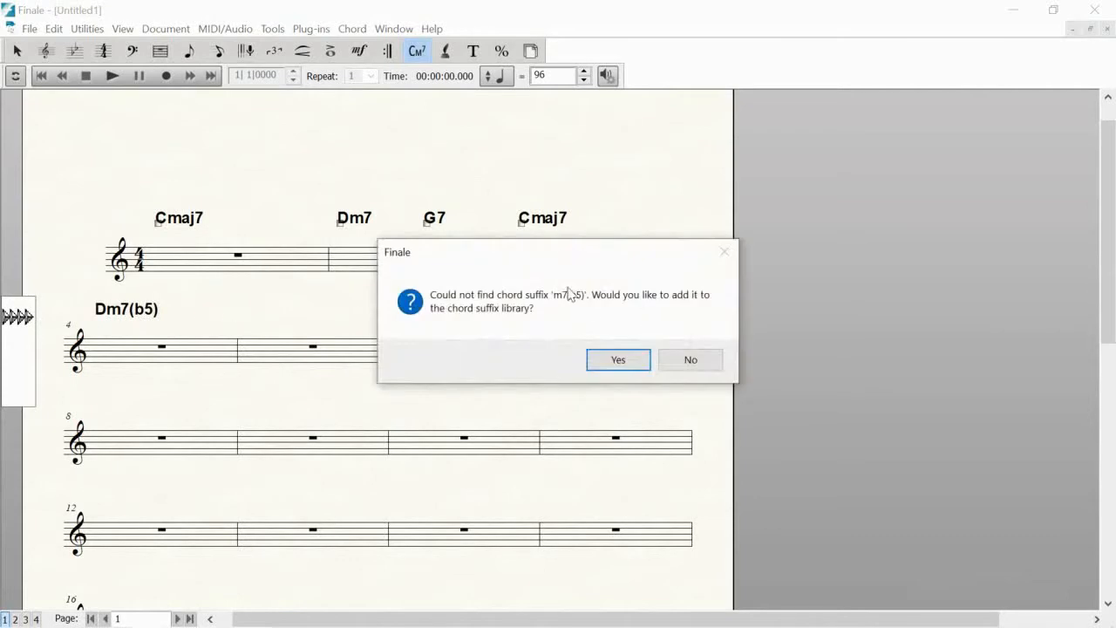
{"action": "left_click", "coordinate": [621, 360]}
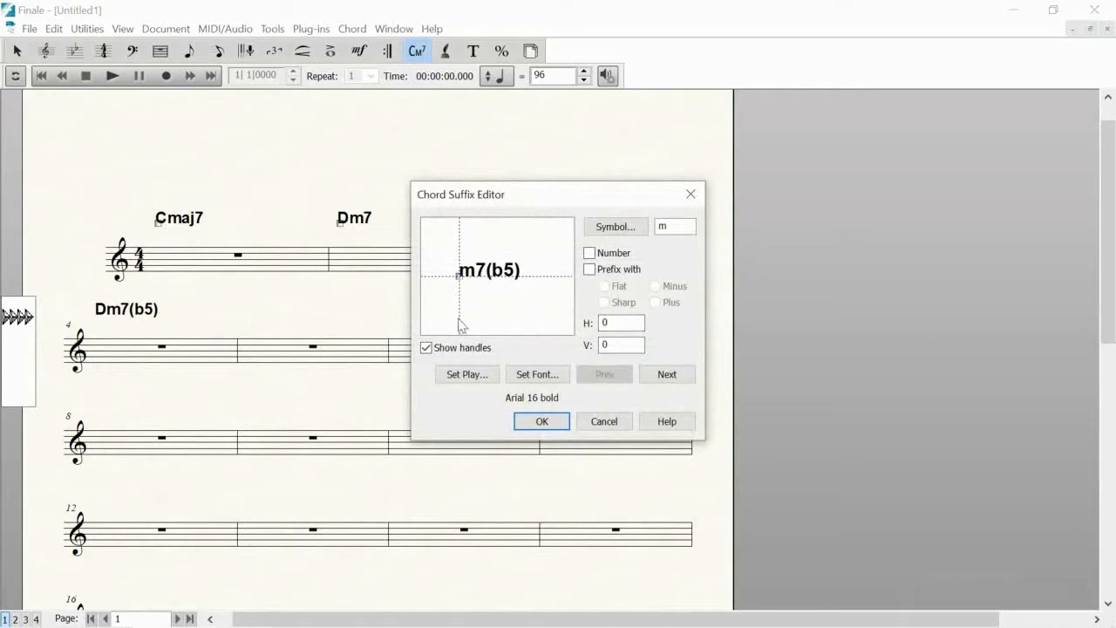
- Set the font of the b character in the m7(b5) suffix to Maestro, bold, size 23
{"action": "left_click", "coordinate": [668, 377]}
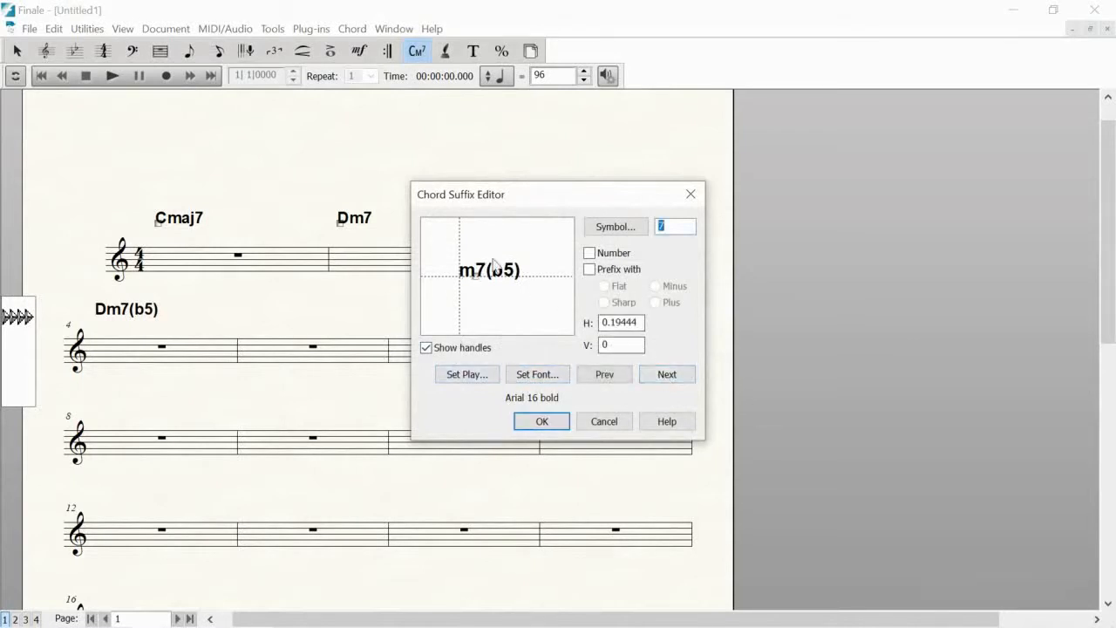
{"action": "left_click", "coordinate": [670, 383]}
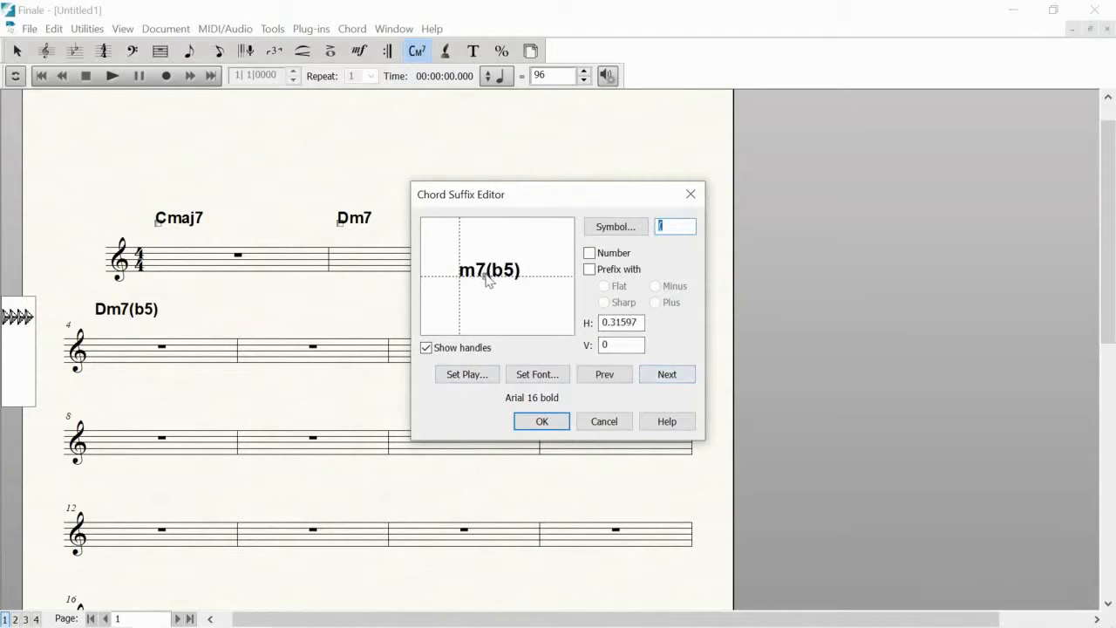
{"action": "left_click", "coordinate": [677, 382]}
{"action": "left_click", "coordinate": [538, 377]}
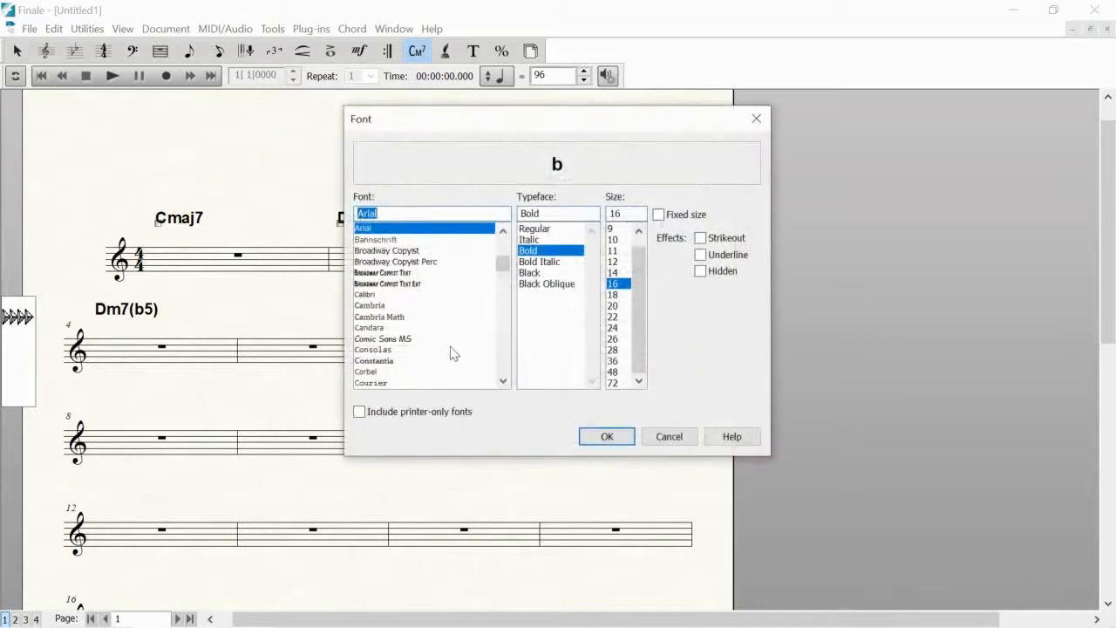
{"action": "type", "text": "M"}
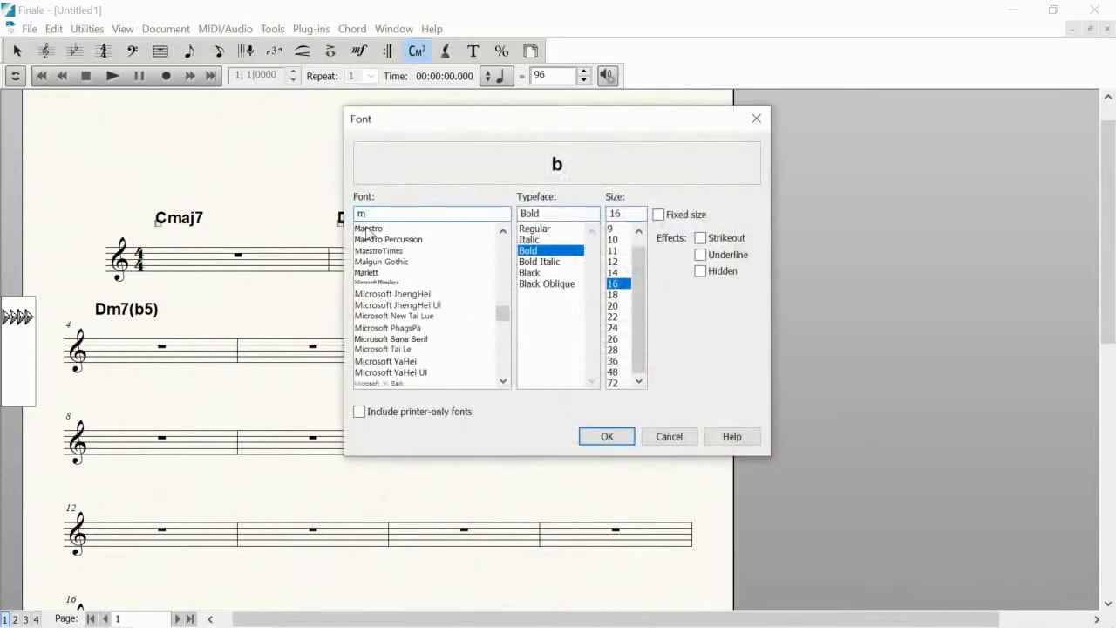
{"action": "left_click", "coordinate": [367, 229]}
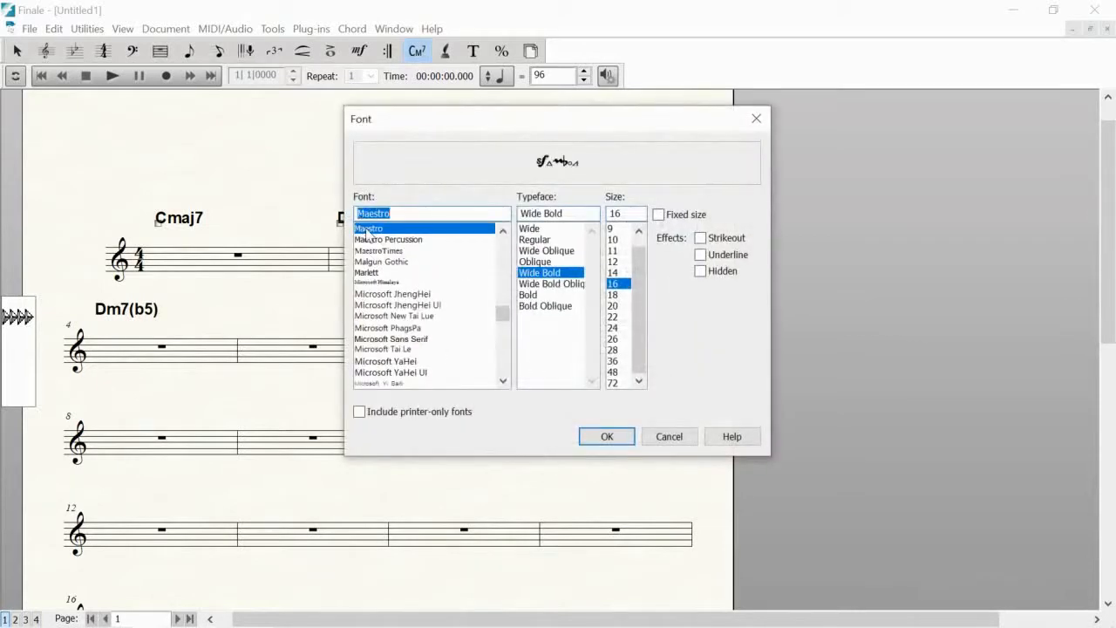
{"action": "left_click", "coordinate": [532, 295]}
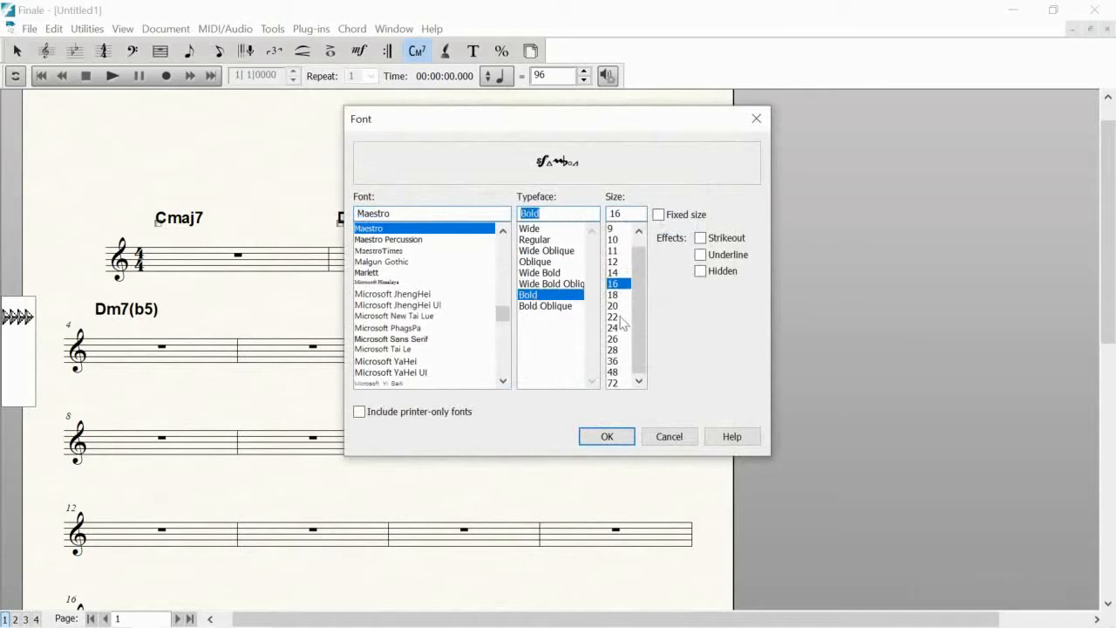
{"action": "left_click", "coordinate": [615, 213]}
{"action": "type", "text": "2"}
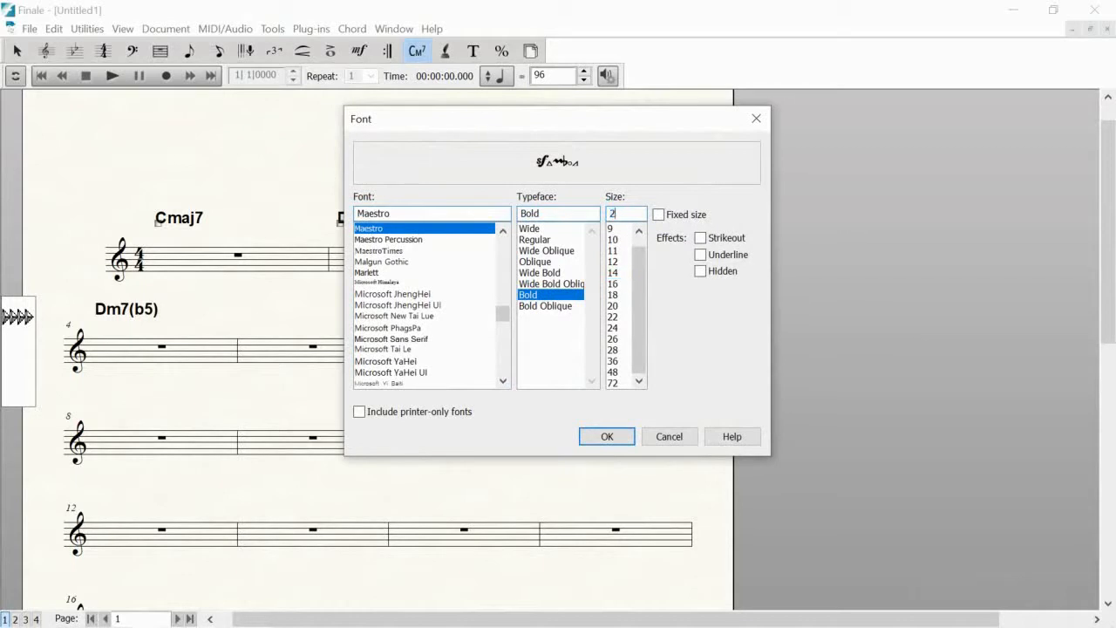
{"action": "type", "text": "3"}
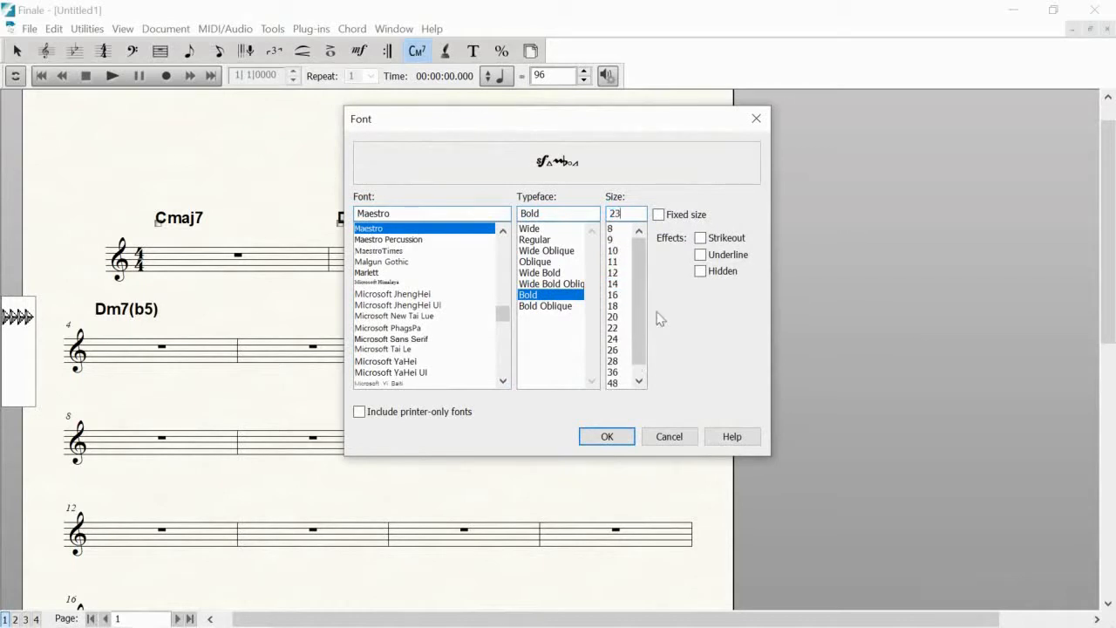
{"action": "left_click", "coordinate": [607, 437]}
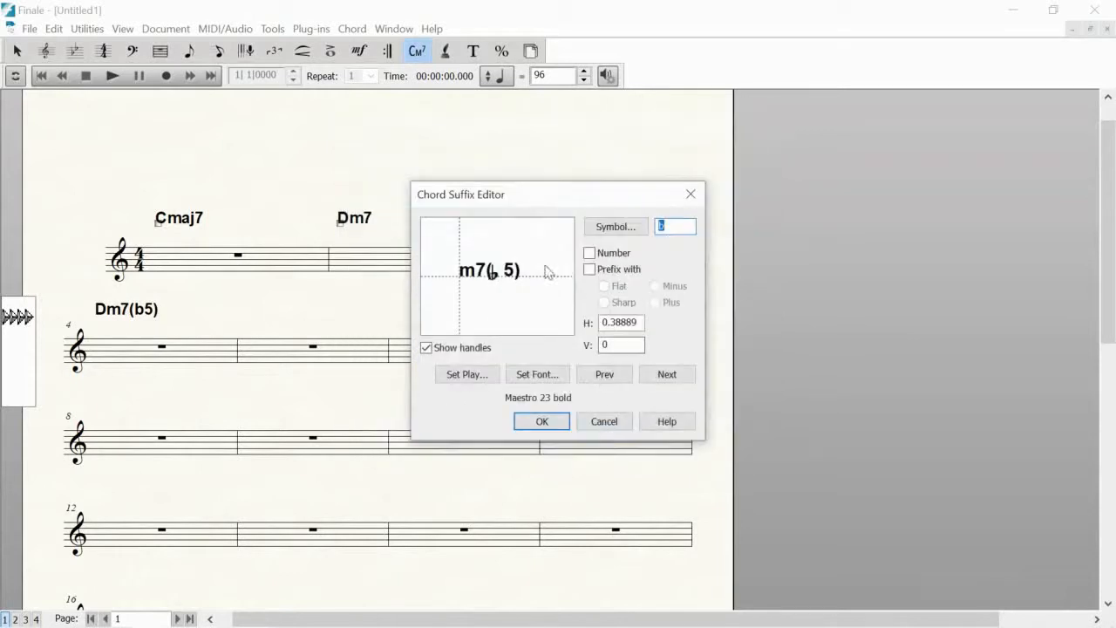
- Nudge the flat slightly up and right in the m7(b5) suffix, shift the 5 and closing parenthesis slightly left, and accept the suffix
{"action": "left_click_drag", "start_coordinate": [491, 279], "coordinate": [495, 277]}
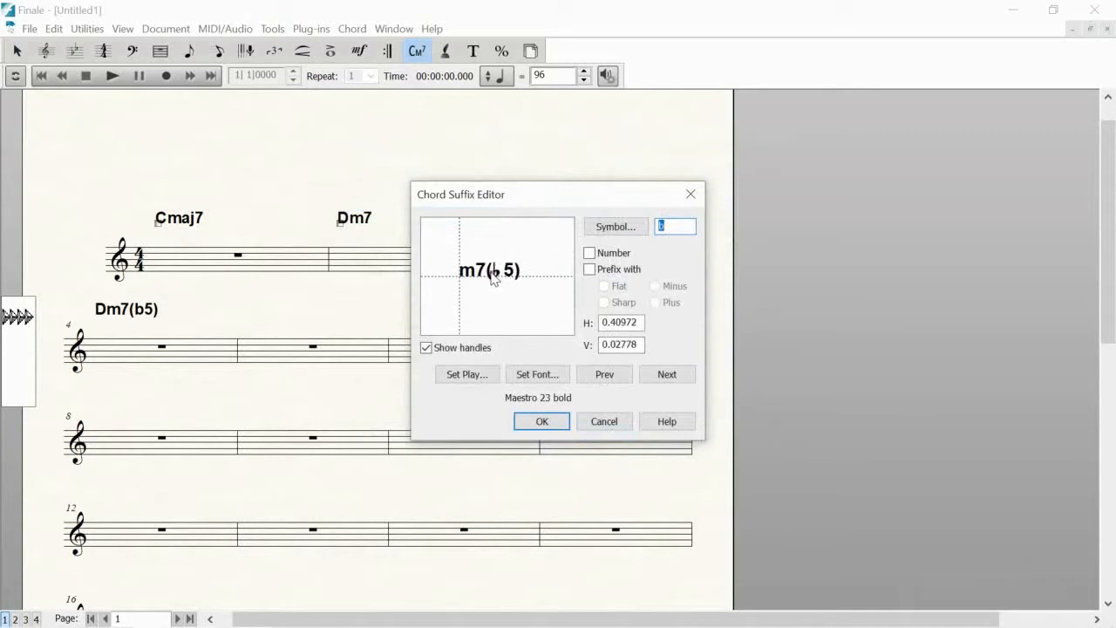
{"action": "left_click", "coordinate": [667, 374]}
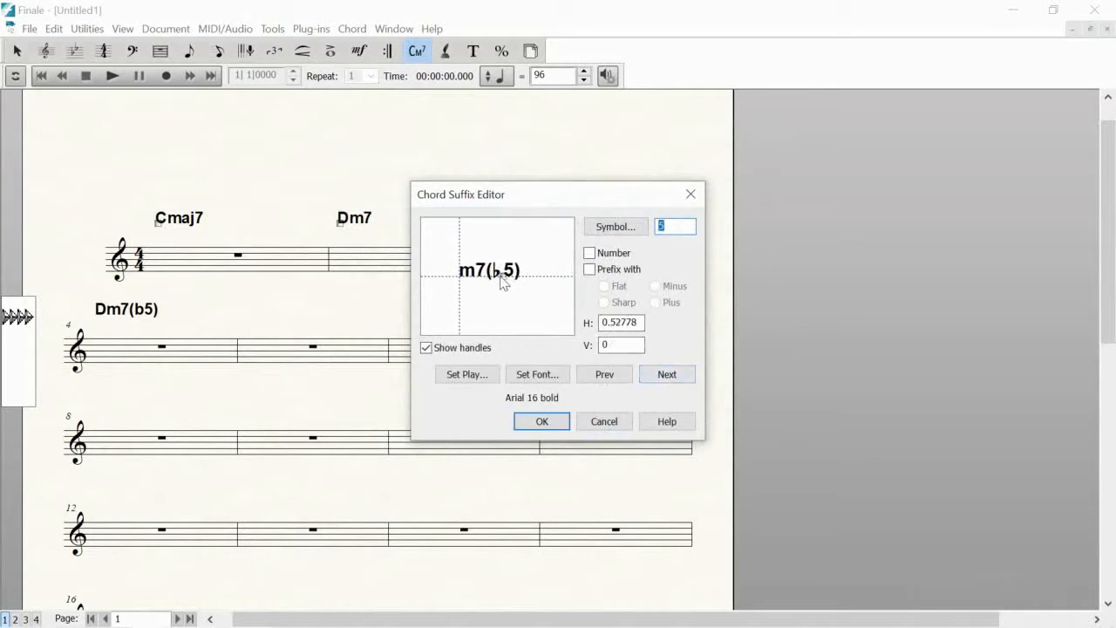
{"action": "left_click_drag", "start_coordinate": [504, 281], "coordinate": [501, 282]}
{"action": "left_click", "coordinate": [667, 376]}
{"action": "left_click_drag", "start_coordinate": [515, 282], "coordinate": [513, 283]}
{"action": "left_click", "coordinate": [544, 422]}
{"action": "left_click_drag", "start_coordinate": [551, 423], "coordinate": [215, 299]}
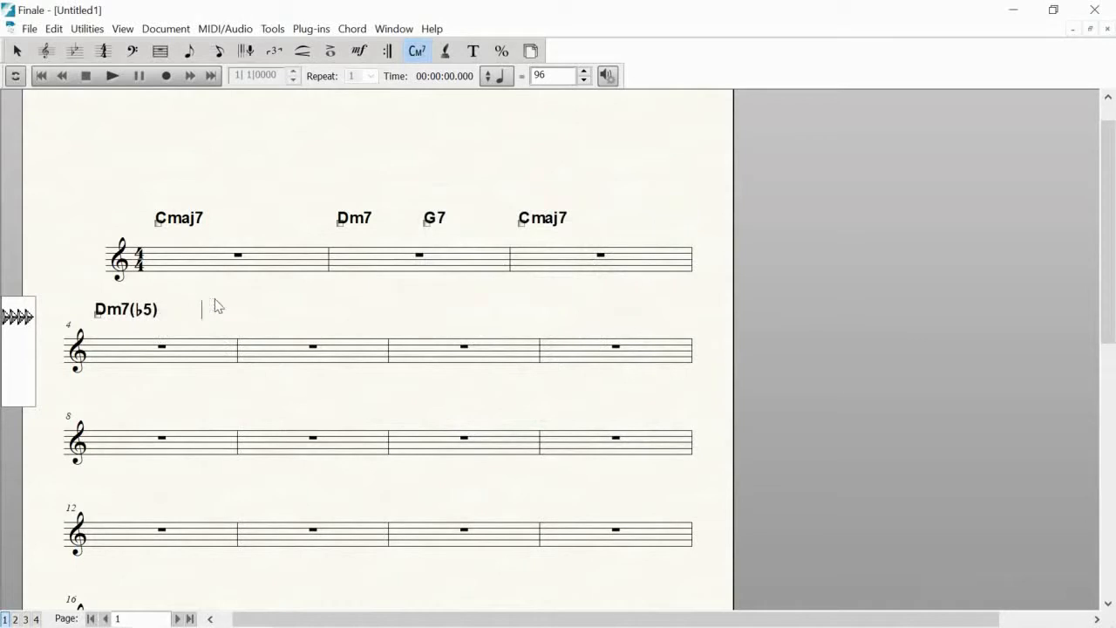
- Review the document's available chord suffixes from the definition of the Cmaj7 chord in measure 1, then close without changes
{"action": "right_click", "coordinate": [159, 224]}
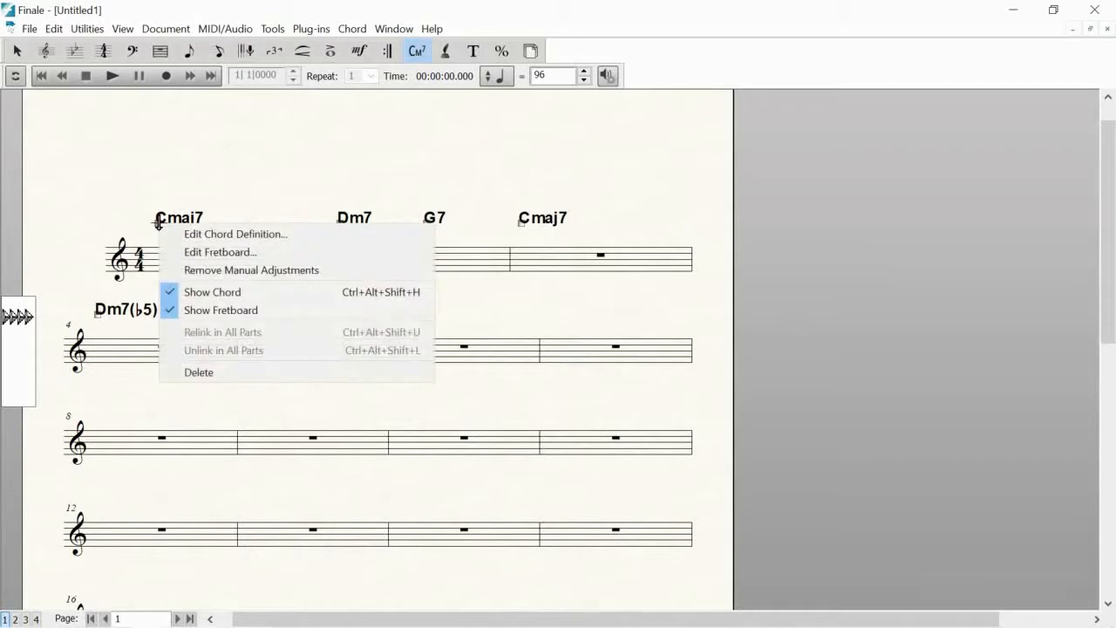
{"action": "left_click", "coordinate": [212, 234]}
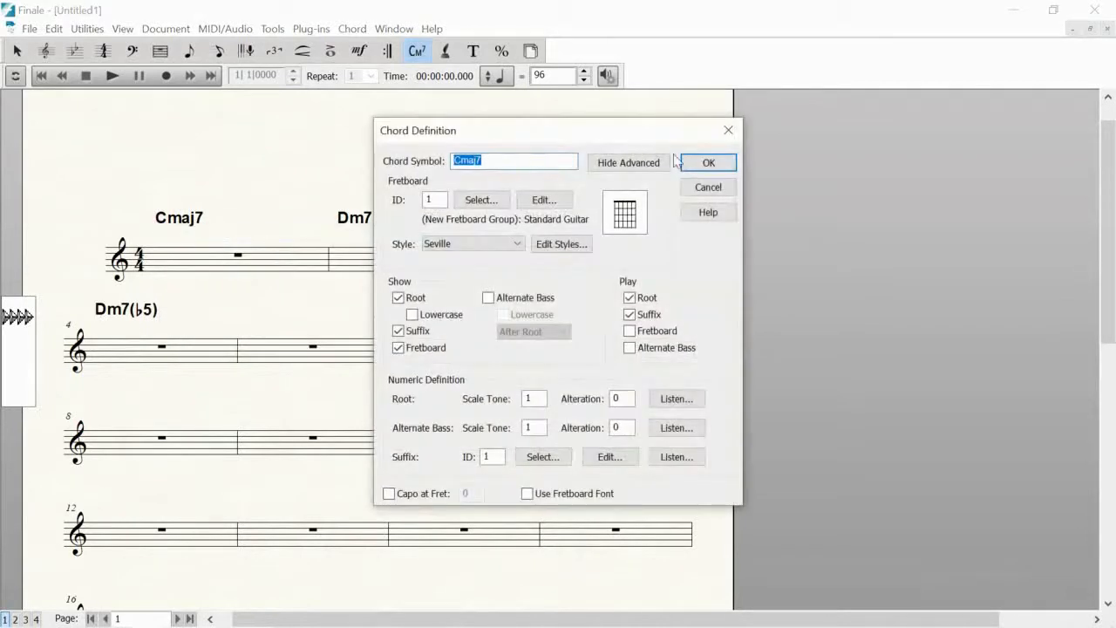
{"action": "left_click", "coordinate": [539, 458]}
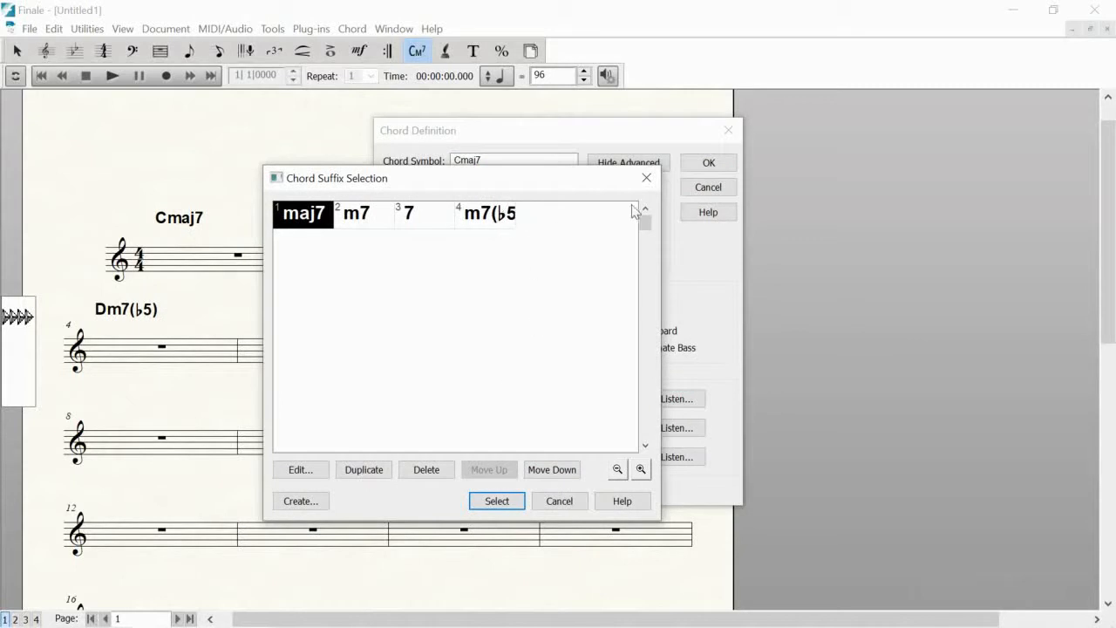
{"action": "left_click_drag", "start_coordinate": [659, 224], "coordinate": [800, 234]}
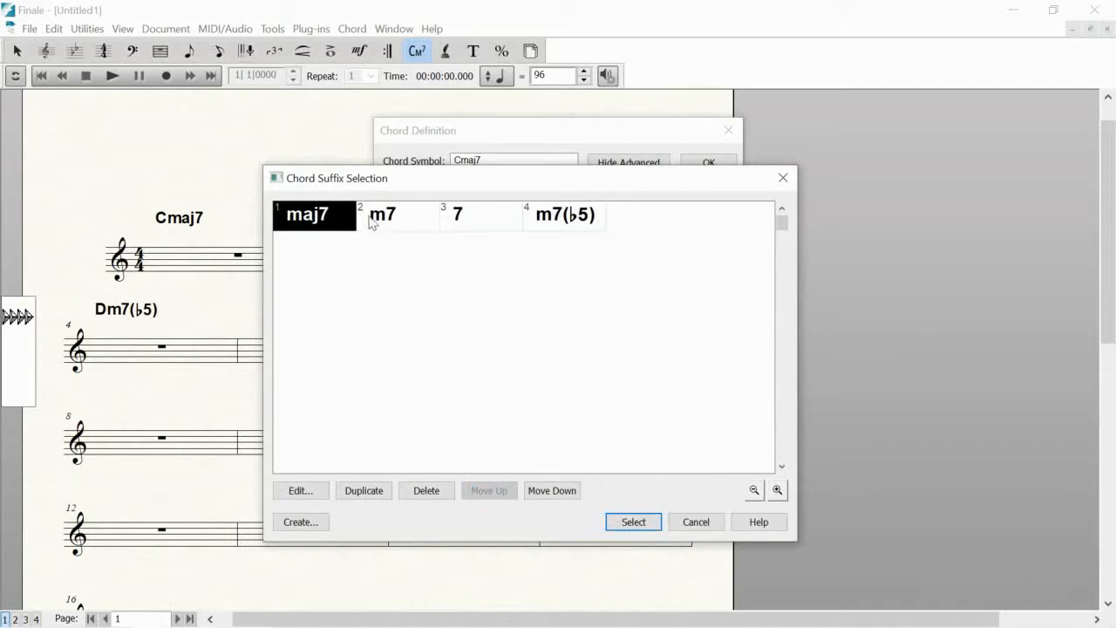
{"action": "left_click", "coordinate": [692, 523]}
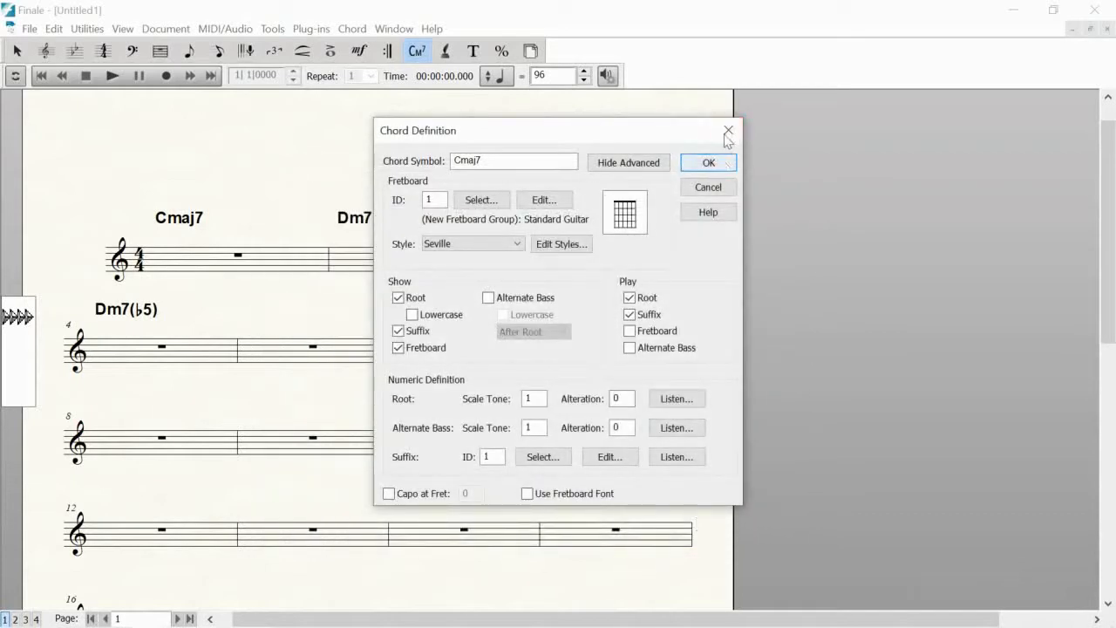
{"action": "left_click", "coordinate": [729, 131]}
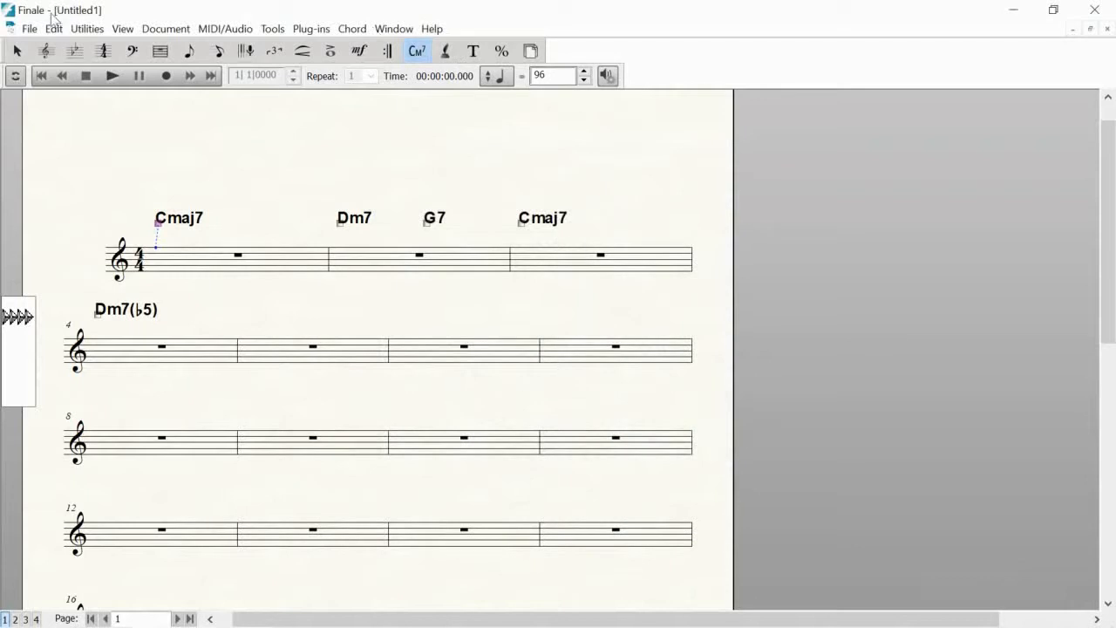
- Load the Chord Suffix (Arial) library from the Chord Suffixes folder
{"action": "left_click", "coordinate": [30, 30]}
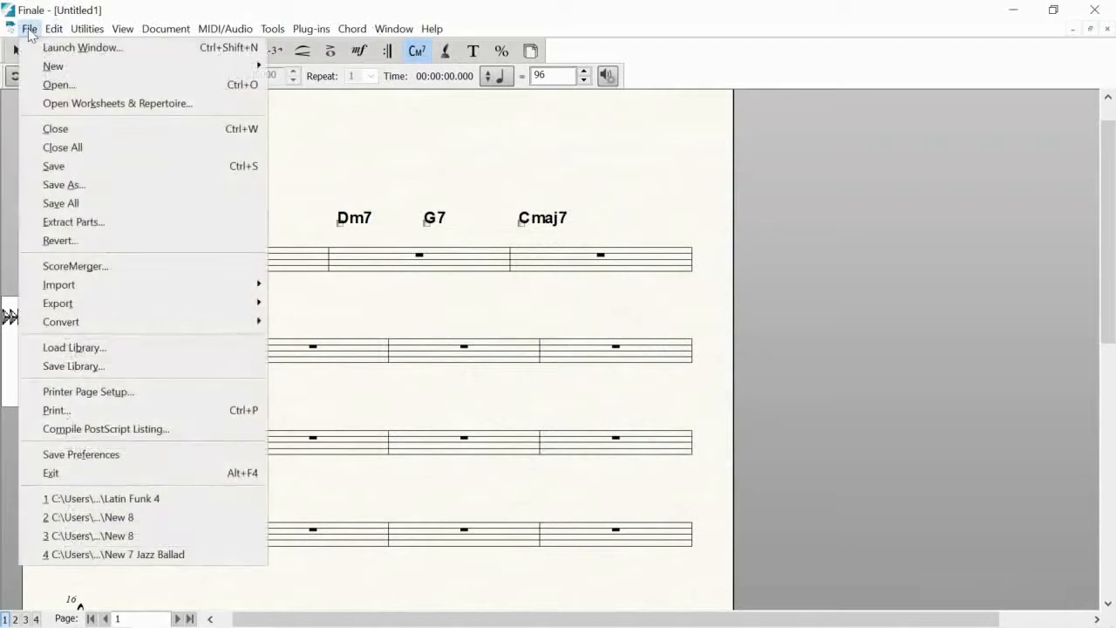
{"action": "left_click", "coordinate": [80, 353]}
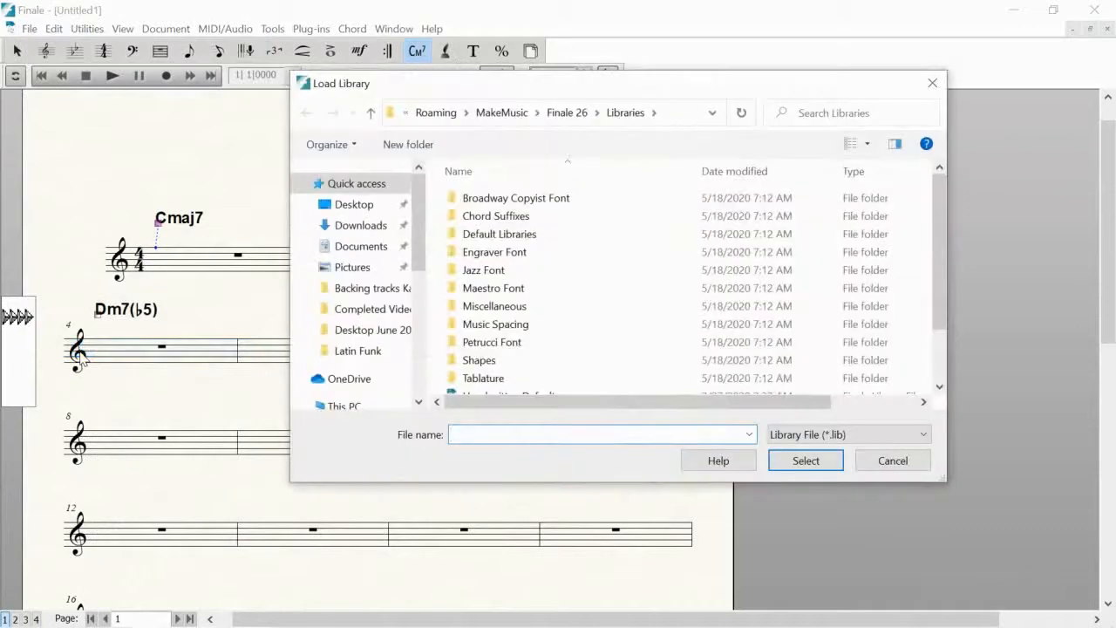
{"action": "double_click", "coordinate": [512, 218]}
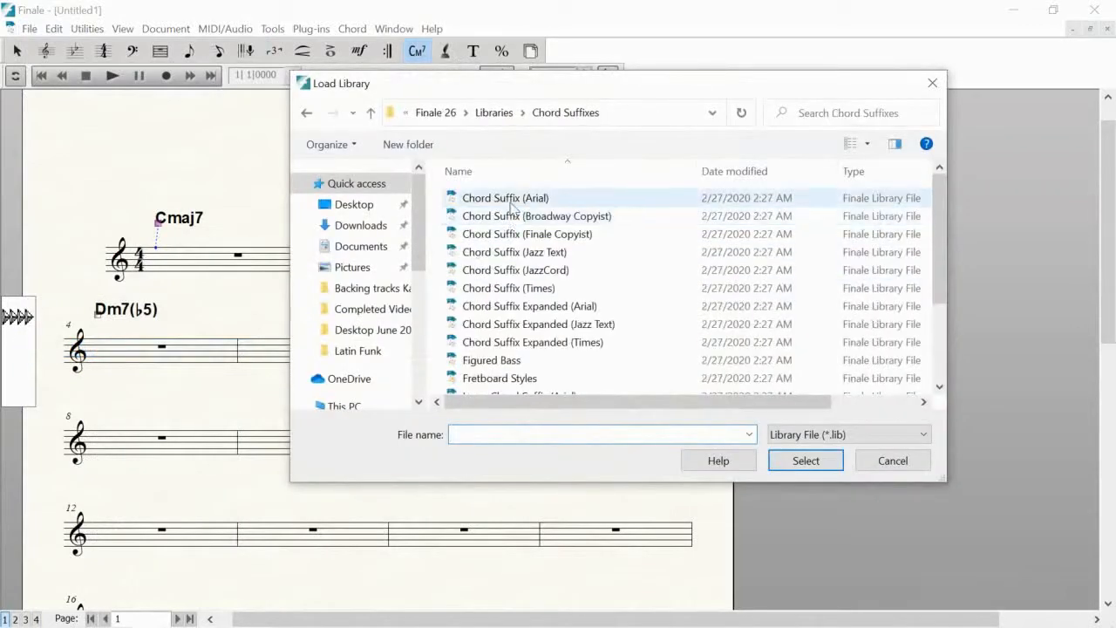
{"action": "double_click", "coordinate": [503, 200]}
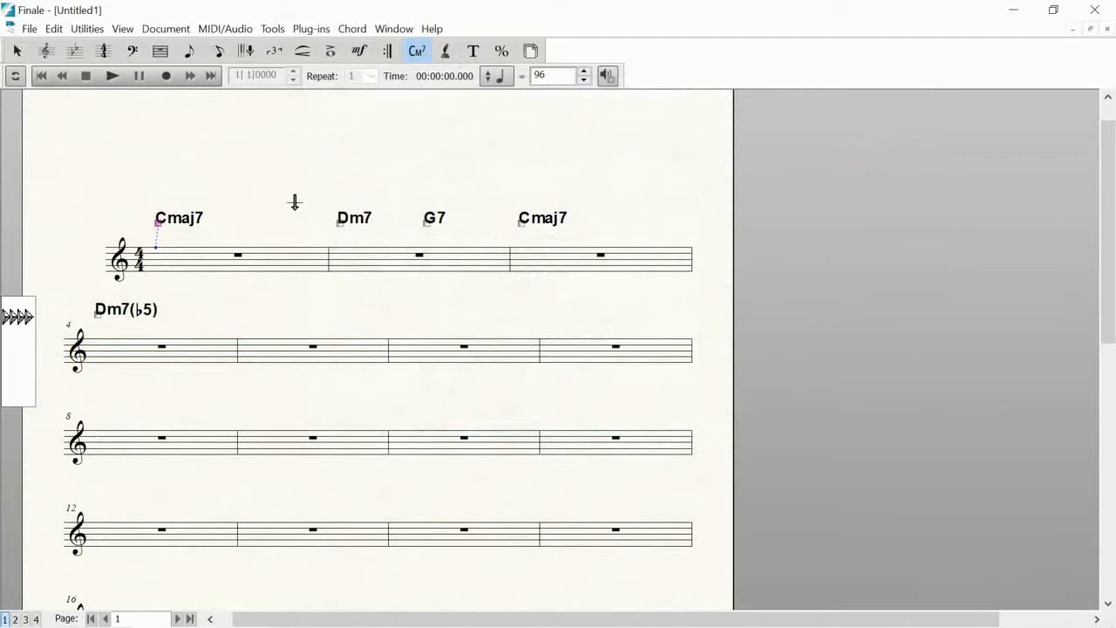
- Examine the full chord suffix list after loading the Arial library, using measure 1's Cmaj7 definition, and leave the chord unchanged
{"action": "right_click", "coordinate": [159, 222]}
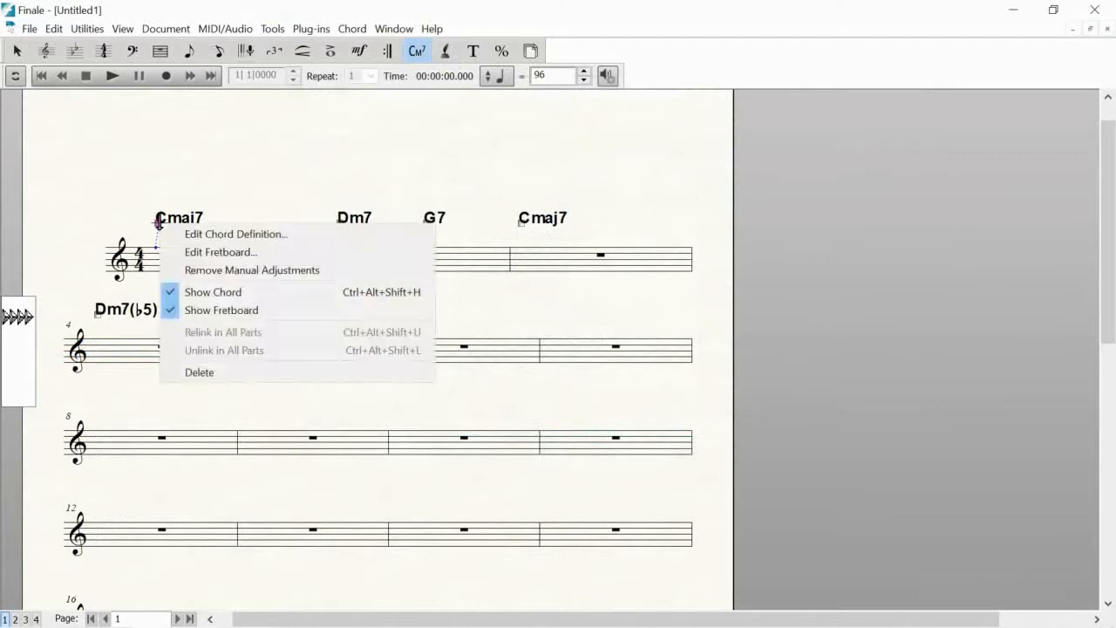
{"action": "left_click", "coordinate": [219, 234]}
{"action": "left_click", "coordinate": [635, 166]}
{"action": "left_click", "coordinate": [637, 167]}
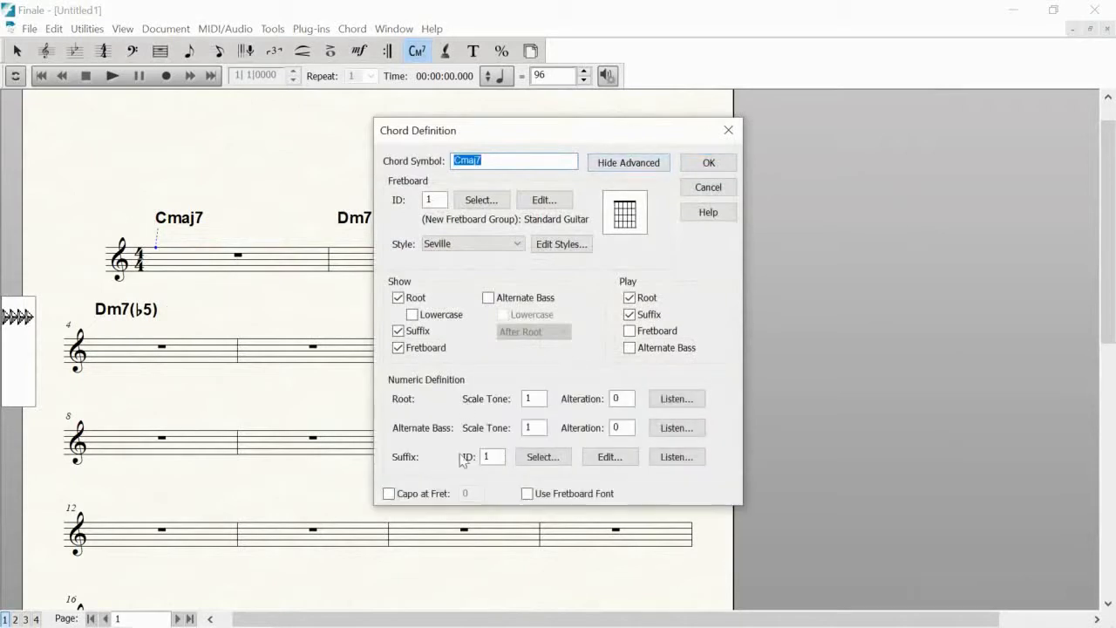
{"action": "left_click", "coordinate": [538, 457]}
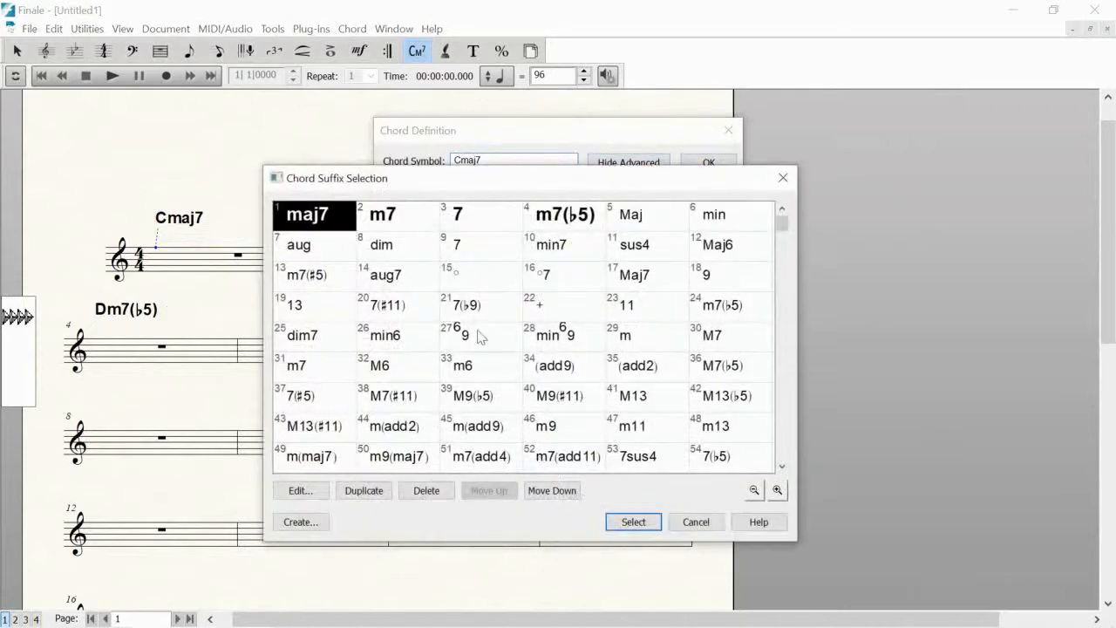
{"action": "left_click_drag", "start_coordinate": [783, 227], "coordinate": [783, 452]}
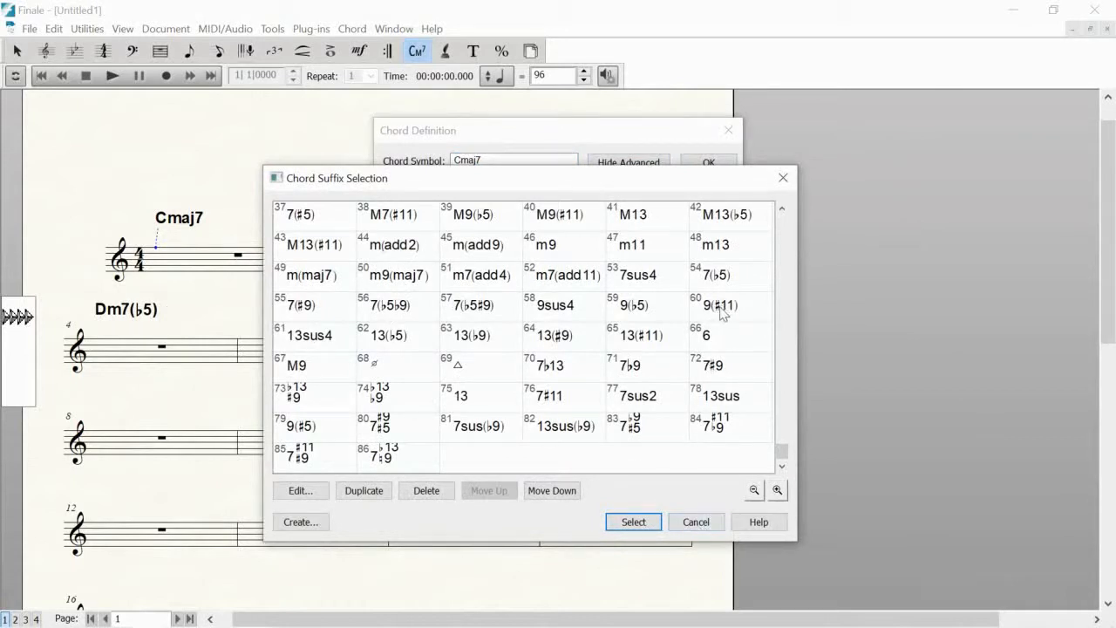
{"action": "left_click", "coordinate": [697, 526]}
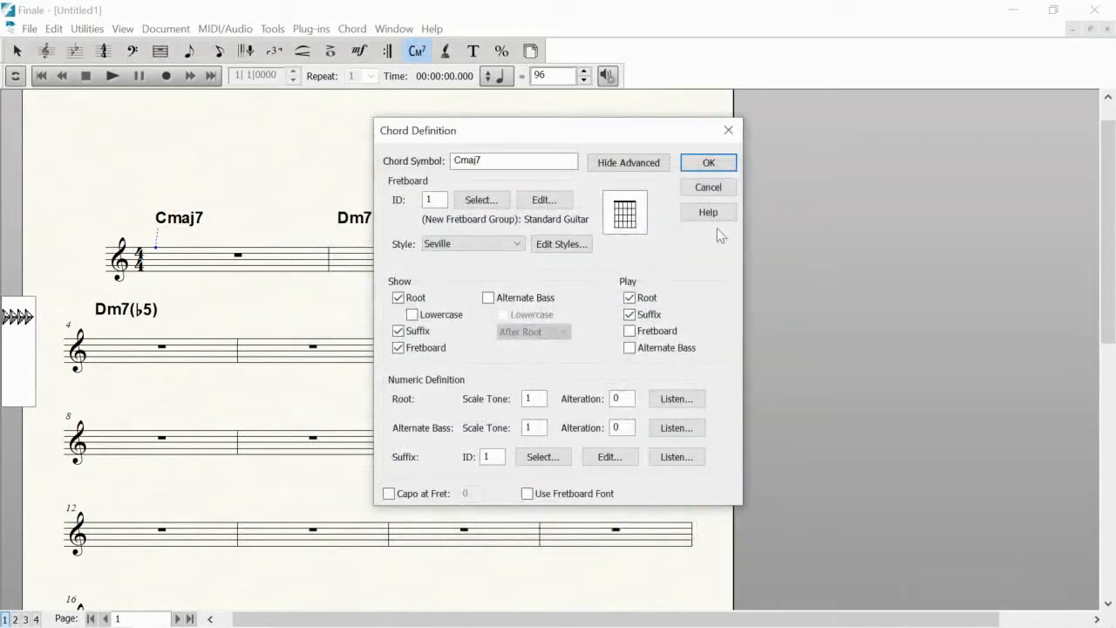
{"action": "left_click", "coordinate": [715, 188]}
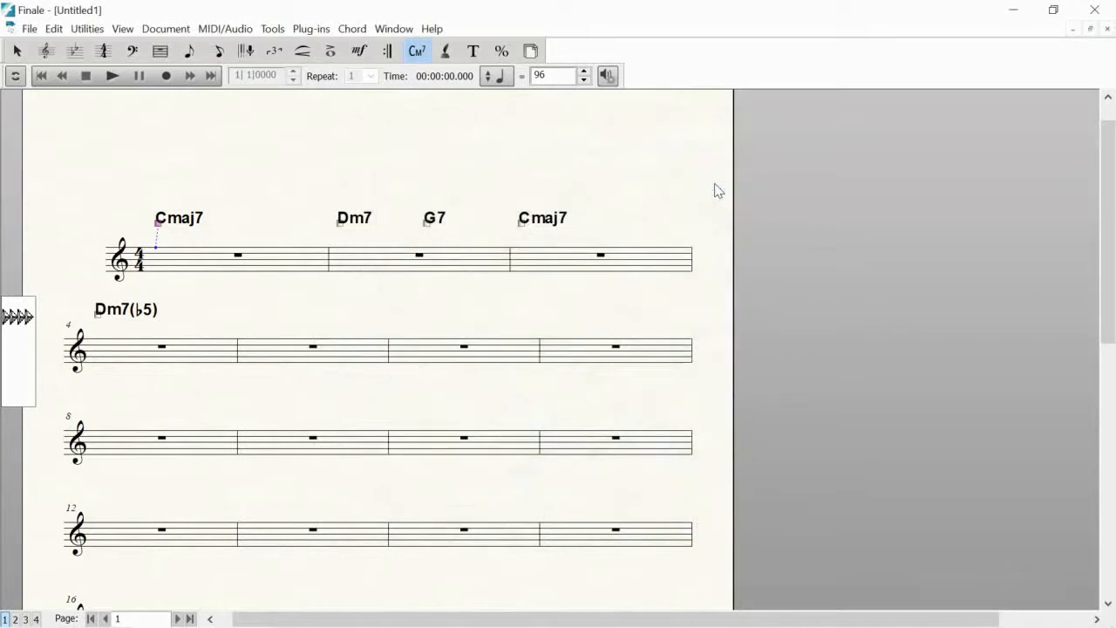
- Load the Chord Suffix Expanded (Arial) library
{"action": "left_click", "coordinate": [30, 29]}
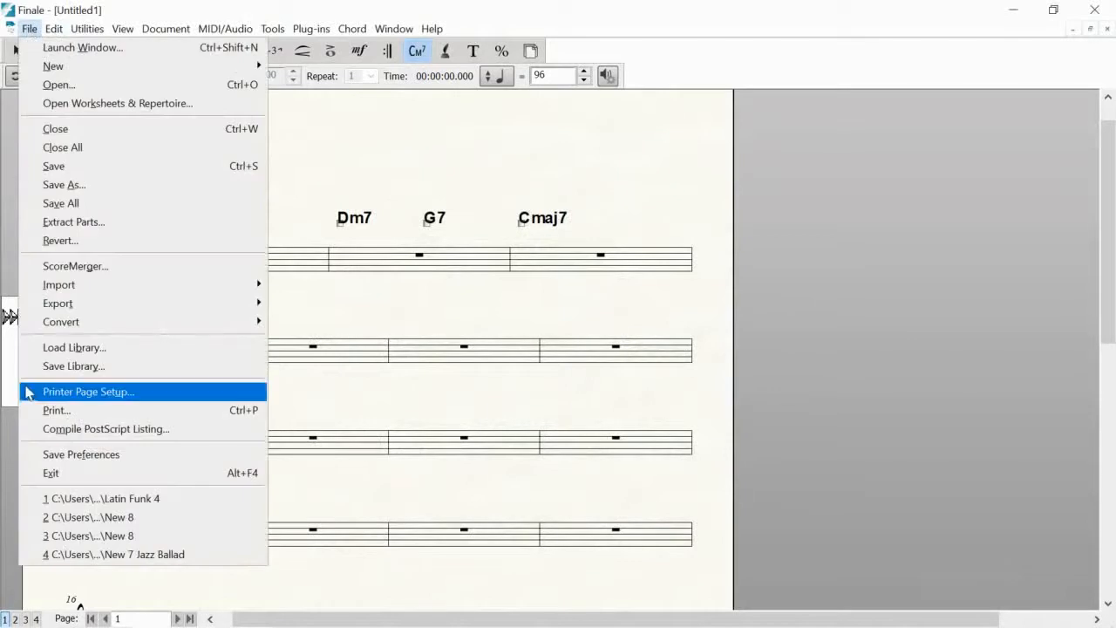
{"action": "left_click", "coordinate": [74, 348]}
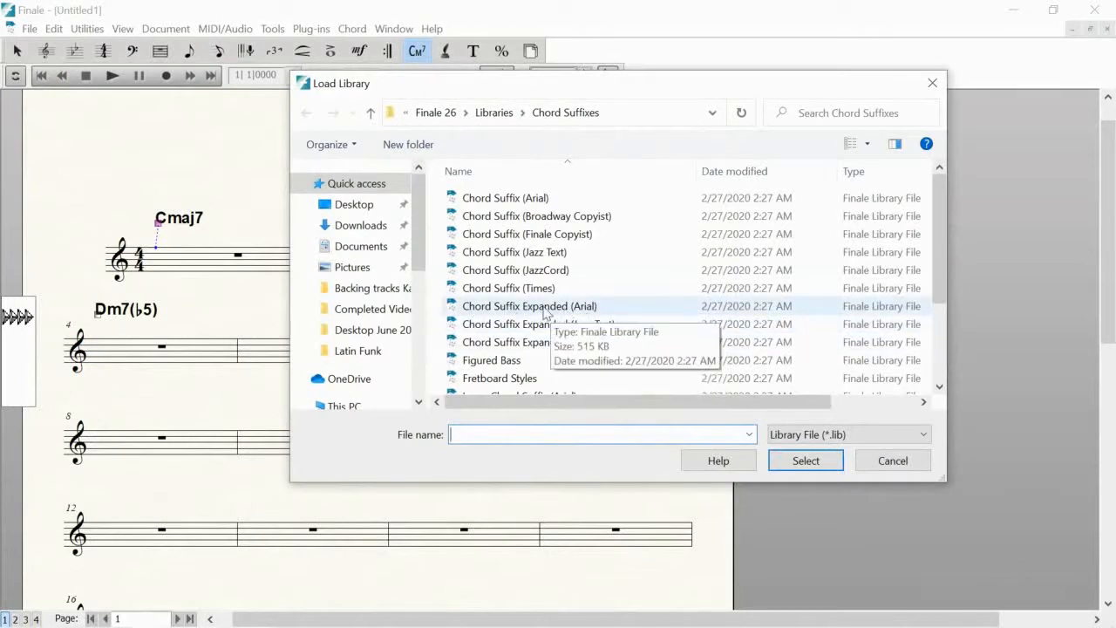
{"action": "double_click", "coordinate": [545, 310]}
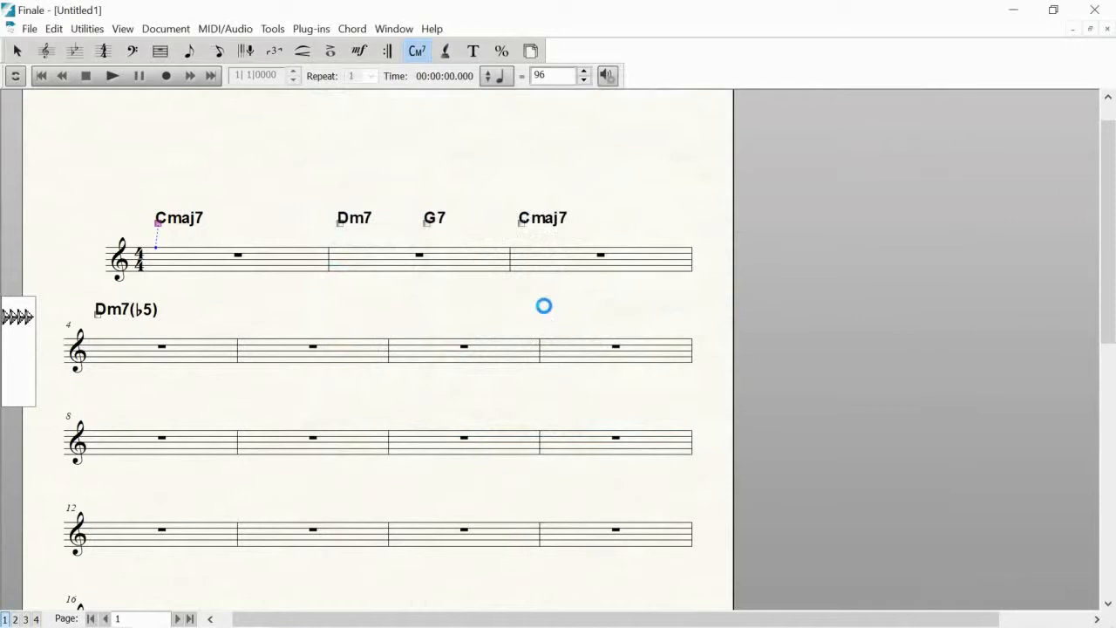
- Load the Slash Chords (Arial) library from the Chord Suffixes folder
{"action": "left_click", "coordinate": [29, 30]}
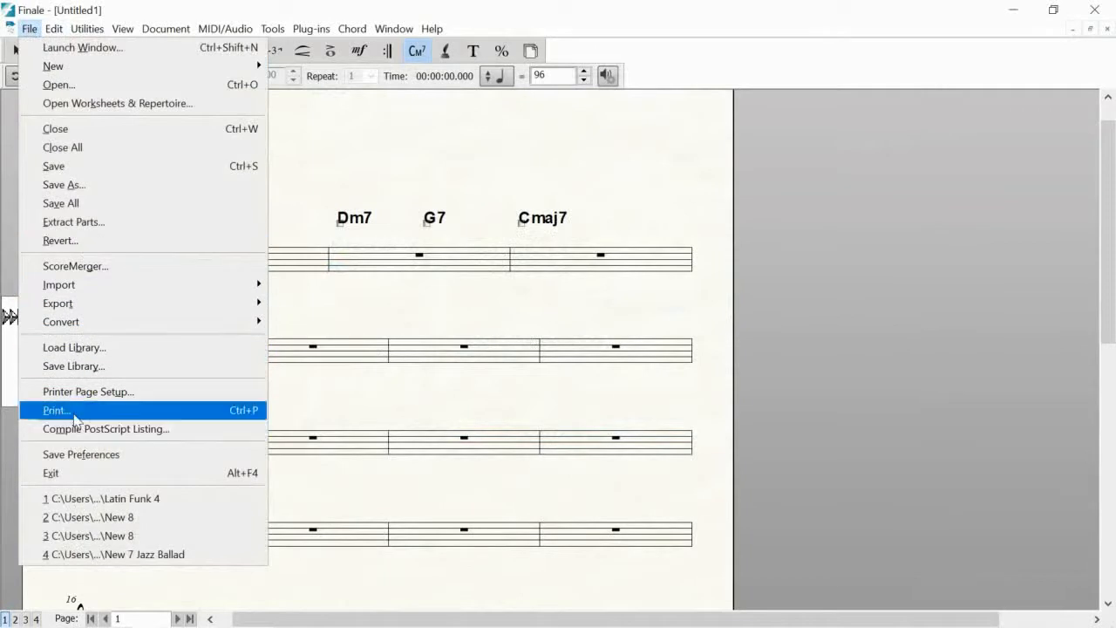
{"action": "left_click", "coordinate": [79, 348]}
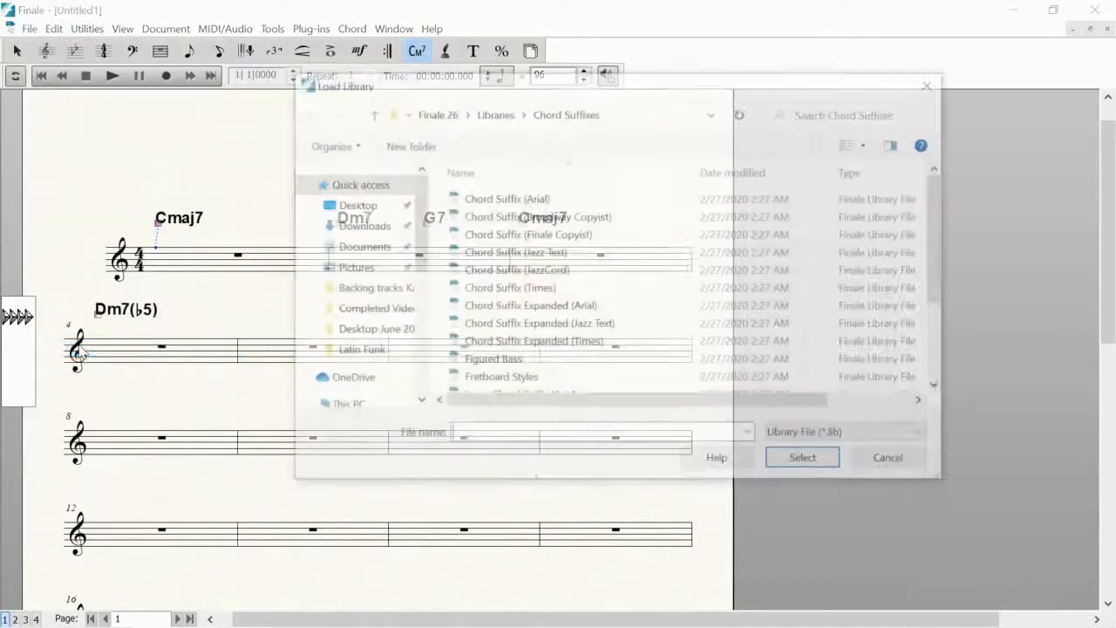
{"action": "left_click_drag", "start_coordinate": [941, 243], "coordinate": [942, 376]}
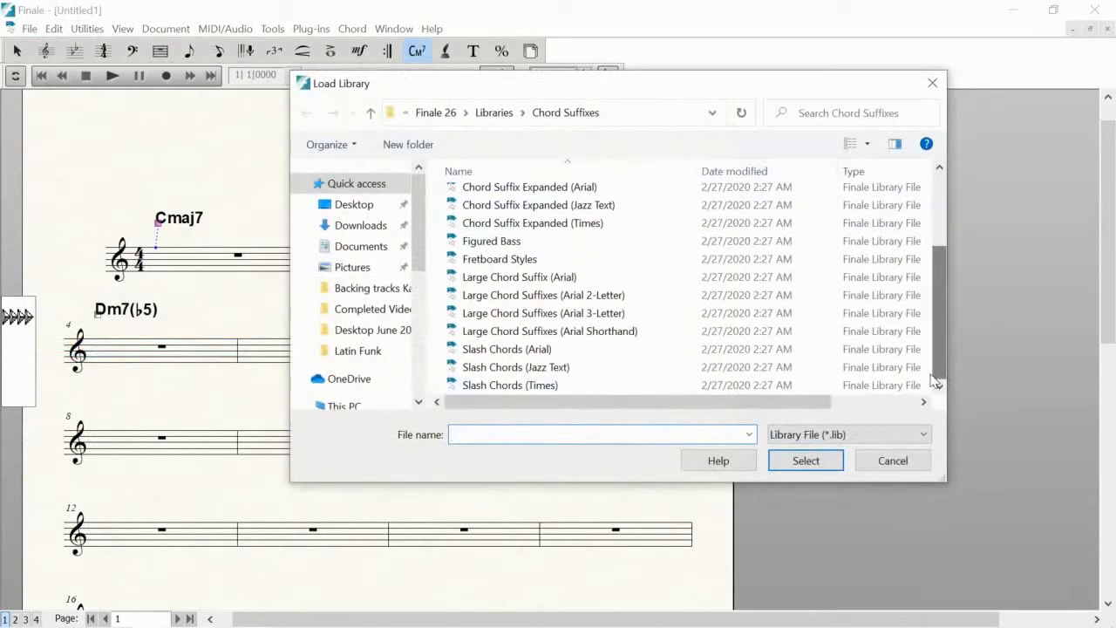
{"action": "double_click", "coordinate": [506, 352]}
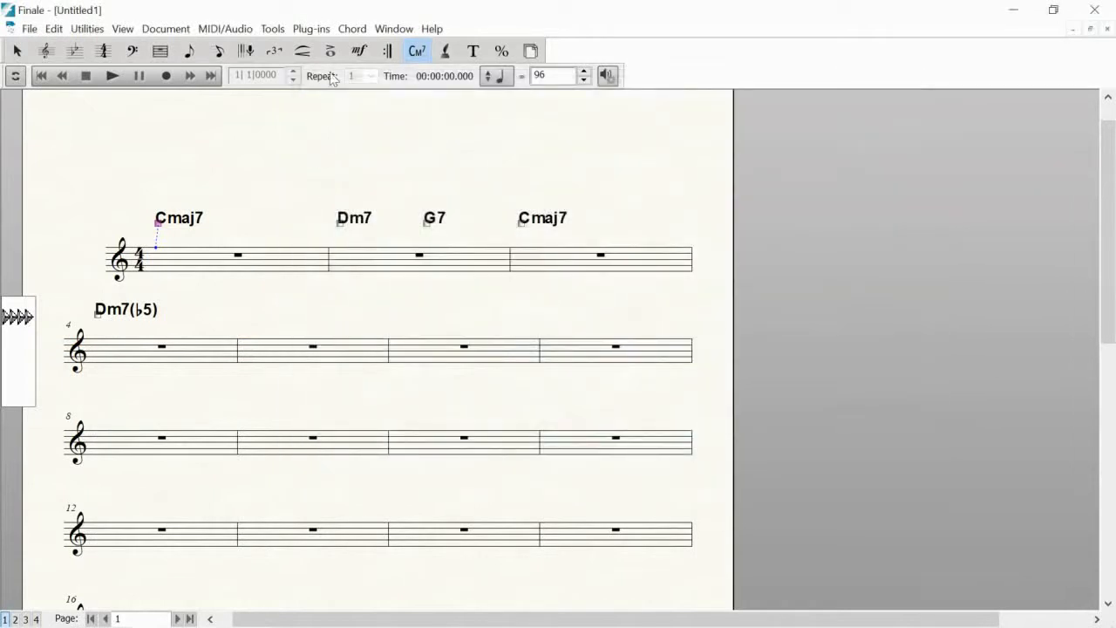
- Replace the font of all chord suffixes with Arial at size 16, fixing the chord suffix spacing
{"action": "left_click", "coordinate": [351, 30]}
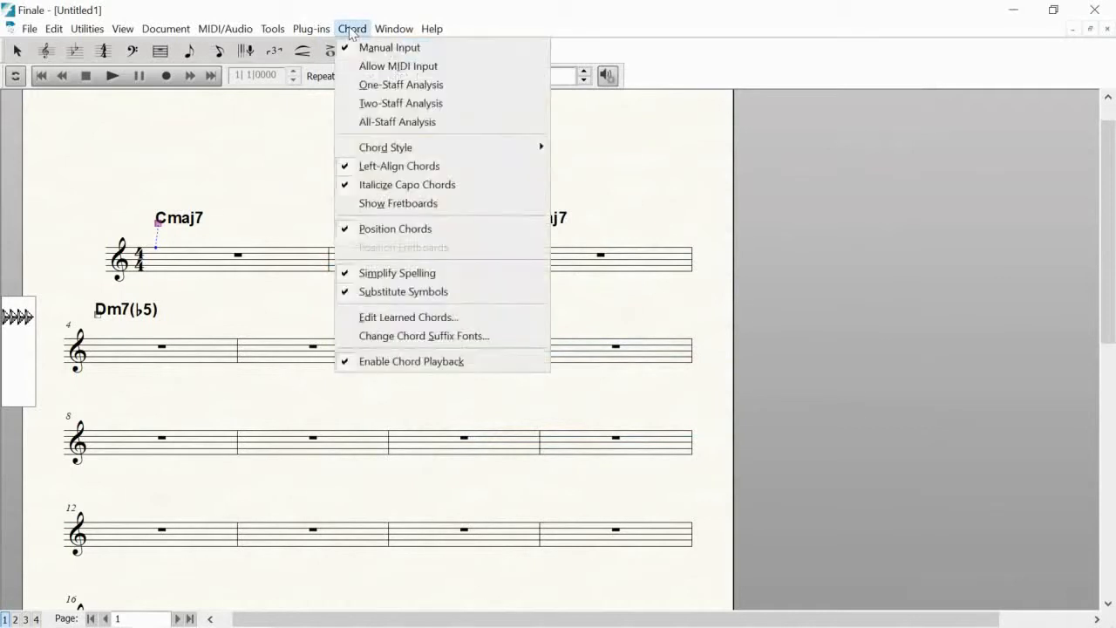
{"action": "left_click", "coordinate": [380, 337]}
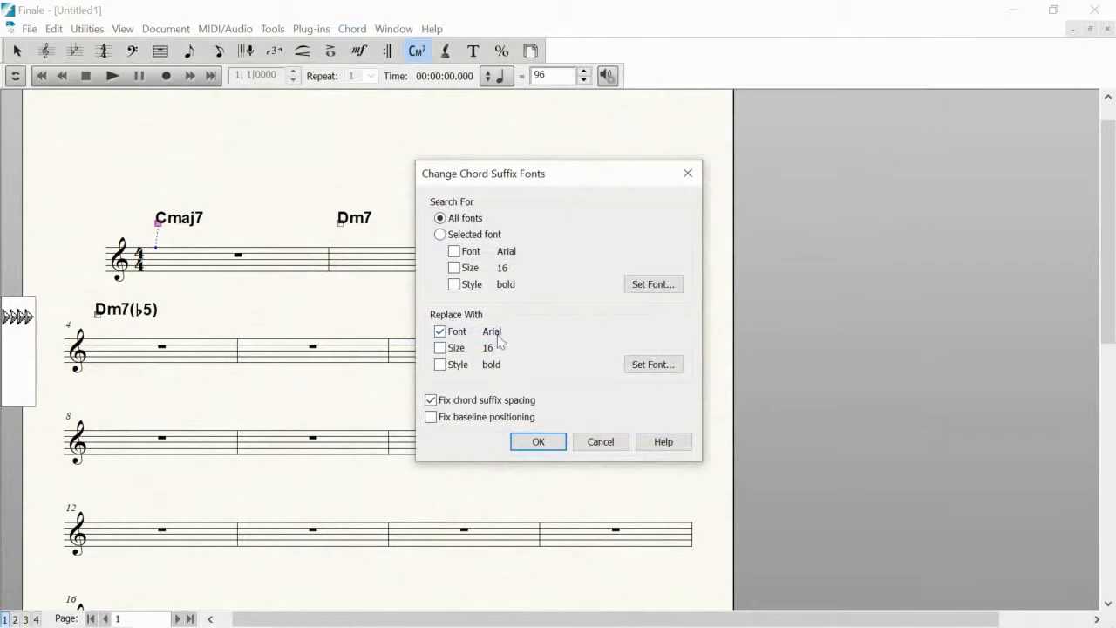
{"action": "left_click", "coordinate": [441, 348]}
{"action": "left_click", "coordinate": [539, 443]}
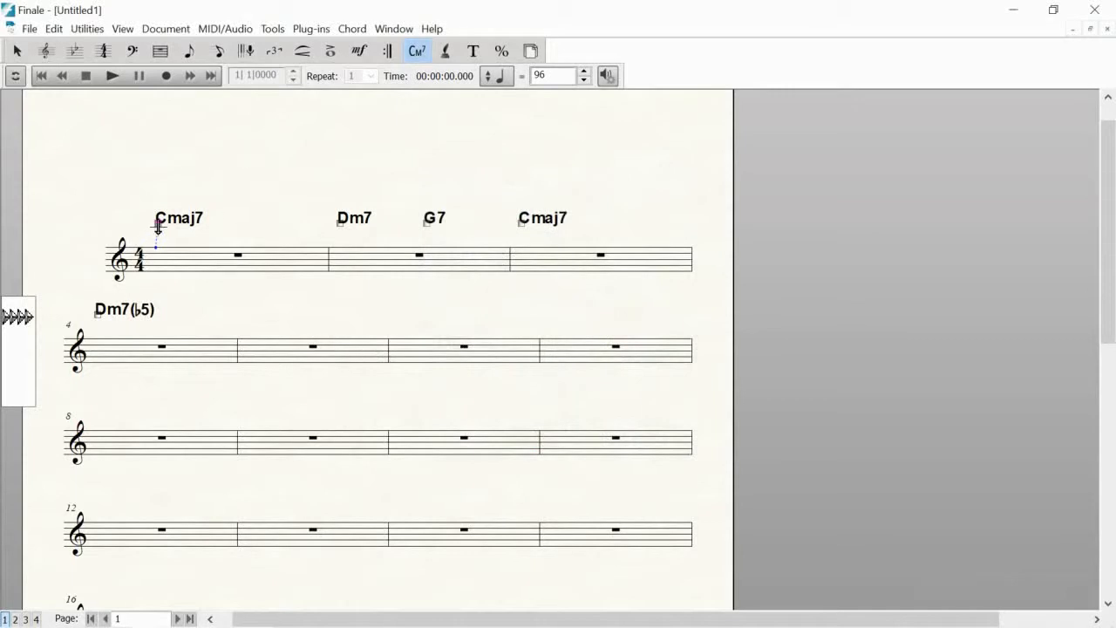
- Examine the expanded chord suffix list through the Dm7(b5) chord's definition, down to its last entries, and leave the chord unchanged
{"action": "right_click", "coordinate": [97, 315]}
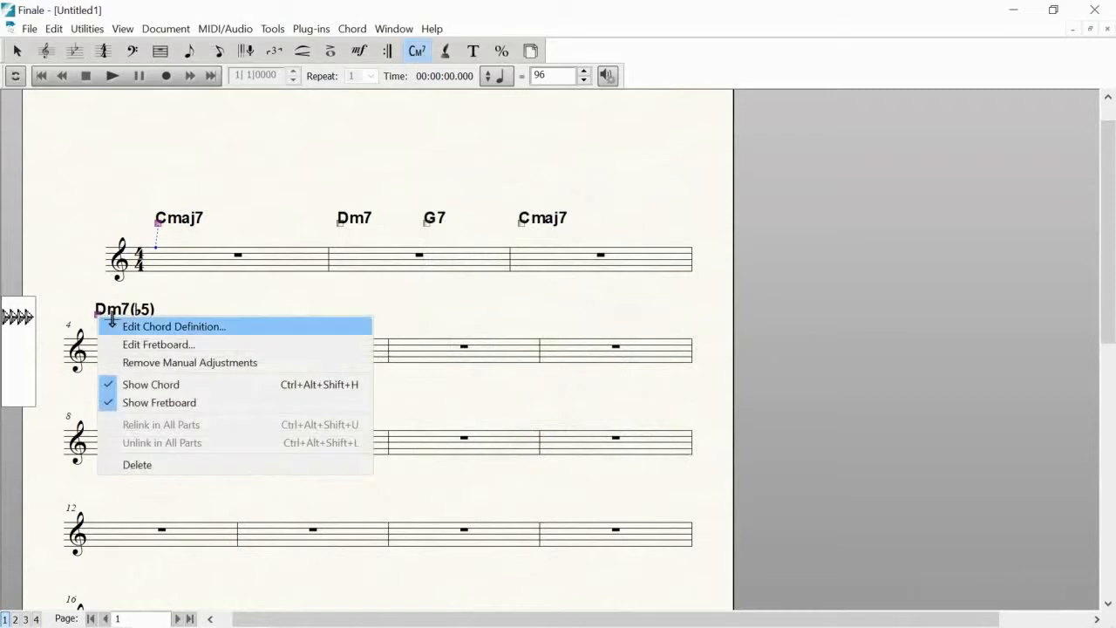
{"action": "left_click", "coordinate": [150, 325]}
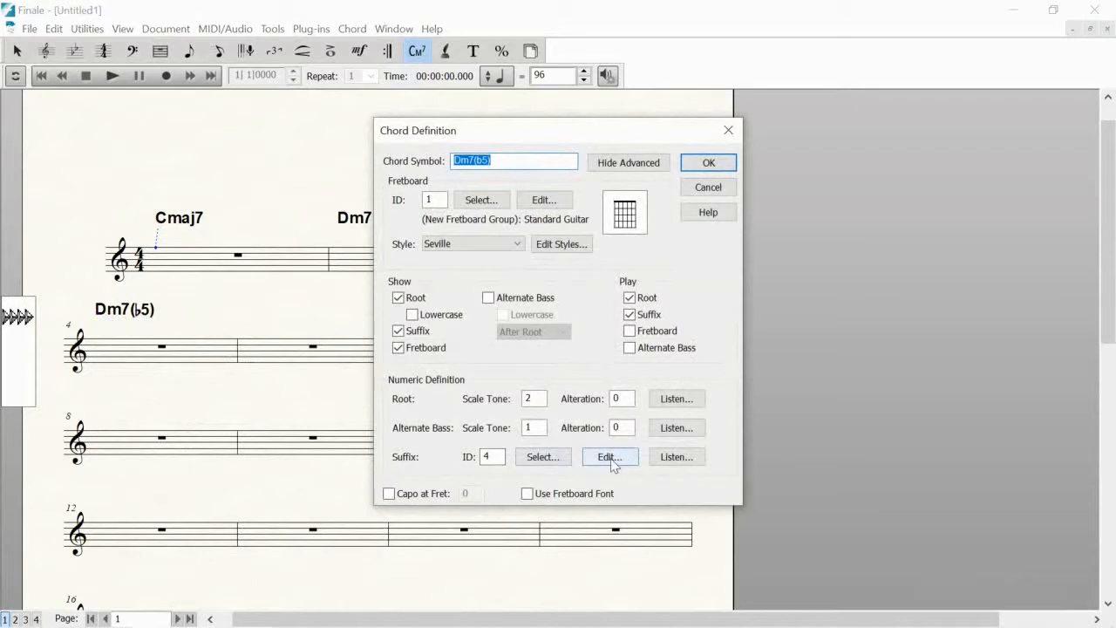
{"action": "left_click", "coordinate": [541, 460]}
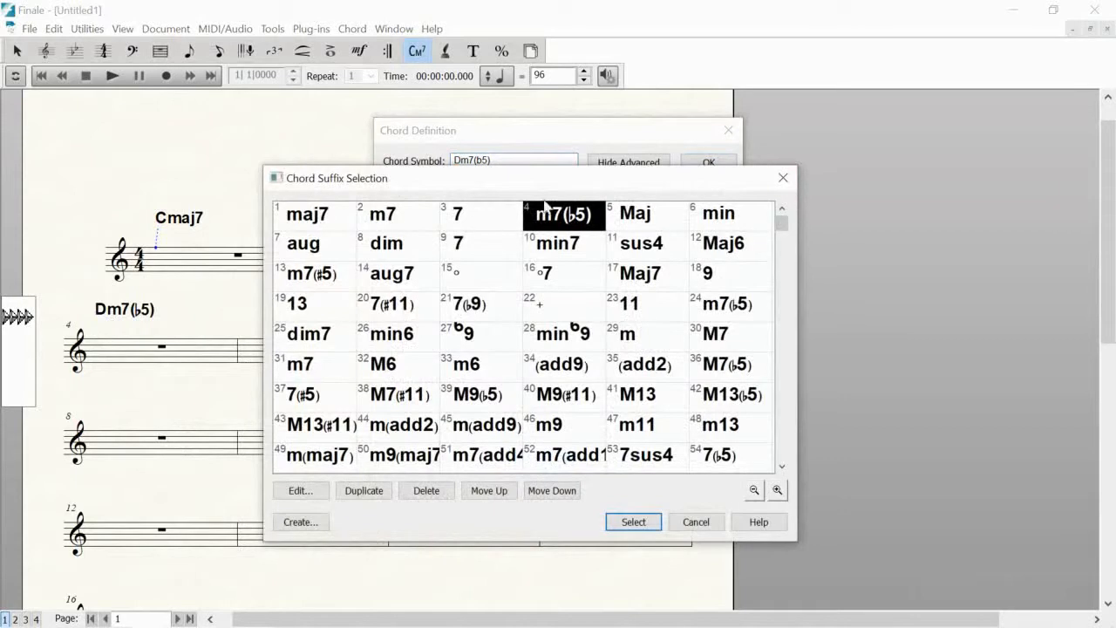
{"action": "left_click_drag", "start_coordinate": [782, 223], "coordinate": [781, 450]}
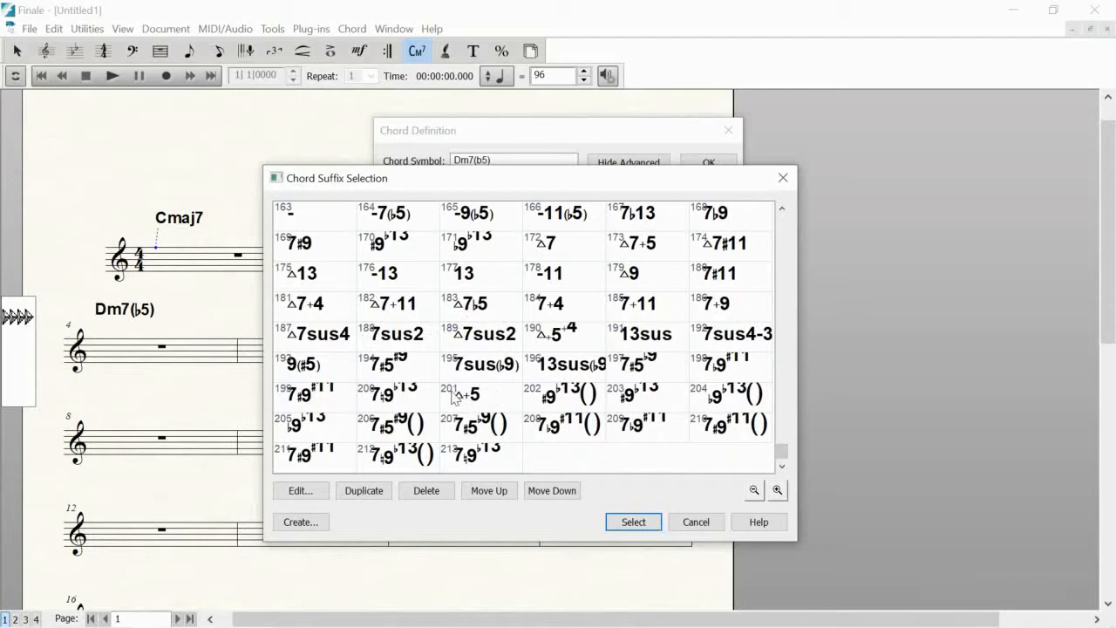
{"action": "left_click", "coordinate": [698, 523]}
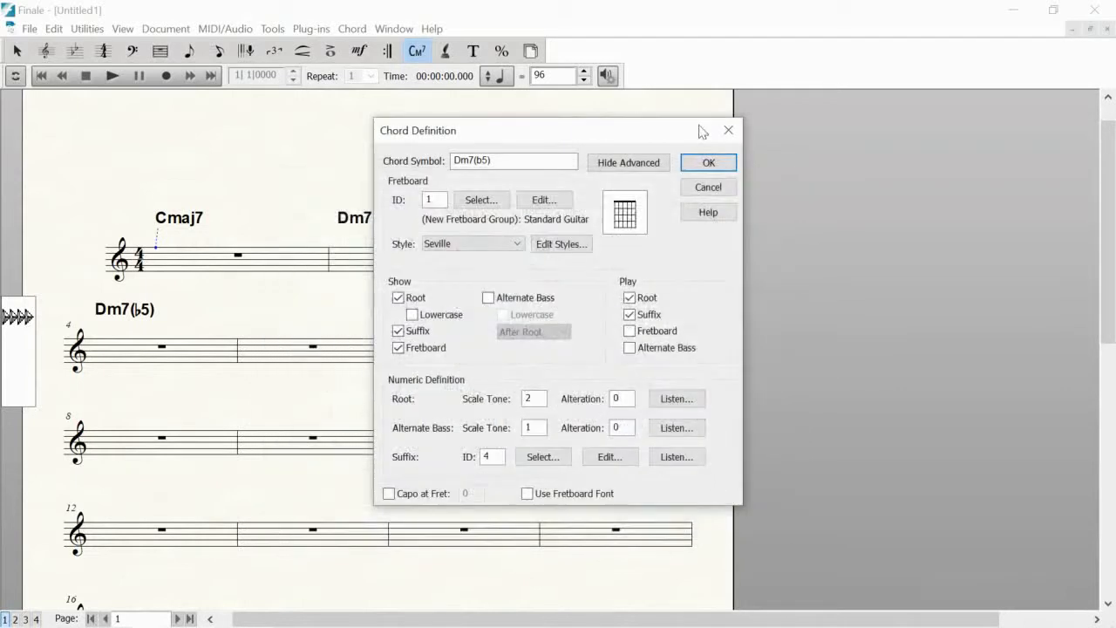
{"action": "left_click", "coordinate": [708, 188]}
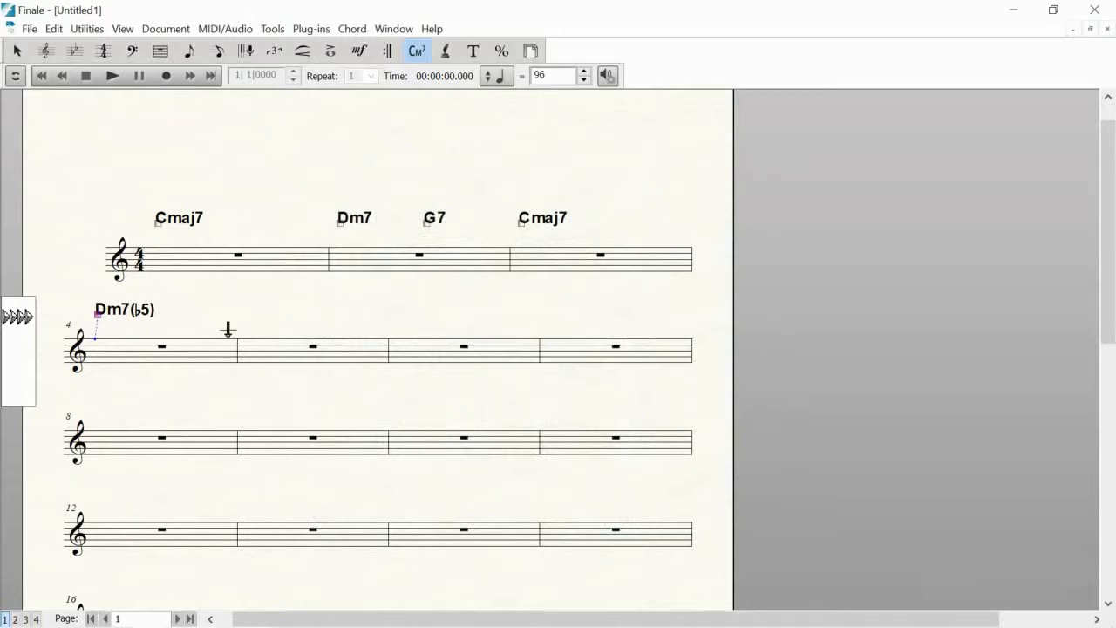
- Enter the chord G7(b9) after the Dm7(b5) chord in measure 4
{"action": "left_click", "coordinate": [175, 315]}
{"action": "type", "text": "G"}
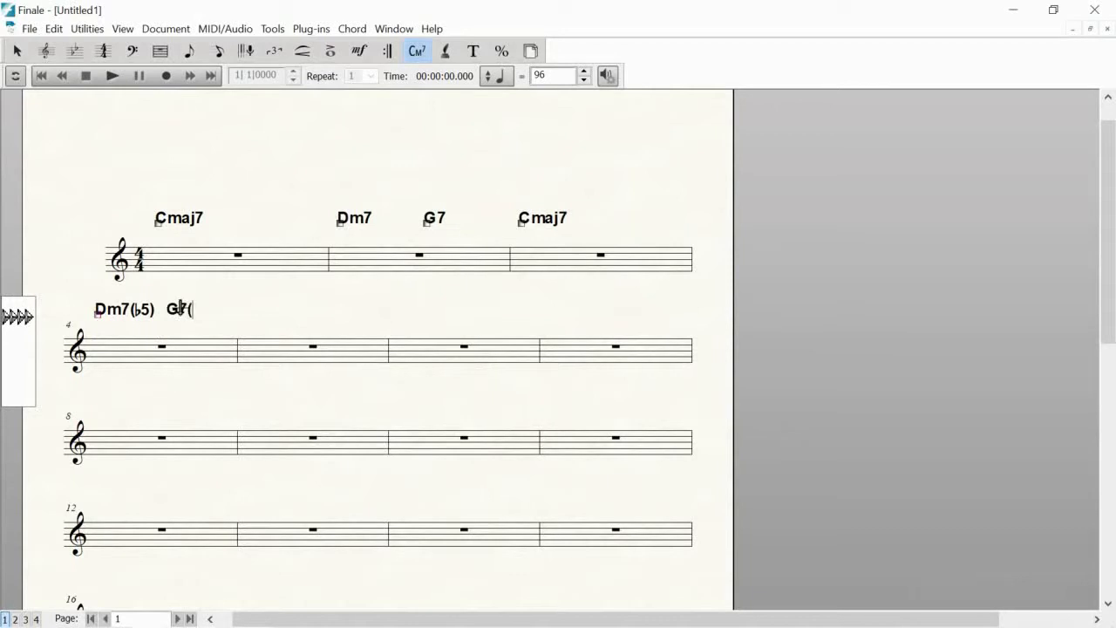
{"action": "type", "text": "b9)"}
{"action": "left_click", "coordinate": [286, 297]}
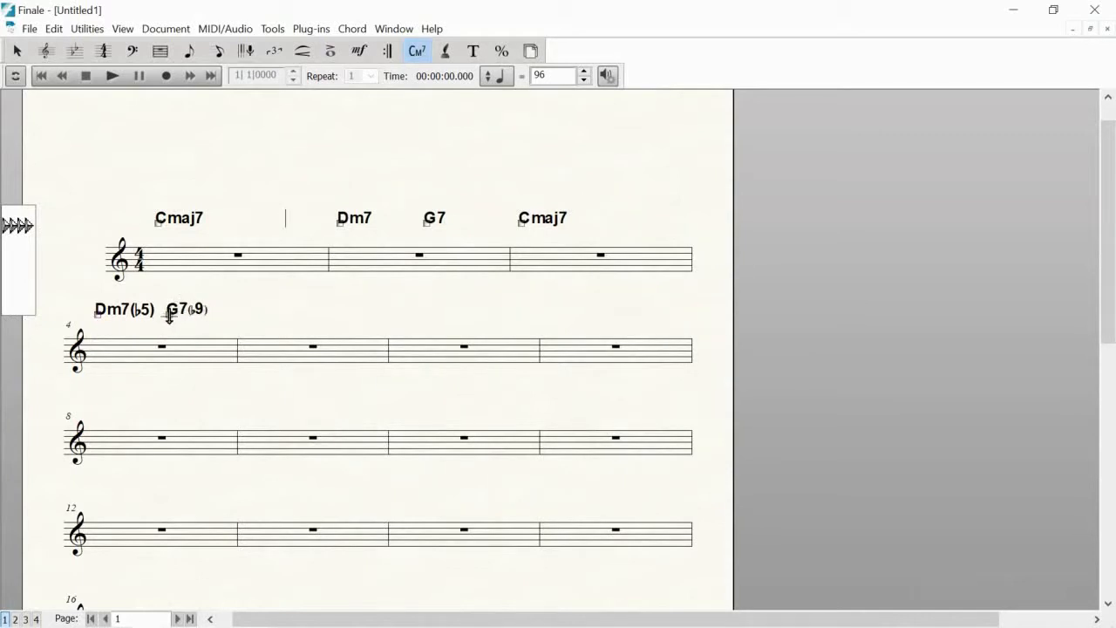
- In the G7(b9) chord's suffix, set the opening parenthesis to Arial Bold, size 16
{"action": "right_click", "coordinate": [170, 315]}
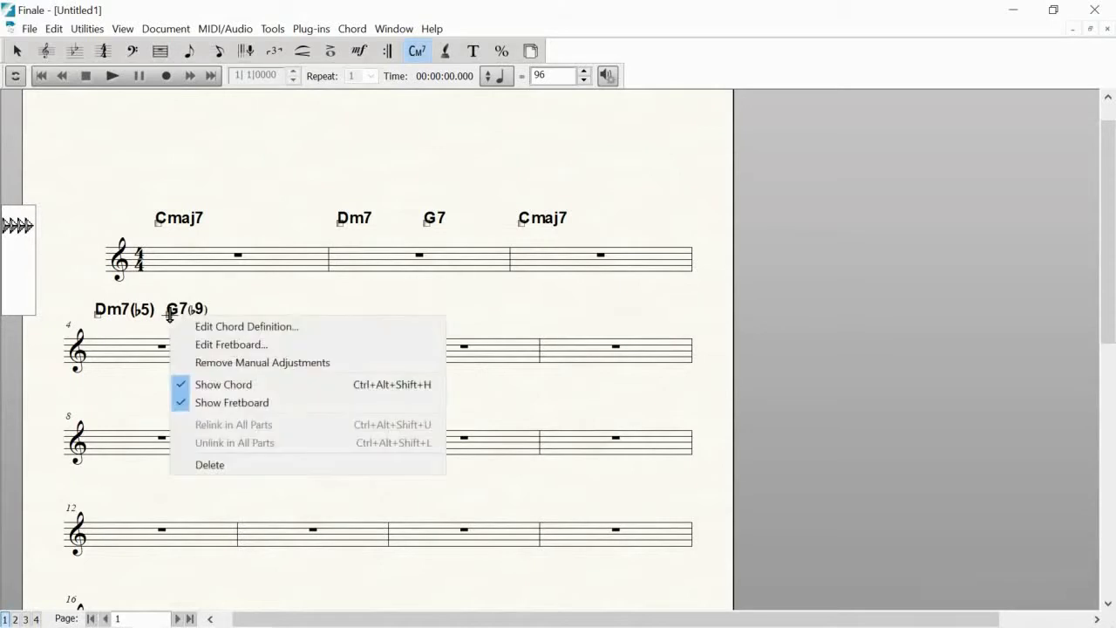
{"action": "left_click", "coordinate": [235, 323]}
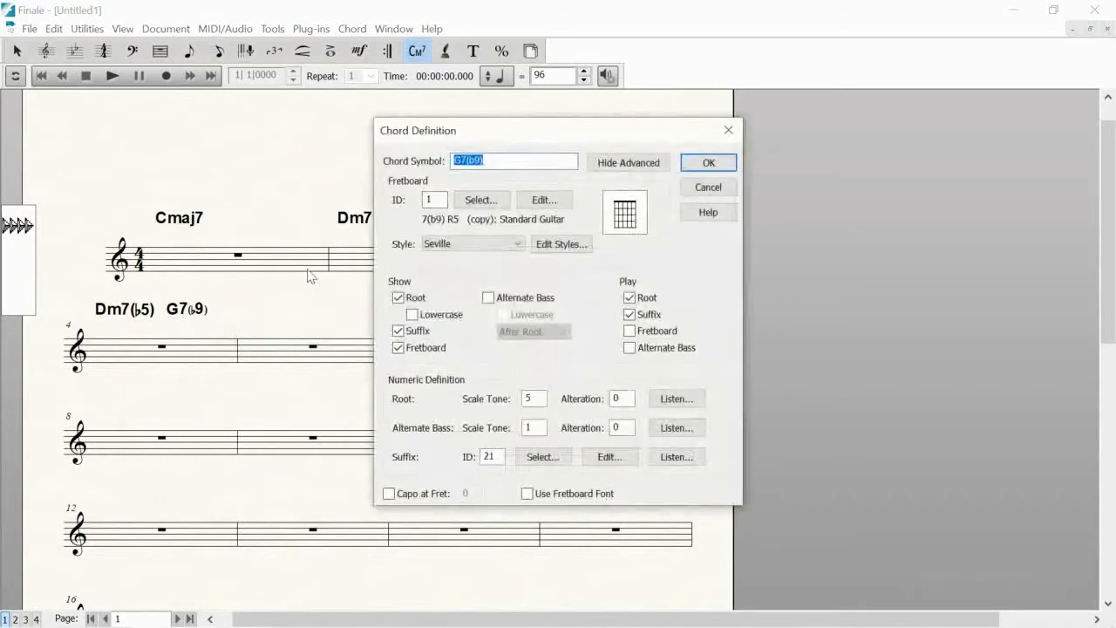
{"action": "left_click", "coordinate": [615, 164]}
{"action": "left_click", "coordinate": [615, 164]}
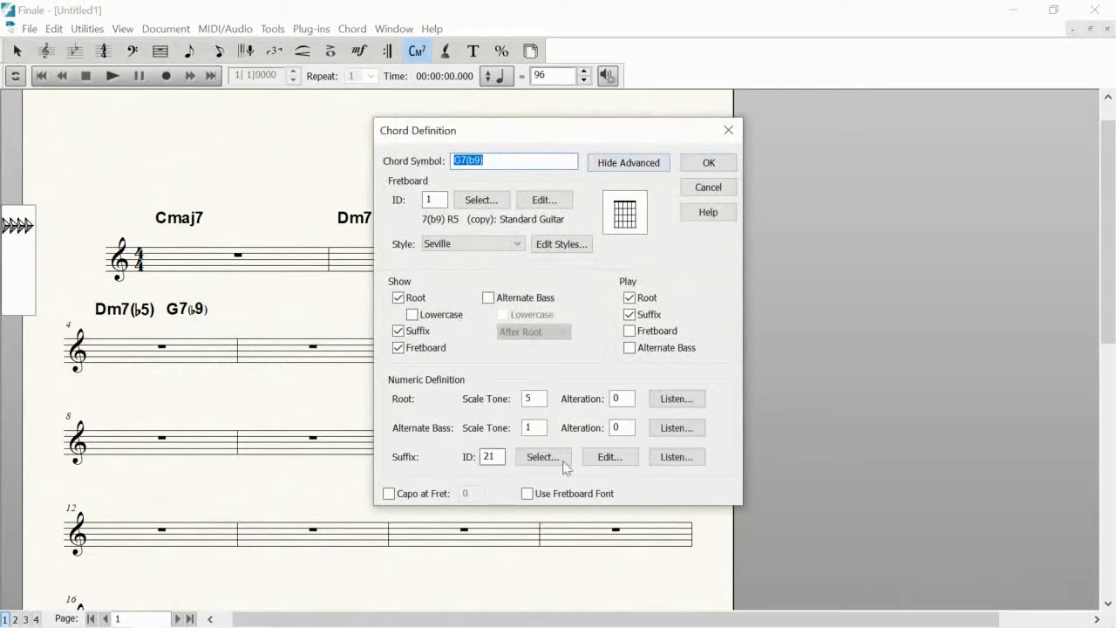
{"action": "left_click", "coordinate": [607, 467]}
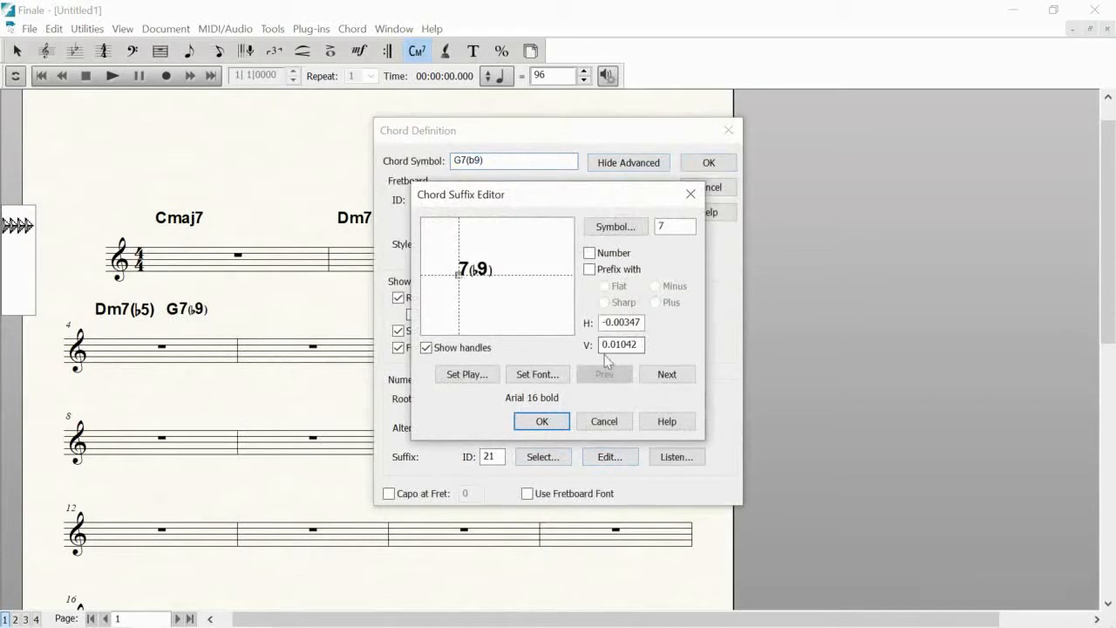
{"action": "left_click", "coordinate": [668, 377]}
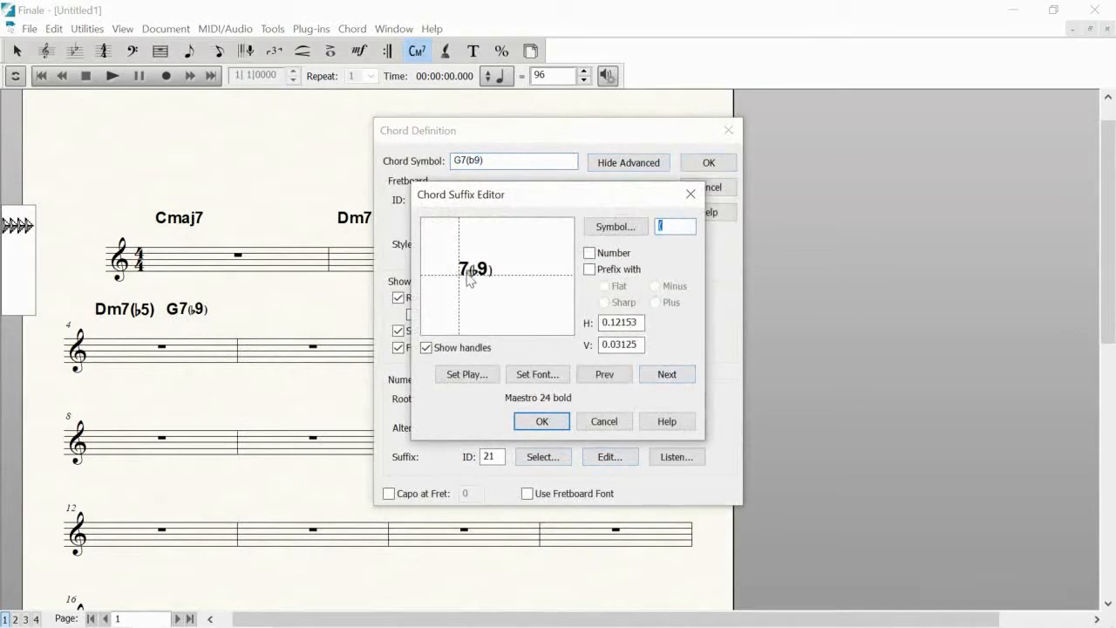
{"action": "left_click", "coordinate": [541, 377]}
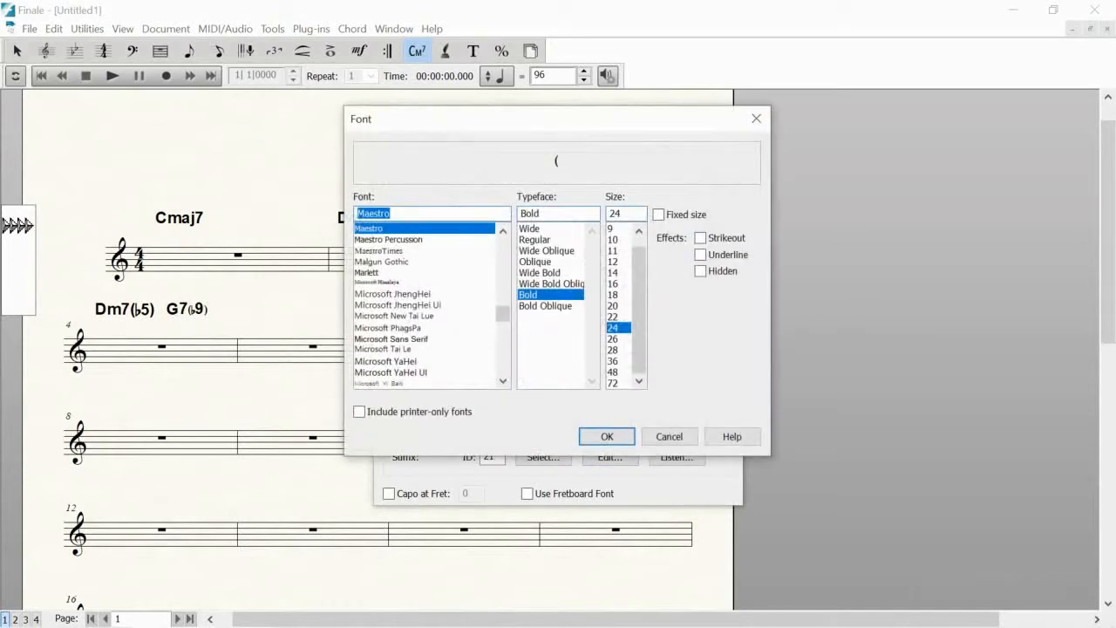
{"action": "type", "text": "A"}
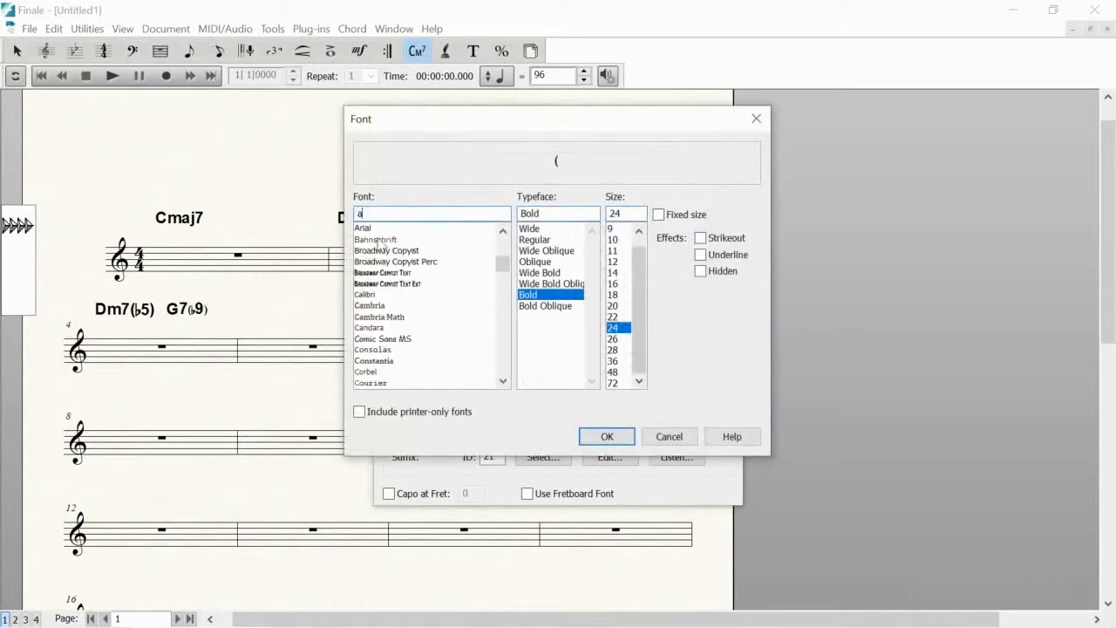
{"action": "left_click", "coordinate": [365, 229]}
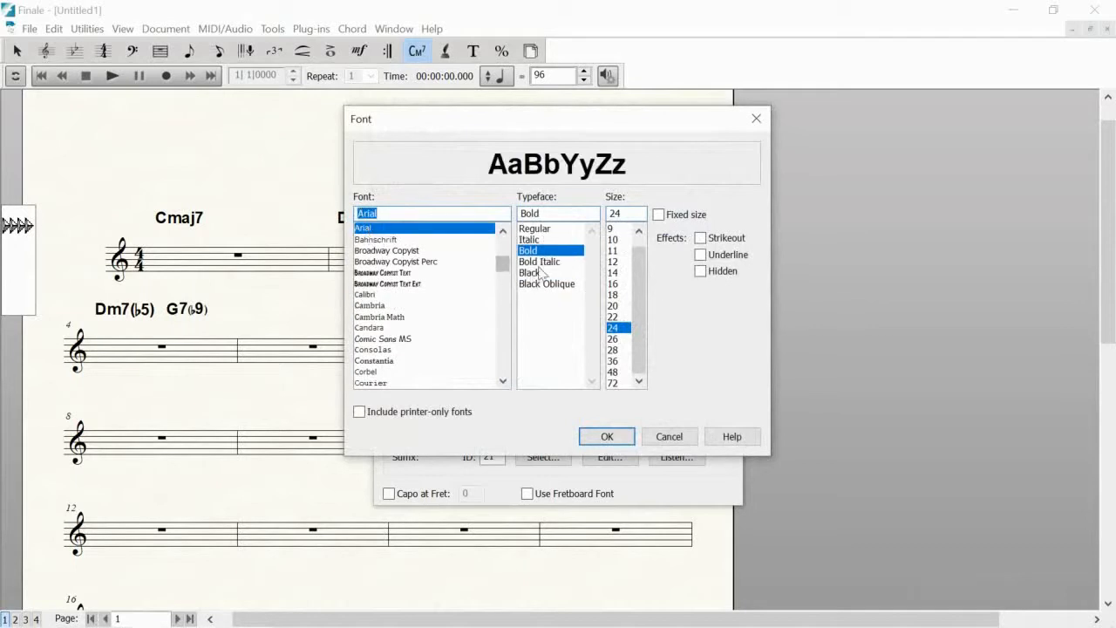
{"action": "left_click", "coordinate": [618, 284]}
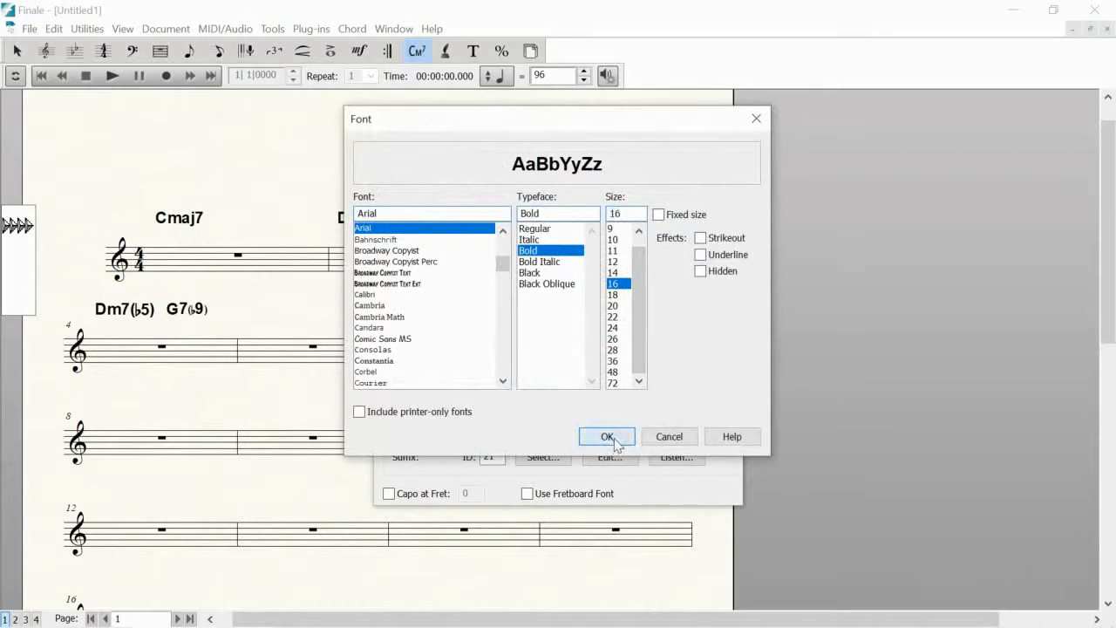
{"action": "left_click", "coordinate": [610, 438]}
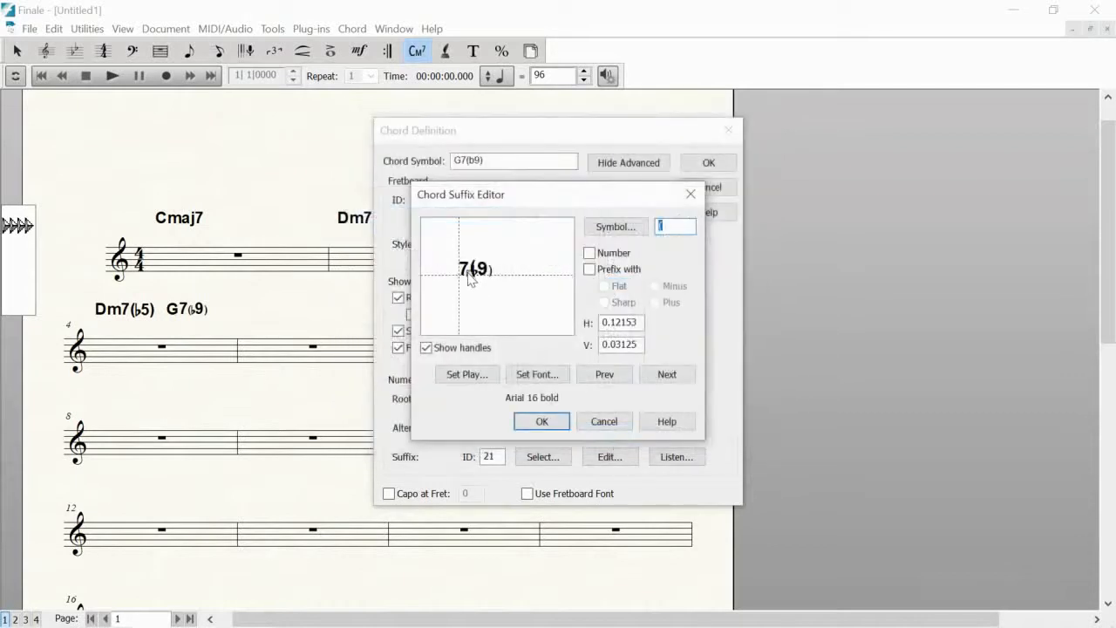
- Space out the suffix by moving the flat, the 9 and the closing parenthesis to horizontal positions of about 0.194, 0.278 and 0.396
{"action": "left_click_drag", "start_coordinate": [468, 274], "coordinate": [476, 288]}
{"action": "left_click", "coordinate": [666, 374]}
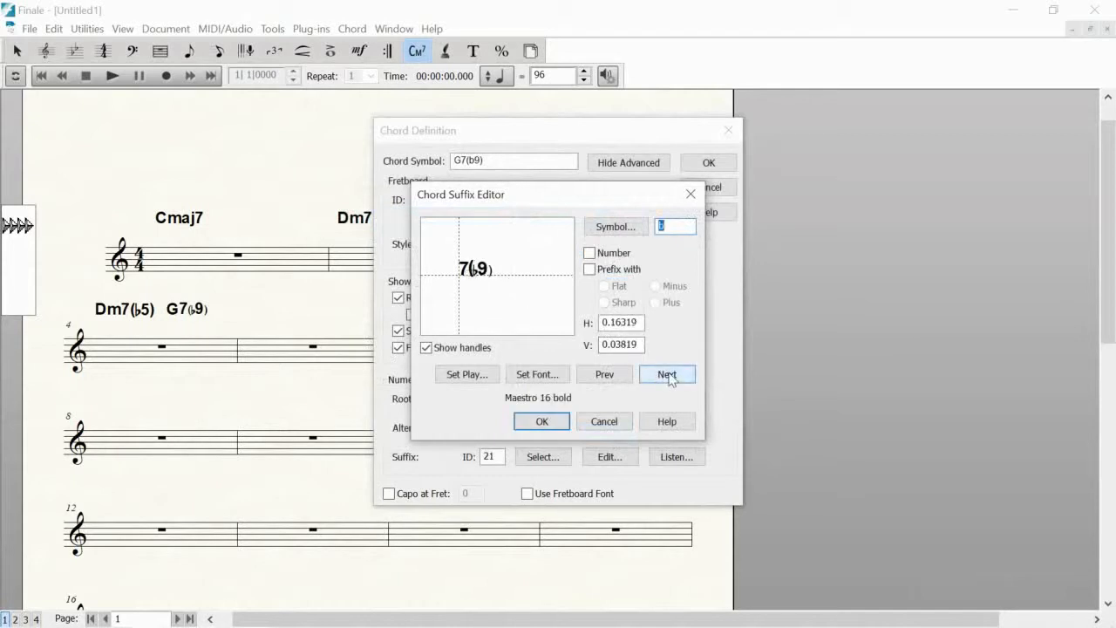
{"action": "left_click_drag", "start_coordinate": [475, 278], "coordinate": [478, 279]}
{"action": "left_click", "coordinate": [668, 376]}
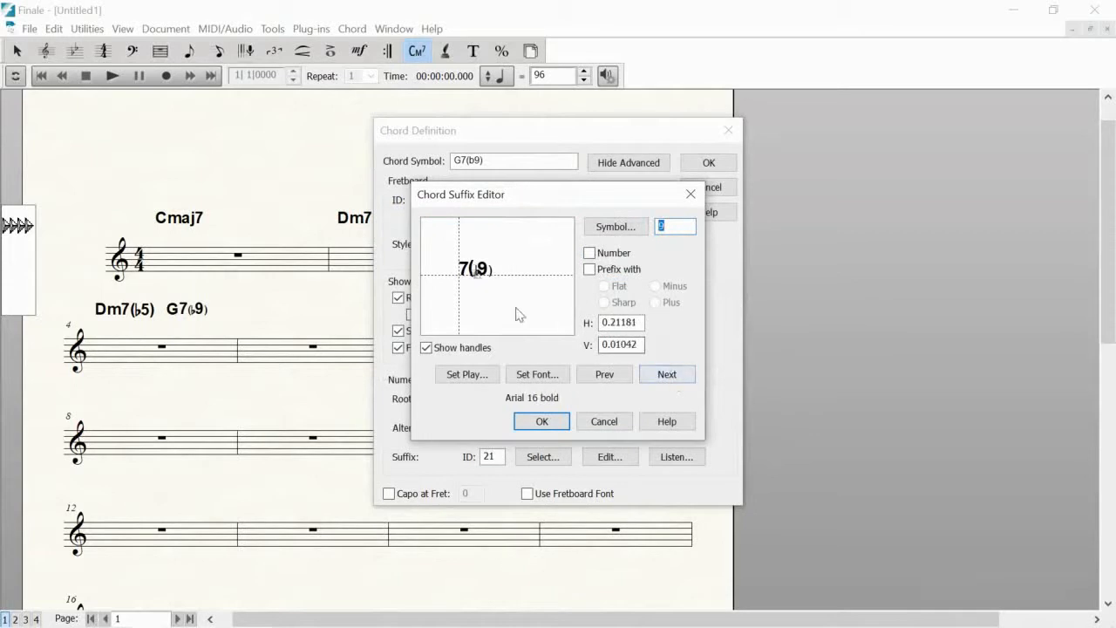
{"action": "left_click_drag", "start_coordinate": [476, 279], "coordinate": [484, 280]}
{"action": "left_click", "coordinate": [667, 375]}
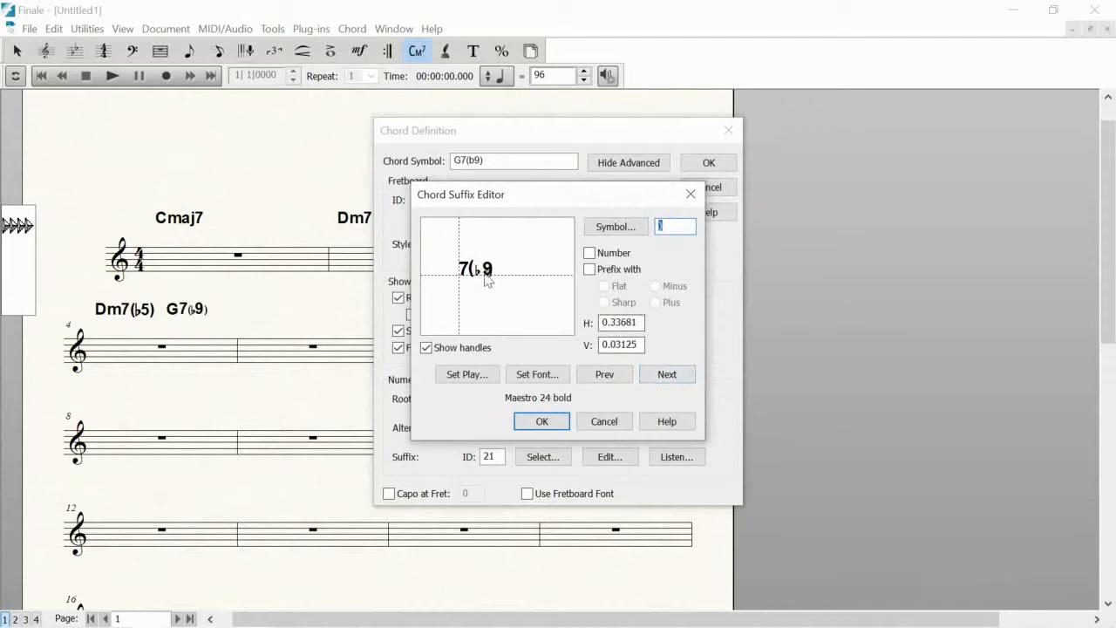
{"action": "left_click_drag", "start_coordinate": [490, 278], "coordinate": [497, 280]}
- Set the font size of the suffix's flat symbol to 23, keeping Maestro Bold
{"action": "left_click", "coordinate": [619, 378]}
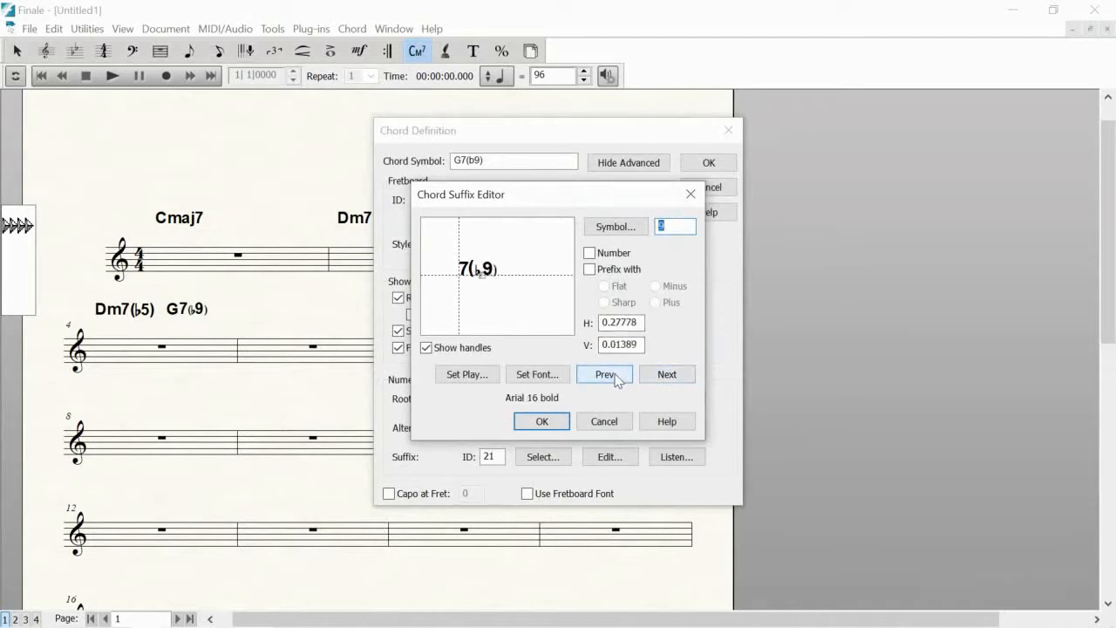
{"action": "left_click", "coordinate": [616, 378]}
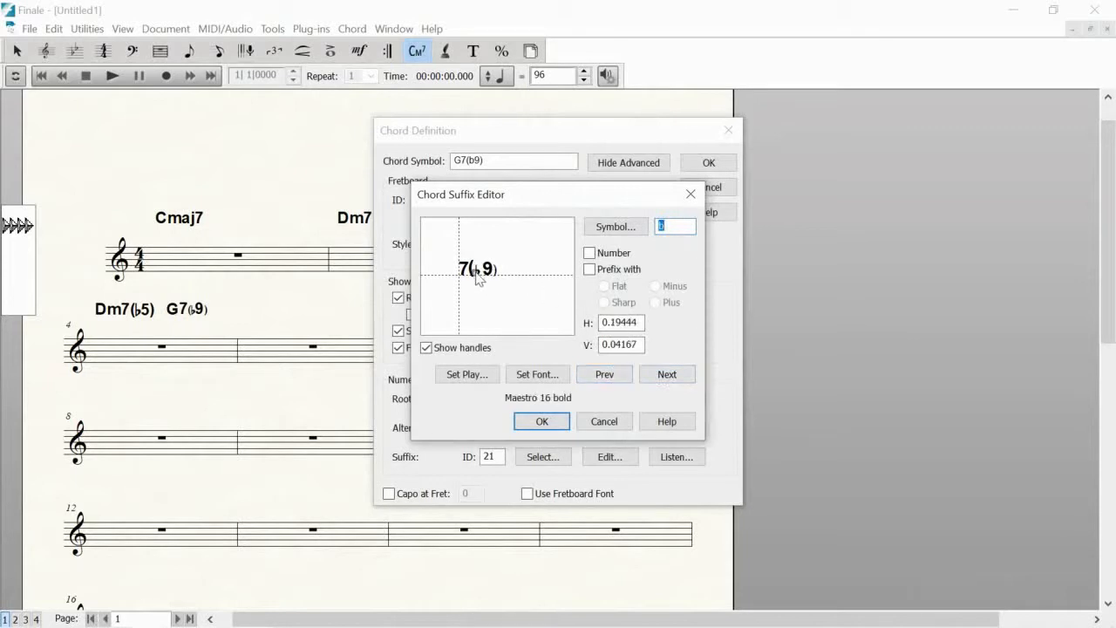
{"action": "left_click", "coordinate": [532, 374]}
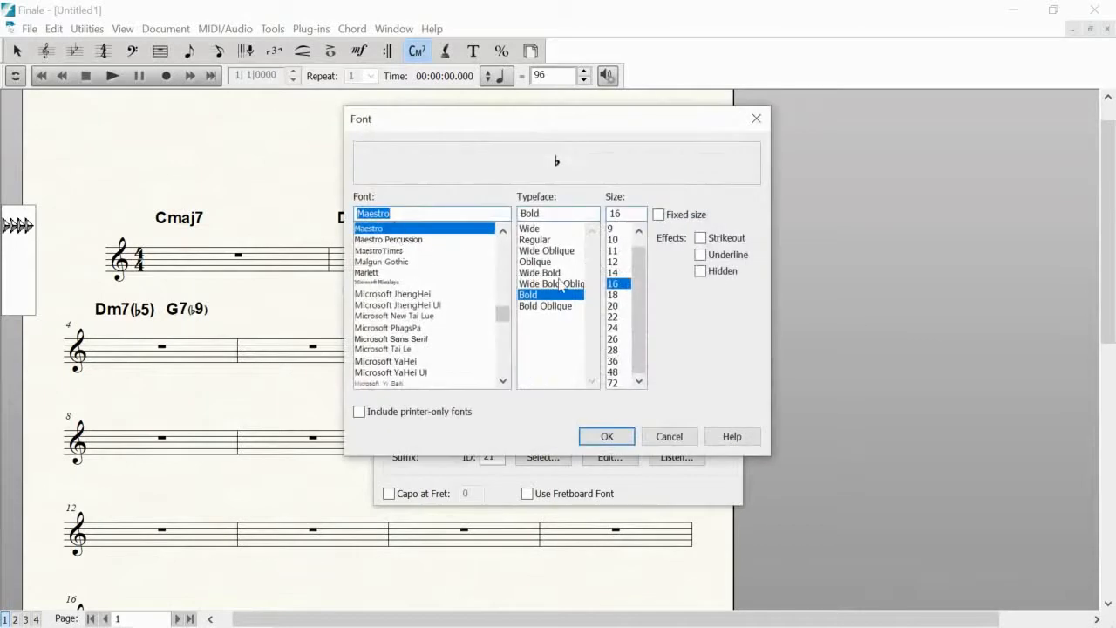
{"action": "double_click", "coordinate": [616, 214]}
{"action": "type", "text": "23"}
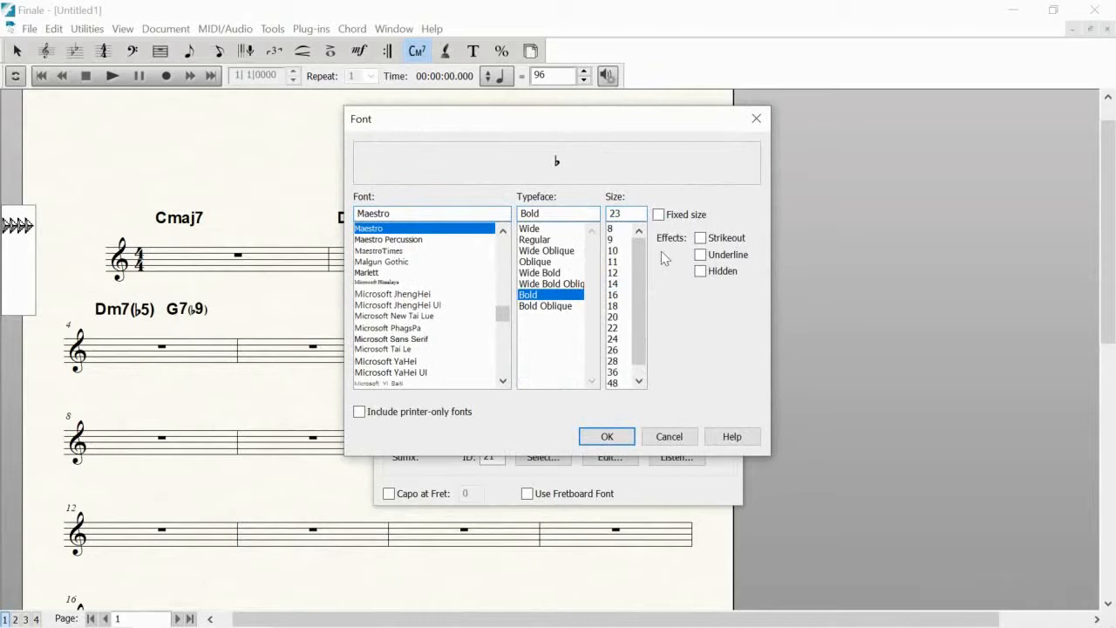
{"action": "left_click", "coordinate": [609, 436]}
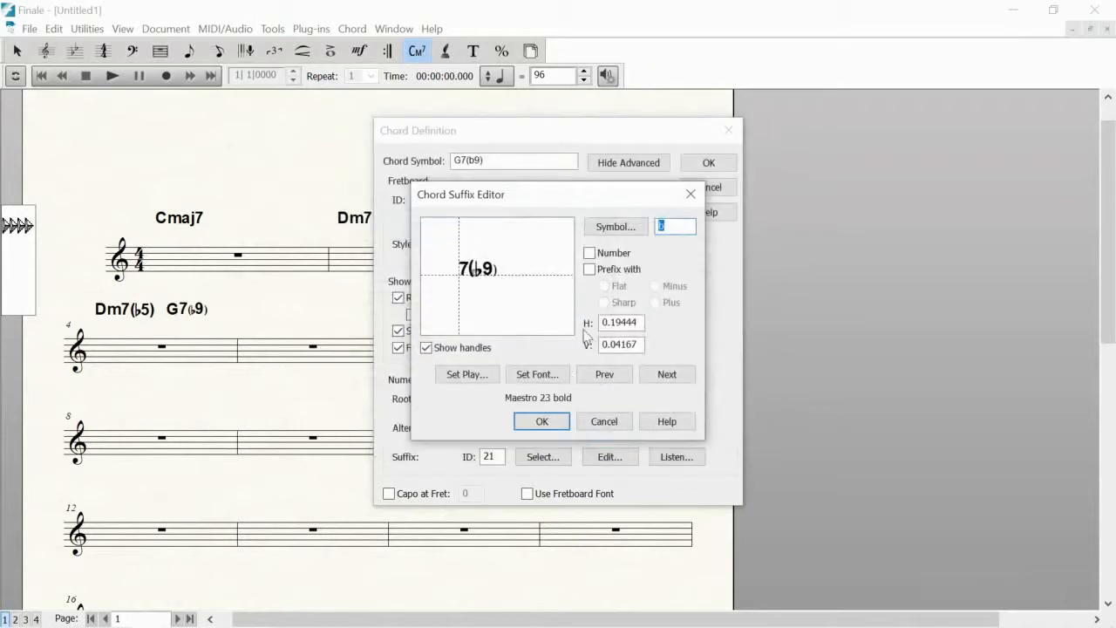
{"action": "left_click", "coordinate": [675, 377]}
{"action": "left_click", "coordinate": [675, 378]}
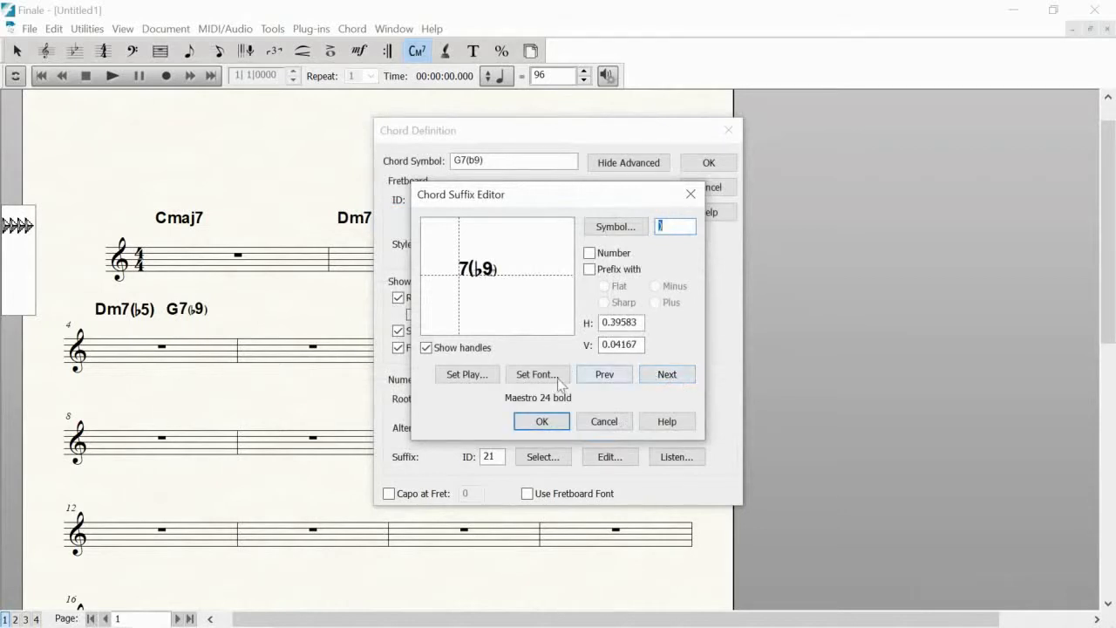
{"action": "left_click", "coordinate": [528, 379]}
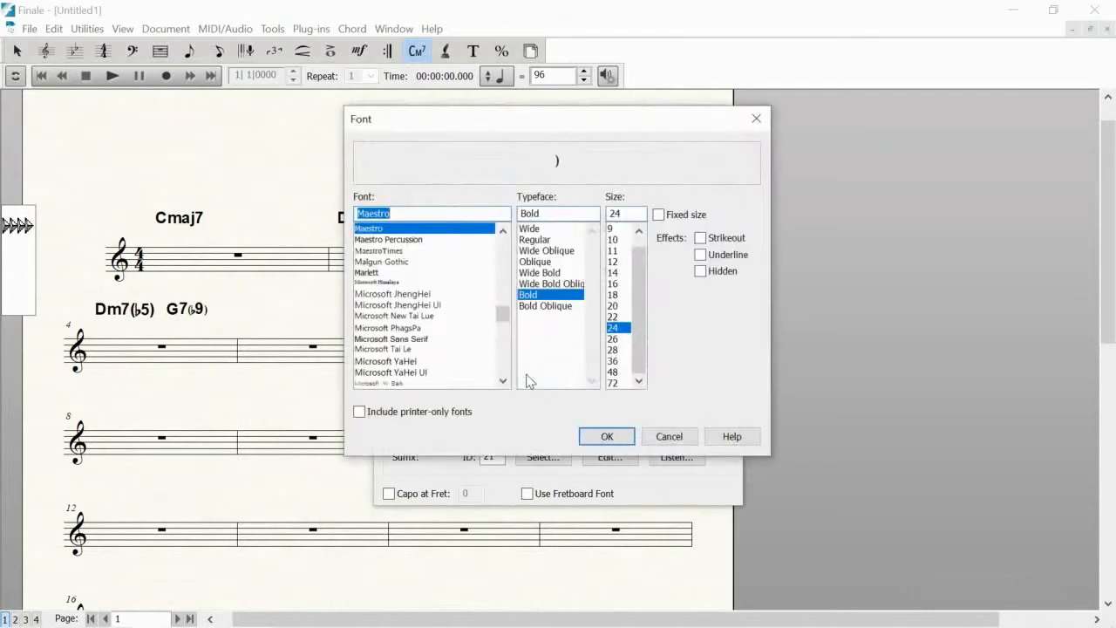
{"action": "left_click", "coordinate": [663, 435]}
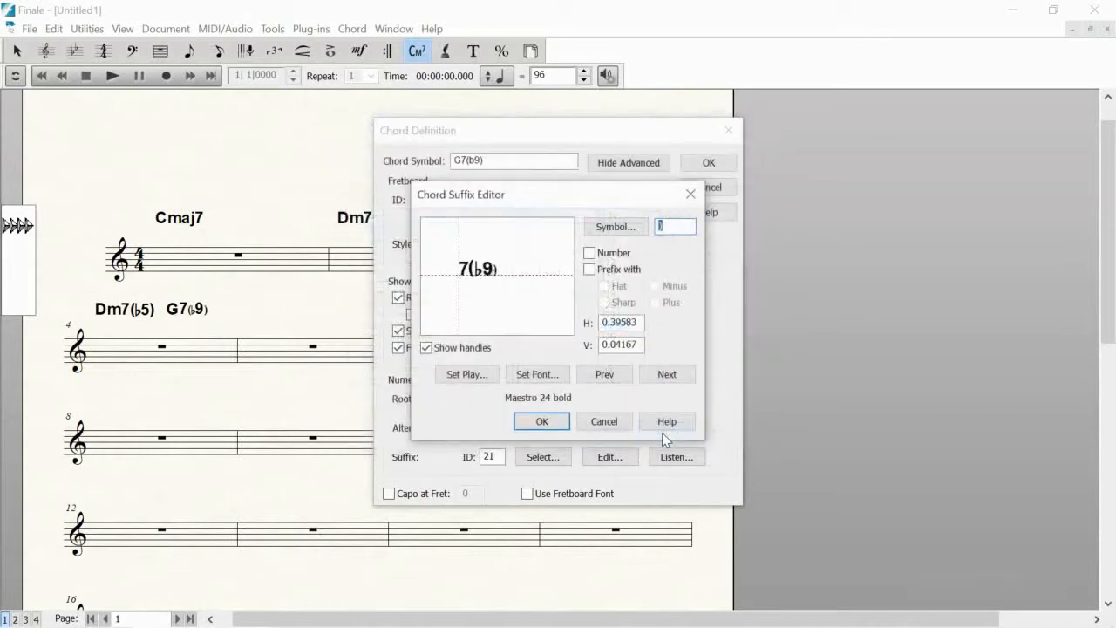
{"action": "left_click", "coordinate": [598, 380]}
{"action": "left_click", "coordinate": [598, 380]}
- In the G7(b9) suffix, set the closing parenthesis to Arial Bold, size 16
{"action": "left_click", "coordinate": [679, 377]}
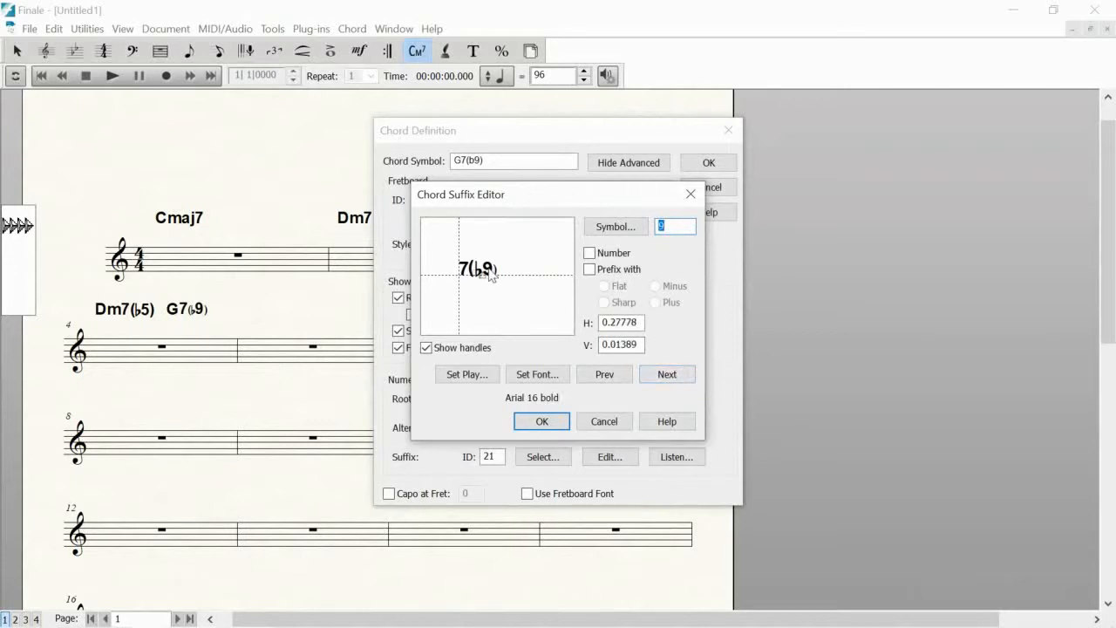
{"action": "left_click", "coordinate": [684, 376]}
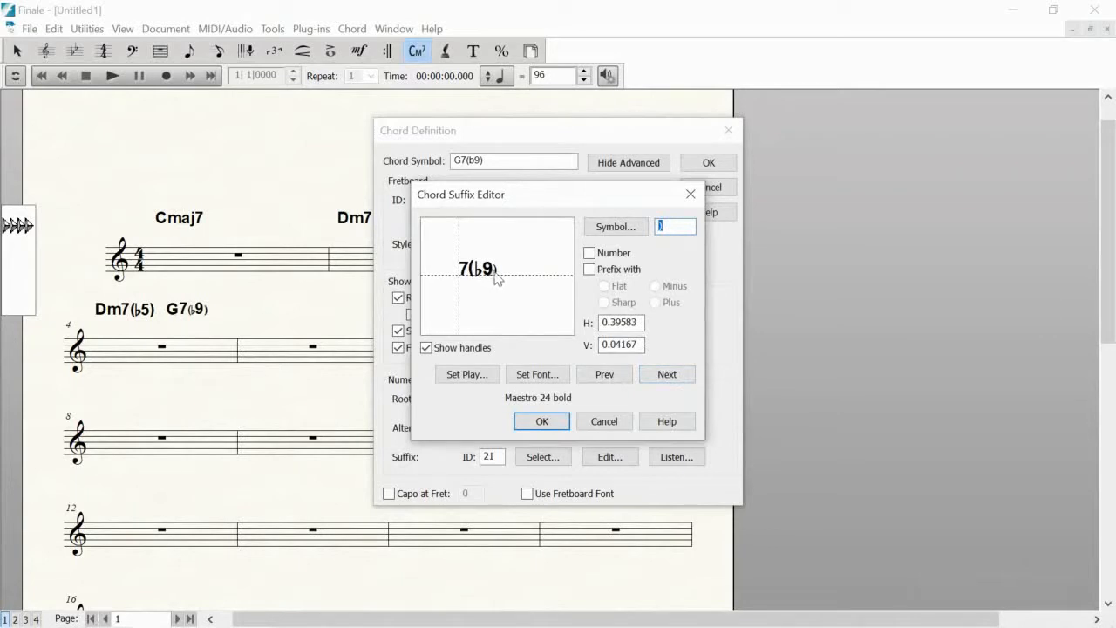
{"action": "left_click", "coordinate": [536, 380]}
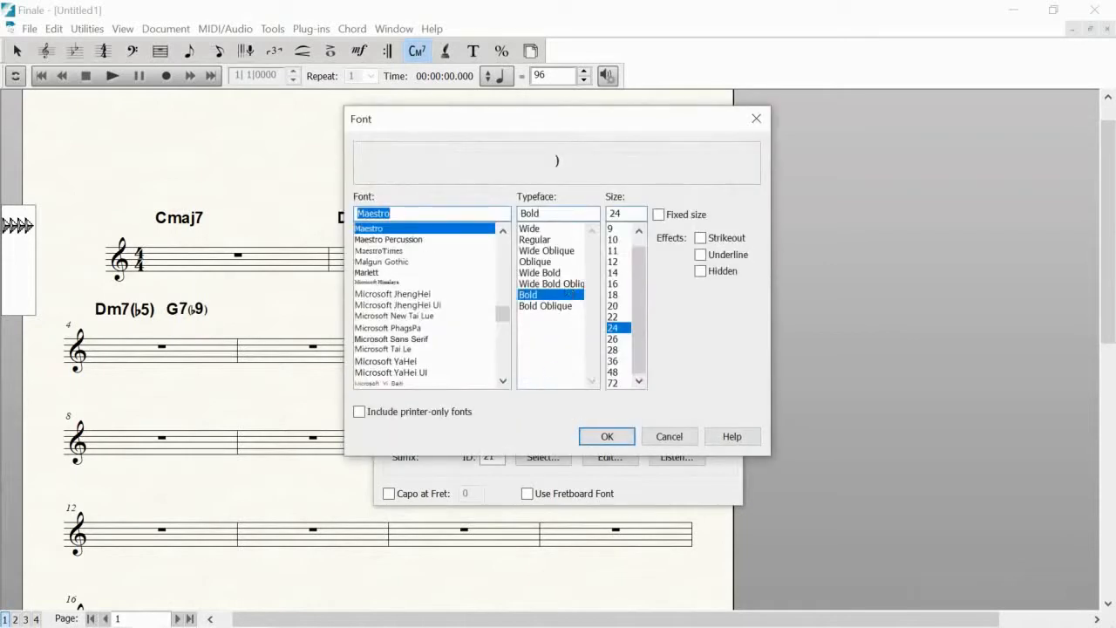
{"action": "type", "text": "a"}
{"action": "left_click", "coordinate": [364, 229]}
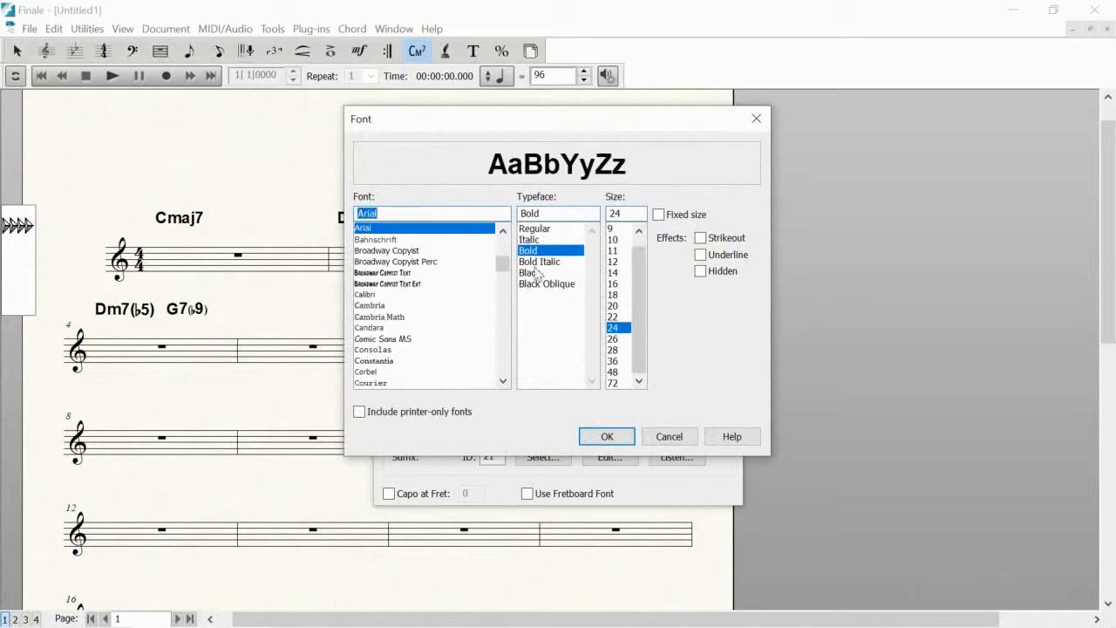
{"action": "key", "text": "Tab"}
{"action": "key", "text": "Tab"}
{"action": "left_click", "coordinate": [617, 283]}
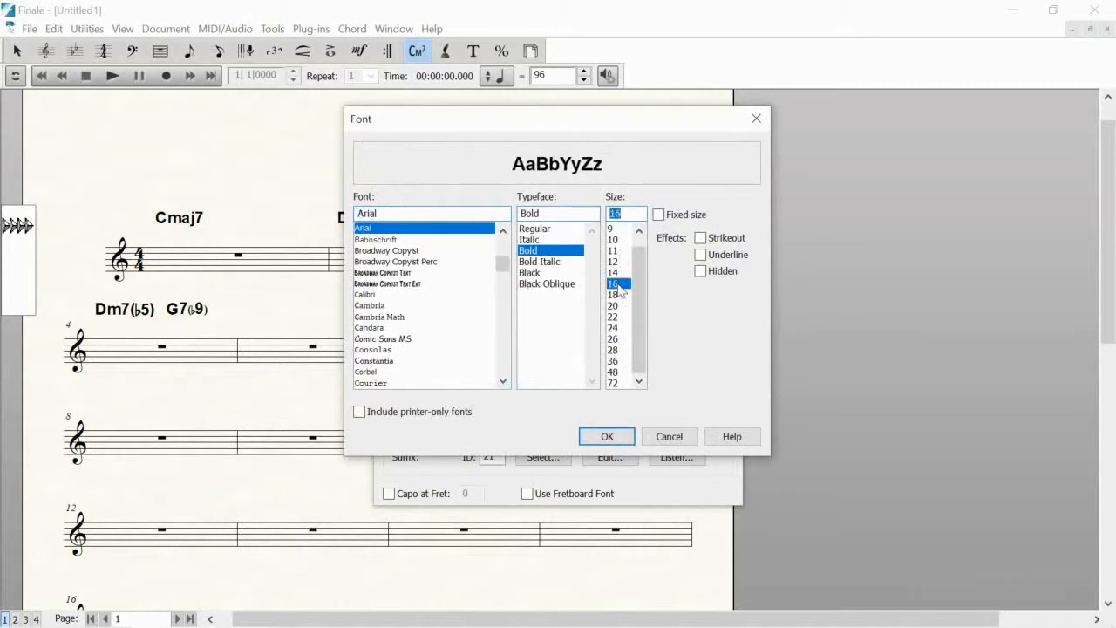
{"action": "left_click", "coordinate": [622, 439]}
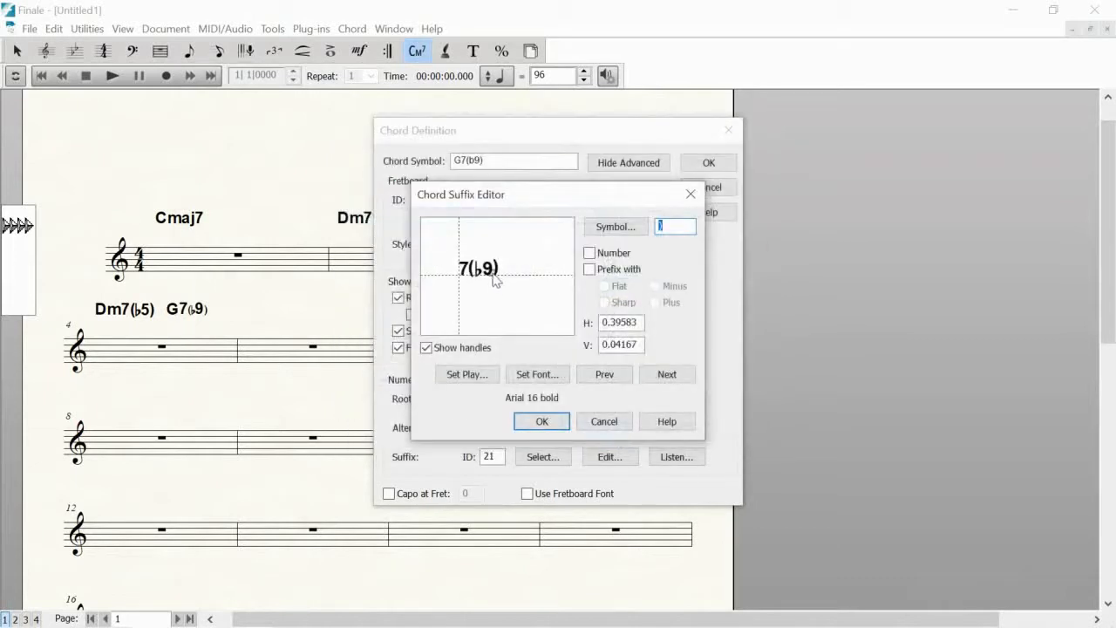
- Move the closing parenthesis to about 0.389 horizontally and 0.028 vertically, and apply the edited suffix to the G7(b9) chord
{"action": "left_click_drag", "start_coordinate": [495, 280], "coordinate": [495, 281]}
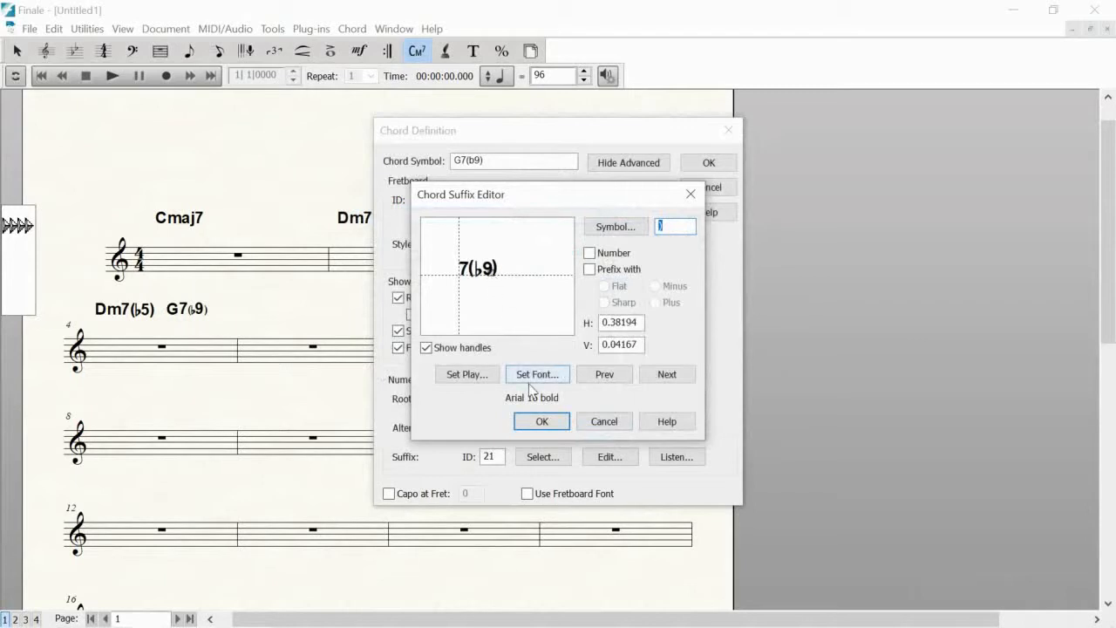
{"action": "left_click", "coordinate": [605, 375]}
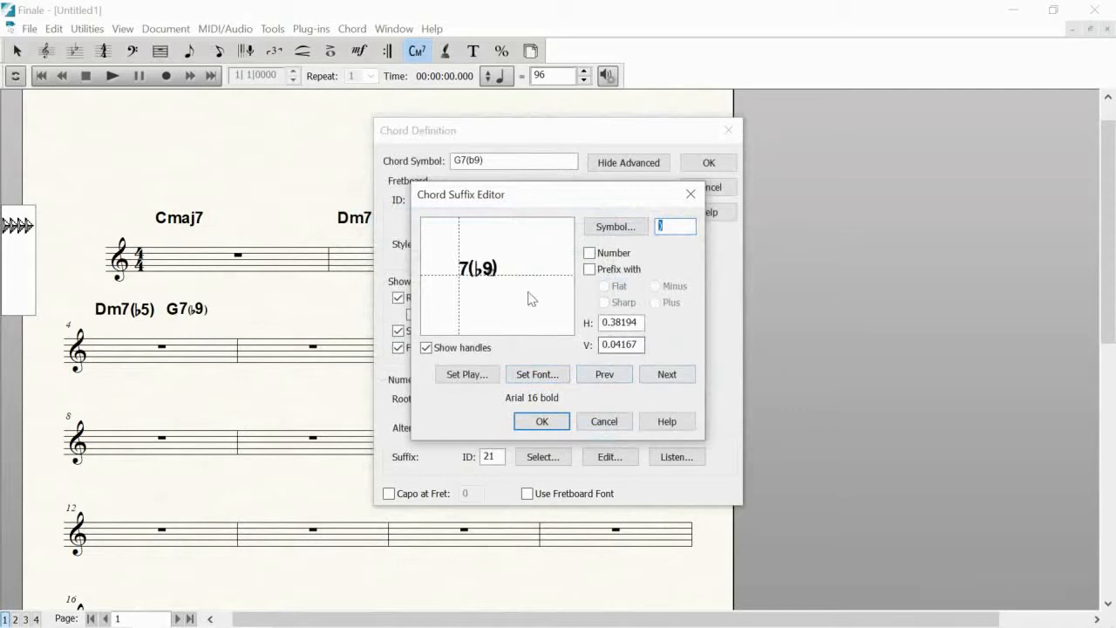
{"action": "left_click_drag", "start_coordinate": [491, 275], "coordinate": [494, 279]}
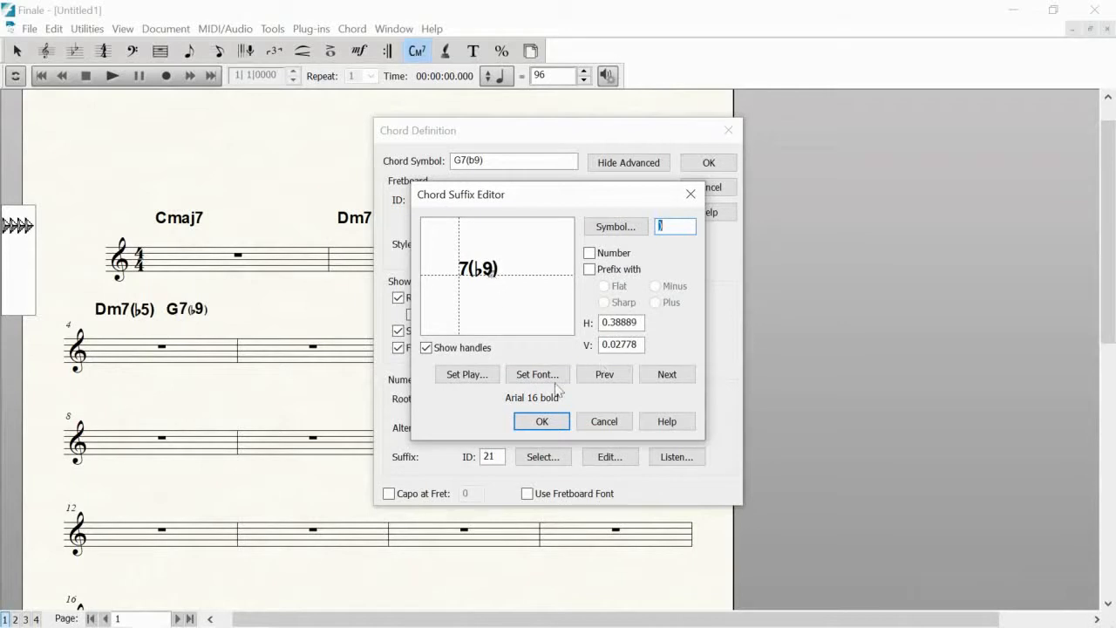
{"action": "left_click", "coordinate": [541, 422]}
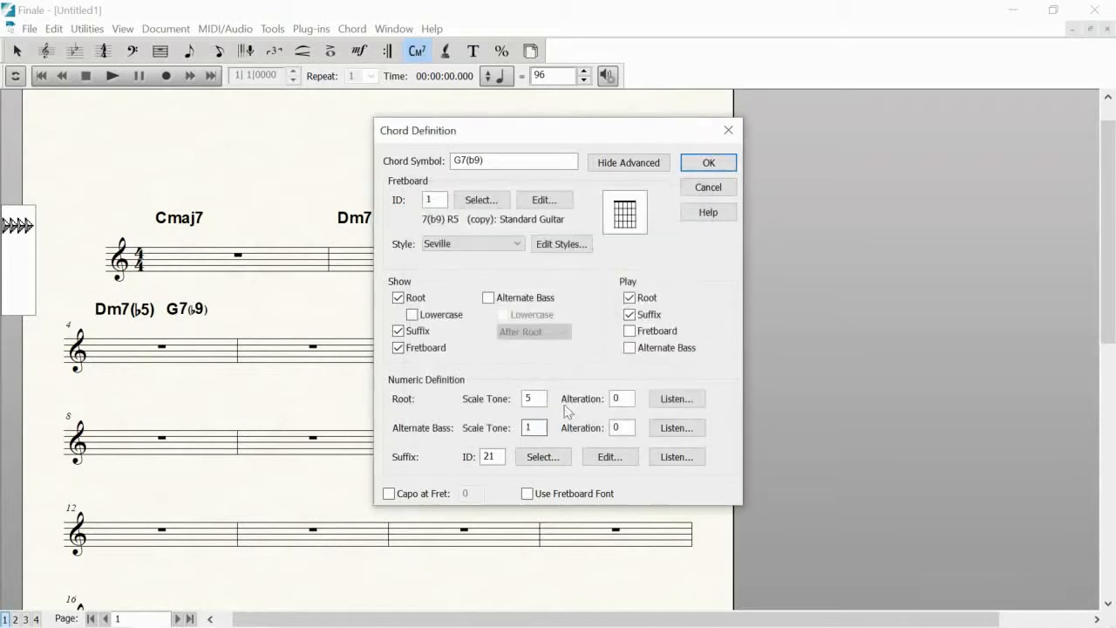
{"action": "left_click", "coordinate": [721, 168]}
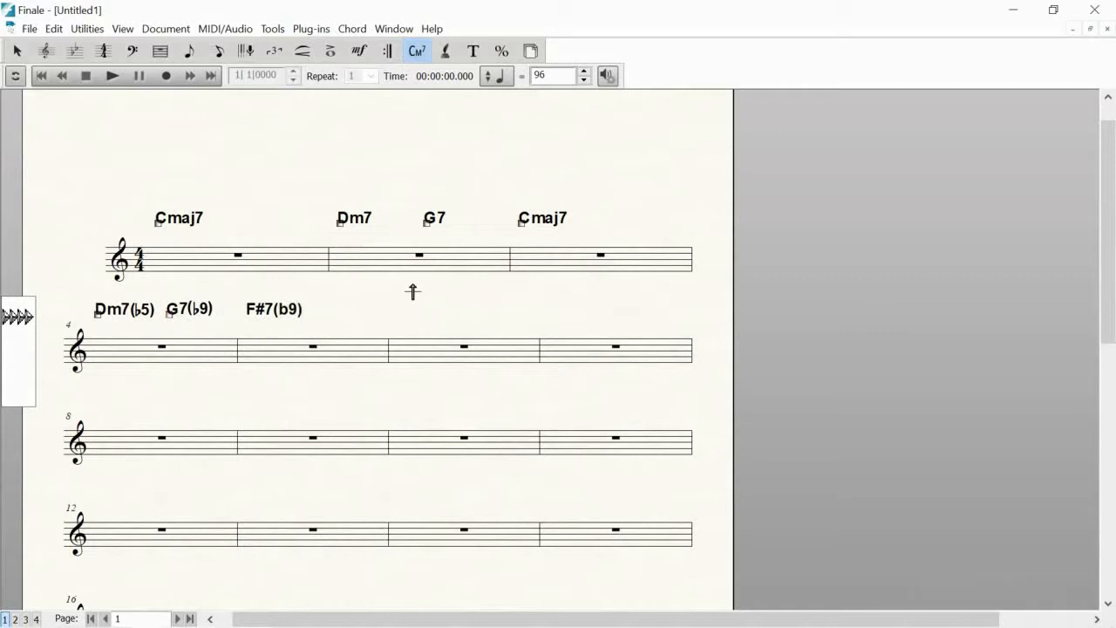
- Enter the chord F#7(b9) at the start of measure 5
{"action": "left_click", "coordinate": [372, 317]}
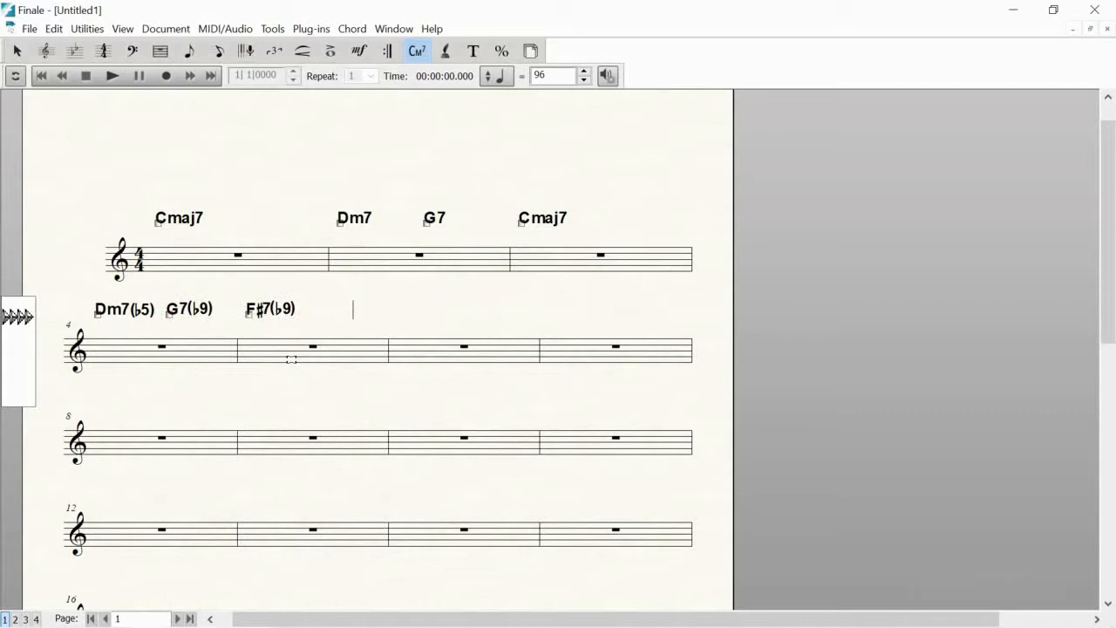
- In the F#7(b9) chord's suffix, nudge the 7 slightly and move the opening parenthesis to a horizontal position of about 0.118
{"action": "right_click", "coordinate": [248, 314]}
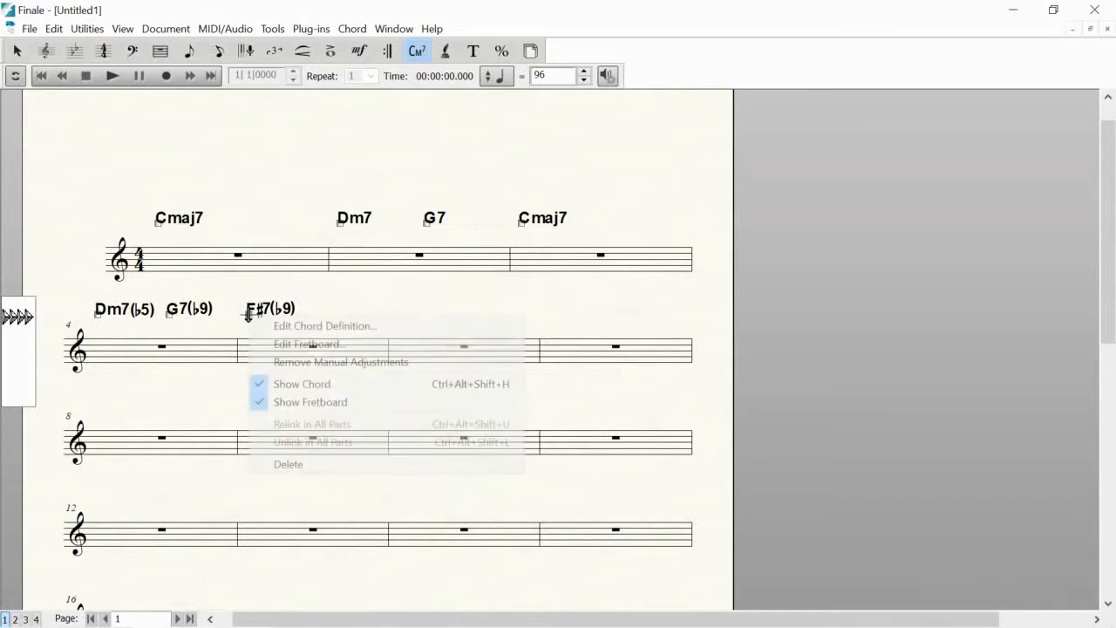
{"action": "left_click", "coordinate": [316, 324]}
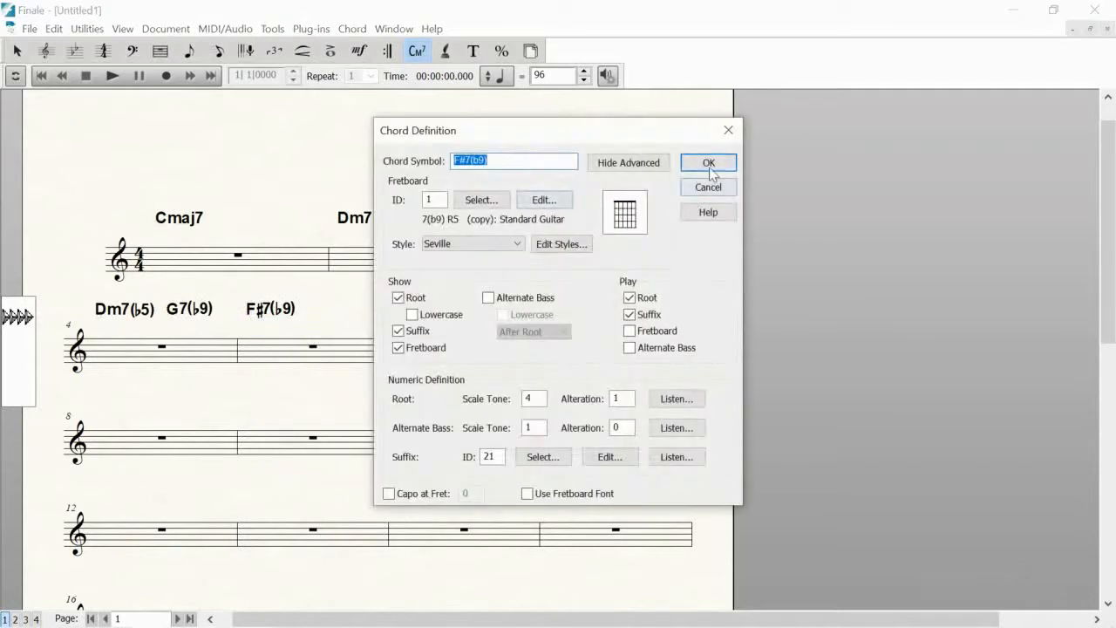
{"action": "left_click", "coordinate": [629, 167]}
{"action": "left_click", "coordinate": [627, 168]}
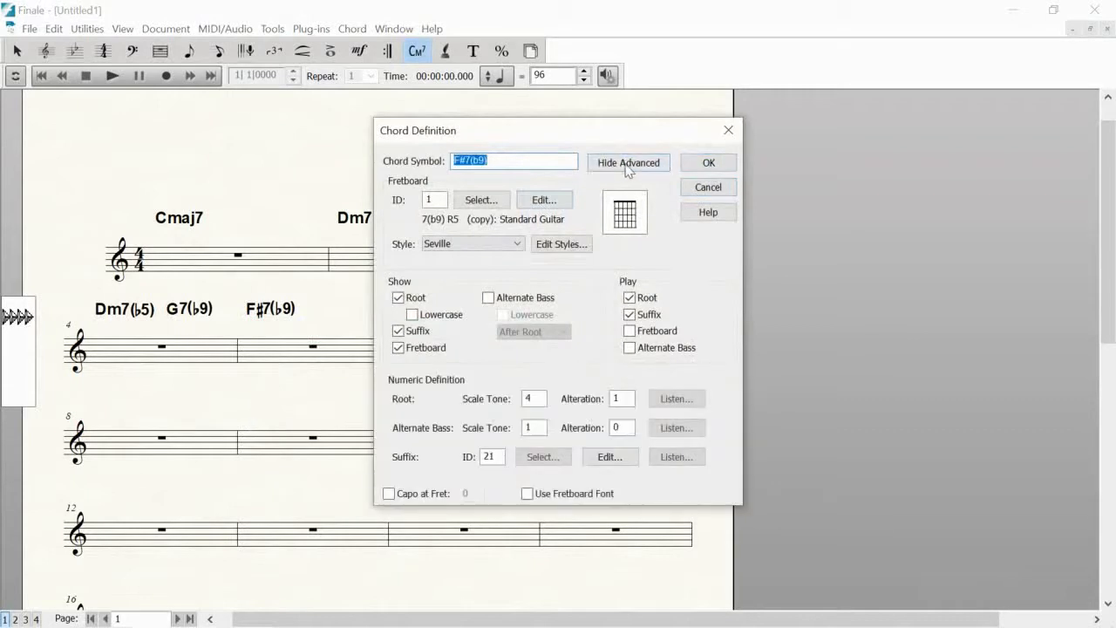
{"action": "left_click", "coordinate": [608, 458]}
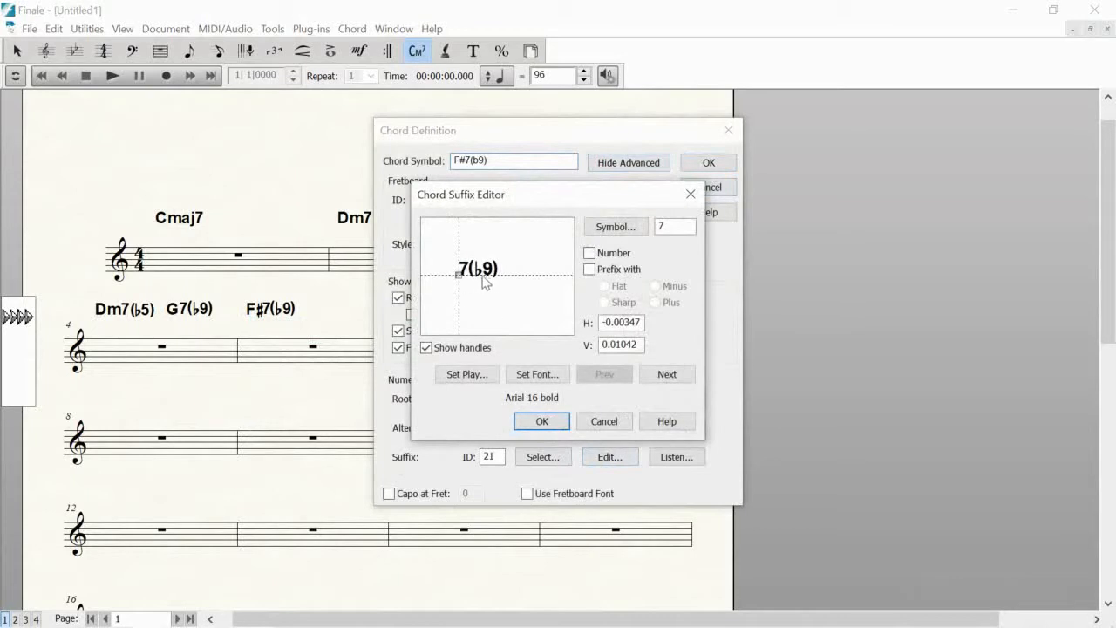
{"action": "left_click_drag", "start_coordinate": [461, 275], "coordinate": [459, 275]}
{"action": "left_click", "coordinate": [667, 374]}
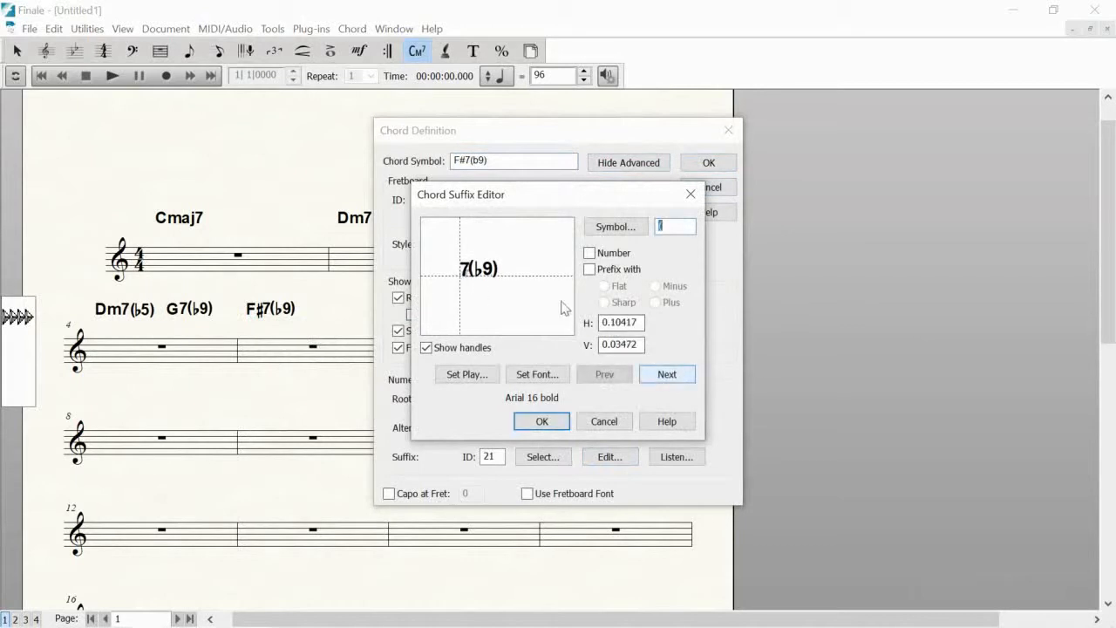
{"action": "left_click_drag", "start_coordinate": [466, 278], "coordinate": [468, 279]}
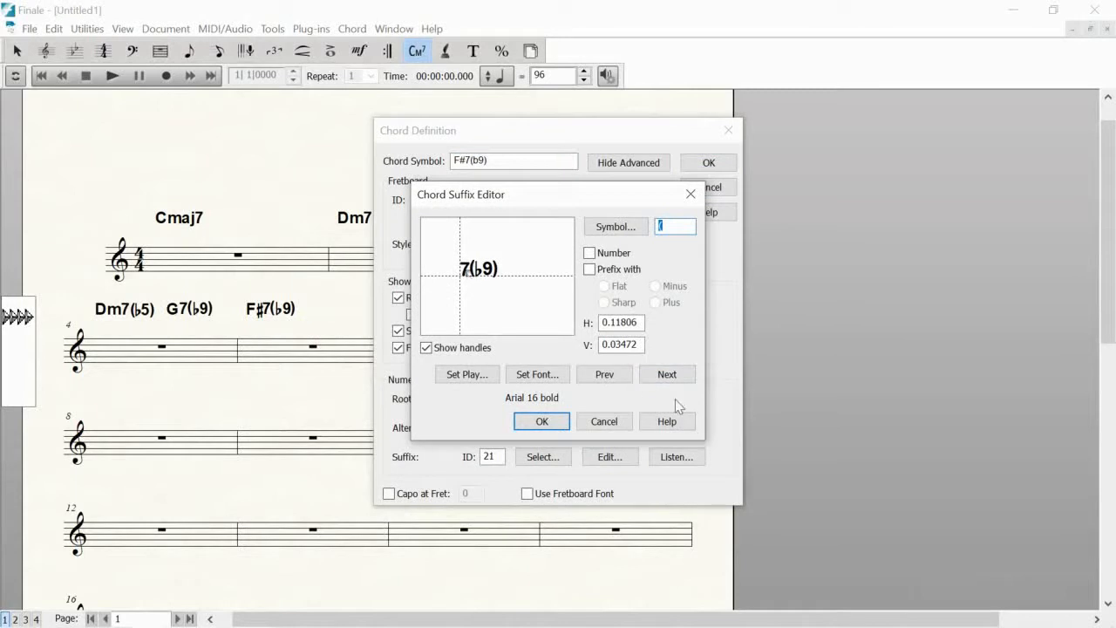
{"action": "left_click", "coordinate": [556, 423]}
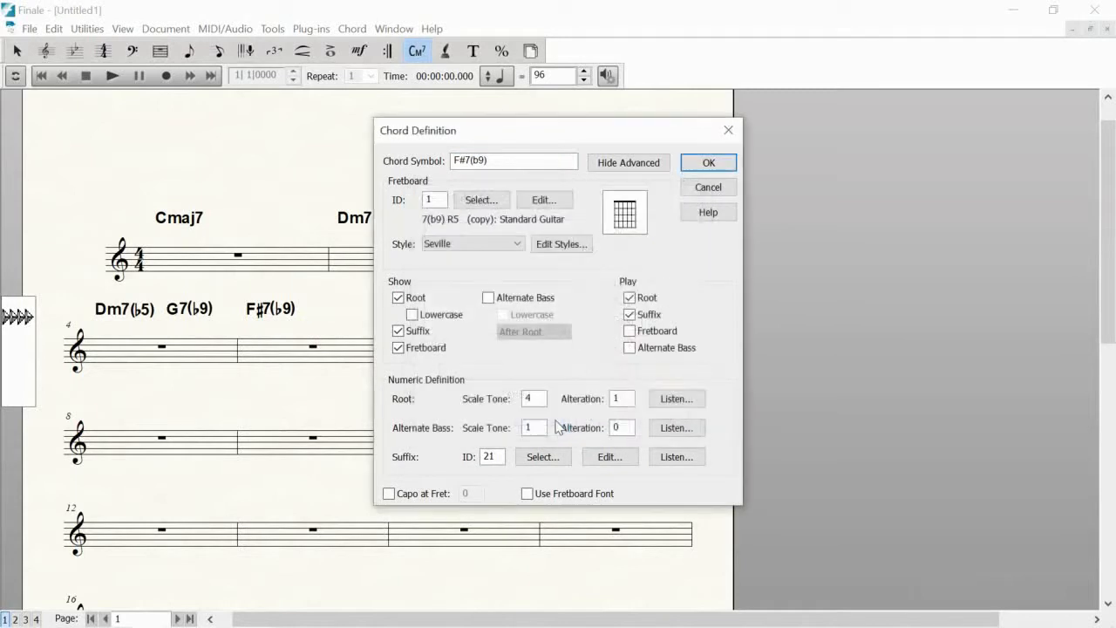
{"action": "left_click", "coordinate": [708, 163]}
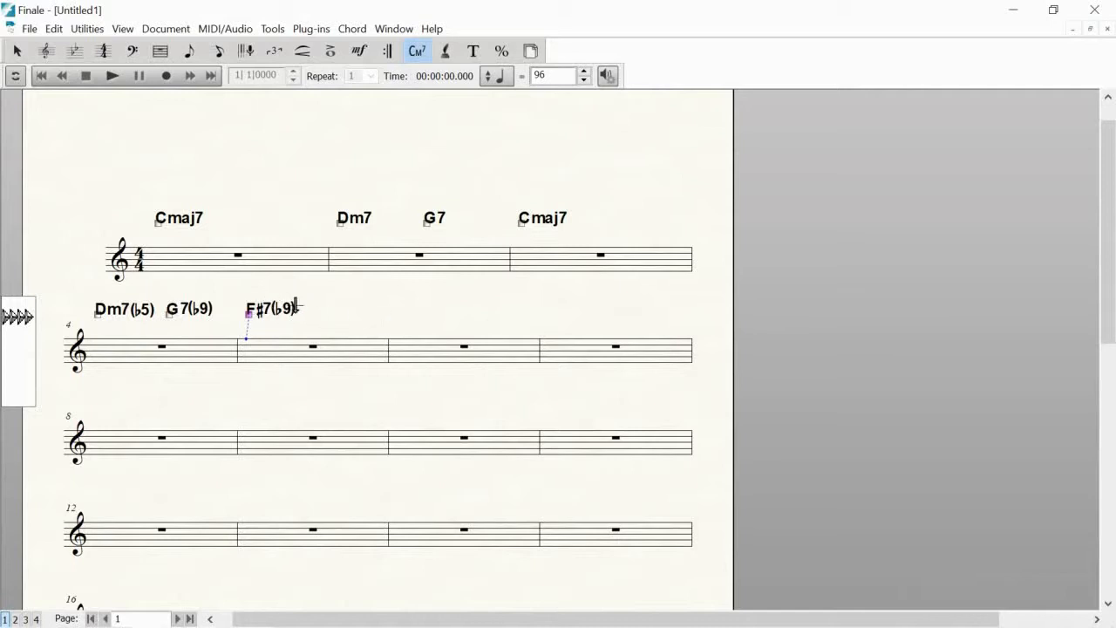
- Enter the chord C7b9 at the start of measure 6 and add its new suffix to the chord suffix library
{"action": "left_click", "coordinate": [399, 325]}
{"action": "type", "text": "C7"}
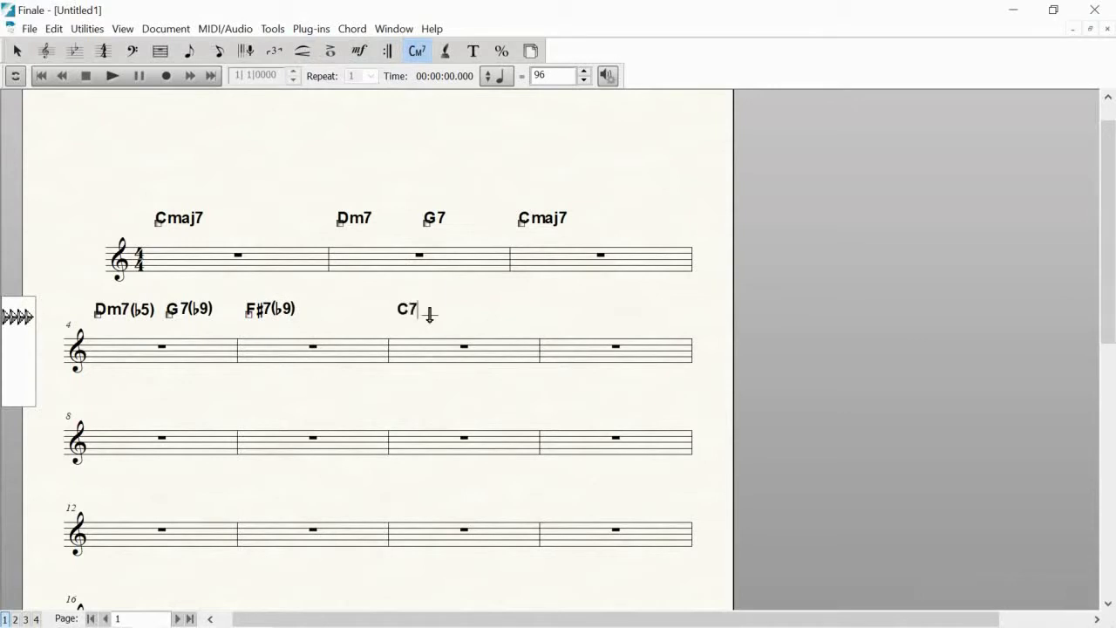
{"action": "type", "text": "b9"}
{"action": "key", "text": "Return"}
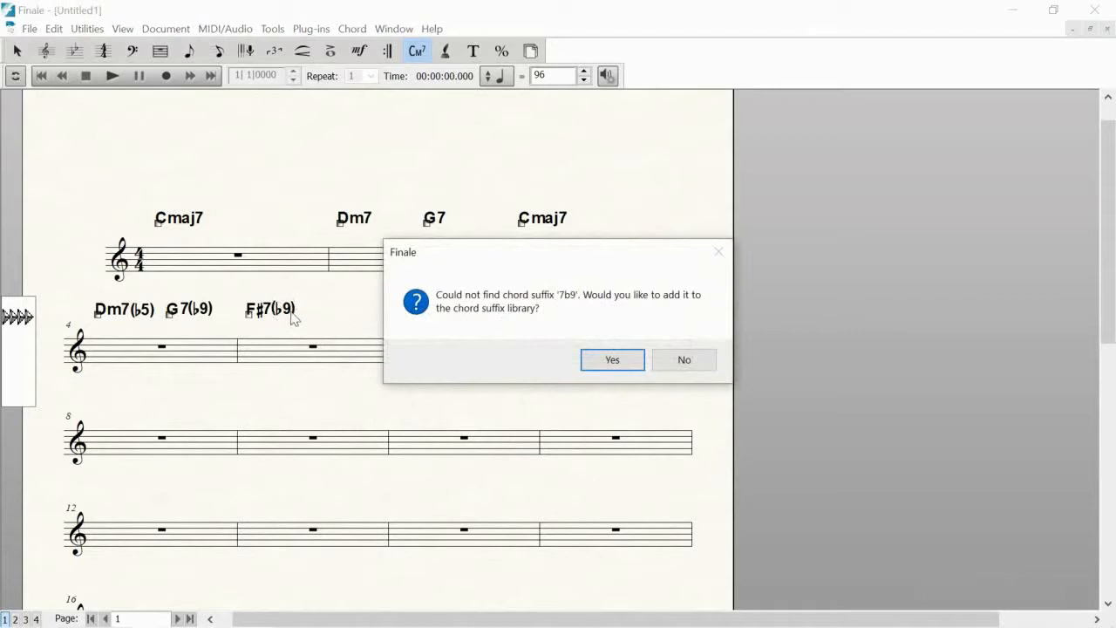
{"action": "left_click", "coordinate": [613, 361]}
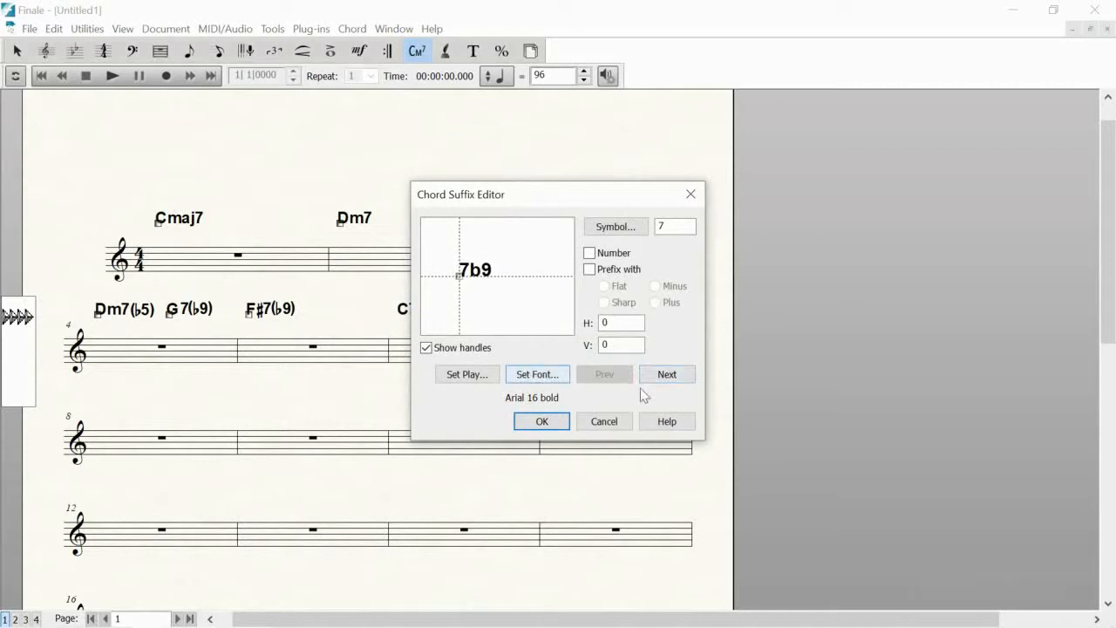
- In the new 7b9 suffix, set the flat character's font to Maestro Bold, size 23
{"action": "left_click", "coordinate": [668, 375]}
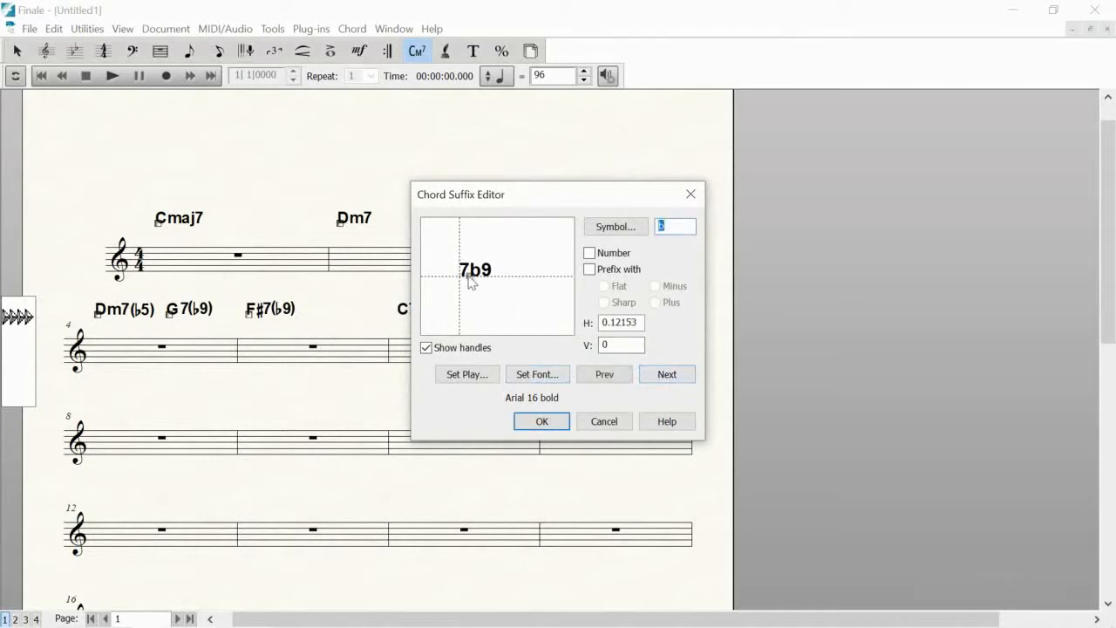
{"action": "left_click", "coordinate": [533, 375]}
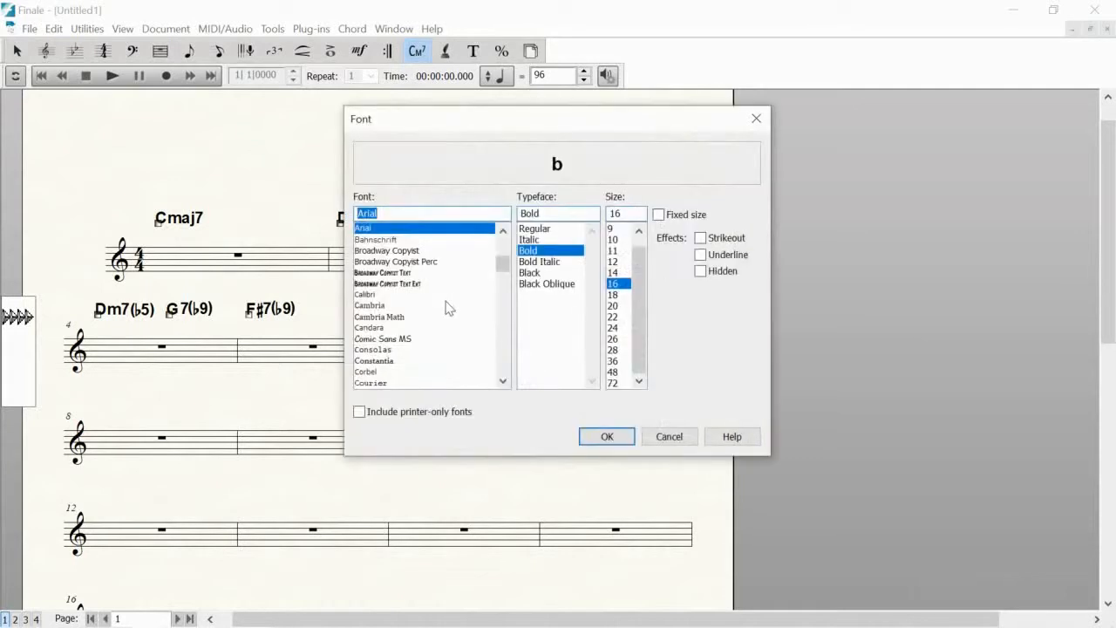
{"action": "type", "text": "m"}
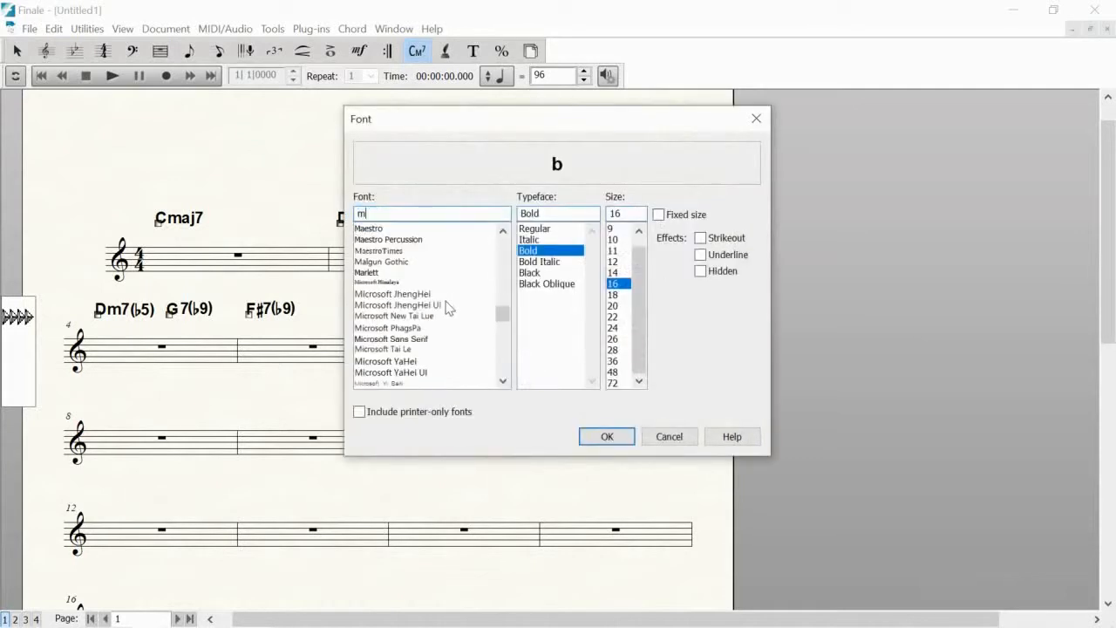
{"action": "left_click", "coordinate": [625, 211]}
{"action": "type", "text": "23"}
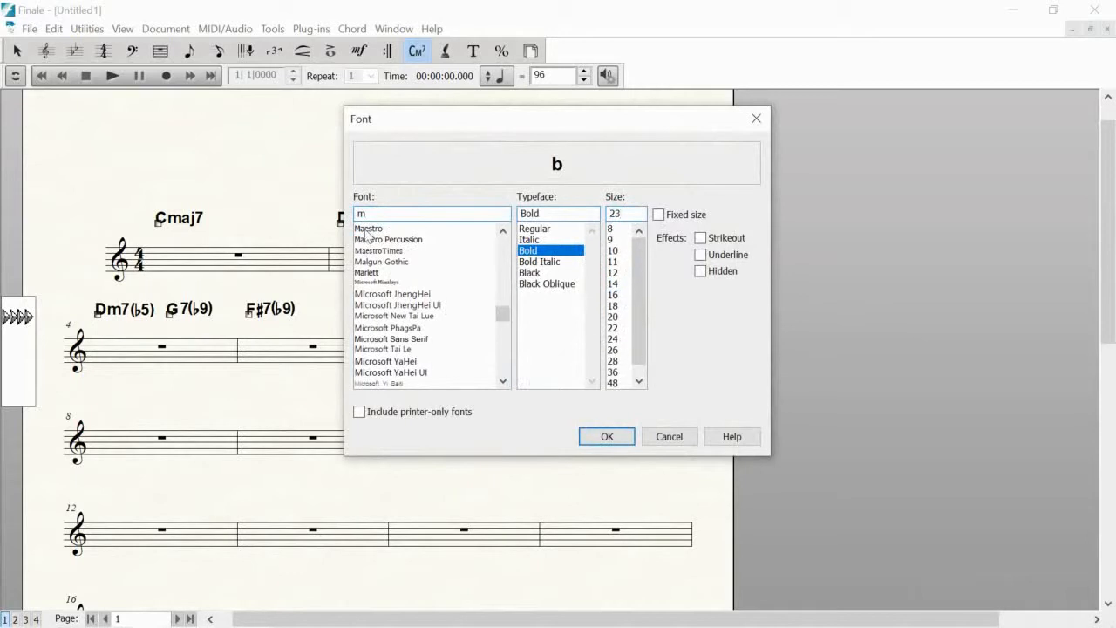
{"action": "left_click", "coordinate": [367, 228]}
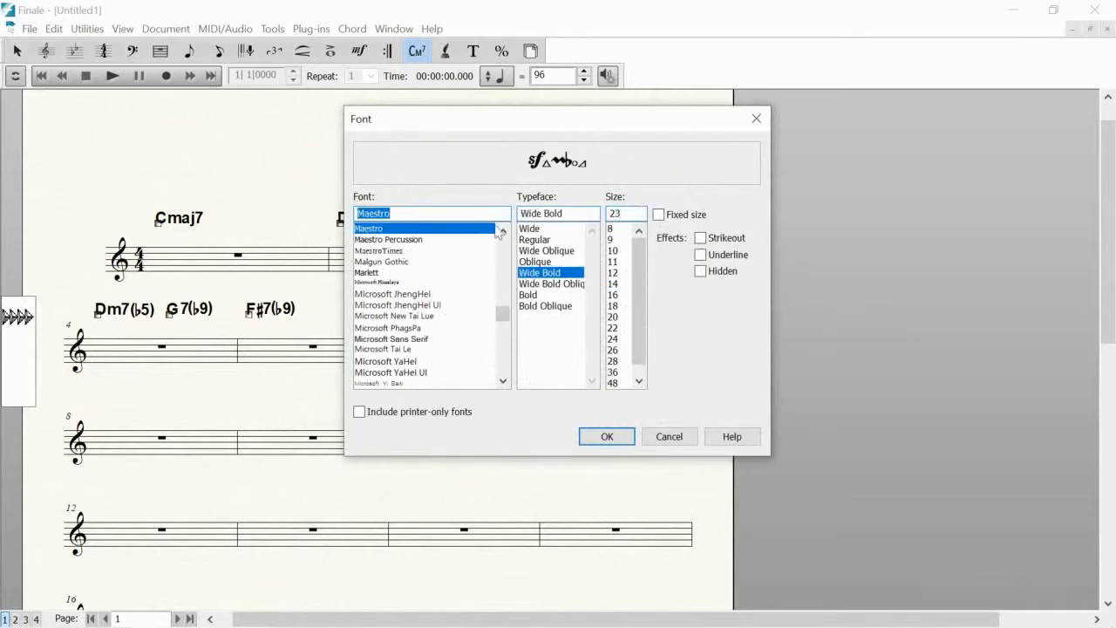
{"action": "left_click", "coordinate": [533, 295]}
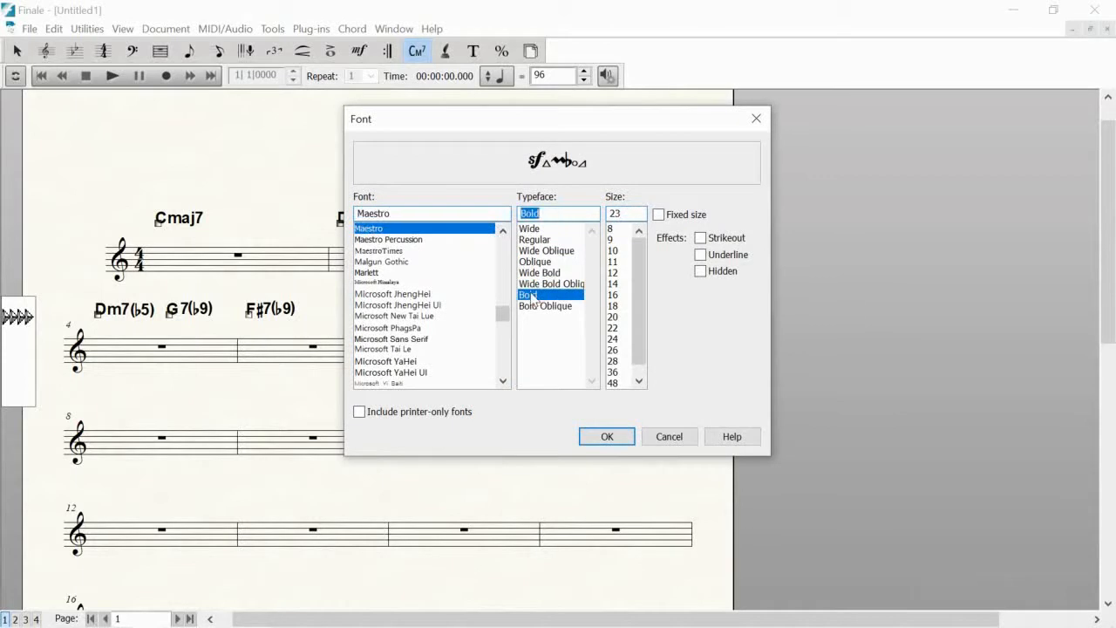
{"action": "left_click", "coordinate": [613, 436]}
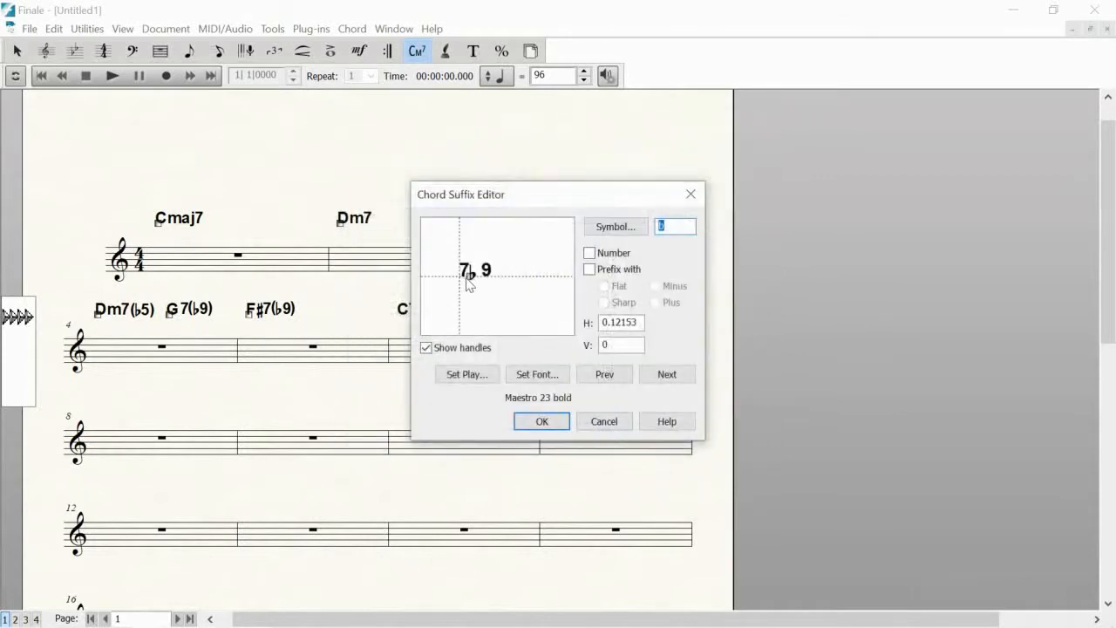
- Reposition the flat between the 7 and the 9, move the 9 to about 0.222 horizontally and 0 vertically, and accept the suffix
{"action": "left_click_drag", "start_coordinate": [467, 279], "coordinate": [472, 275]}
{"action": "left_click_drag", "start_coordinate": [473, 277], "coordinate": [472, 279]}
{"action": "left_click", "coordinate": [668, 375]}
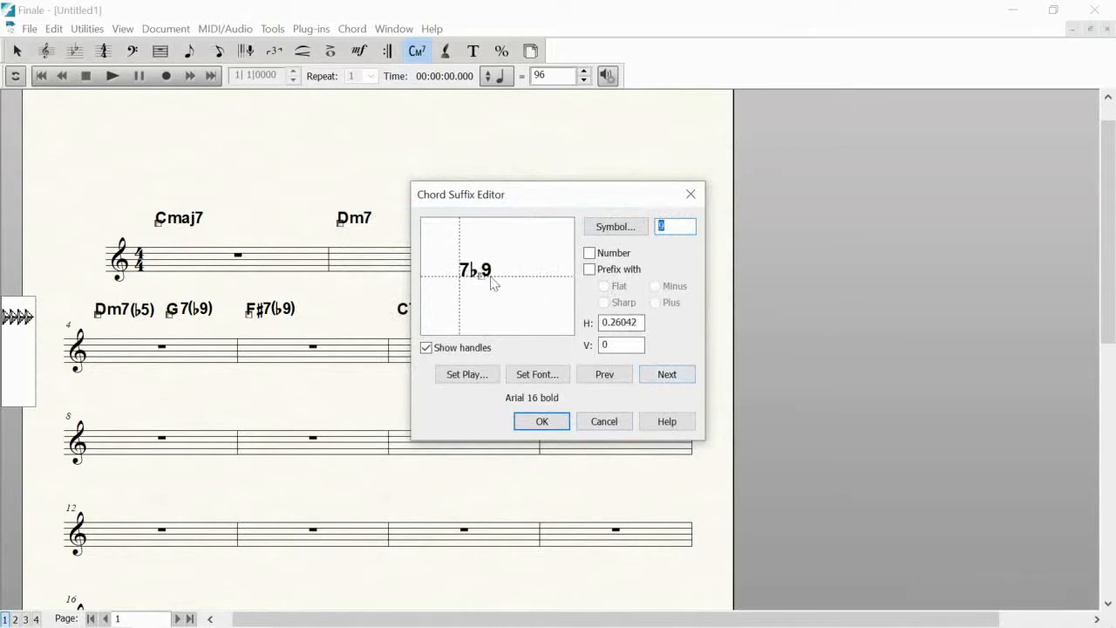
{"action": "left_click_drag", "start_coordinate": [482, 280], "coordinate": [478, 282]}
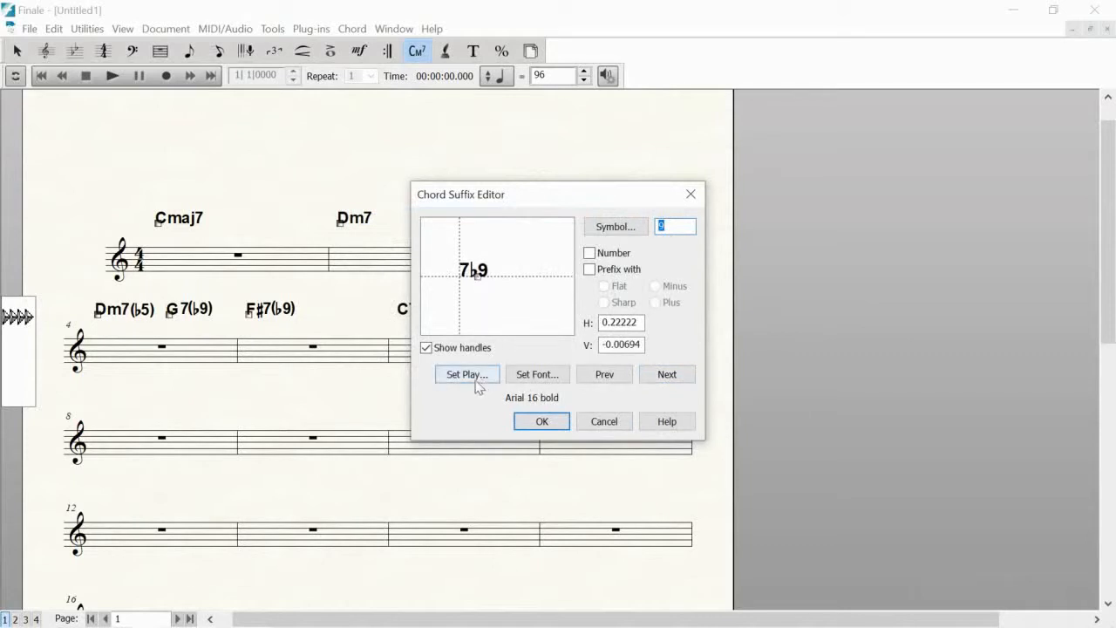
{"action": "left_click_drag", "start_coordinate": [480, 278], "coordinate": [479, 283]}
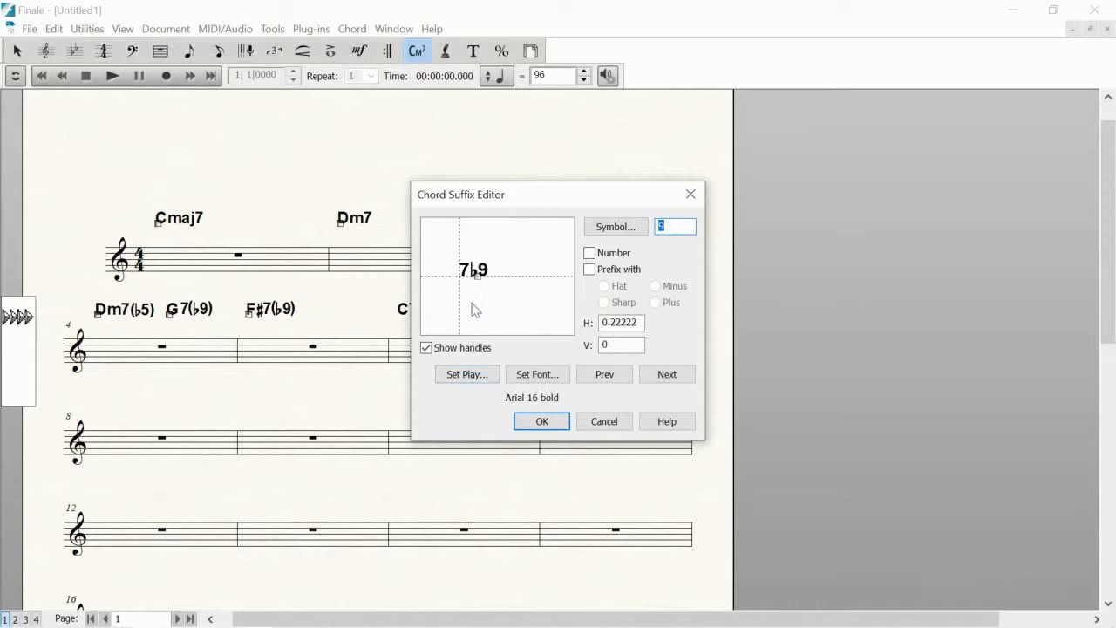
{"action": "left_click", "coordinate": [557, 422]}
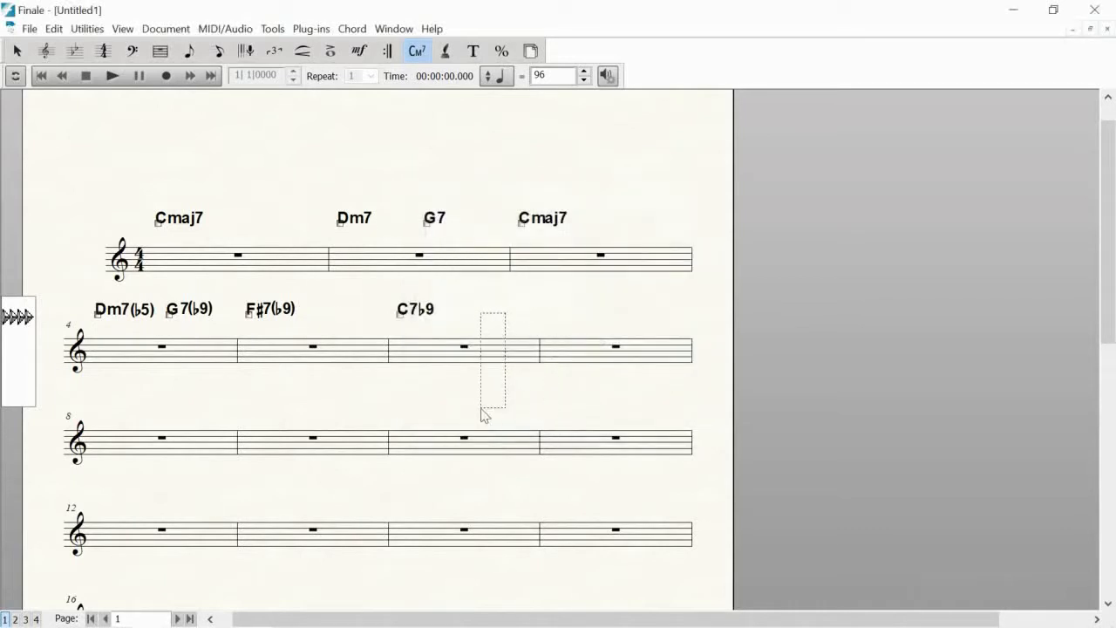
{"action": "left_click_drag", "start_coordinate": [482, 408], "coordinate": [437, 311]}
{"action": "left_click", "coordinate": [352, 29]}
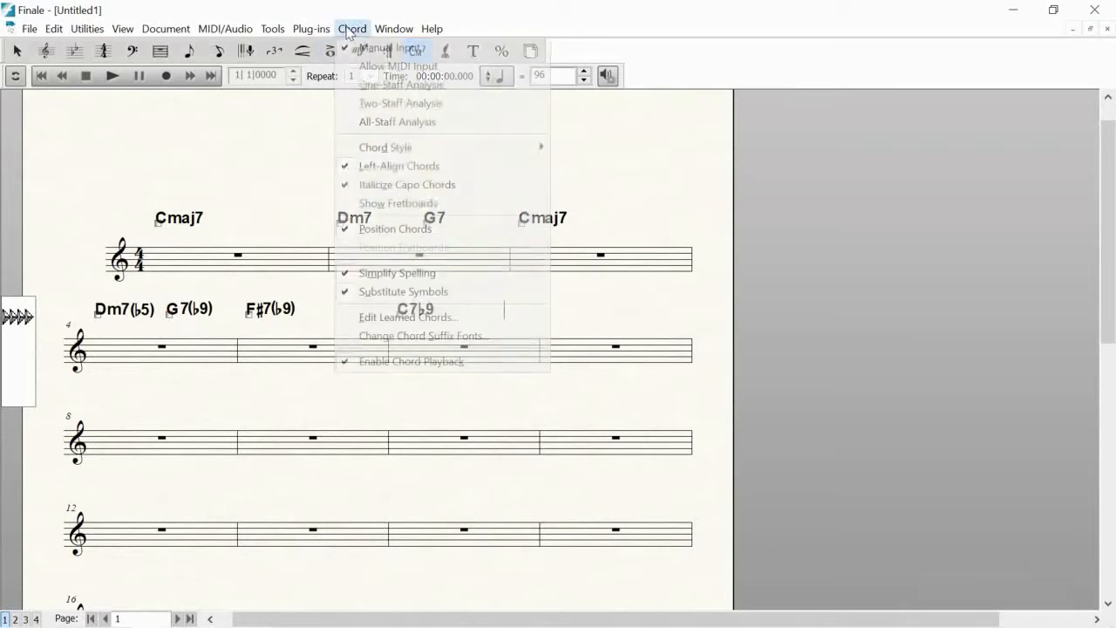
{"action": "left_click", "coordinate": [397, 338]}
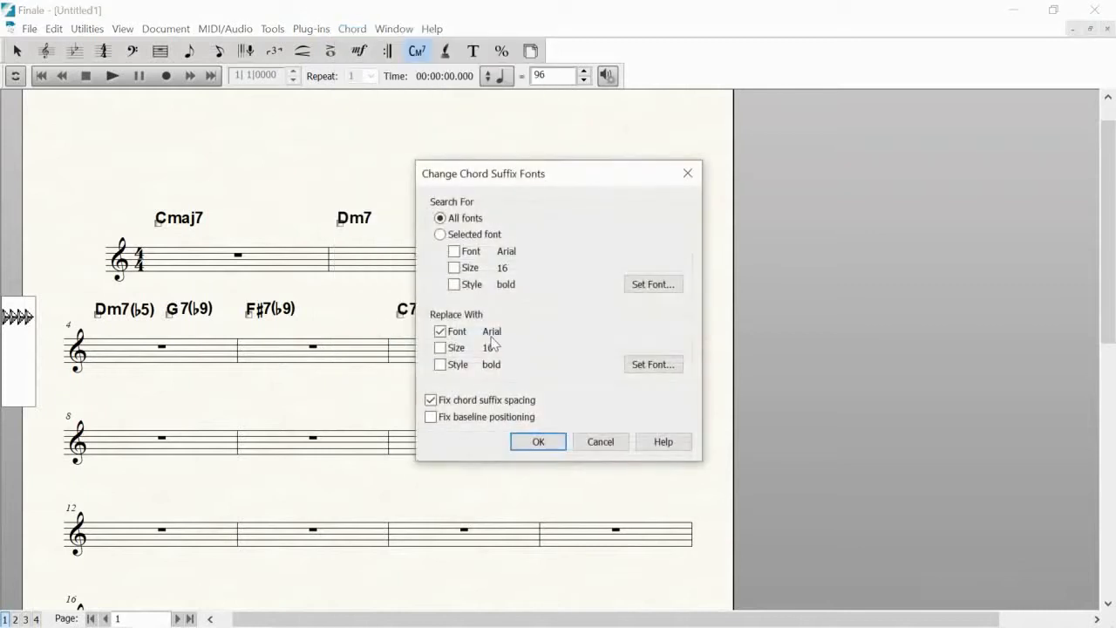
{"action": "left_click", "coordinate": [601, 442]}
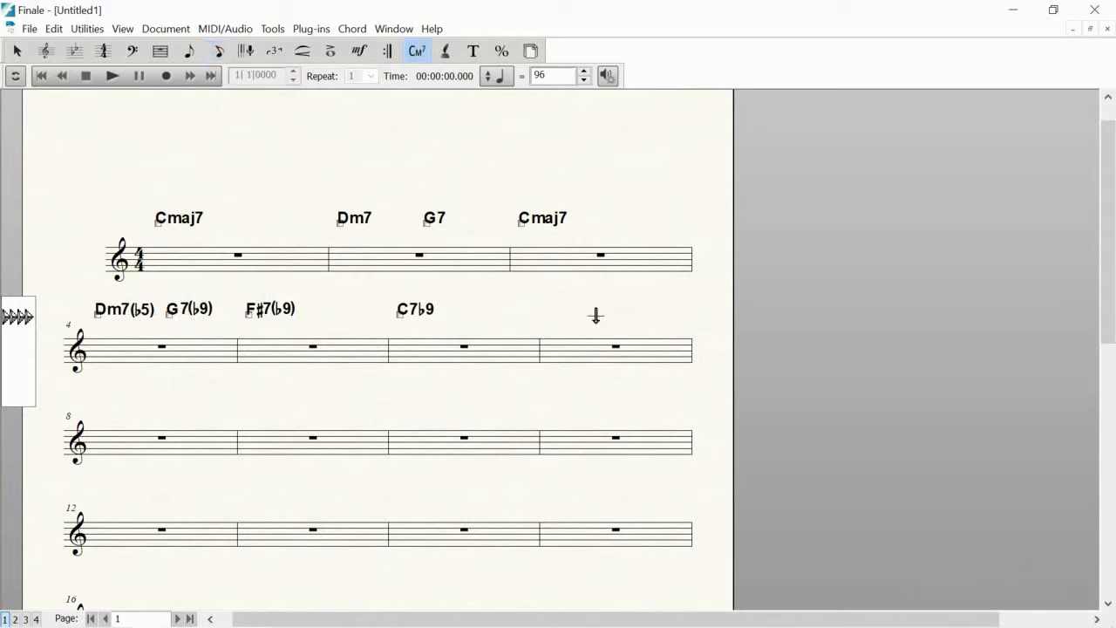
- Enter an F chord with the suffix ±7 (major-seventh triangle) at the start of measure 7
{"action": "left_click", "coordinate": [596, 315]}
{"action": "type", "text": "F"}
{"action": "type", "text": "+"}
{"action": "left_click", "coordinate": [651, 316]}
- Open the F±7 chord's suffix for editing and move its 7 to about 0.132 horizontally and -0.007 vertically
{"action": "right_click", "coordinate": [552, 314]}
{"action": "left_click", "coordinate": [619, 326]}
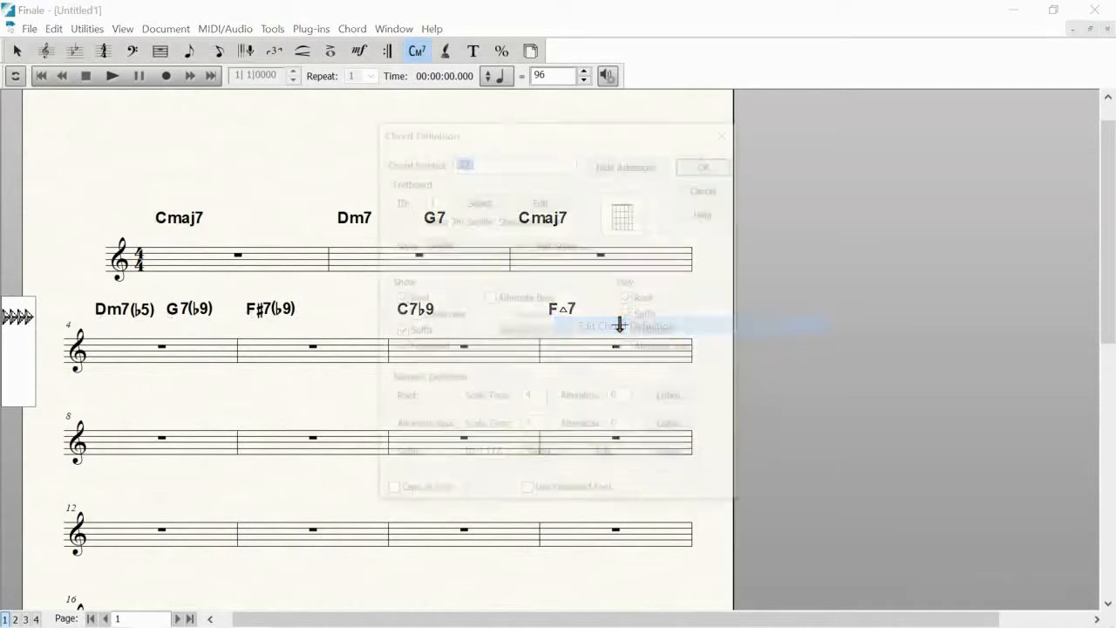
{"action": "left_click", "coordinate": [633, 167]}
{"action": "left_click", "coordinate": [633, 168]}
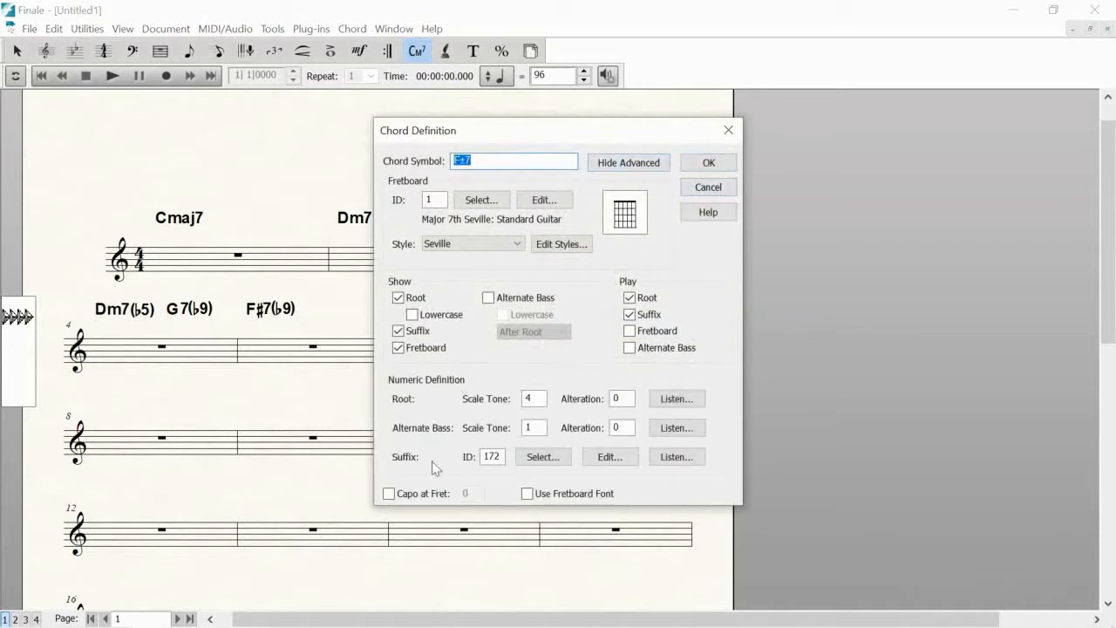
{"action": "left_click", "coordinate": [621, 459]}
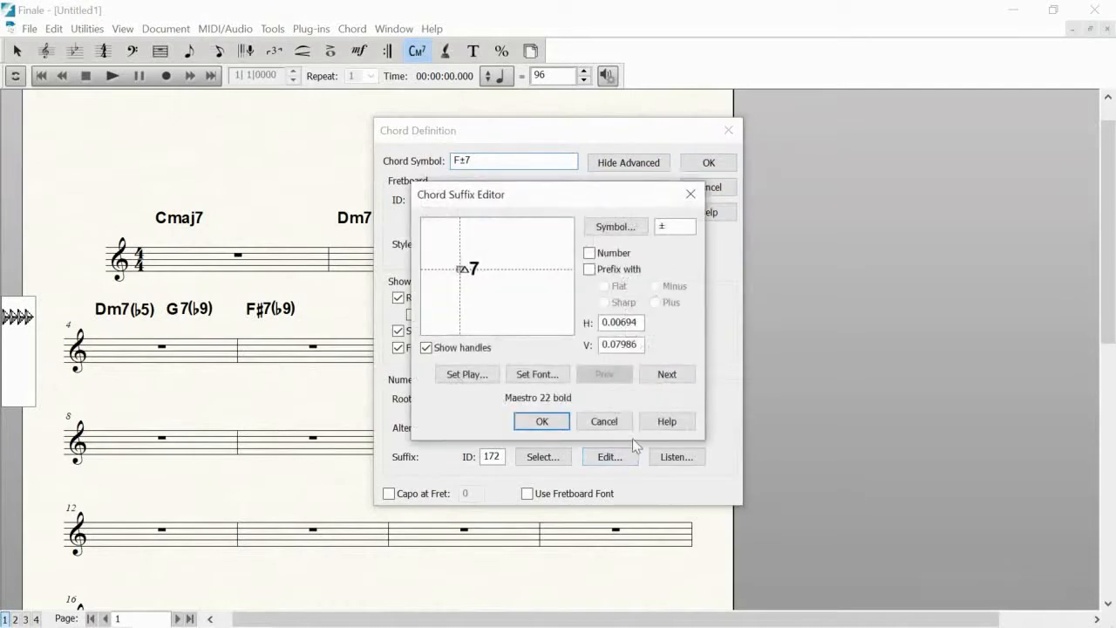
{"action": "left_click", "coordinate": [676, 382]}
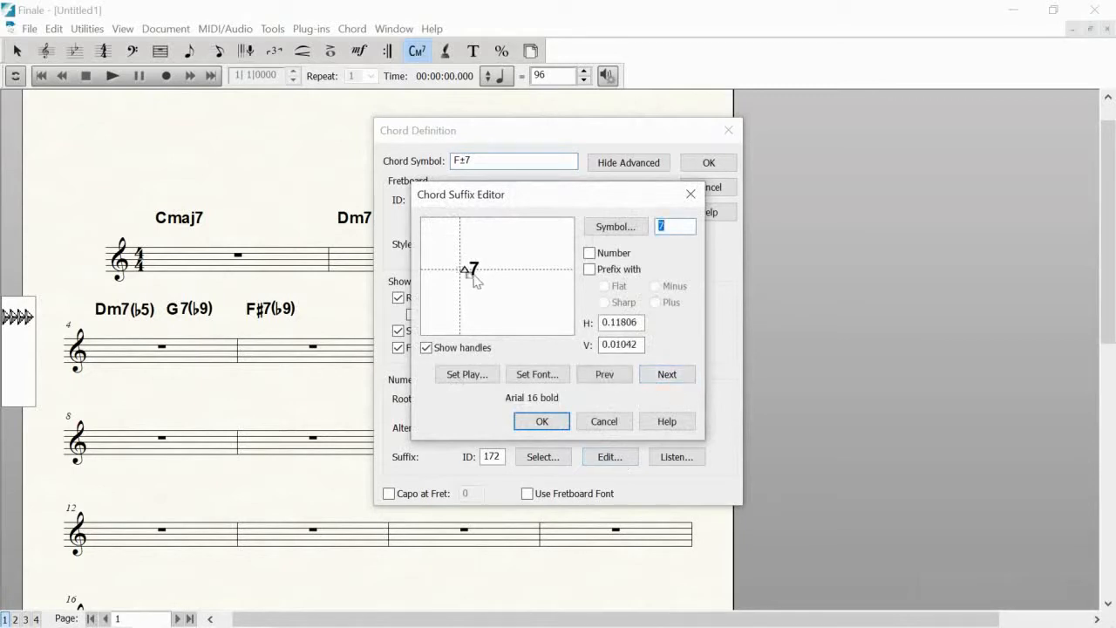
{"action": "left_click_drag", "start_coordinate": [471, 281], "coordinate": [473, 282]}
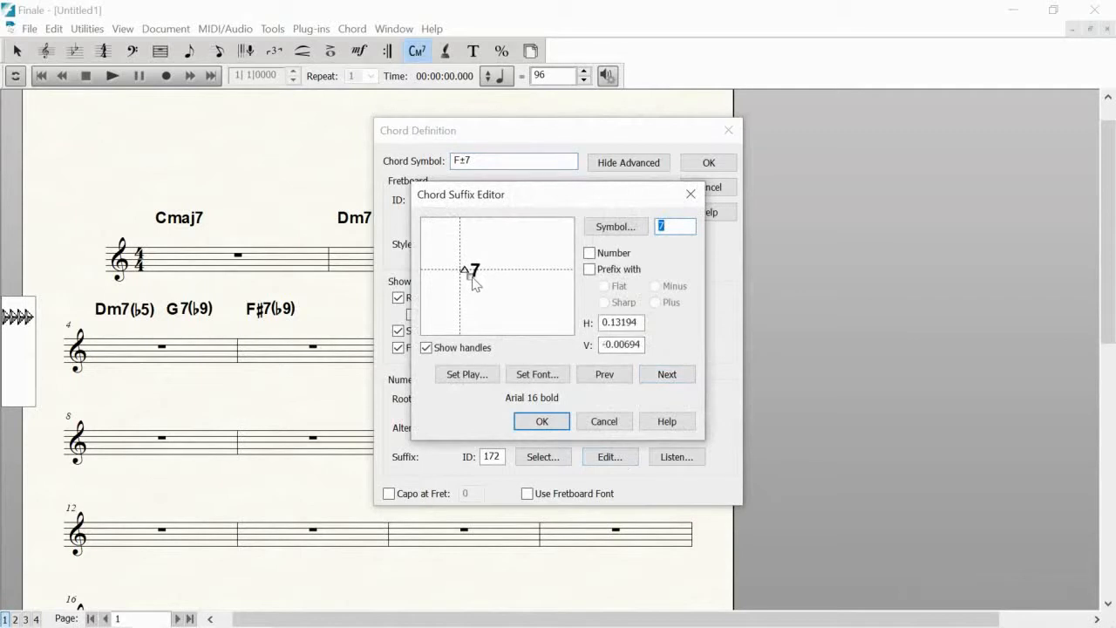
- Set the font size of the triangle character in the ±7 suffix to 31
{"action": "left_click", "coordinate": [606, 376]}
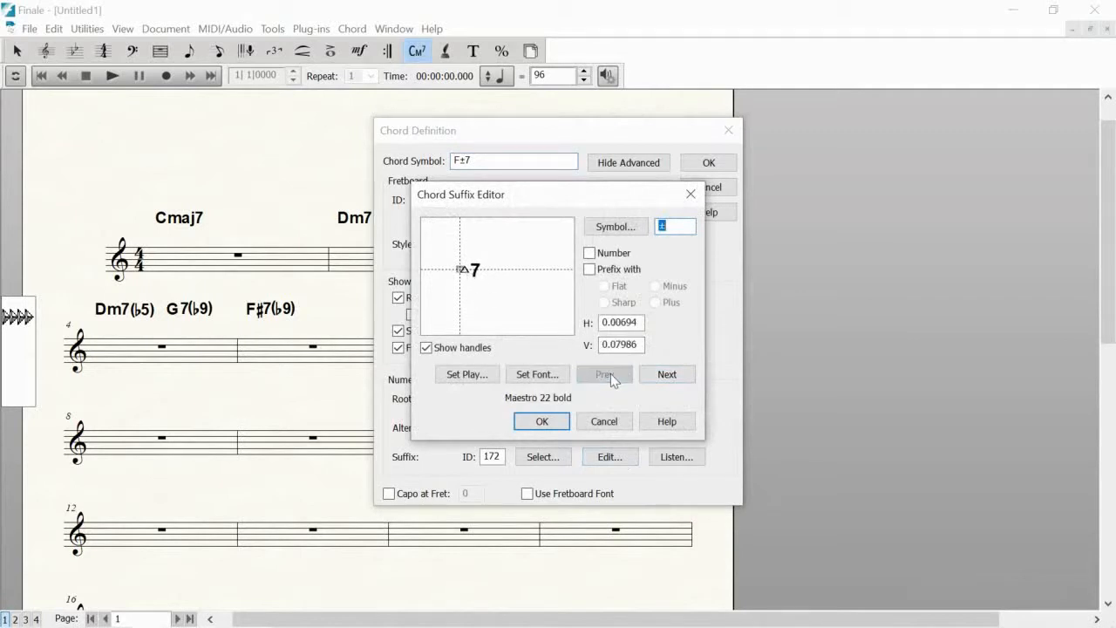
{"action": "left_click", "coordinate": [528, 376]}
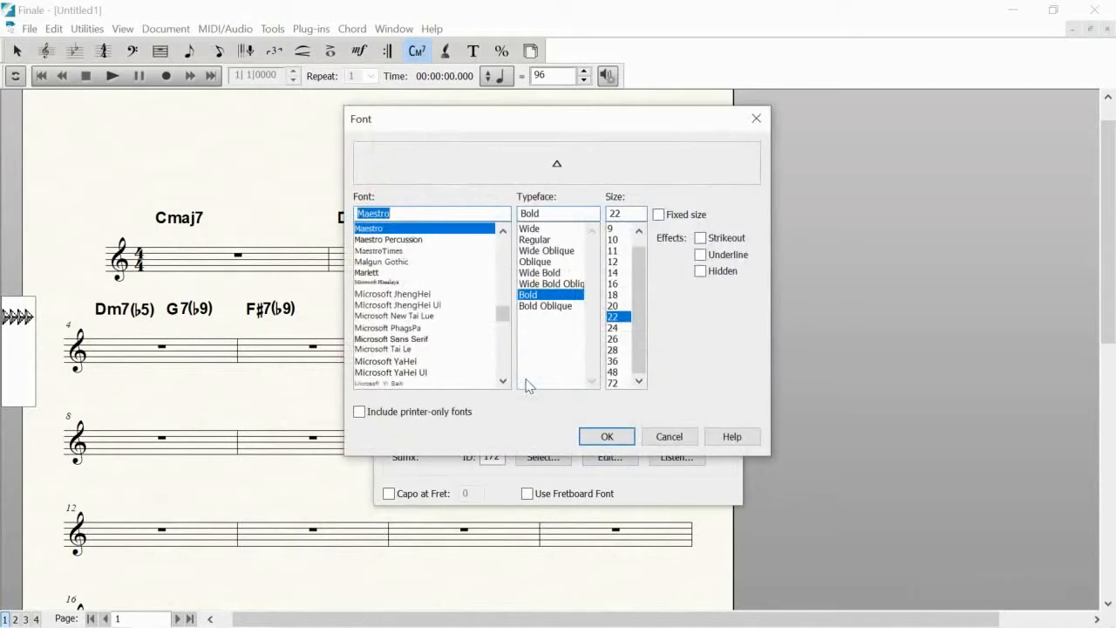
{"action": "double_click", "coordinate": [616, 213]}
{"action": "type", "text": "31"}
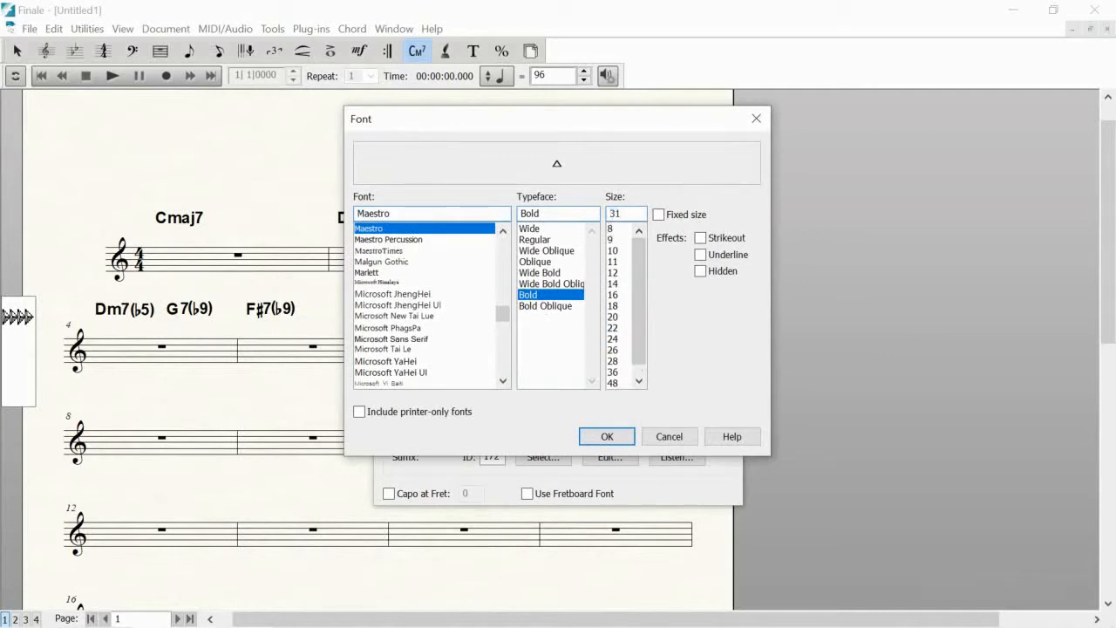
{"action": "left_click", "coordinate": [611, 431]}
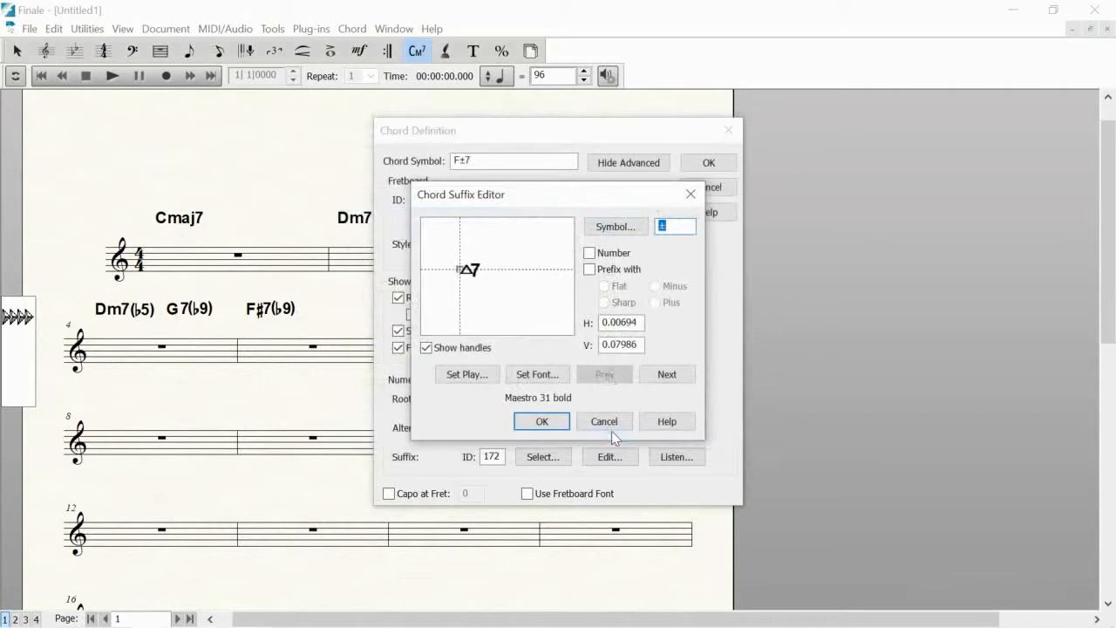
- Move the triangle to about 0.028 horizontally and 0.090 vertically, shift the 7 to about 0.181 horizontally, and accept the chord definition
{"action": "left_click_drag", "start_coordinate": [460, 274], "coordinate": [461, 272]}
{"action": "left_click_drag", "start_coordinate": [461, 273], "coordinate": [465, 274]}
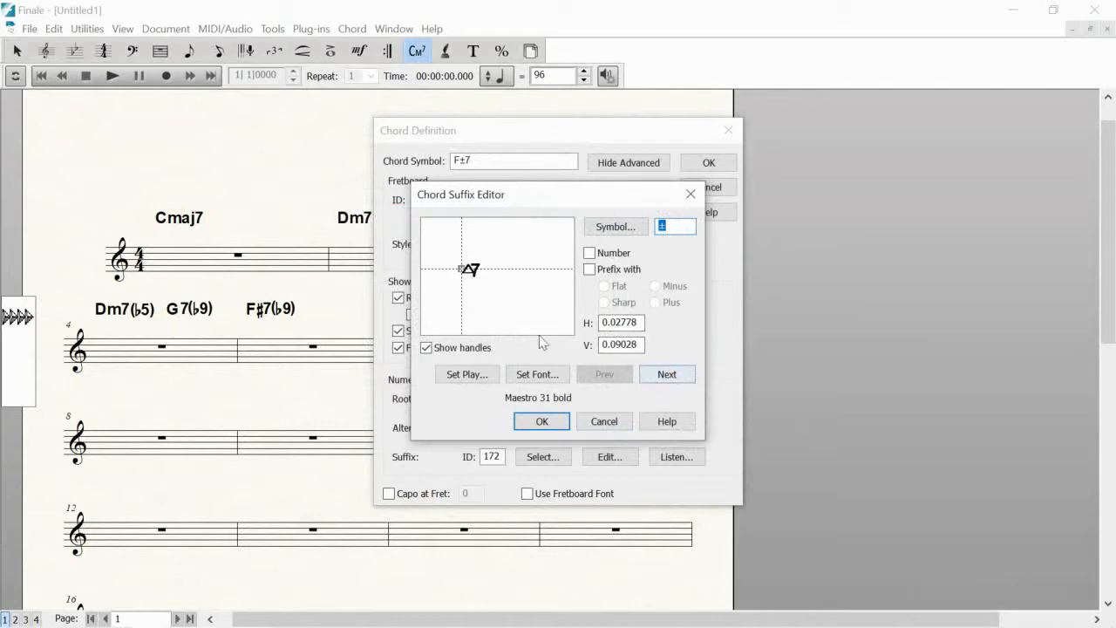
{"action": "left_click", "coordinate": [675, 376]}
{"action": "left_click_drag", "start_coordinate": [471, 279], "coordinate": [475, 279]}
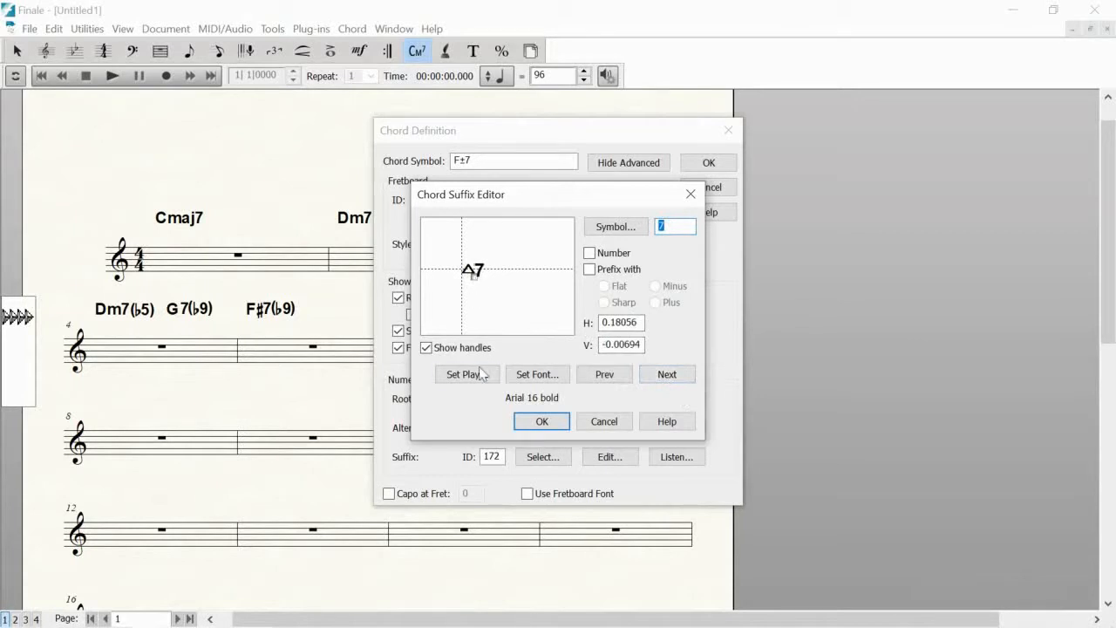
{"action": "left_click", "coordinate": [558, 420]}
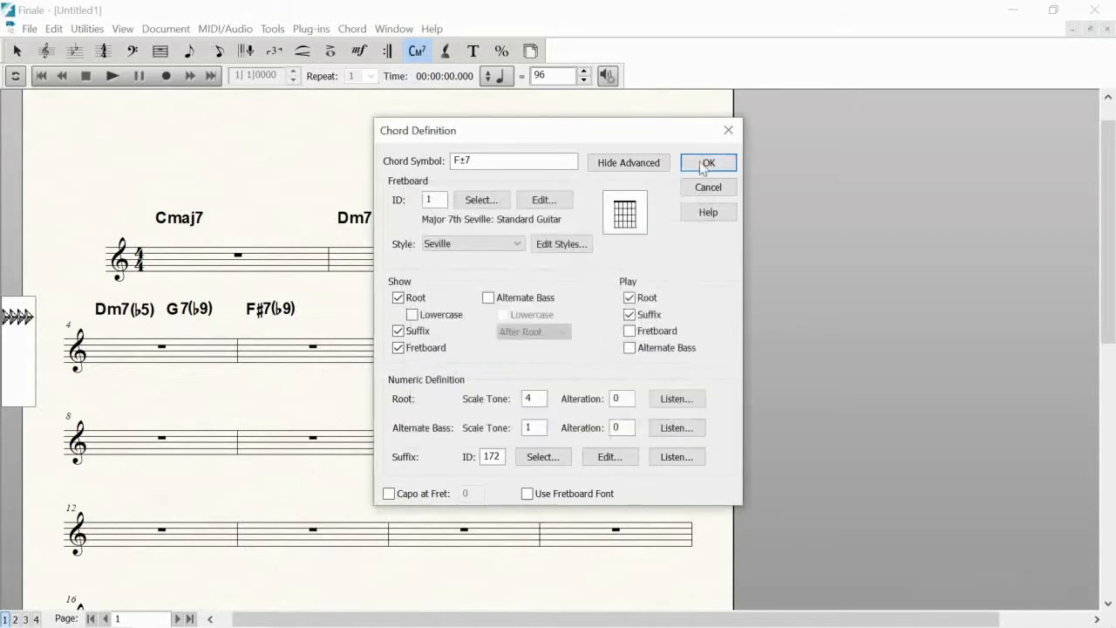
{"action": "left_click", "coordinate": [706, 163]}
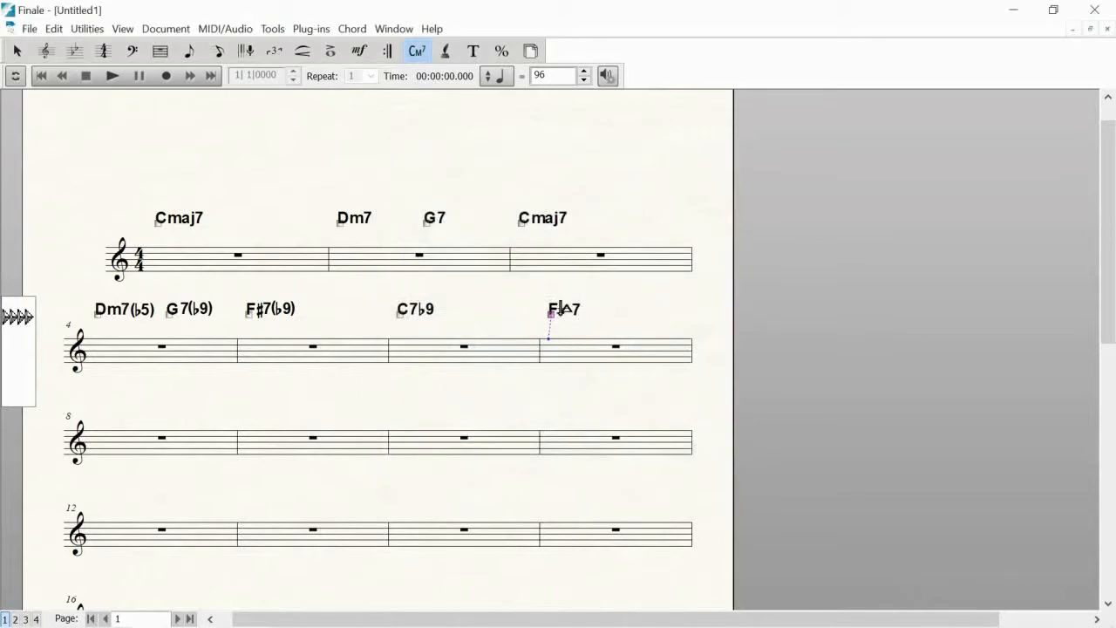
- Enter an F# chord with the ±7 triangle suffix in the second half of measure 7
{"action": "left_click", "coordinate": [621, 317]}
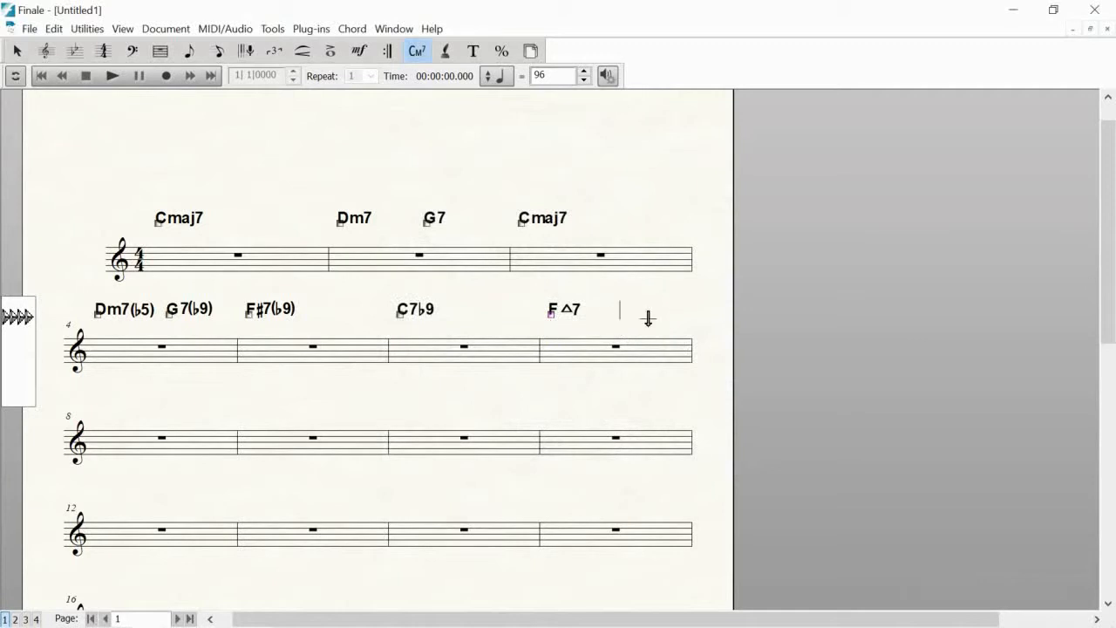
{"action": "type", "text": "F"}
{"action": "type", "text": "#"}
{"action": "type", "text": "+"}
{"action": "type", "text": "7"}
{"action": "left_click", "coordinate": [674, 397]}
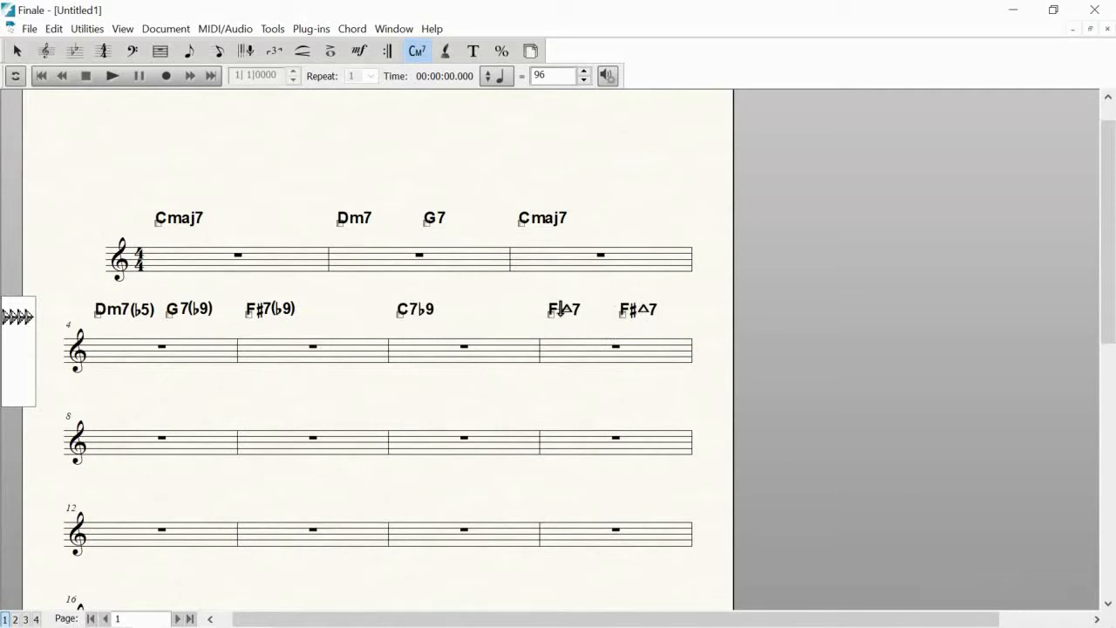
- Enter the chord E¿7 at the start of measure 8 and add its new suffix to the chord suffix library
{"action": "left_click_drag", "start_coordinate": [574, 381], "coordinate": [570, 348]}
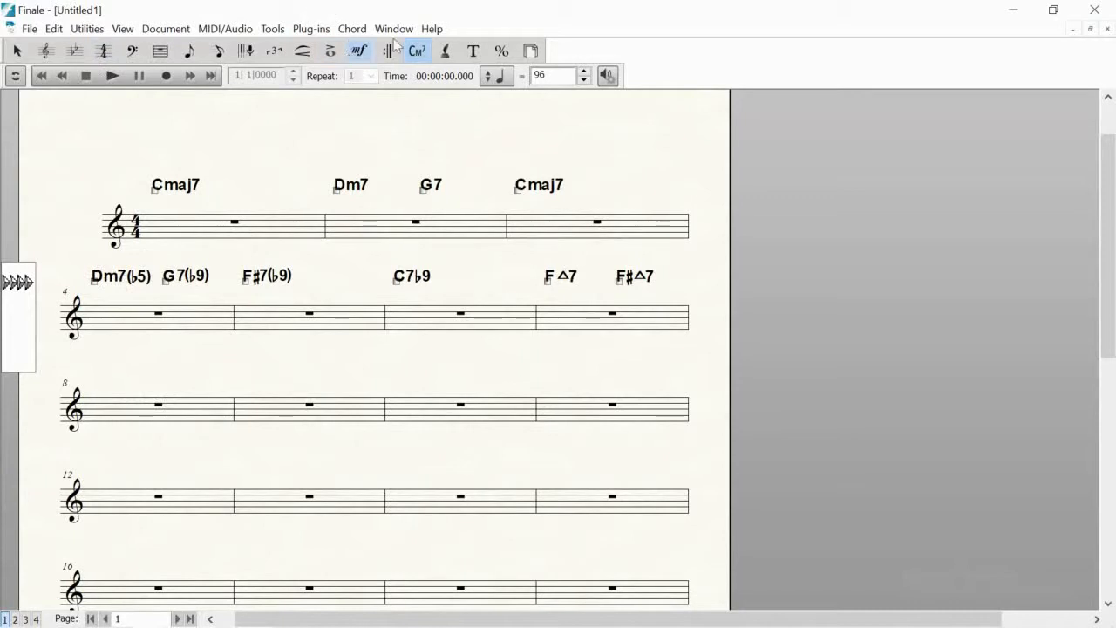
{"action": "left_click", "coordinate": [96, 389]}
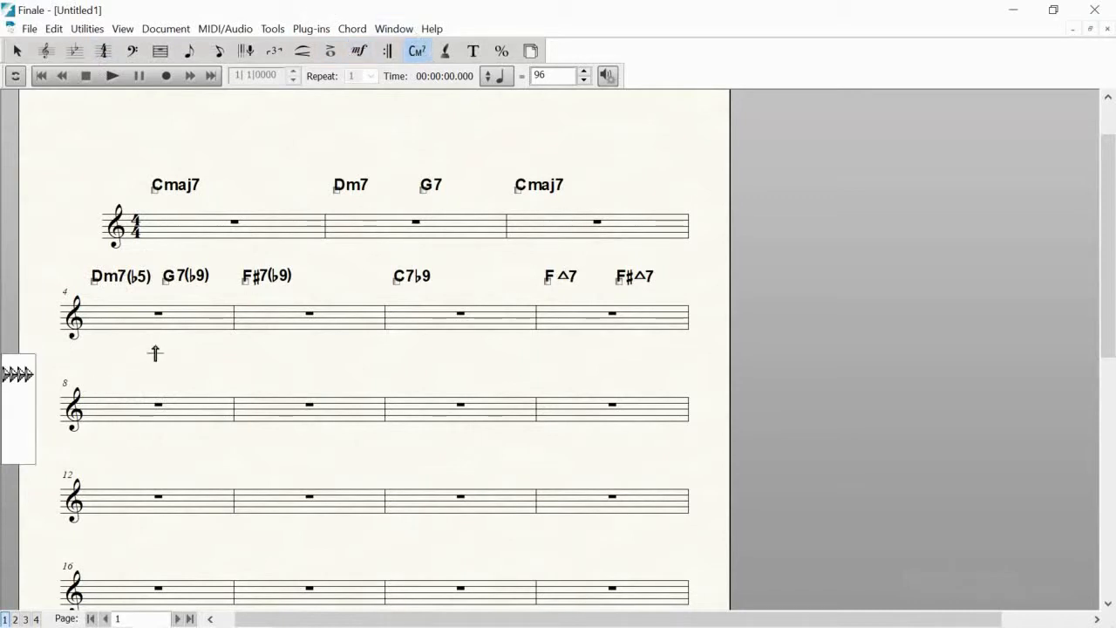
{"action": "type", "text": "E"}
{"action": "type", "text": "¿7"}
{"action": "key", "text": "Return"}
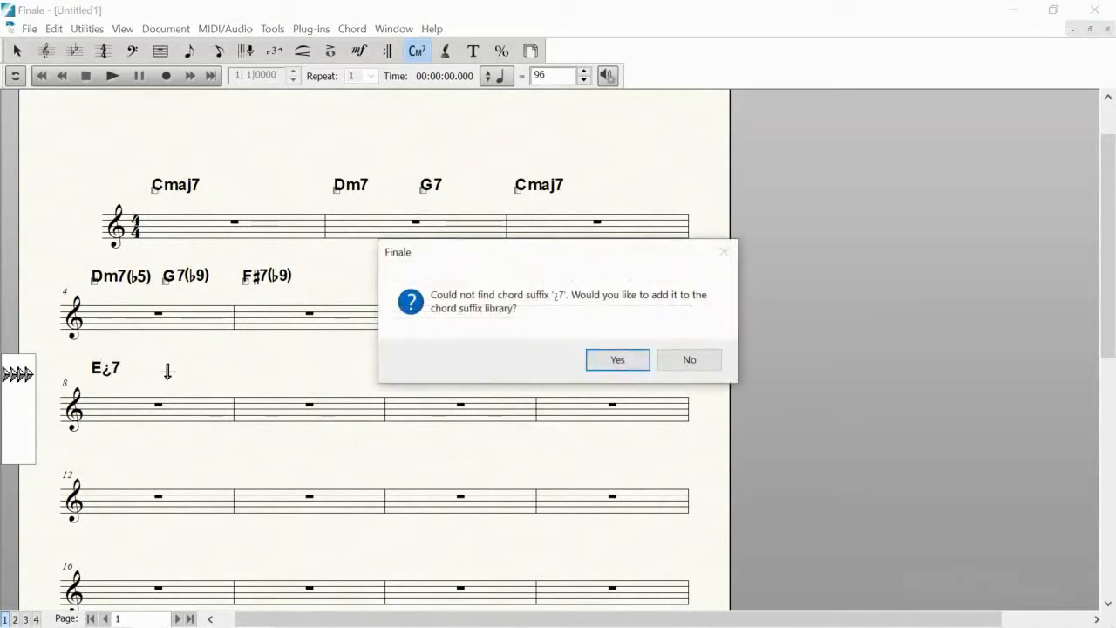
{"action": "left_click", "coordinate": [613, 360]}
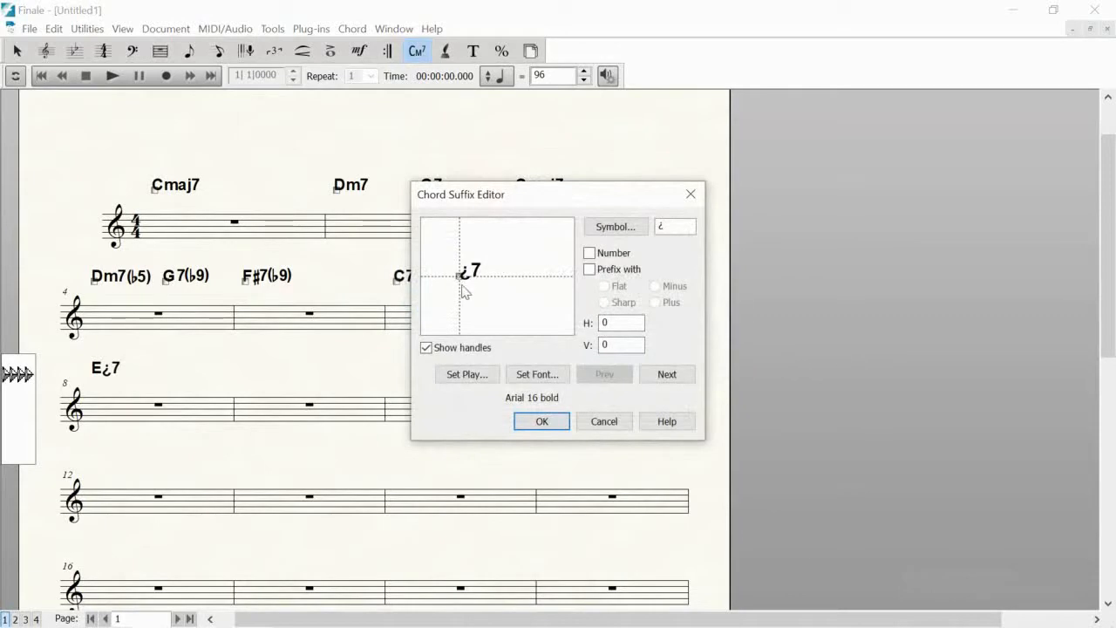
- Set the font of the ¿ character in the new suffix to Maestro Bold, size 33
{"action": "left_click", "coordinate": [537, 374]}
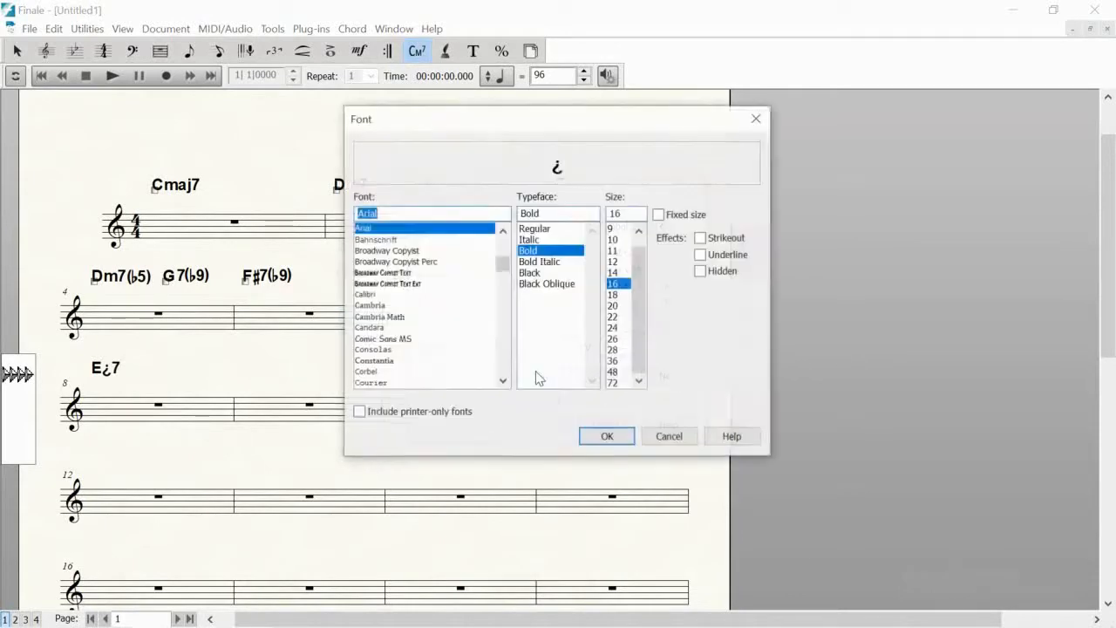
{"action": "type", "text": "m"}
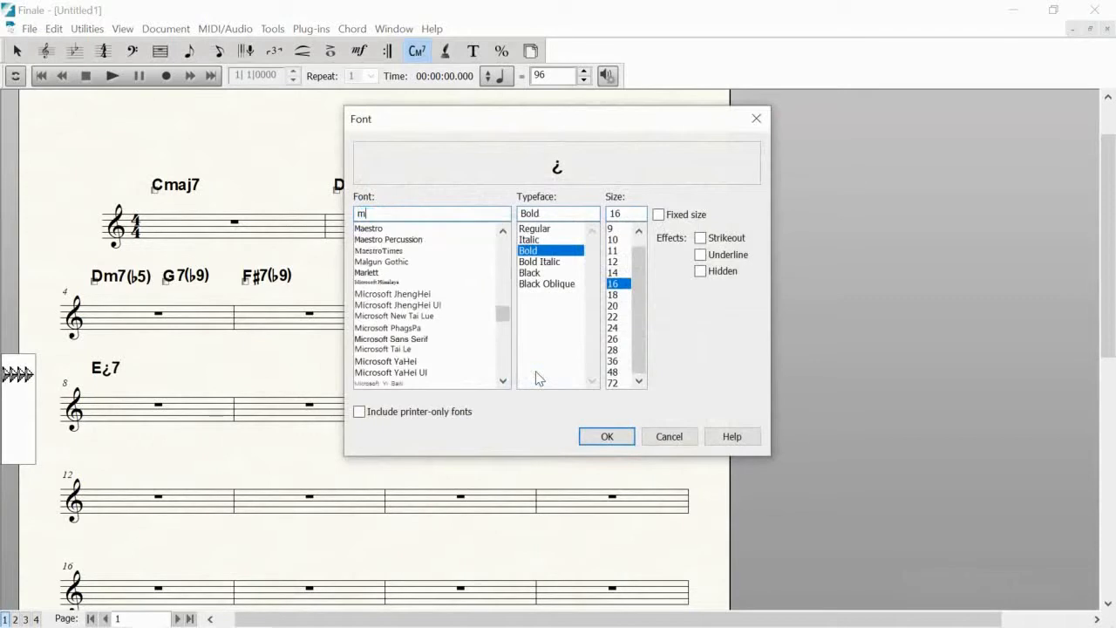
{"action": "left_click", "coordinate": [377, 229]}
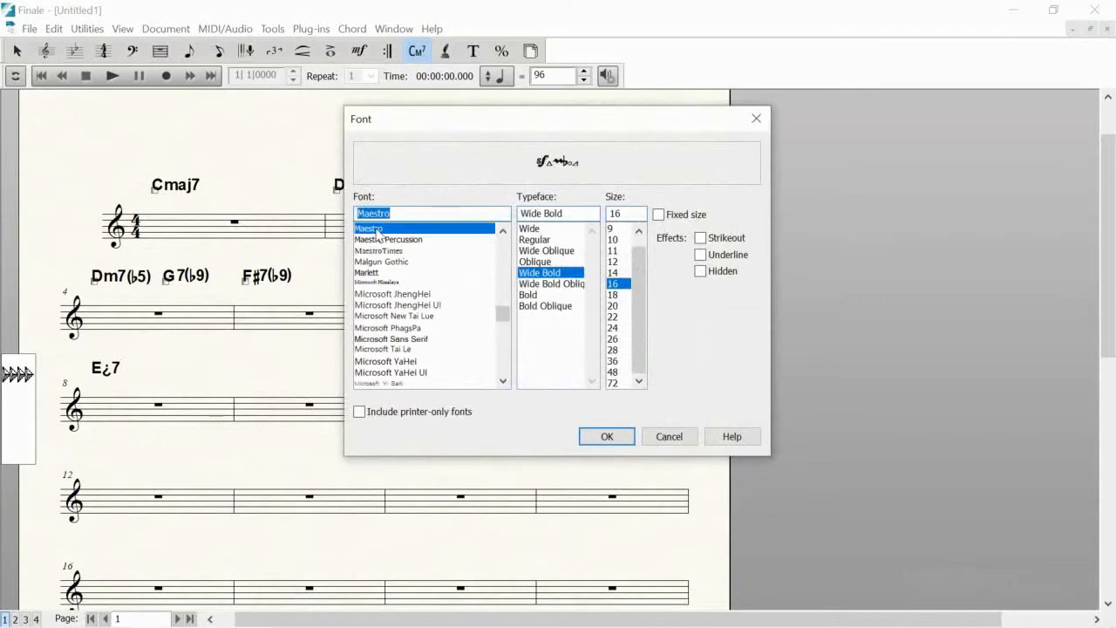
{"action": "left_click", "coordinate": [528, 295]}
{"action": "key", "text": "Tab"}
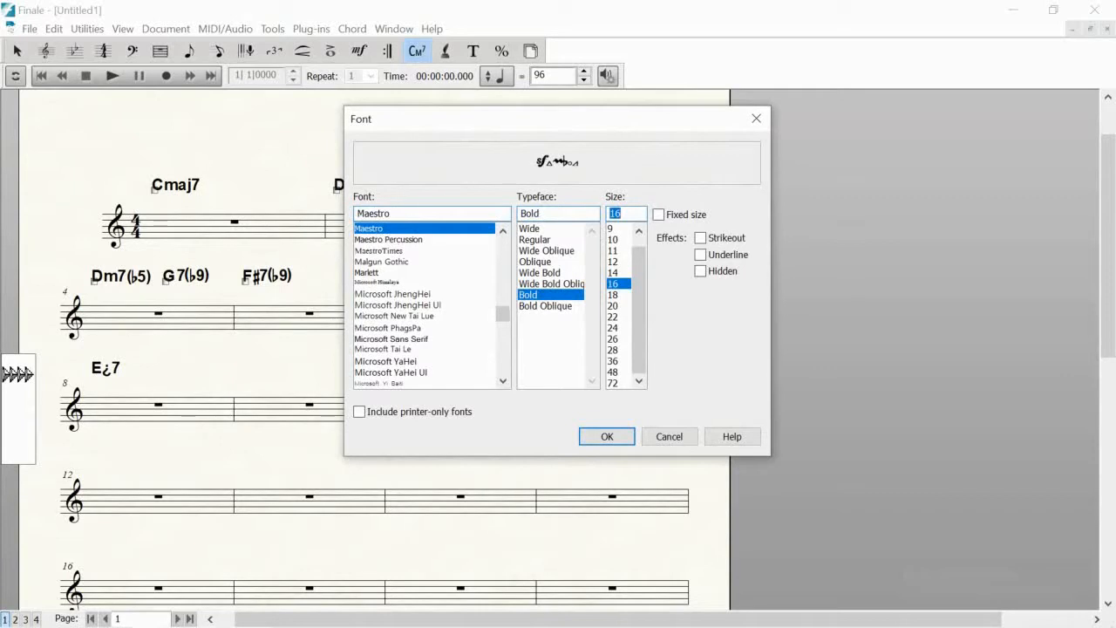
{"action": "type", "text": "33"}
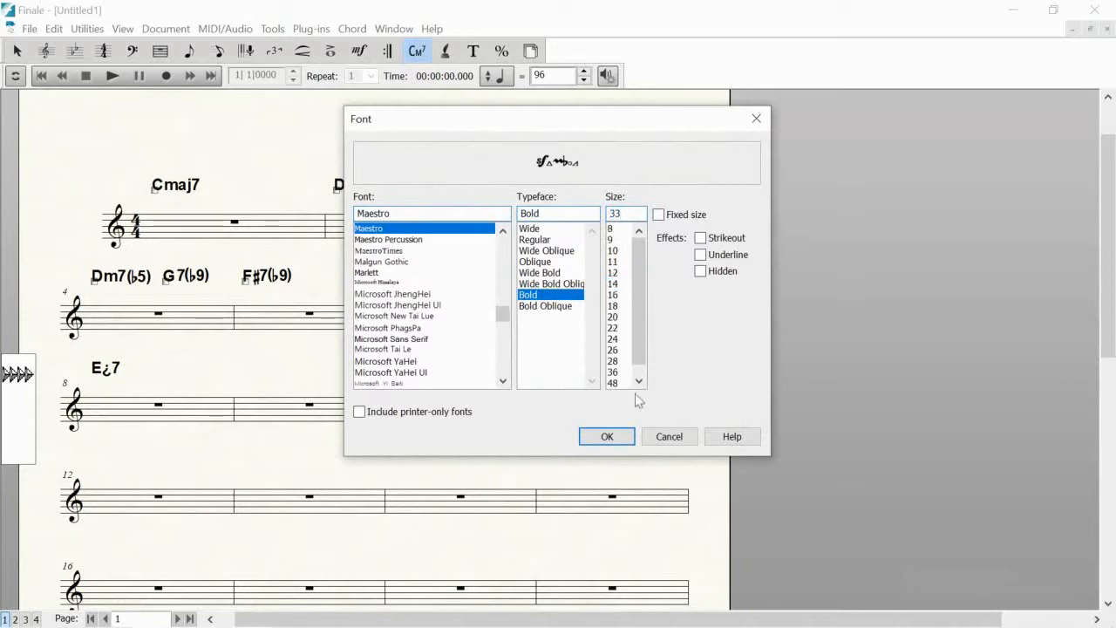
{"action": "left_click", "coordinate": [610, 438]}
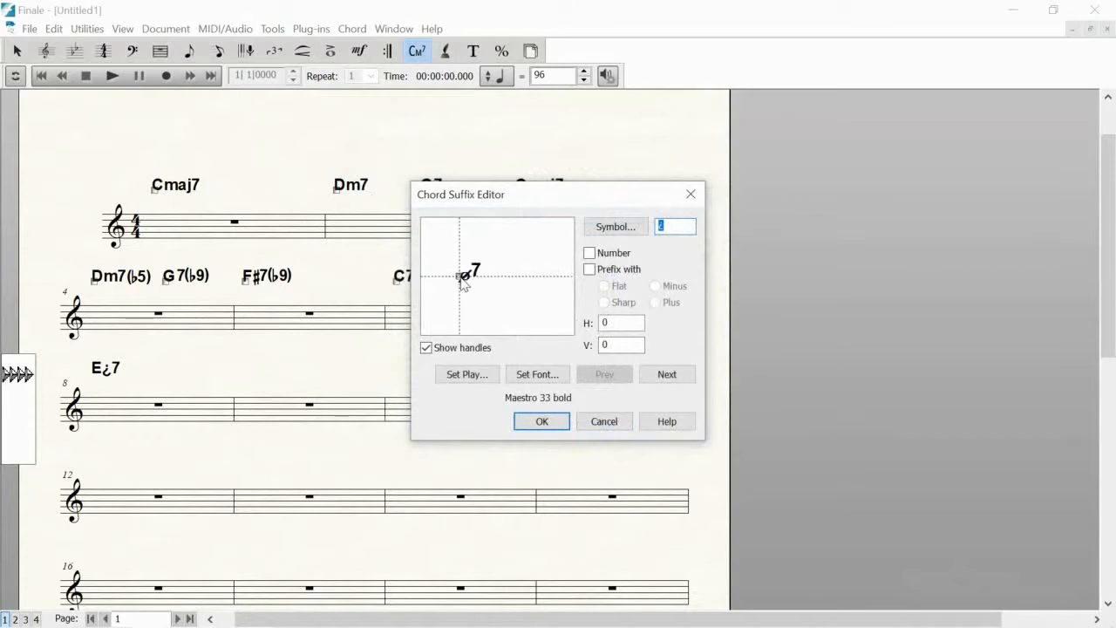
- Move the half-diminished symbol to about 0.042 horizontally and 0.090 vertically, the 7 to about 0.194 and 0.007, and accept the suffix
{"action": "left_click_drag", "start_coordinate": [459, 277], "coordinate": [464, 268]}
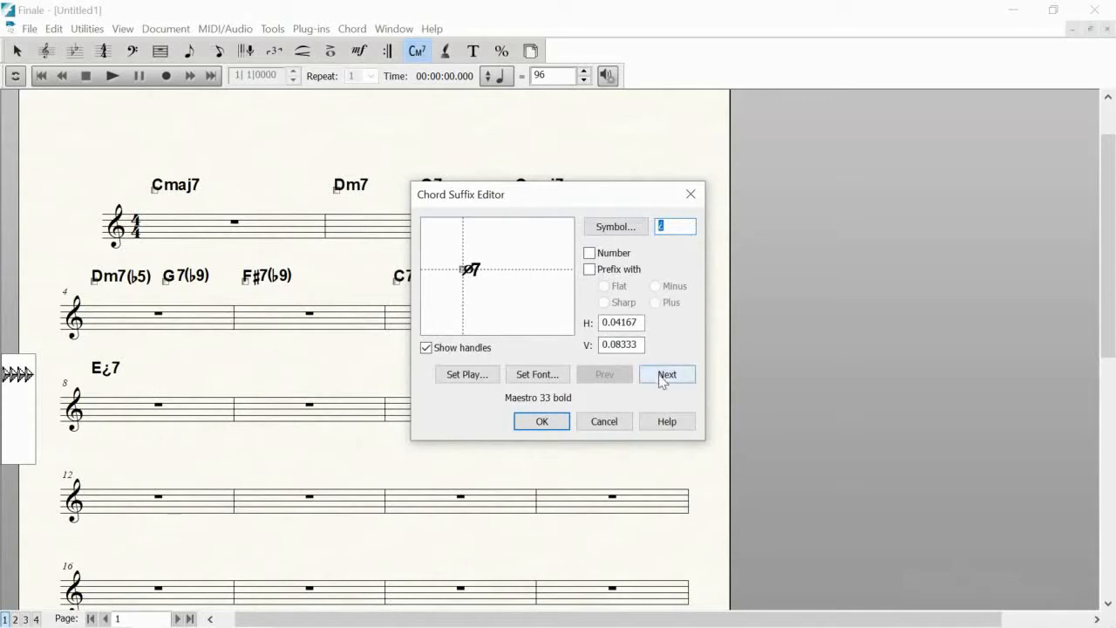
{"action": "left_click_drag", "start_coordinate": [463, 271], "coordinate": [463, 270]}
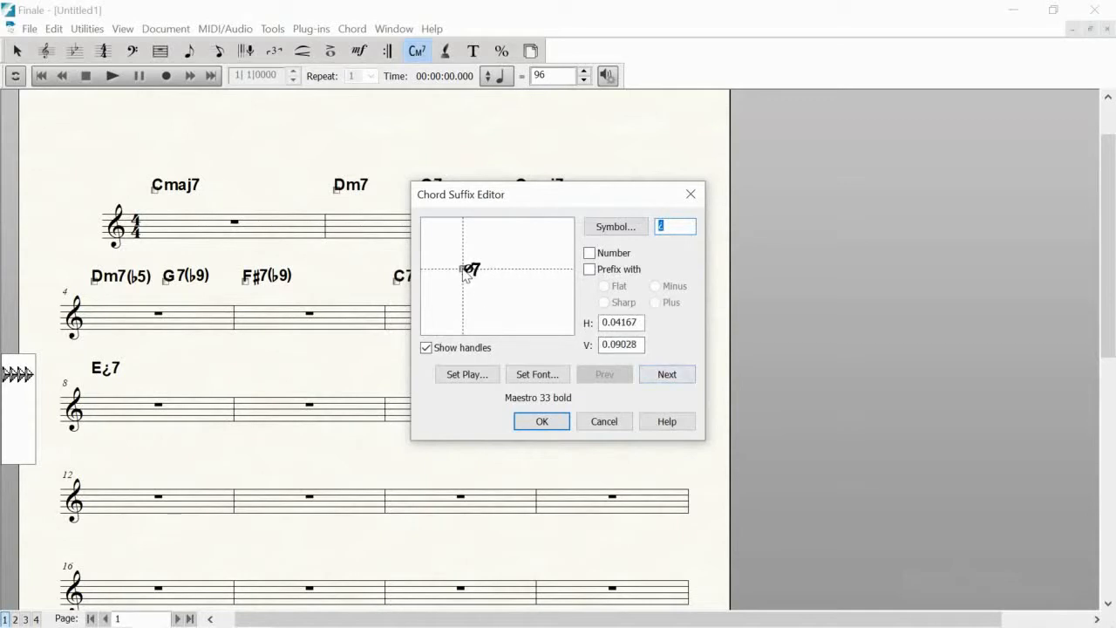
{"action": "left_click", "coordinate": [668, 375]}
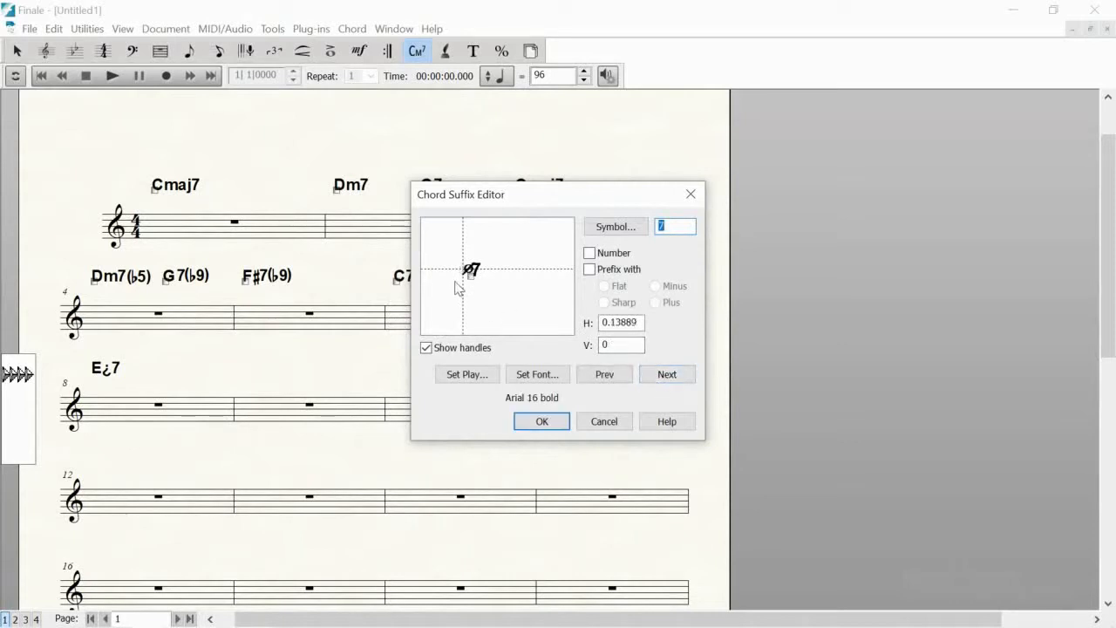
{"action": "left_click_drag", "start_coordinate": [471, 276], "coordinate": [477, 277]}
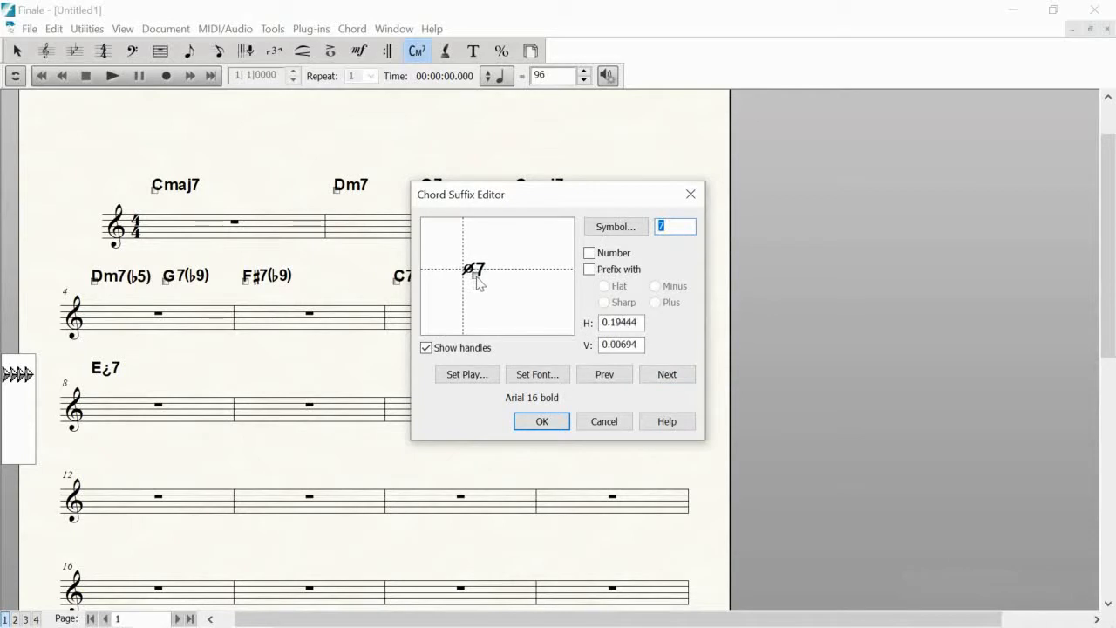
{"action": "left_click", "coordinate": [551, 423]}
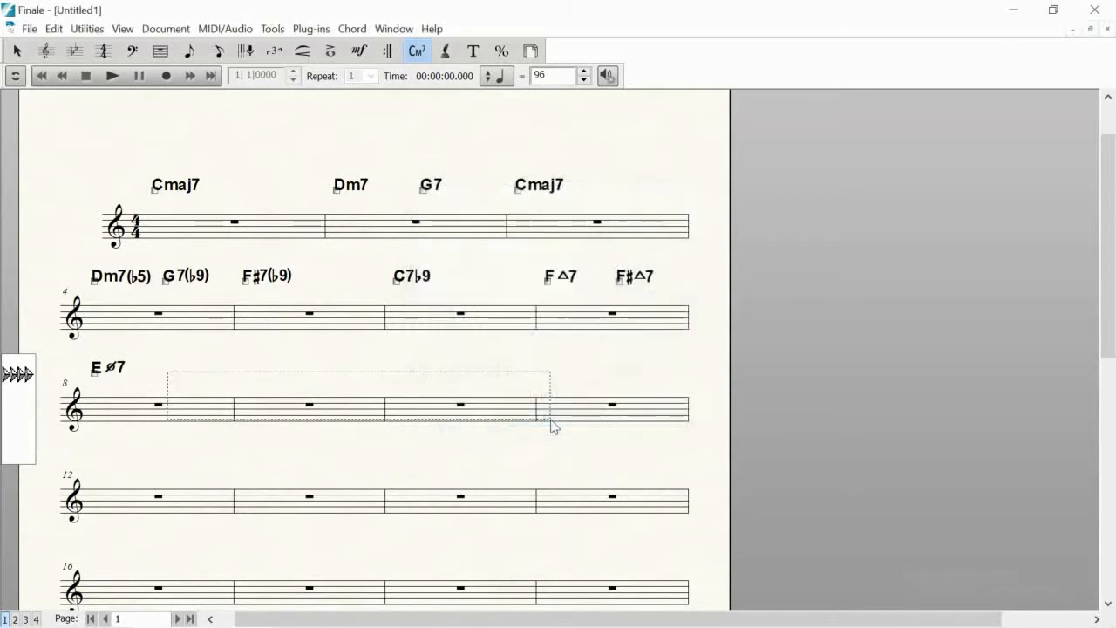
{"action": "left_click_drag", "start_coordinate": [88, 427], "coordinate": [207, 367]}
{"action": "left_click", "coordinate": [208, 367]}
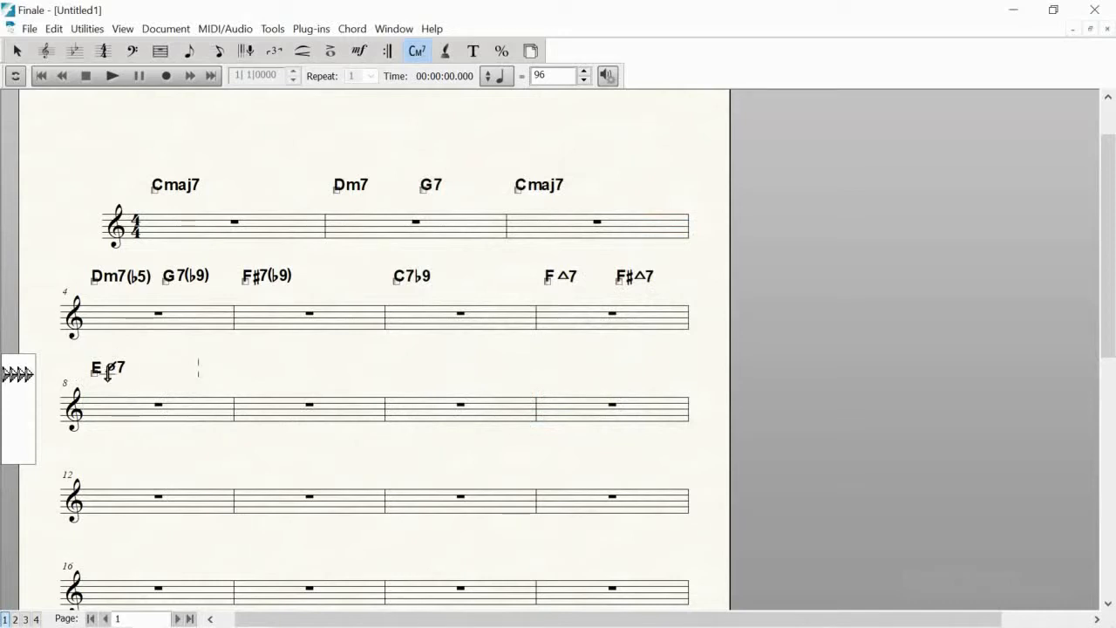
{"action": "mouse_move", "coordinate": [317, 434]}
{"action": "left_mouse_down"}
{"action": "mouse_move", "coordinate": [306, 418]}
{"action": "mouse_move", "coordinate": [327, 442]}
{"action": "left_mouse_up"}
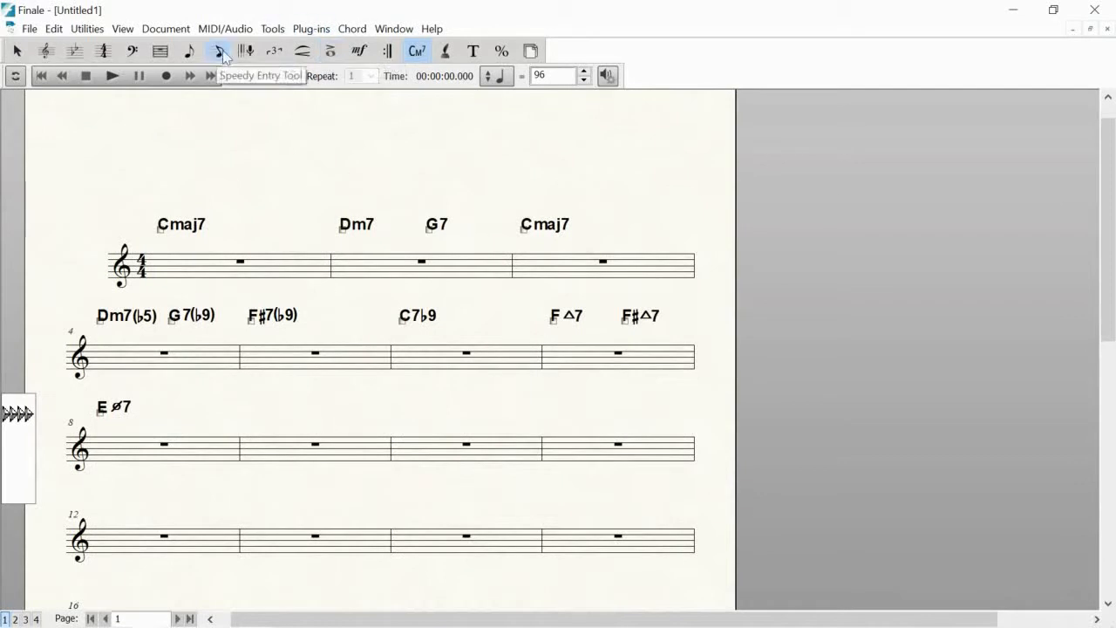
- Enter a Cdim7 chord at the start of measure 9 and a Co7 chord at the start of measure 10
{"action": "left_click", "coordinate": [248, 419]}
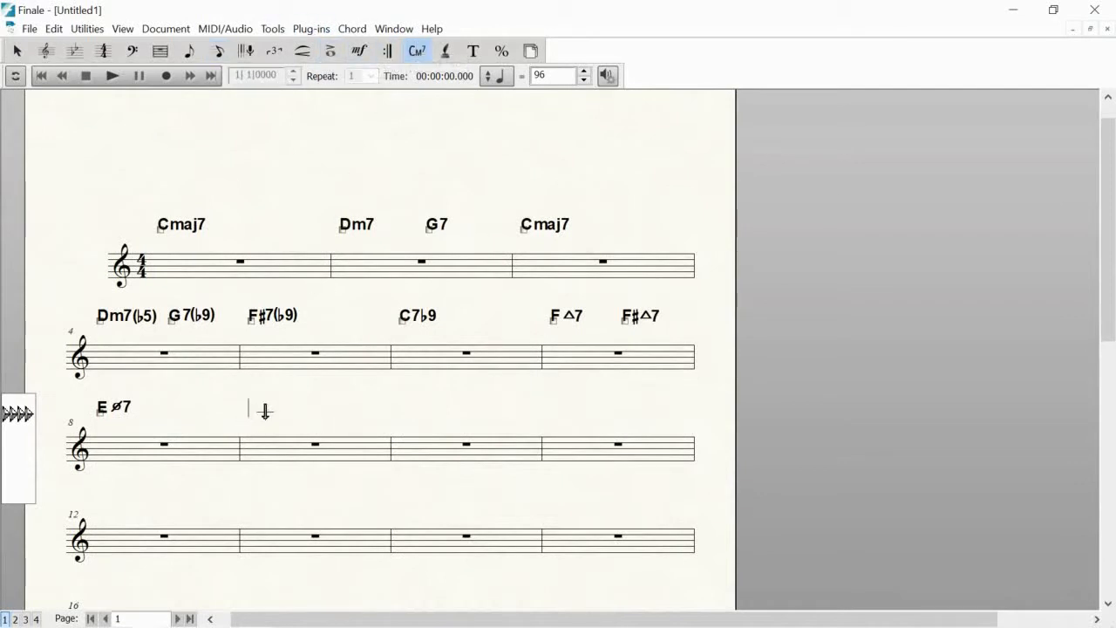
{"action": "type", "text": "Cdim7"}
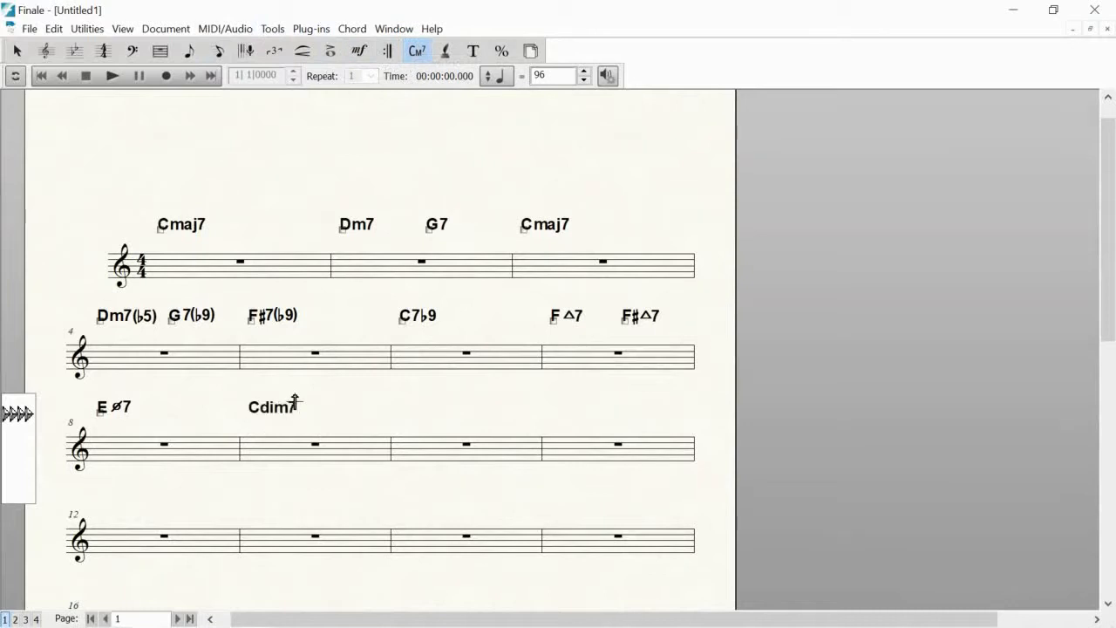
{"action": "key", "text": "space"}
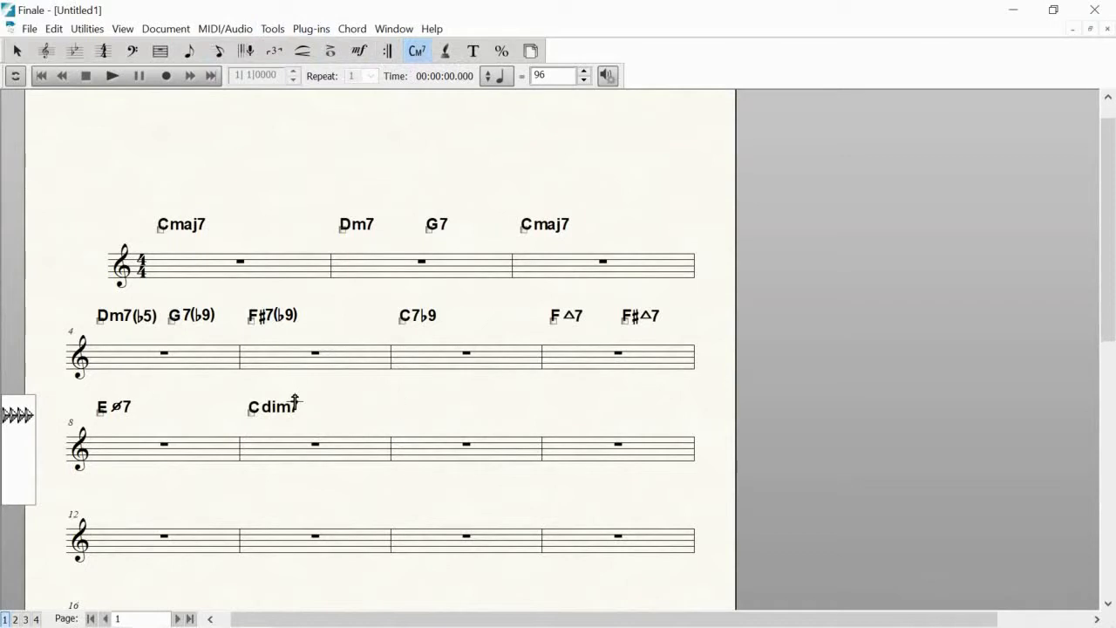
{"action": "type", "text": "Co7"}
{"action": "key", "text": "space"}
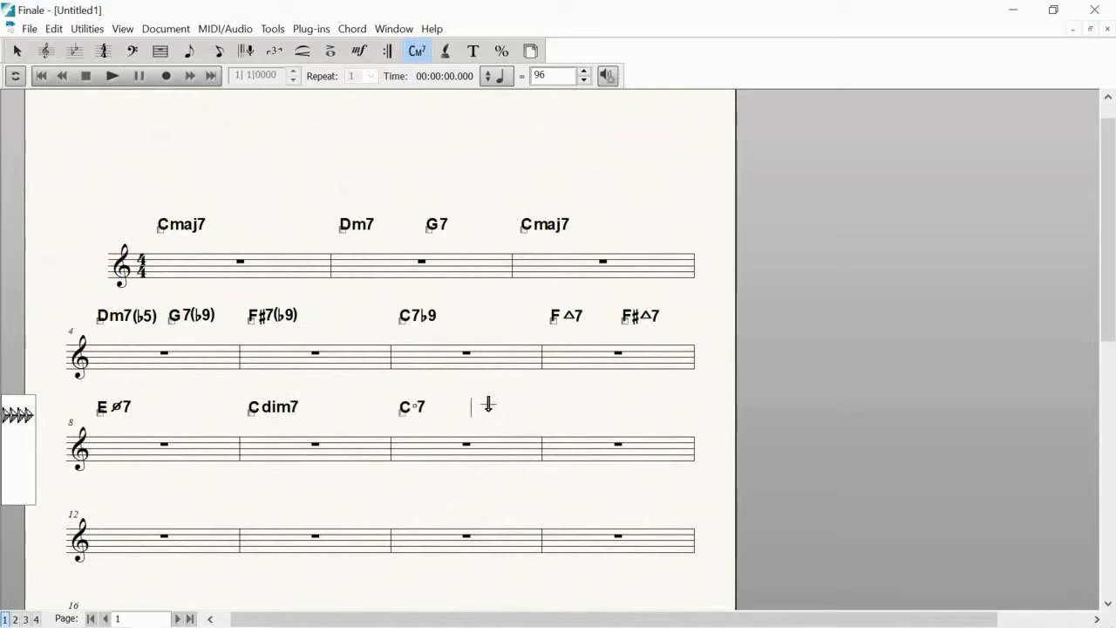
- Set the diminished circle in the Co7 chord's suffix to font size 34, keeping Maestro Bold
{"action": "right_click", "coordinate": [402, 413]}
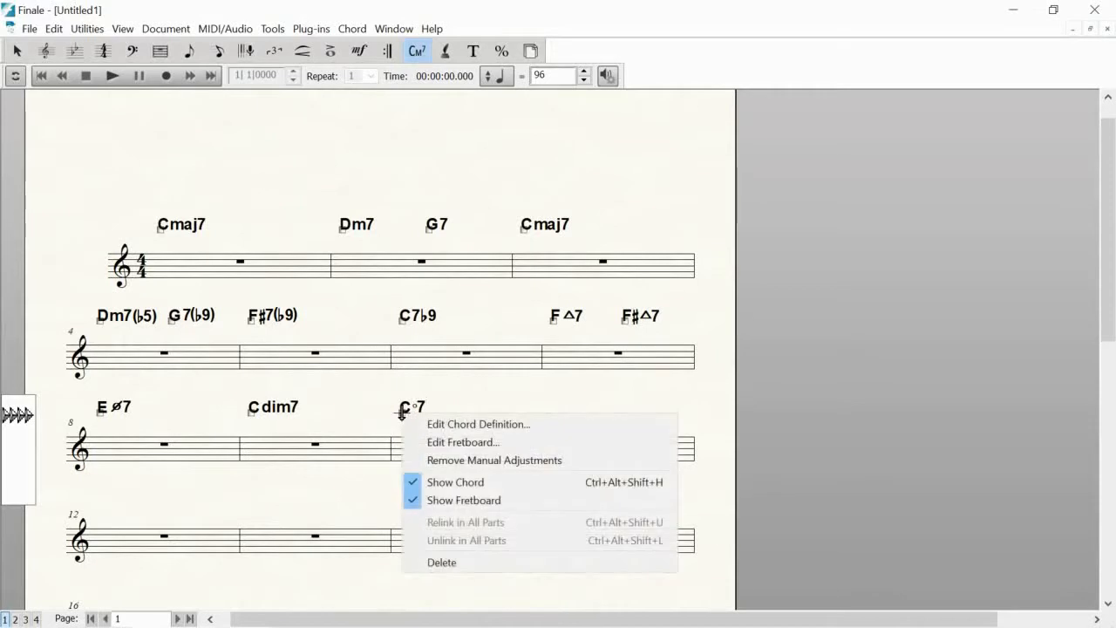
{"action": "left_click", "coordinate": [451, 426]}
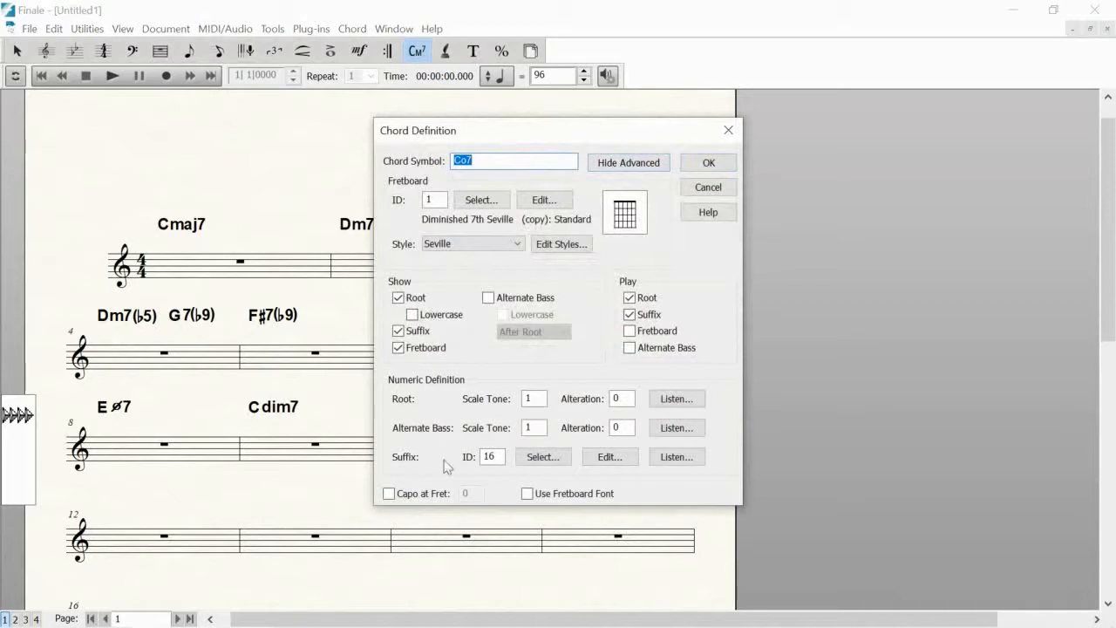
{"action": "left_click", "coordinate": [611, 457]}
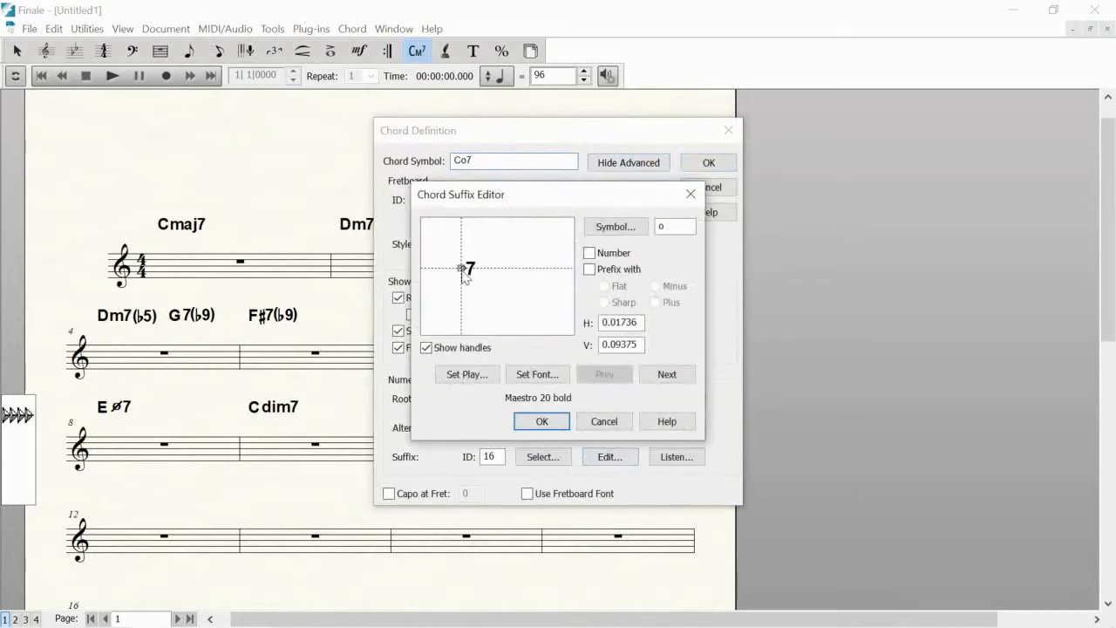
{"action": "left_click", "coordinate": [547, 375]}
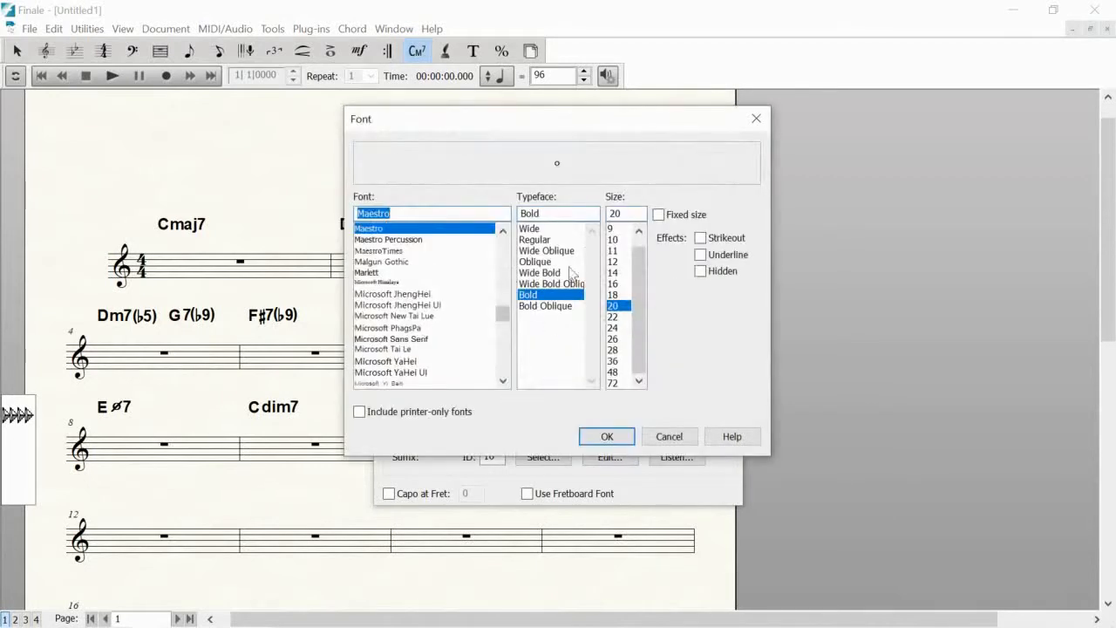
{"action": "left_click", "coordinate": [615, 214]}
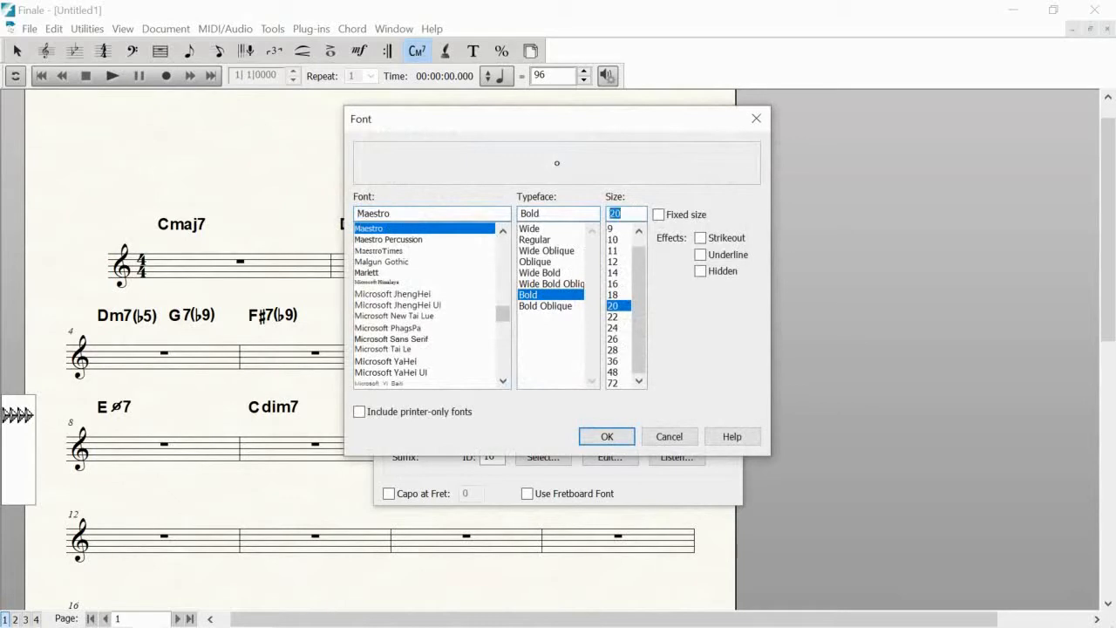
{"action": "type", "text": "34"}
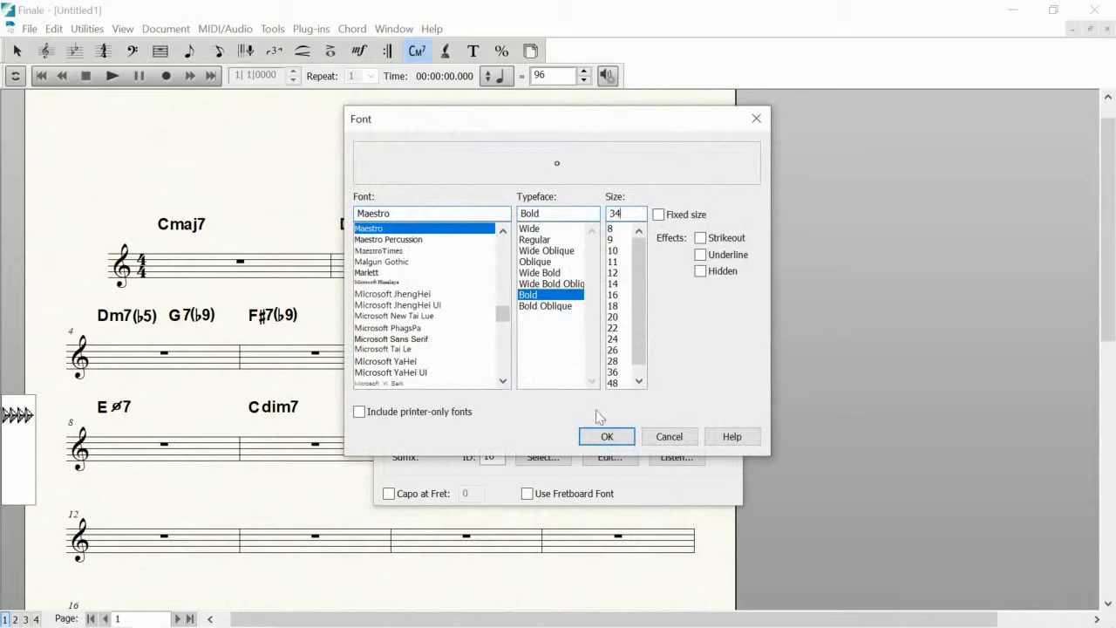
{"action": "left_click", "coordinate": [606, 435]}
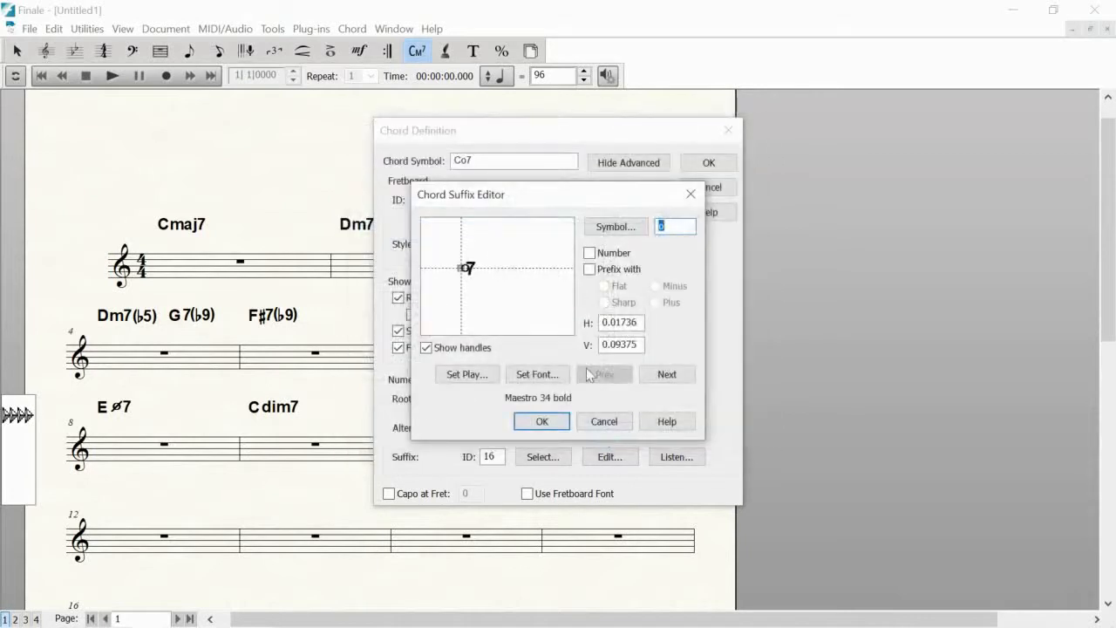
- Move the diminished circle to about 0.035 horizontally and 0.118 vertically, shift the 7 slightly right of it, and accept the chord definition
{"action": "left_click_drag", "start_coordinate": [463, 271], "coordinate": [464, 272]}
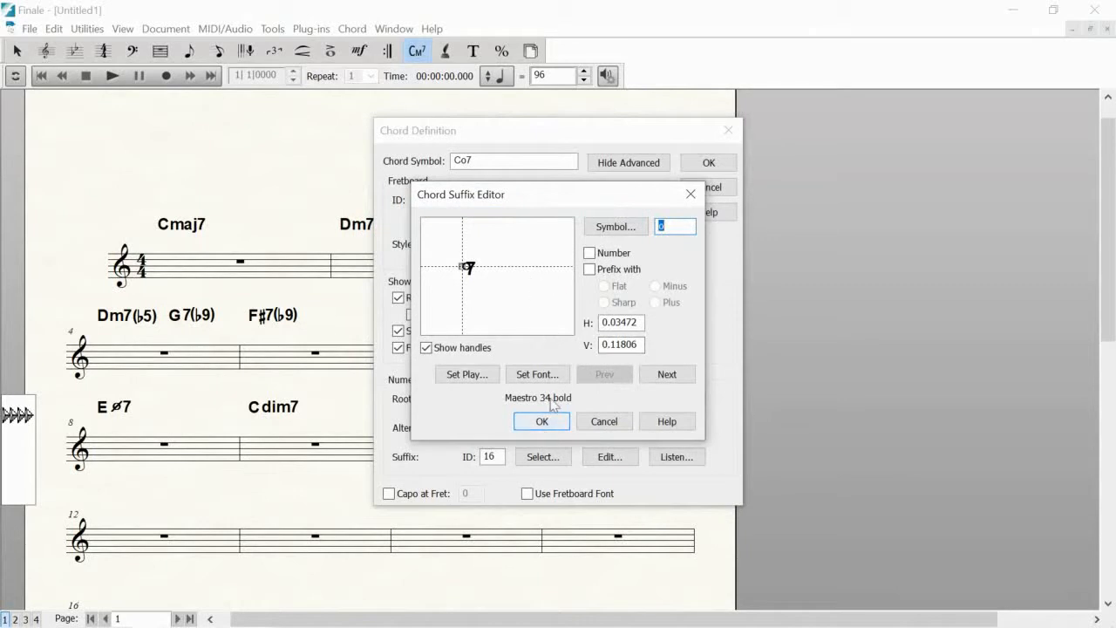
{"action": "left_click", "coordinate": [669, 375]}
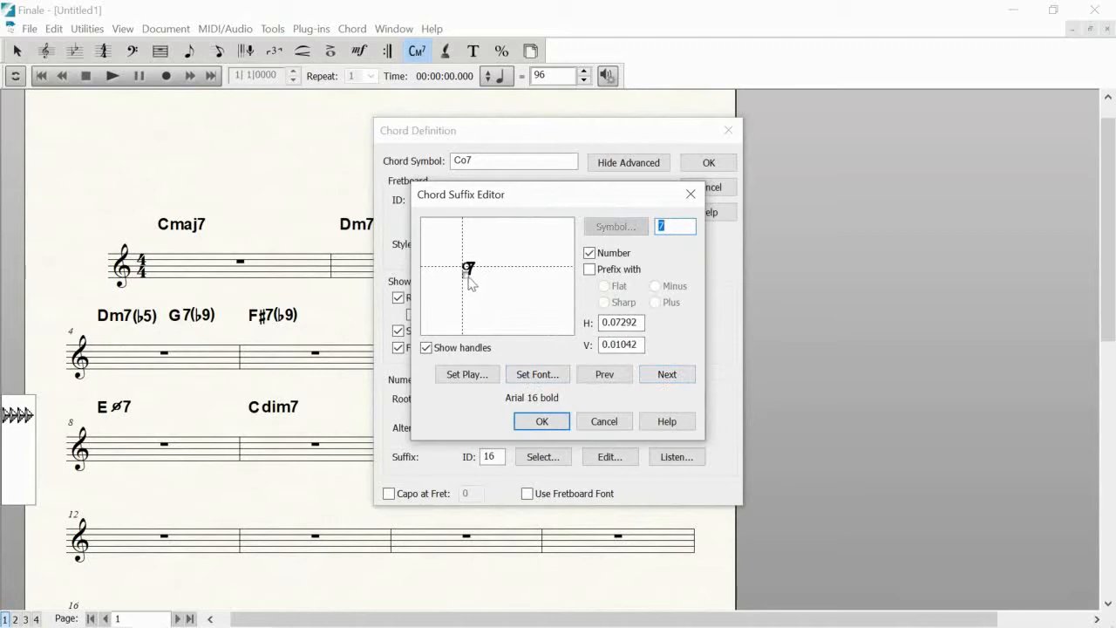
{"action": "left_click_drag", "start_coordinate": [468, 277], "coordinate": [473, 277]}
{"action": "left_click", "coordinate": [538, 419]}
{"action": "left_click", "coordinate": [705, 162]}
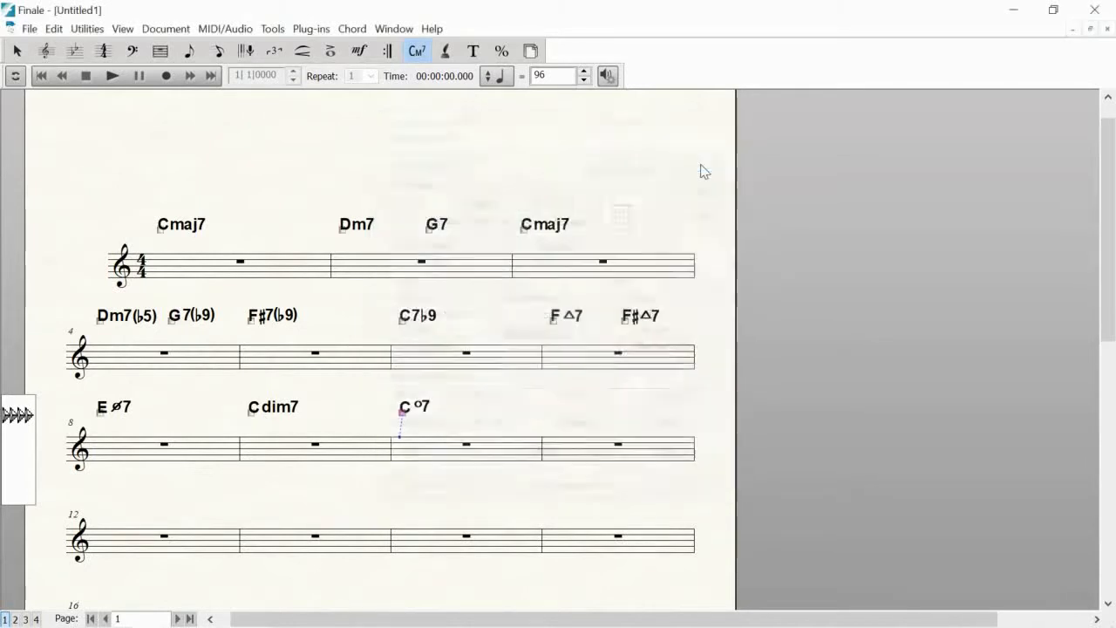
- Nudge the diminished C chord in measure 10 slightly to the left, closer to the barline
{"action": "left_click_drag", "start_coordinate": [403, 409], "coordinate": [394, 414]}
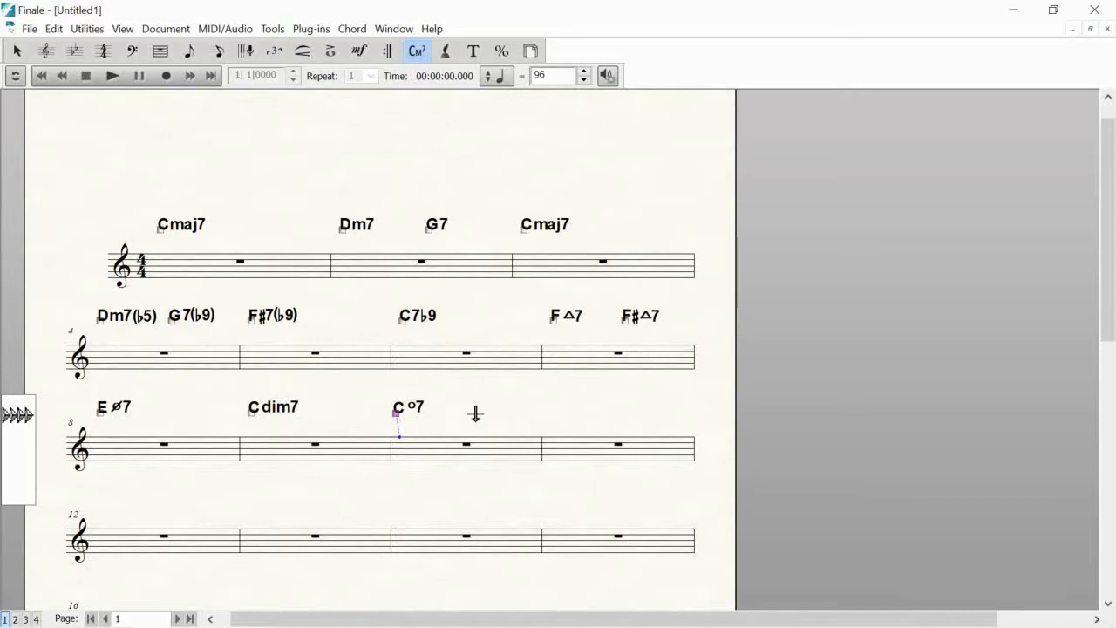
{"action": "key", "text": "Escape"}
{"action": "mouse_move", "coordinate": [475, 414]}
{"action": "left_mouse_down"}
{"action": "mouse_move", "coordinate": [472, 395]}
{"action": "mouse_move", "coordinate": [469, 430]}
{"action": "mouse_move", "coordinate": [490, 408]}
{"action": "left_mouse_up"}
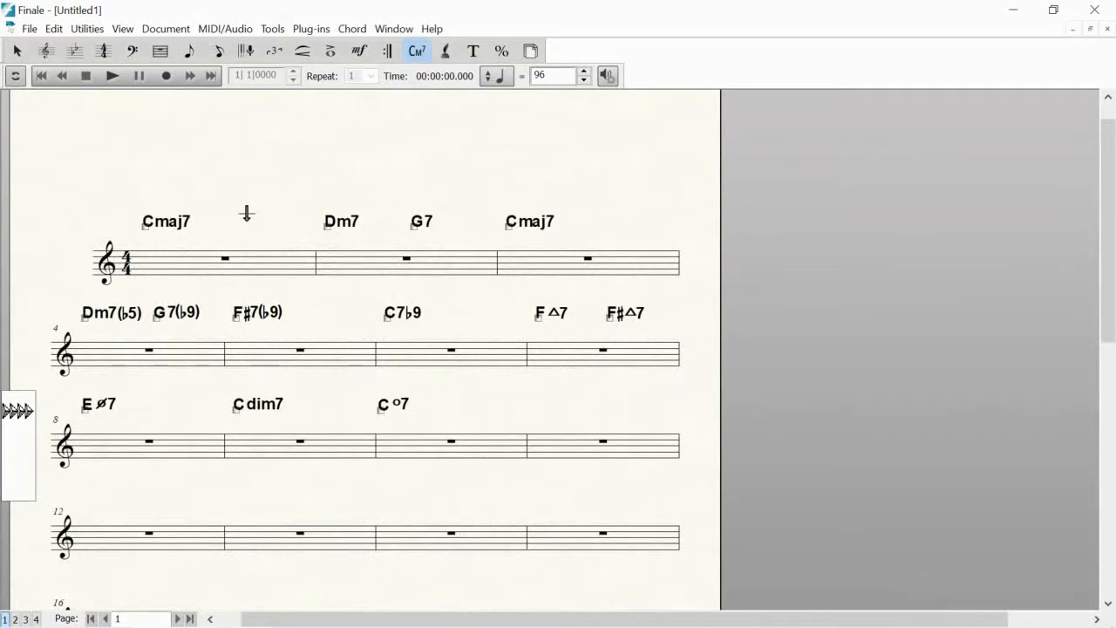
{"action": "mouse_move", "coordinate": [473, 386]}
{"action": "left_mouse_down"}
{"action": "mouse_move", "coordinate": [470, 398]}
{"action": "mouse_move", "coordinate": [468, 373]}
{"action": "left_mouse_up"}
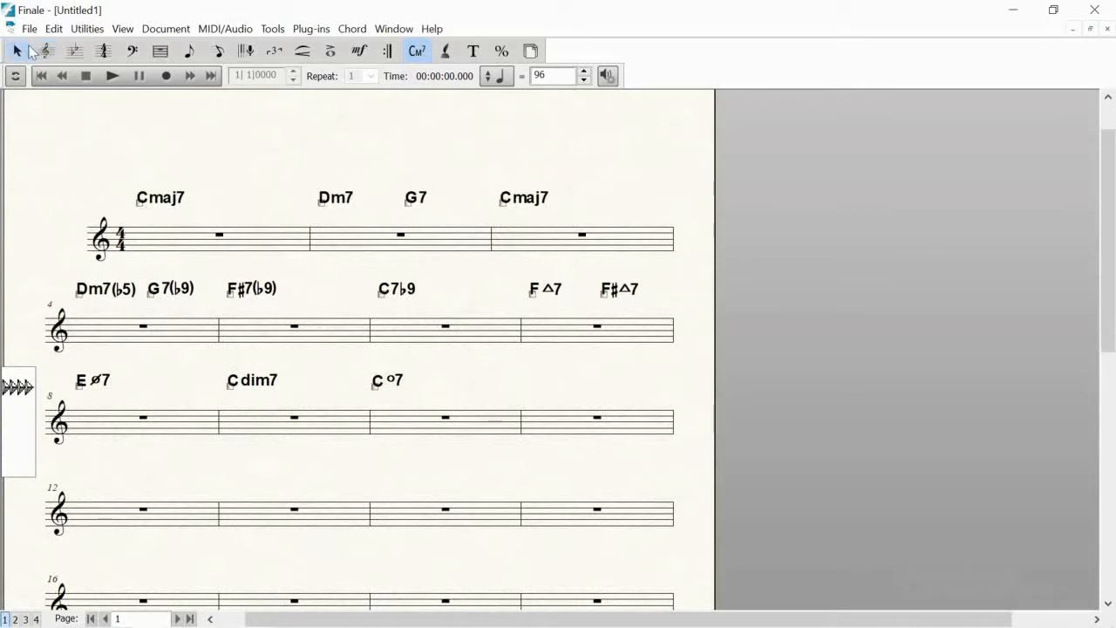
- Enter an Fm7 chord stacked over a B♭ bass with a horizontal line at the start of measure 11
{"action": "left_click", "coordinate": [527, 390]}
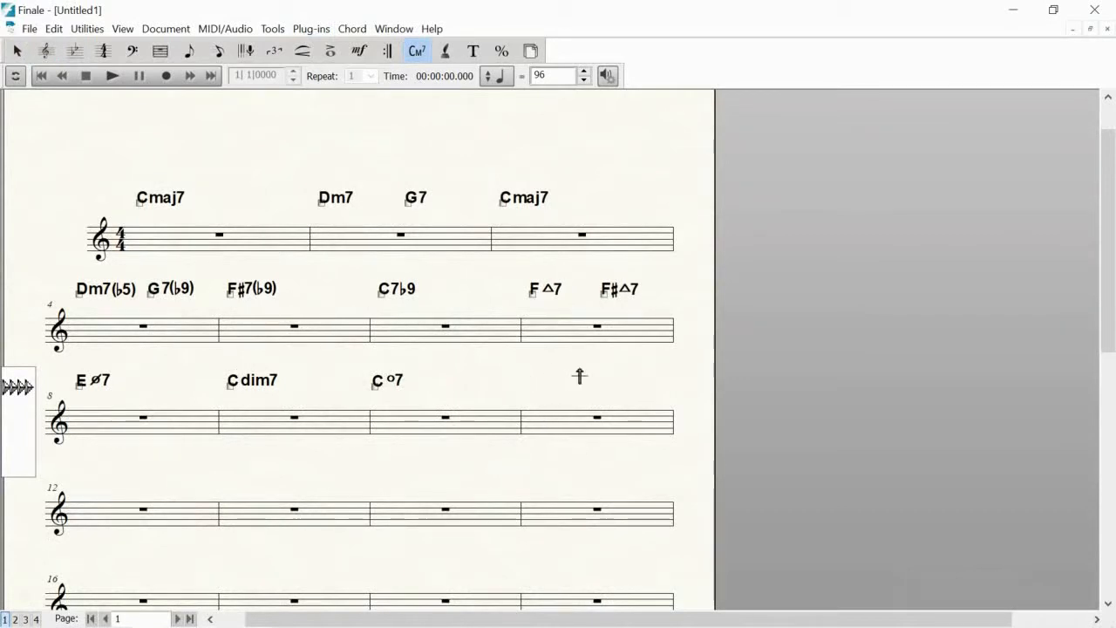
{"action": "type", "text": "Fm"}
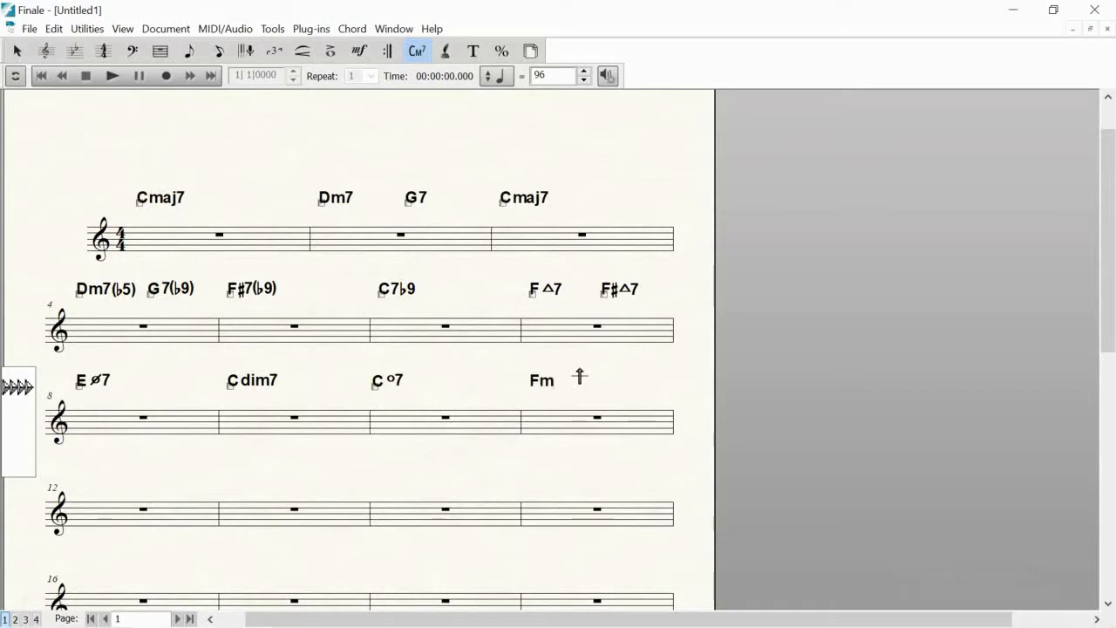
{"action": "type", "text": "7_B"}
{"action": "key", "text": "Return"}
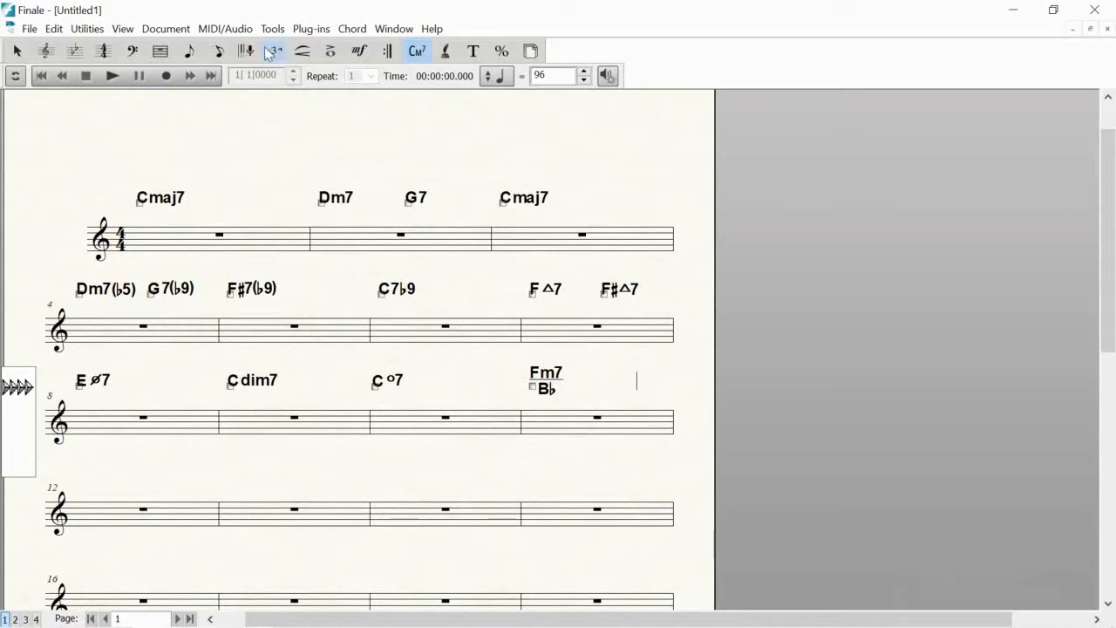
- Enter an A69 chord at the start of measure 12
{"action": "left_click", "coordinate": [89, 491]}
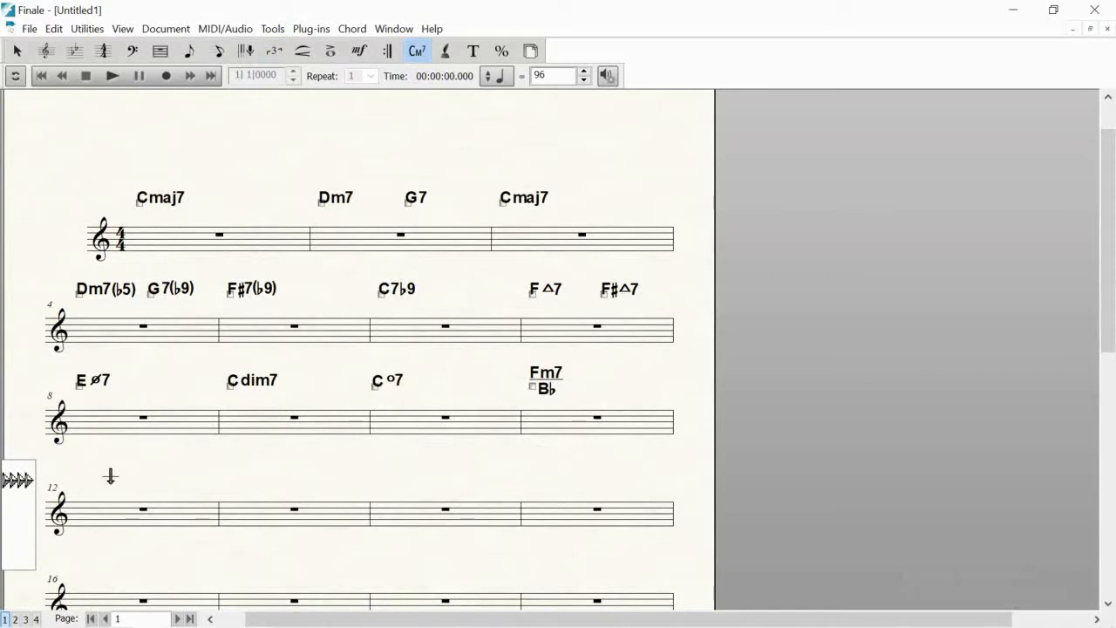
{"action": "type", "text": "A69"}
{"action": "key", "text": "Return"}
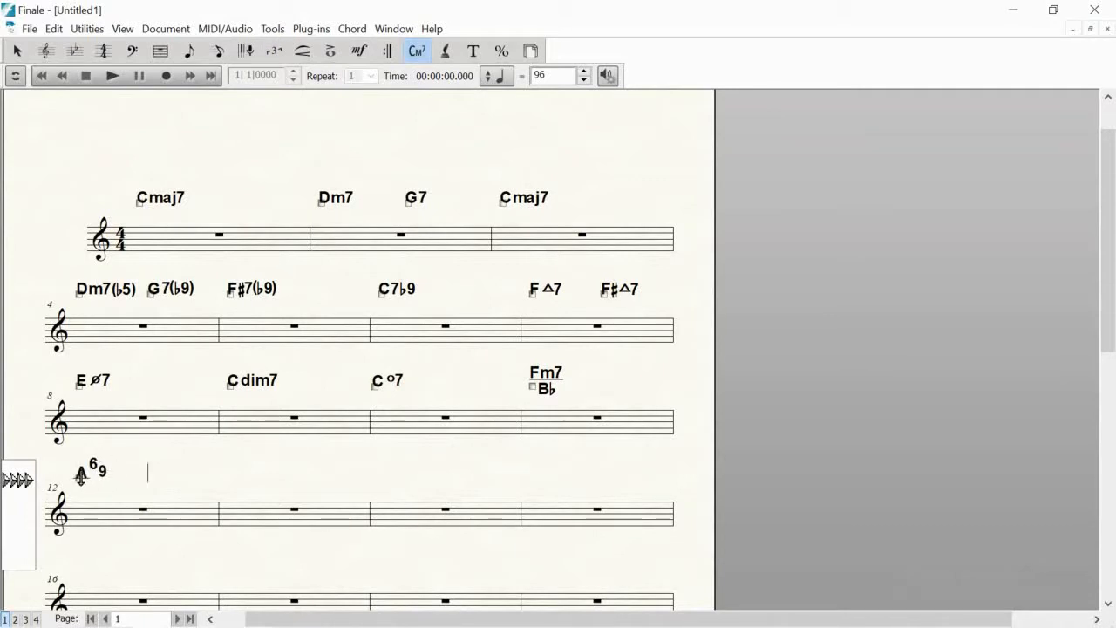
- Edit the A69 chord's suffix and move the 6 down to about 0.014 horizontally and -0.056 vertically
{"action": "right_click", "coordinate": [80, 475]}
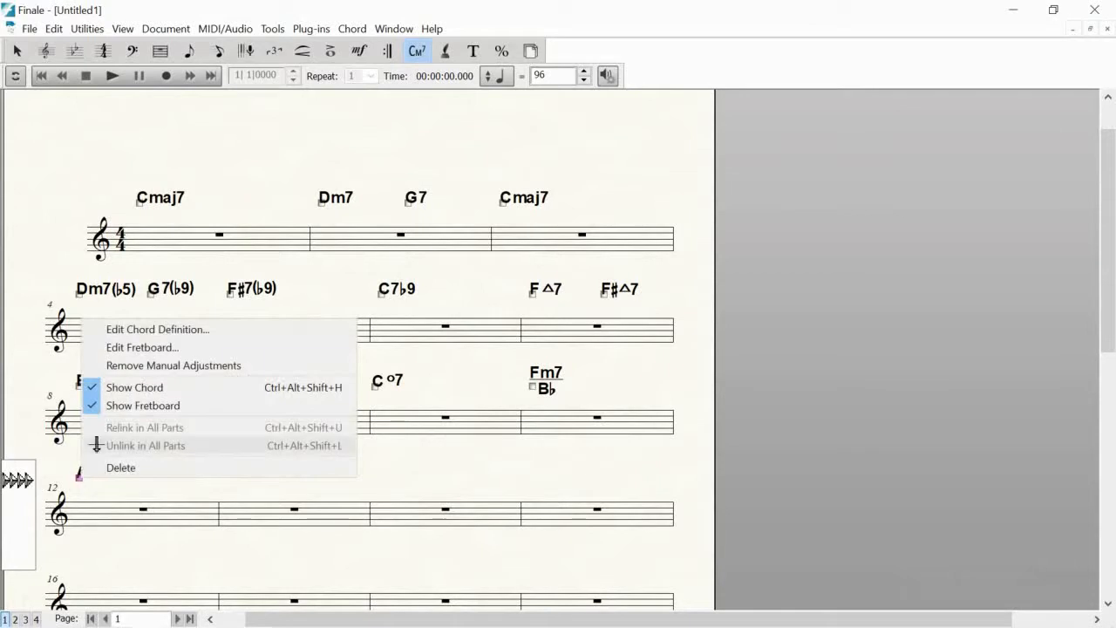
{"action": "left_click", "coordinate": [143, 330]}
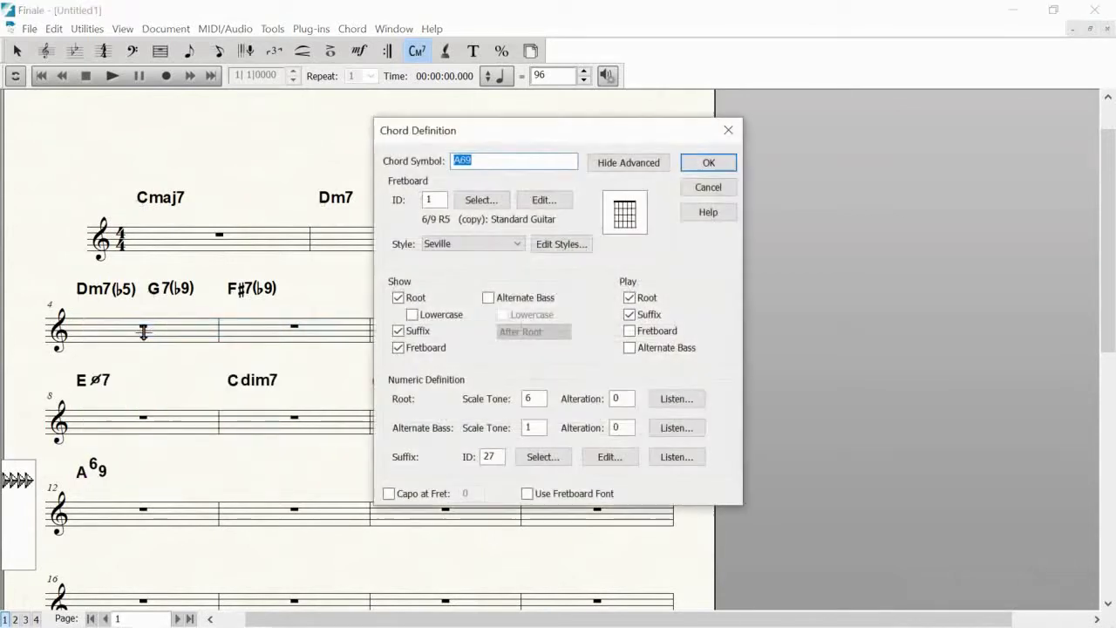
{"action": "left_click", "coordinate": [639, 168]}
{"action": "left_click", "coordinate": [636, 165]}
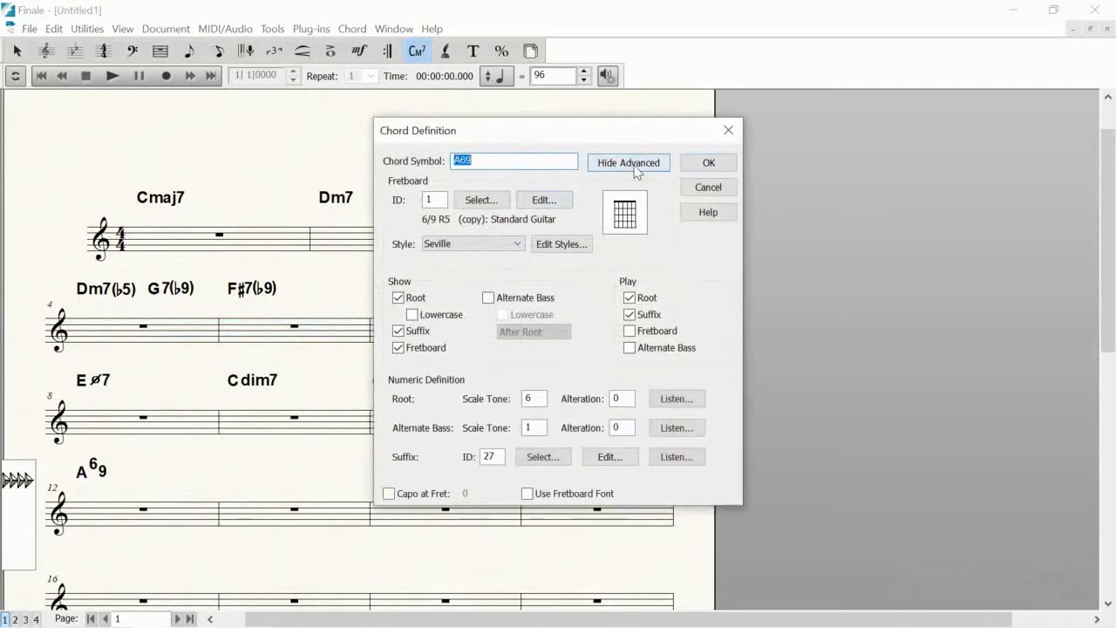
{"action": "left_click", "coordinate": [608, 458]}
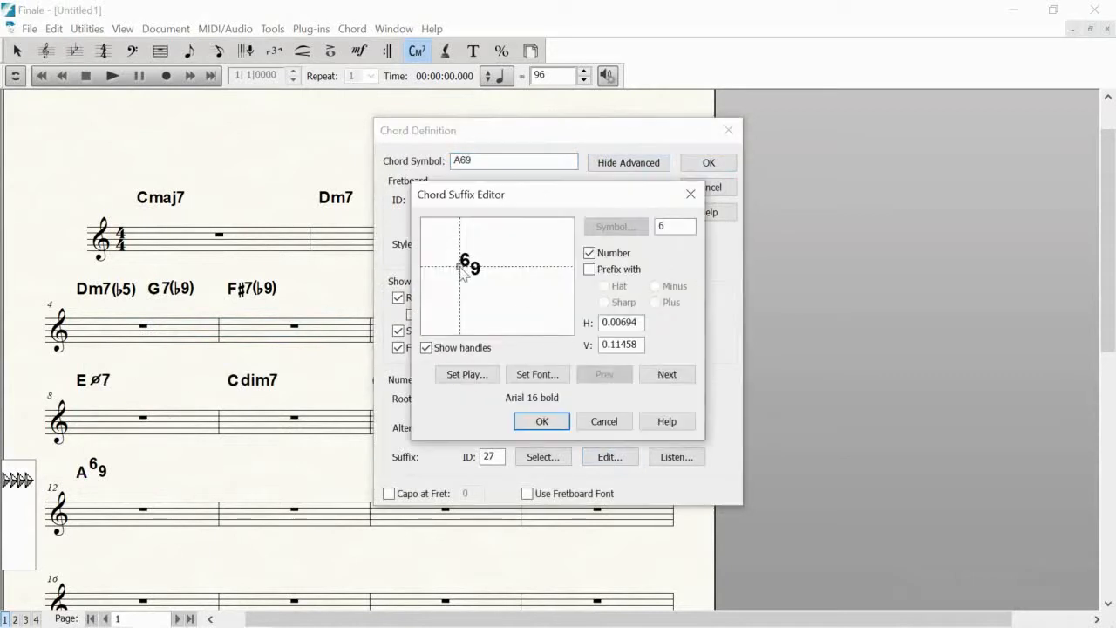
{"action": "left_click_drag", "start_coordinate": [460, 265], "coordinate": [463, 282]}
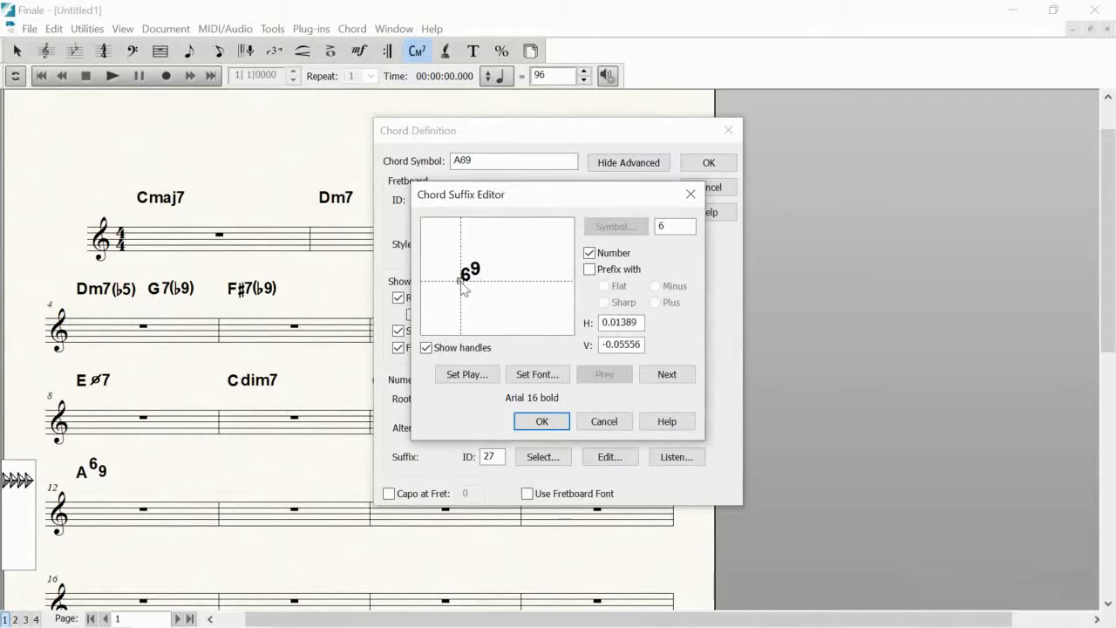
- Set the font size of the 6 in the suffix to 15, keeping Arial Bold
{"action": "left_click", "coordinate": [539, 381]}
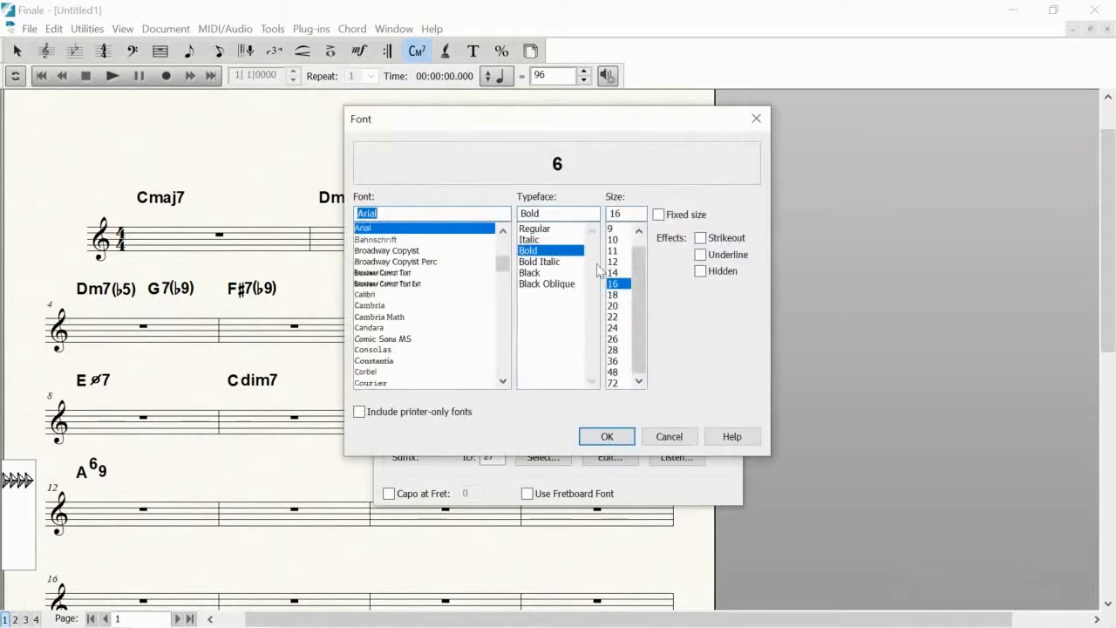
{"action": "double_click", "coordinate": [616, 214]}
{"action": "type", "text": "15"}
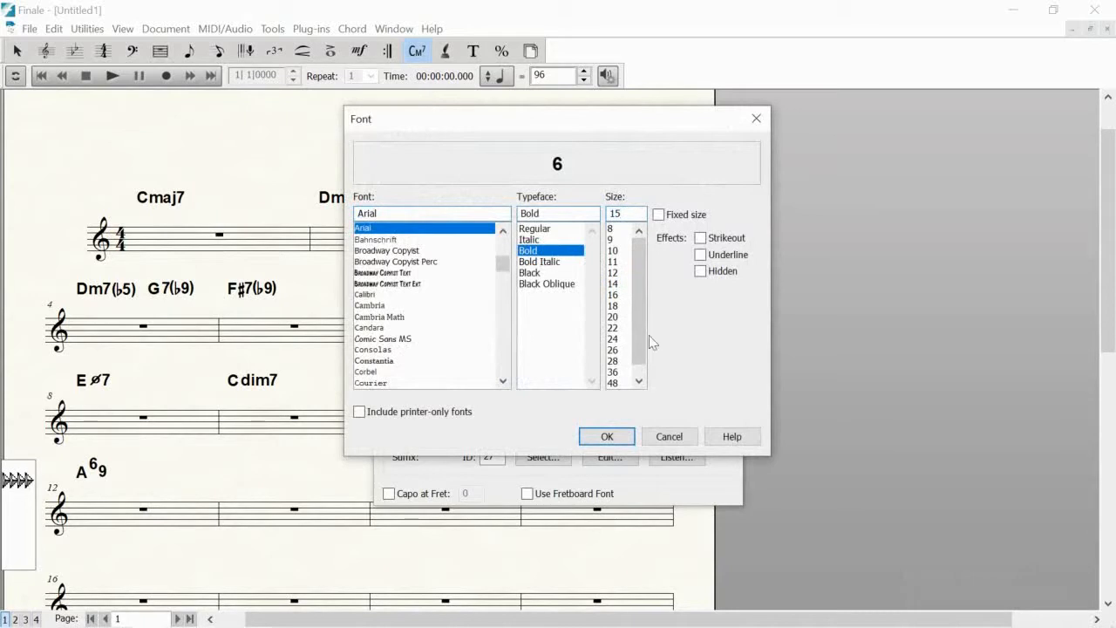
{"action": "left_click", "coordinate": [617, 436]}
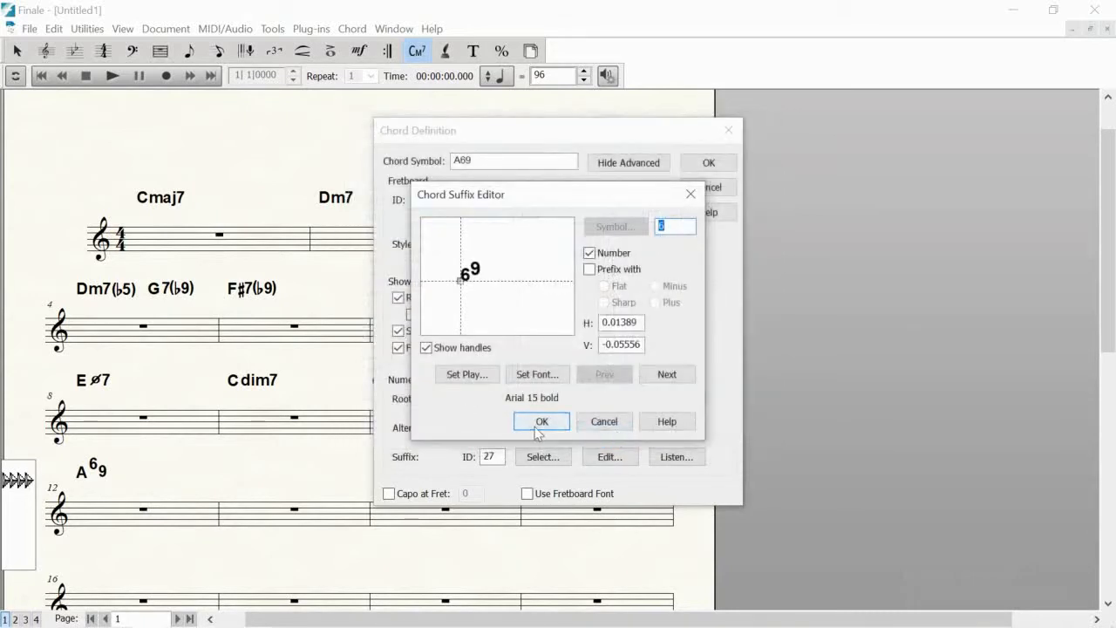
- Move the 9 directly above the 6, to about 0.014 horizontally and 0.104 vertically, and set its font size to 15
{"action": "left_click", "coordinate": [664, 375]}
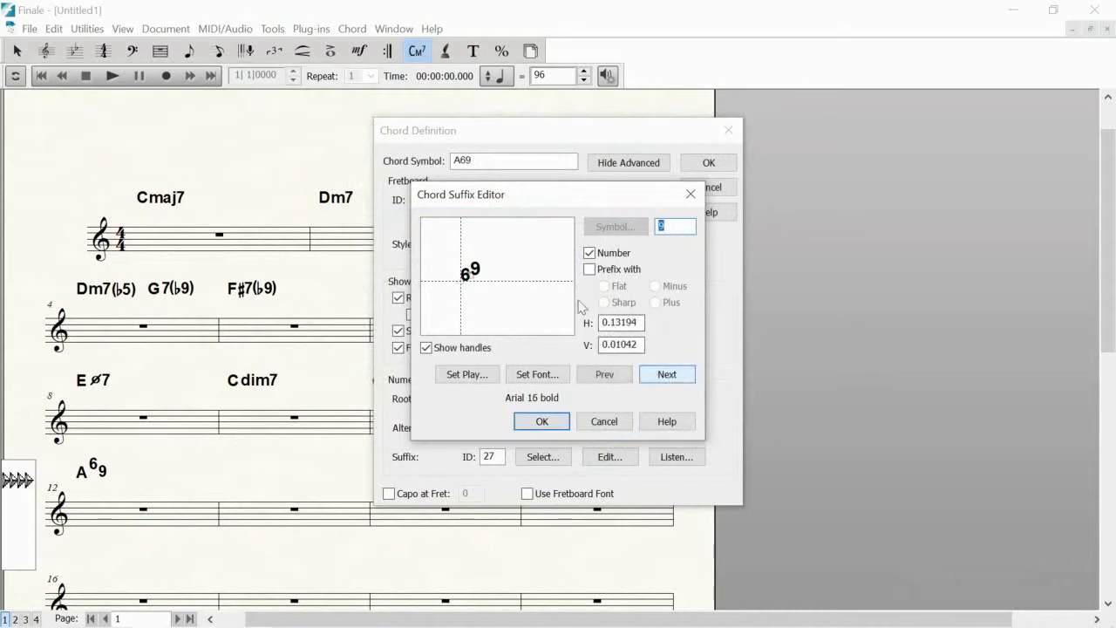
{"action": "left_click_drag", "start_coordinate": [472, 284], "coordinate": [462, 271]}
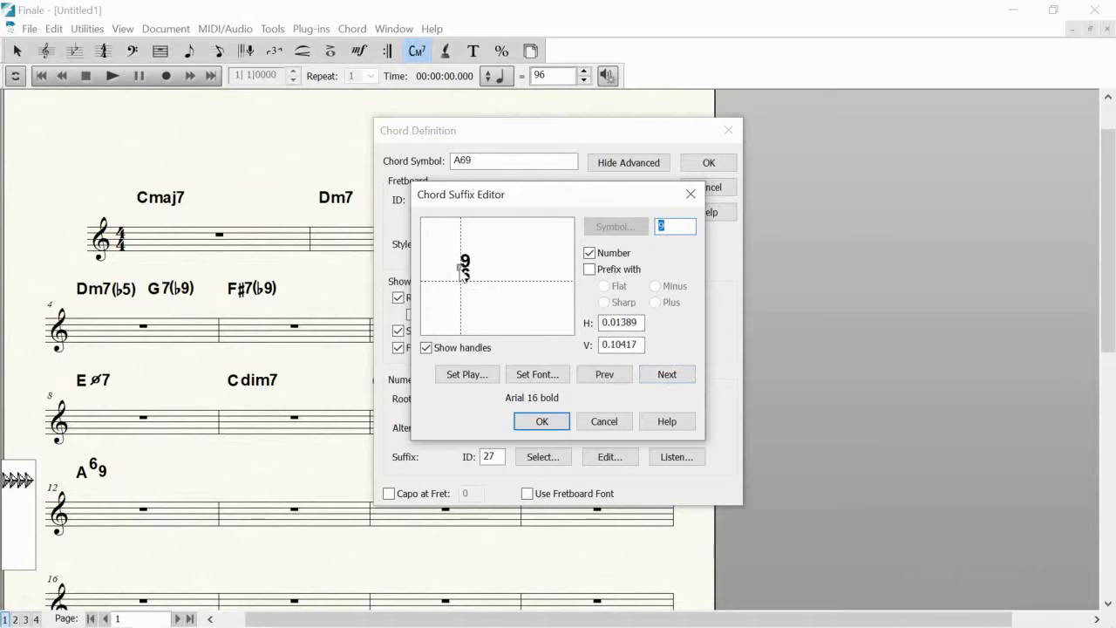
{"action": "left_click", "coordinate": [535, 374]}
{"action": "key", "text": "Tab"}
{"action": "key", "text": "Tab"}
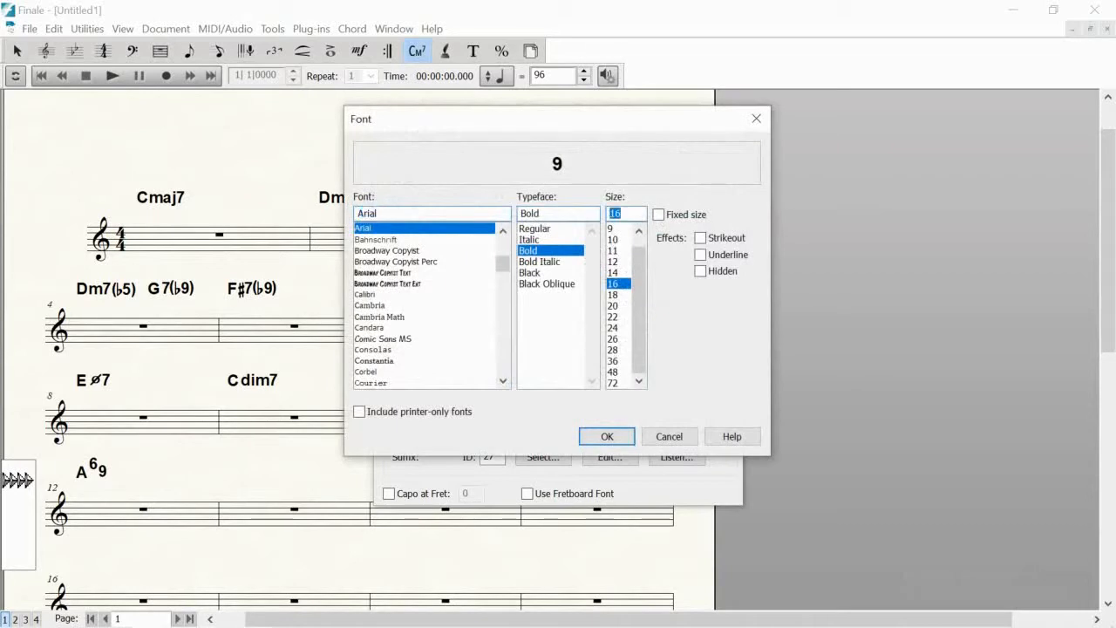
{"action": "type", "text": "15"}
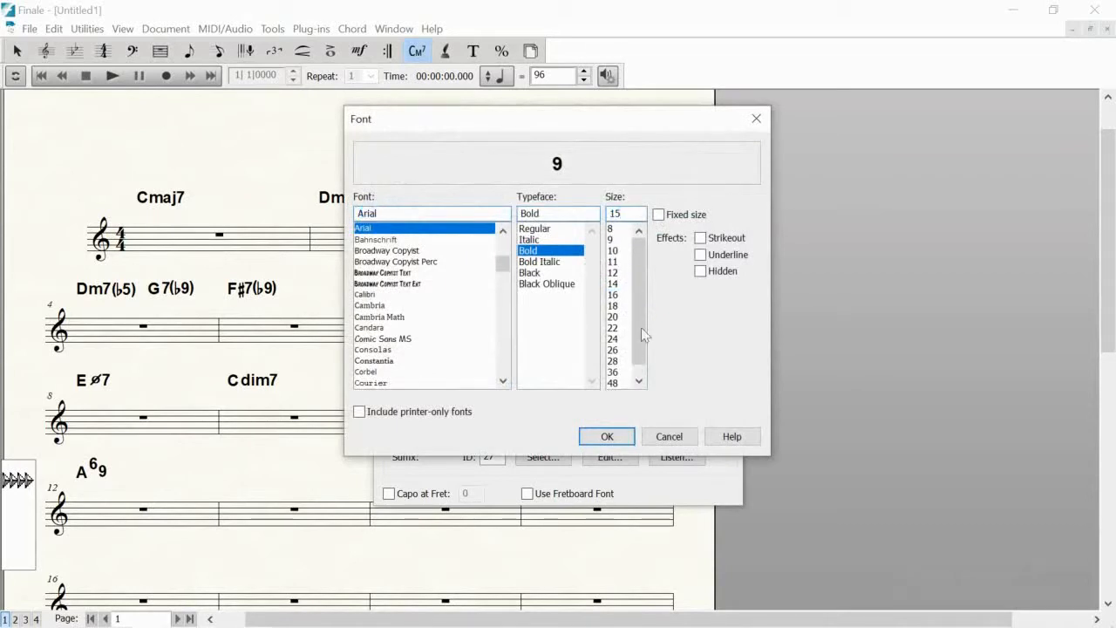
{"action": "left_click", "coordinate": [606, 436]}
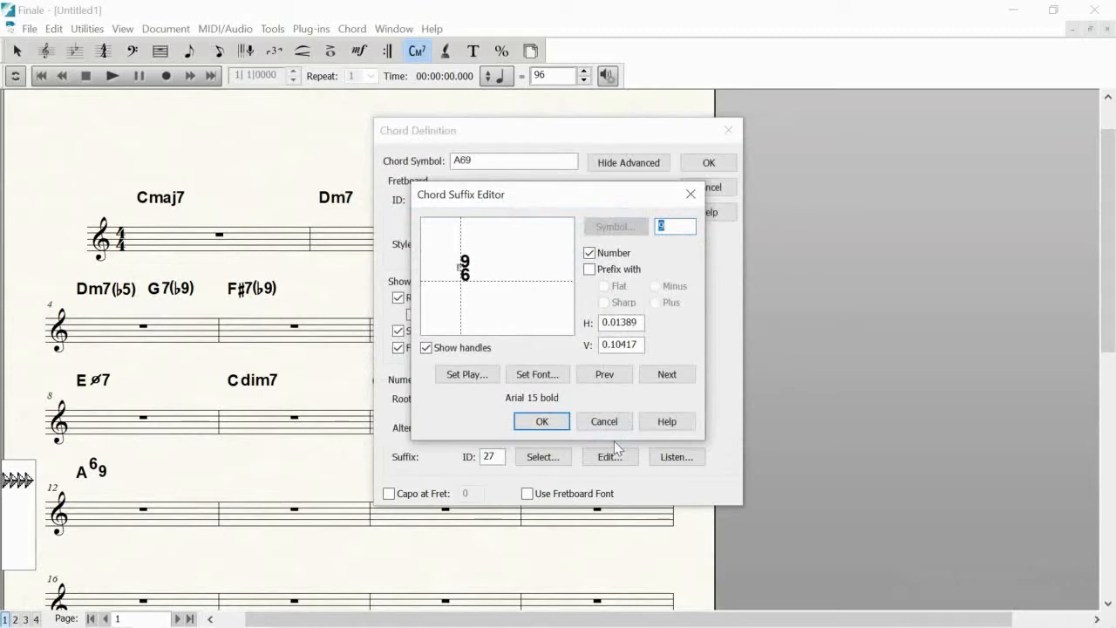
- Apply the stacked 6/9 suffix edits and the chord definition to the A69 chord in measure 12
{"action": "left_click", "coordinate": [542, 422]}
{"action": "left_click", "coordinate": [710, 163]}
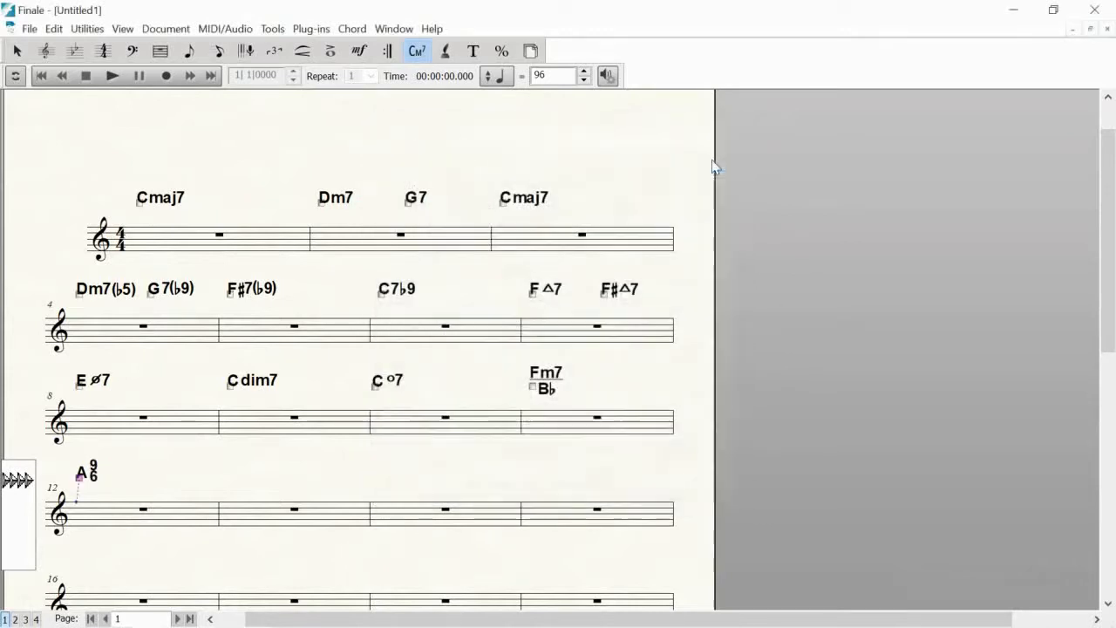
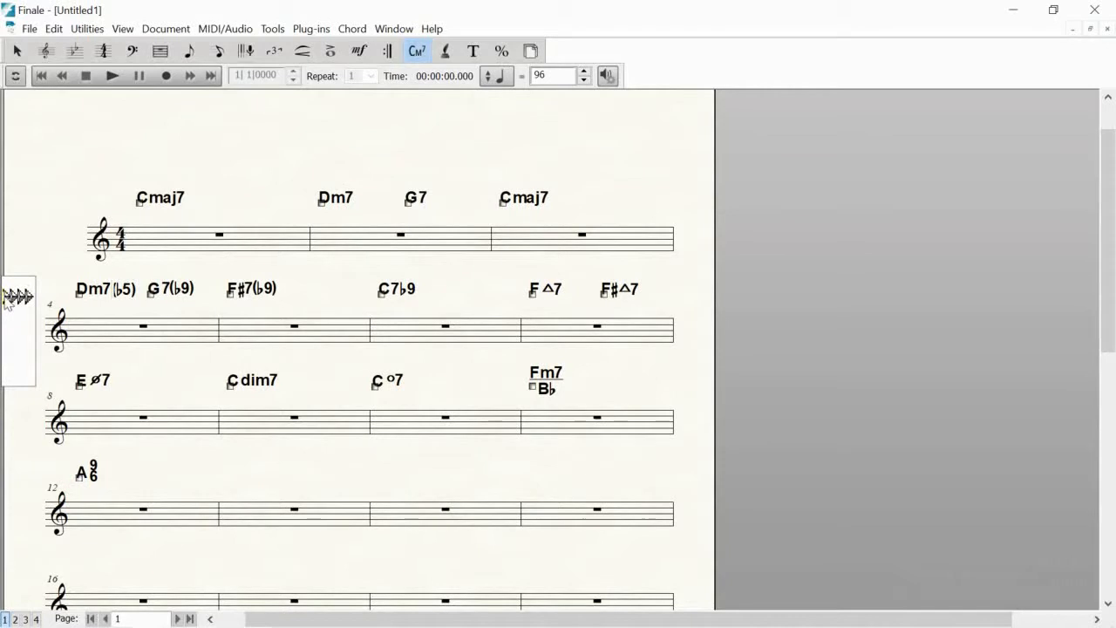
- Shift the chord baseline of the whole score up and down, settling slightly below its starting height
{"action": "left_click_drag", "start_coordinate": [7, 295], "coordinate": [7, 288]}
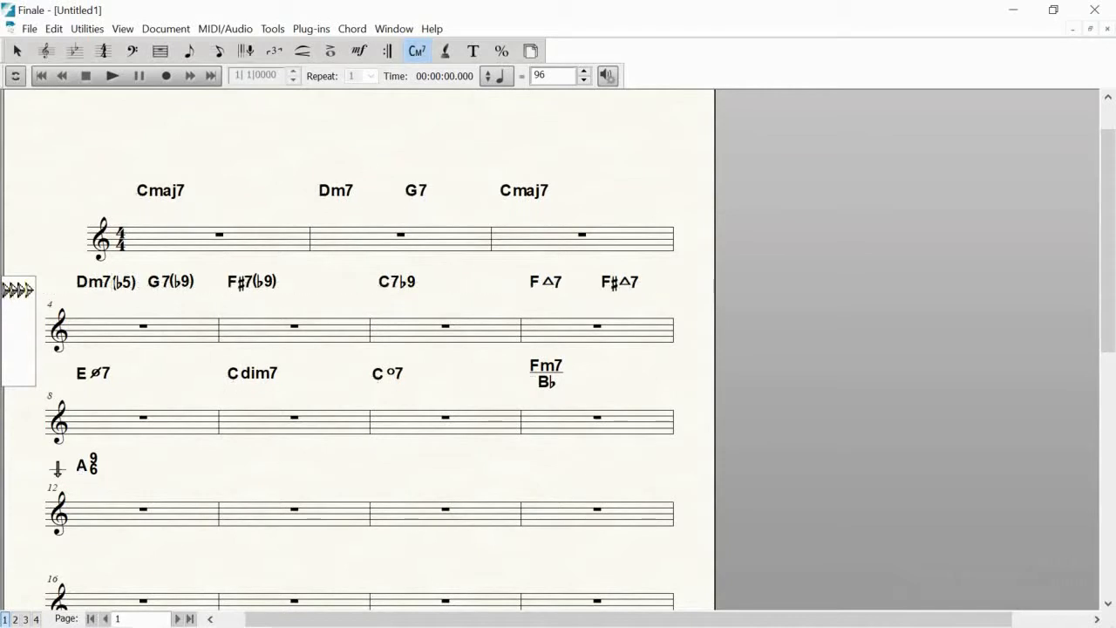
{"action": "left_click_drag", "start_coordinate": [22, 296], "coordinate": [9, 314]}
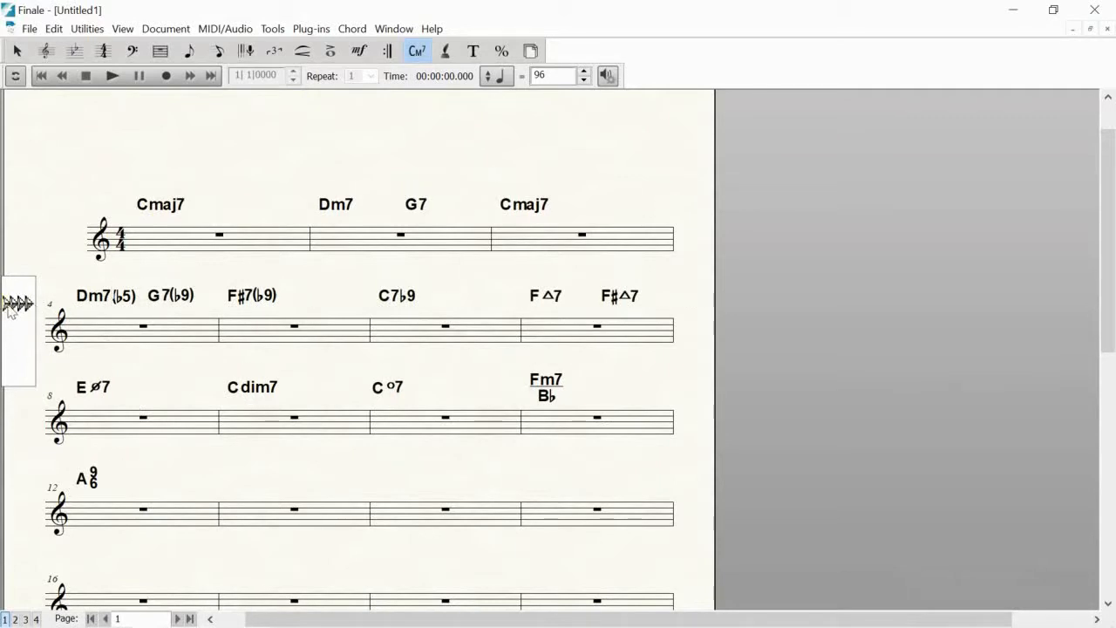
{"action": "left_click_drag", "start_coordinate": [7, 312], "coordinate": [7, 308]}
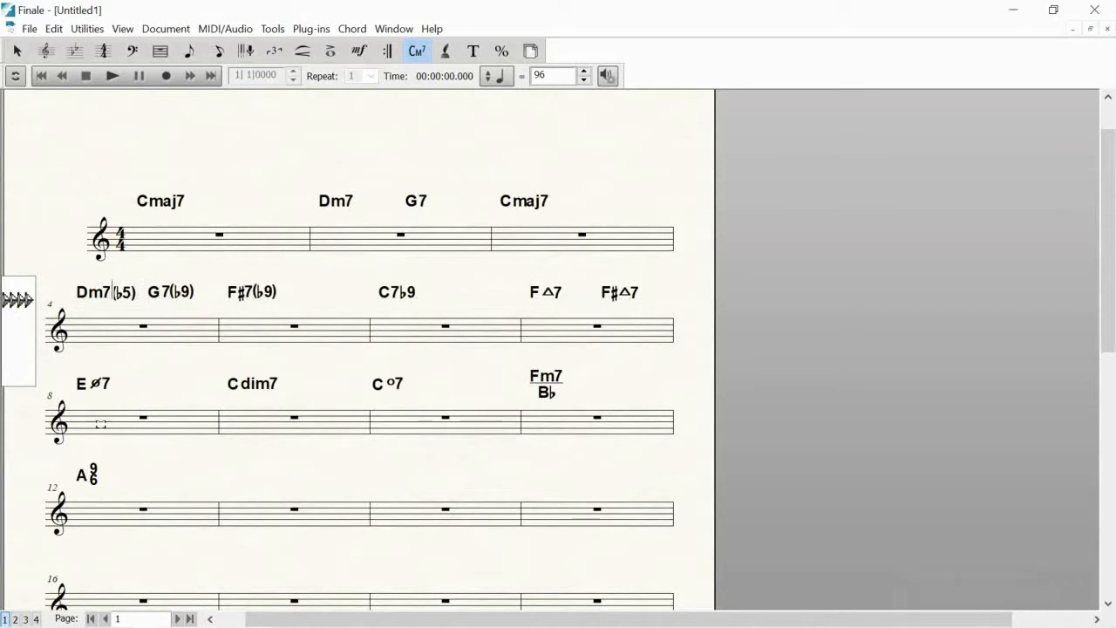
- Adjust the chord baseline of only the system starting at measure 8 so its chords sit slightly higher above the staff
{"action": "left_click", "coordinate": [84, 418]}
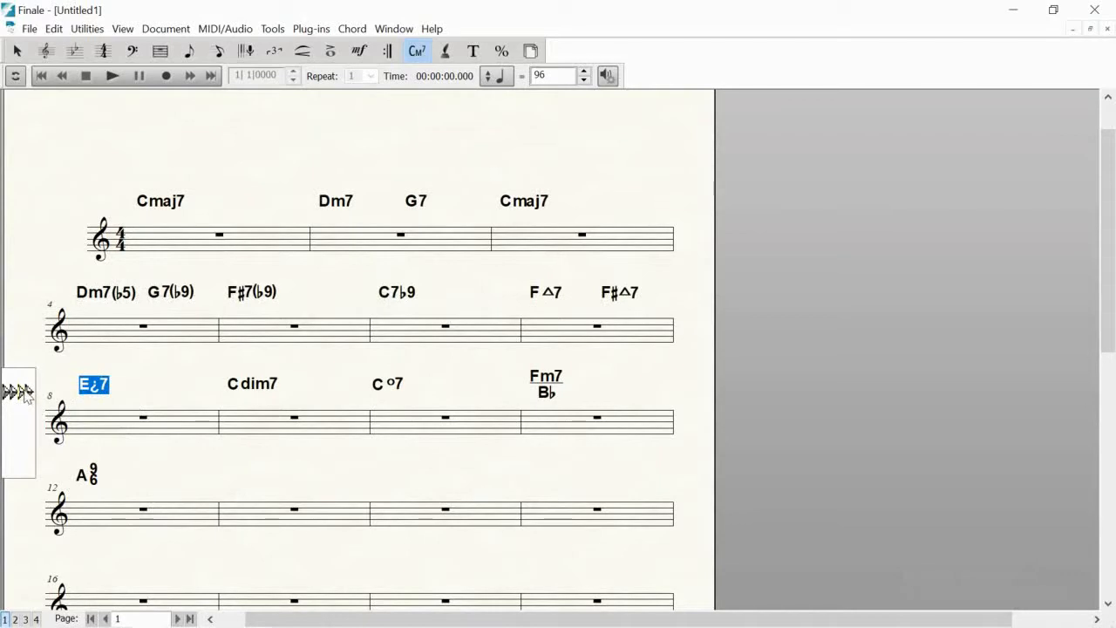
{"action": "left_click_drag", "start_coordinate": [20, 392], "coordinate": [25, 381]}
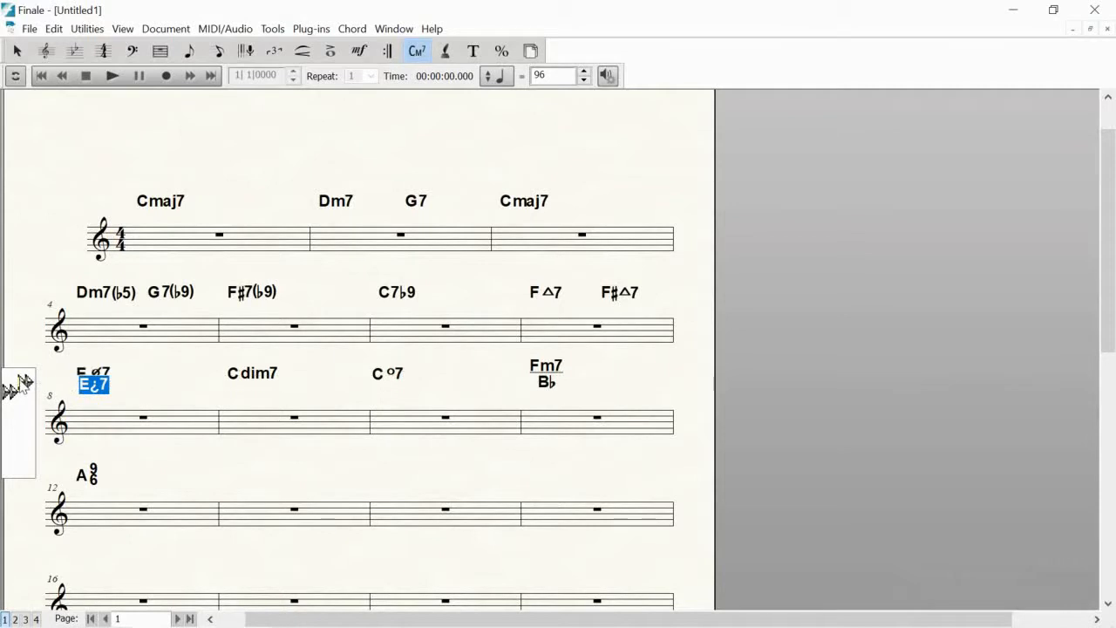
{"action": "left_click", "coordinate": [190, 379]}
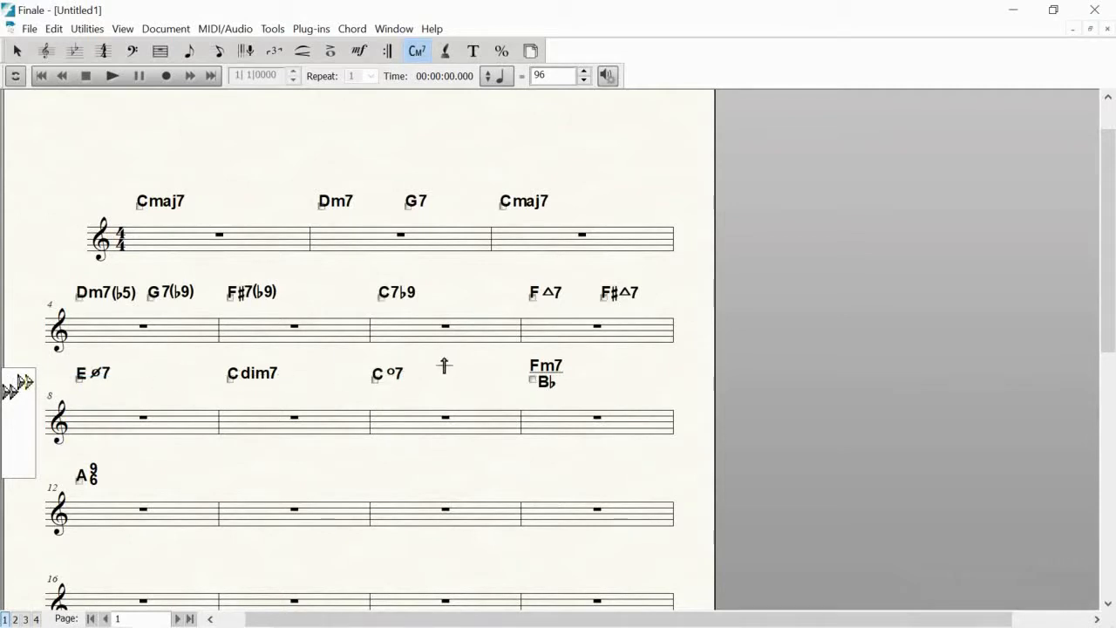
{"action": "left_click_drag", "start_coordinate": [24, 382], "coordinate": [19, 464]}
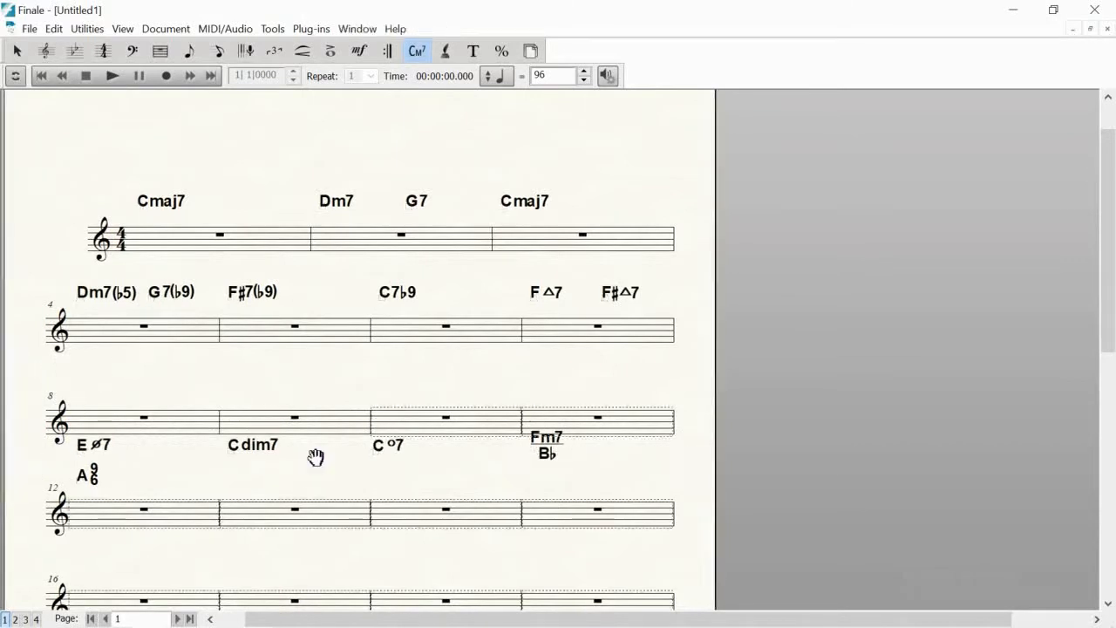
{"action": "left_click_drag", "start_coordinate": [308, 459], "coordinate": [305, 427]}
{"action": "left_click_drag", "start_coordinate": [23, 426], "coordinate": [20, 359]}
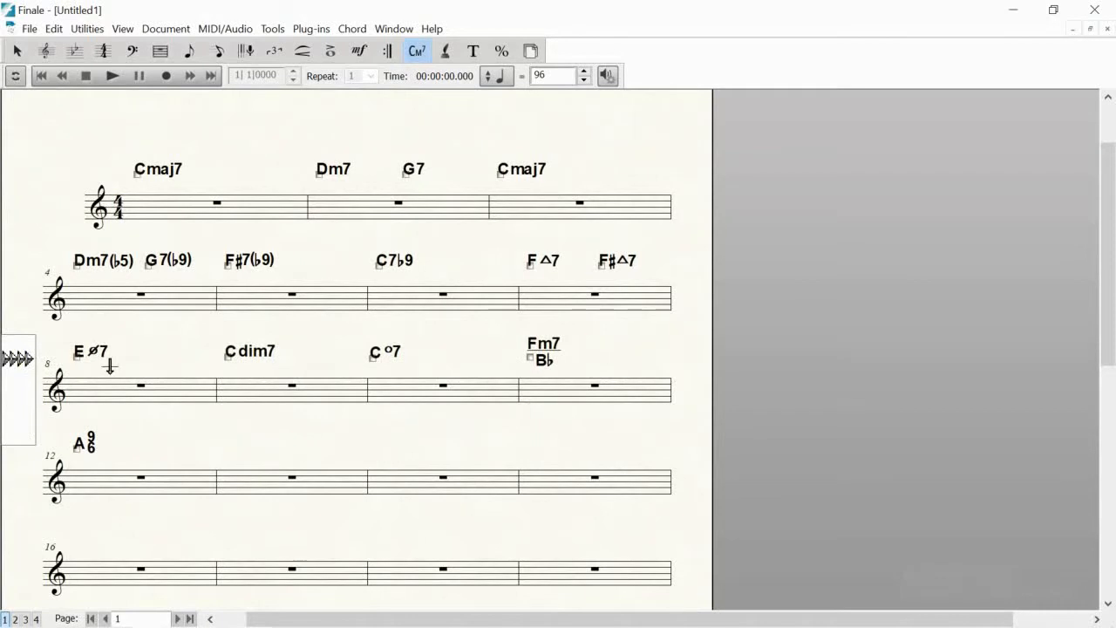
{"action": "left_click_drag", "start_coordinate": [21, 356], "coordinate": [19, 355]}
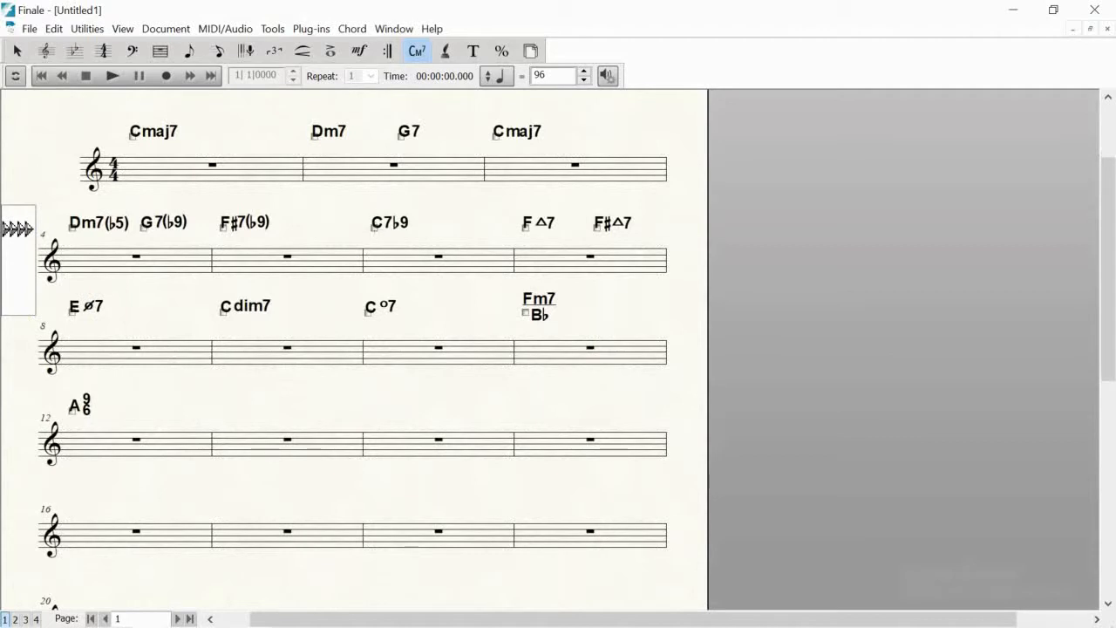
- Reposition only the C7♭9 chord in measure 6, moving it slightly closer to the barline before it
{"action": "scroll", "coordinate": [331, 219], "scroll_direction": "down", "scroll_amount": 1}
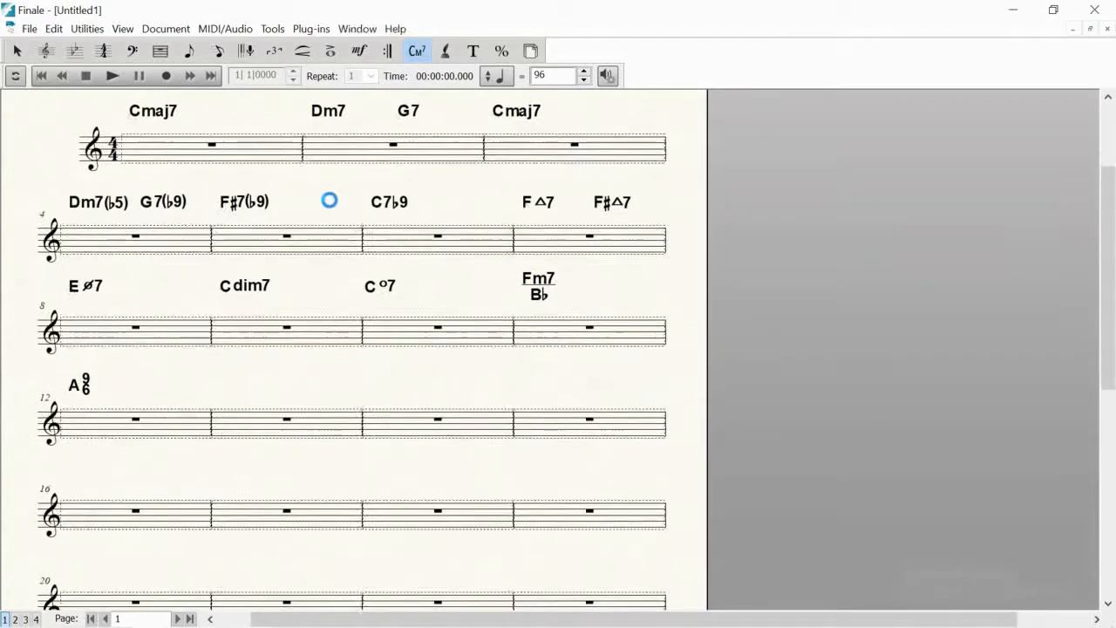
{"action": "left_click", "coordinate": [375, 207]}
{"action": "left_click_drag", "start_coordinate": [335, 207], "coordinate": [357, 224]}
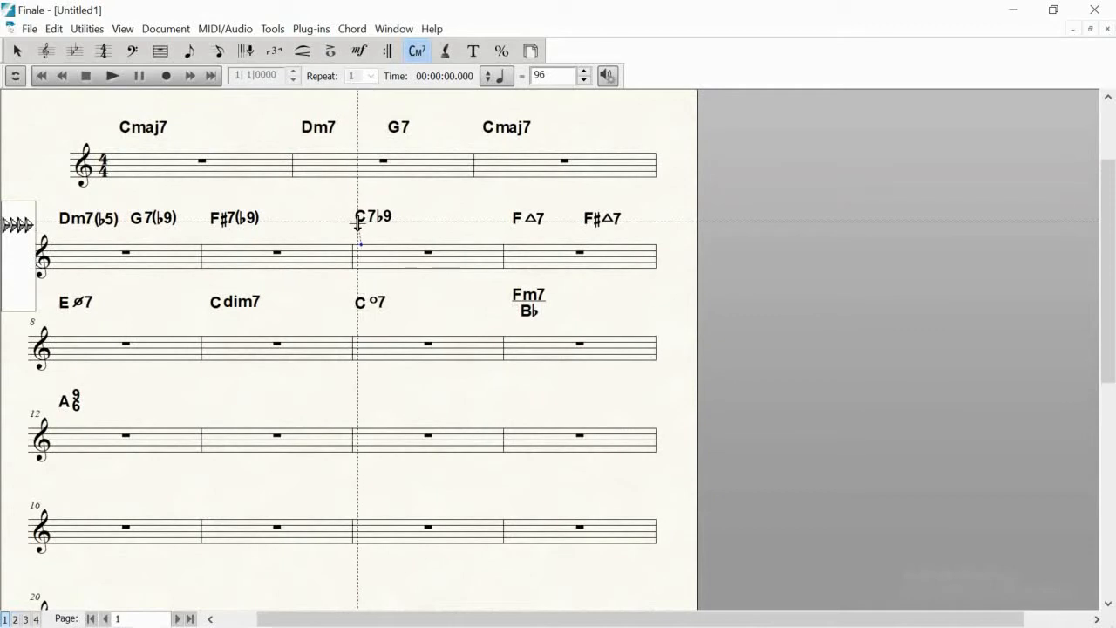
{"action": "mouse_move", "coordinate": [358, 224]}
{"action": "left_mouse_down"}
{"action": "mouse_move", "coordinate": [358, 209]}
{"action": "mouse_move", "coordinate": [357, 225]}
{"action": "left_mouse_up"}
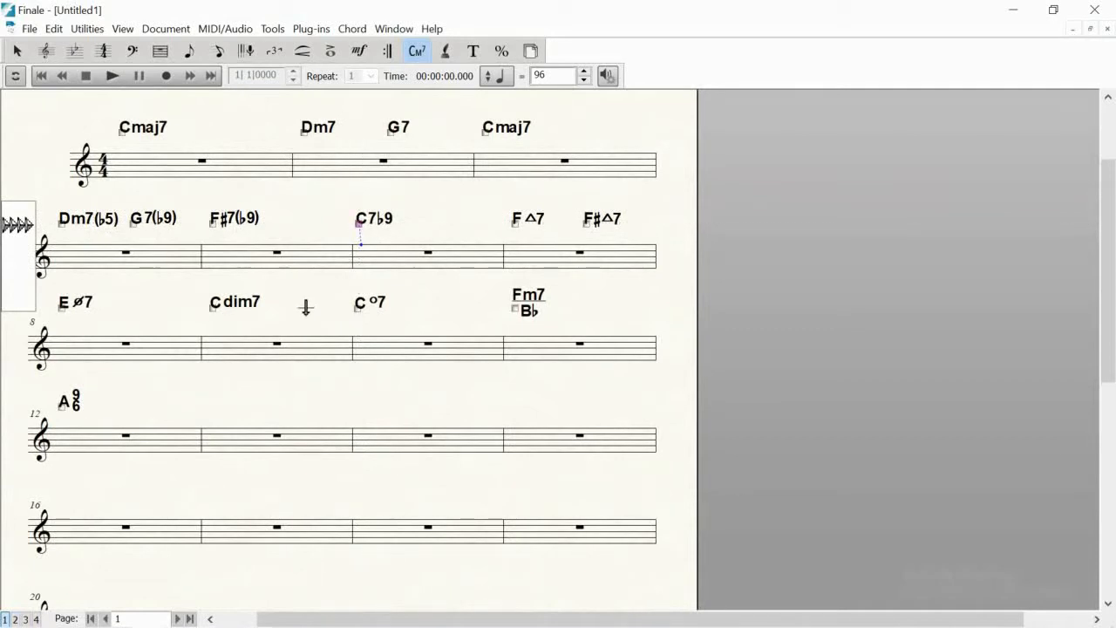
- Turn off chord playback and check the setting among the chord options
{"action": "left_click", "coordinate": [353, 30]}
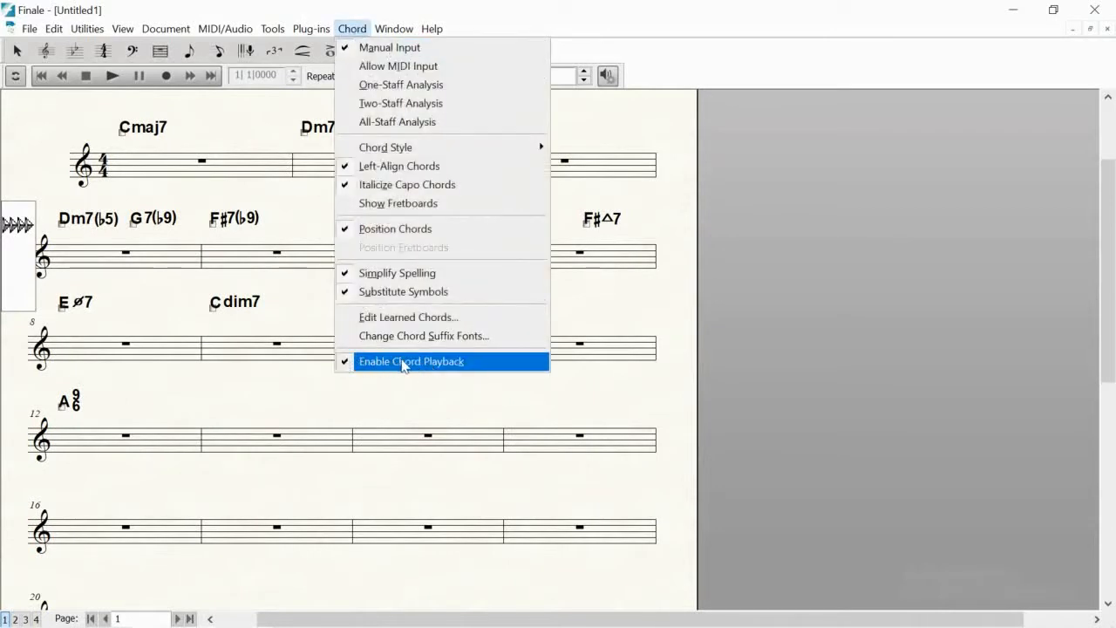
{"action": "left_click", "coordinate": [346, 363]}
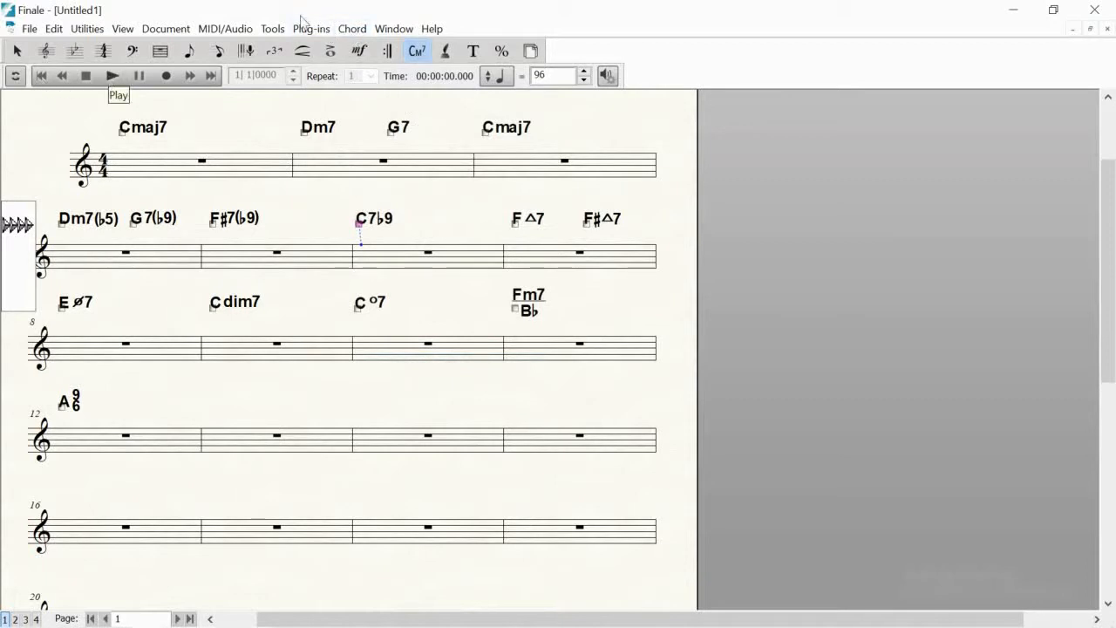
{"action": "left_click", "coordinate": [353, 28]}
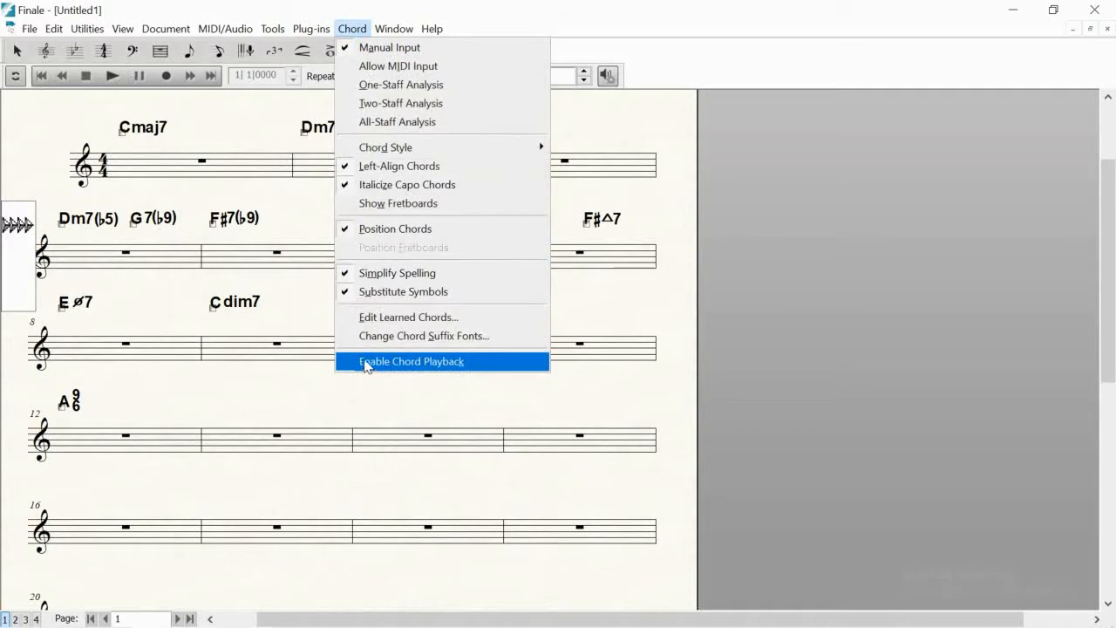
{"action": "left_click", "coordinate": [300, 382]}
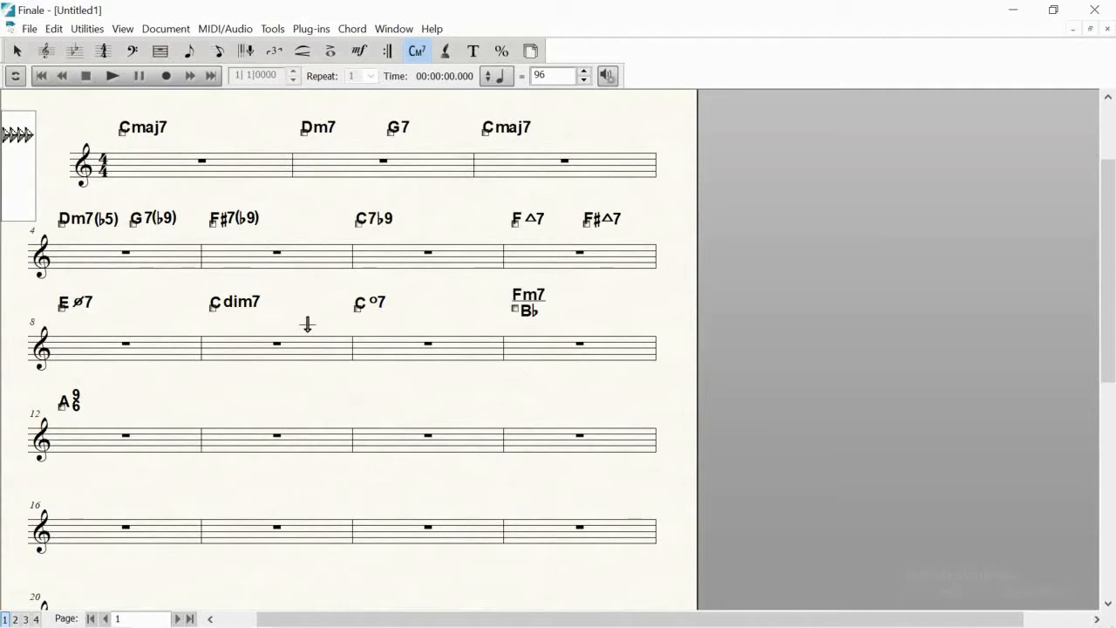
- Turn chord playback on and listen to the opening measures of the score
{"action": "left_click", "coordinate": [353, 28]}
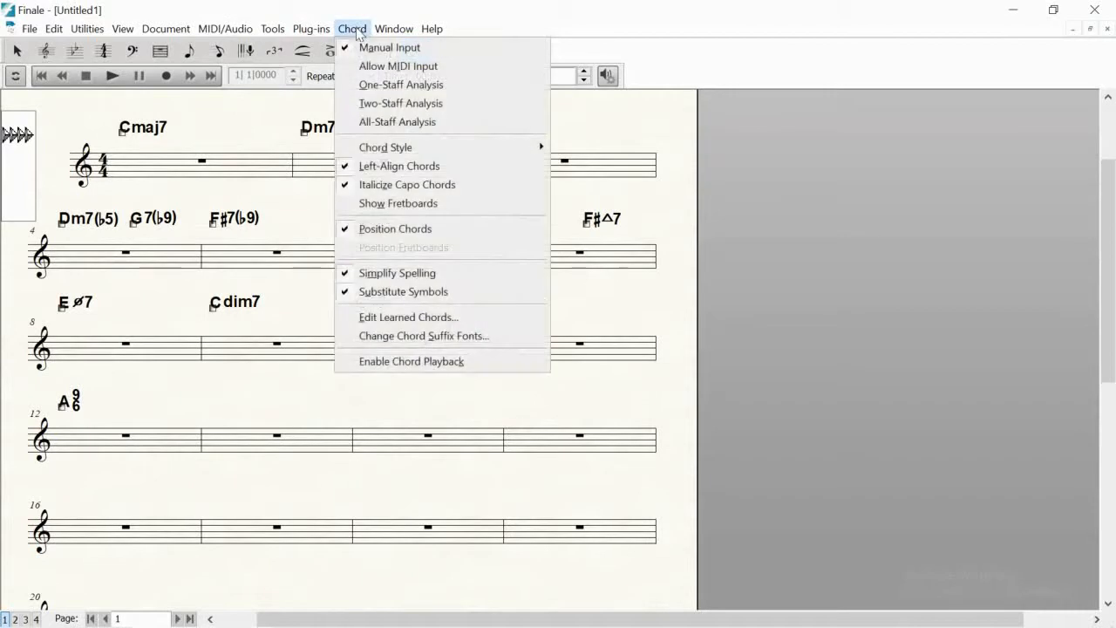
{"action": "left_click", "coordinate": [370, 368]}
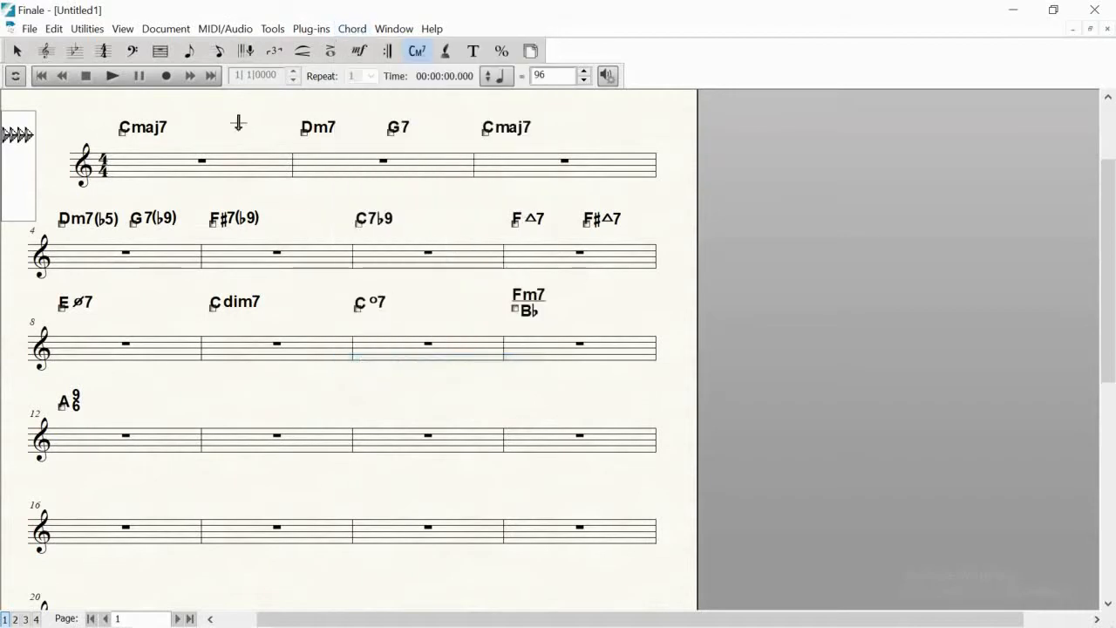
{"action": "left_click", "coordinate": [112, 77]}
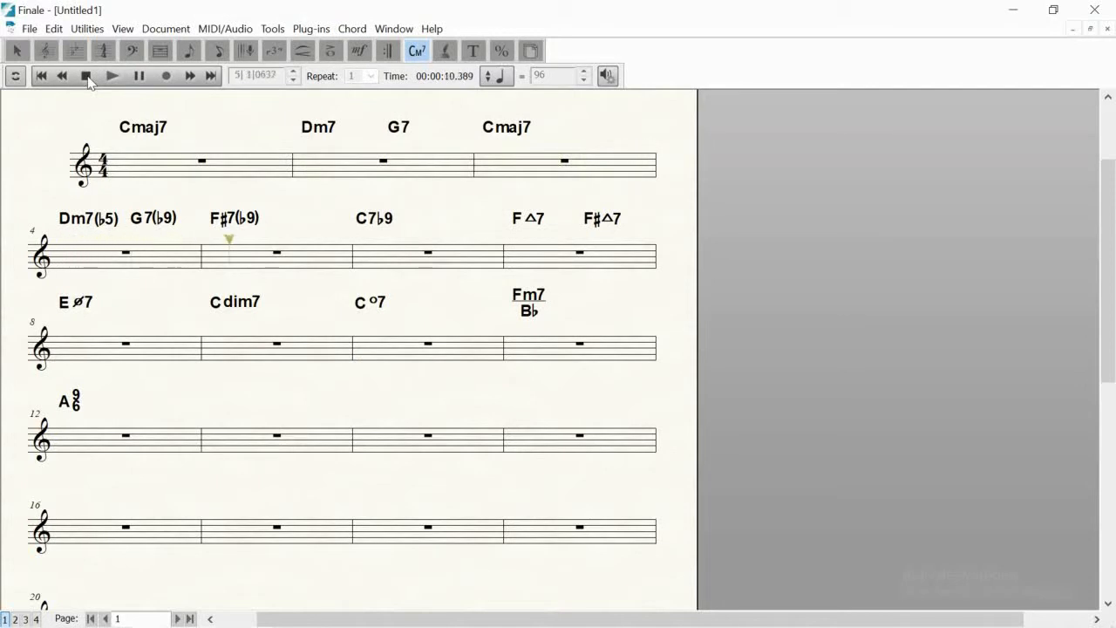
{"action": "left_click", "coordinate": [86, 76]}
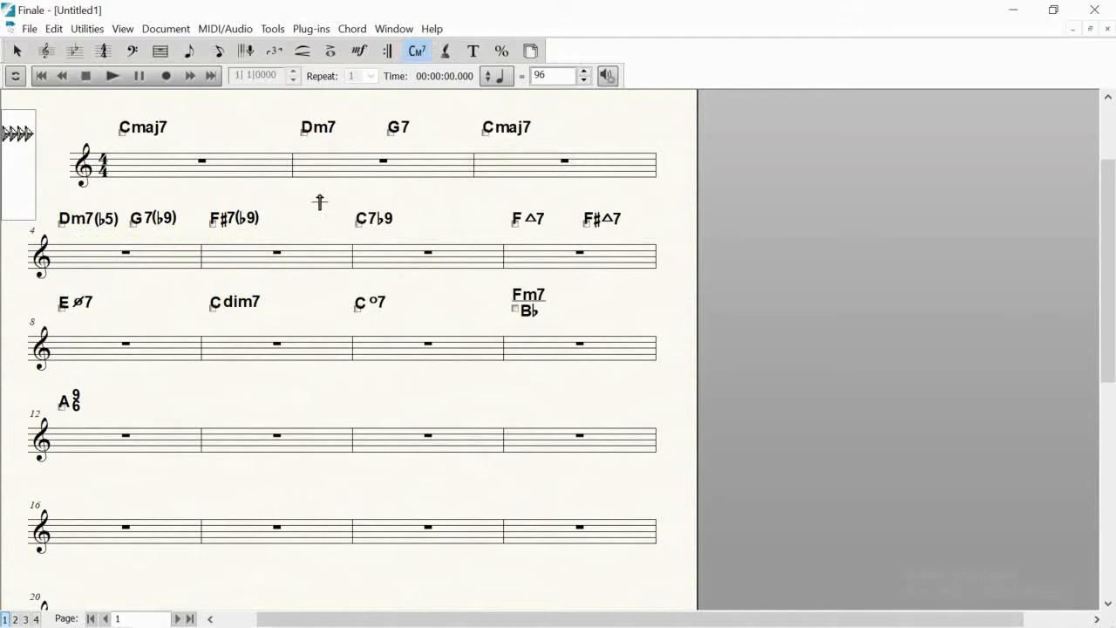
- Disable chord playback for the score
{"action": "left_click", "coordinate": [353, 29]}
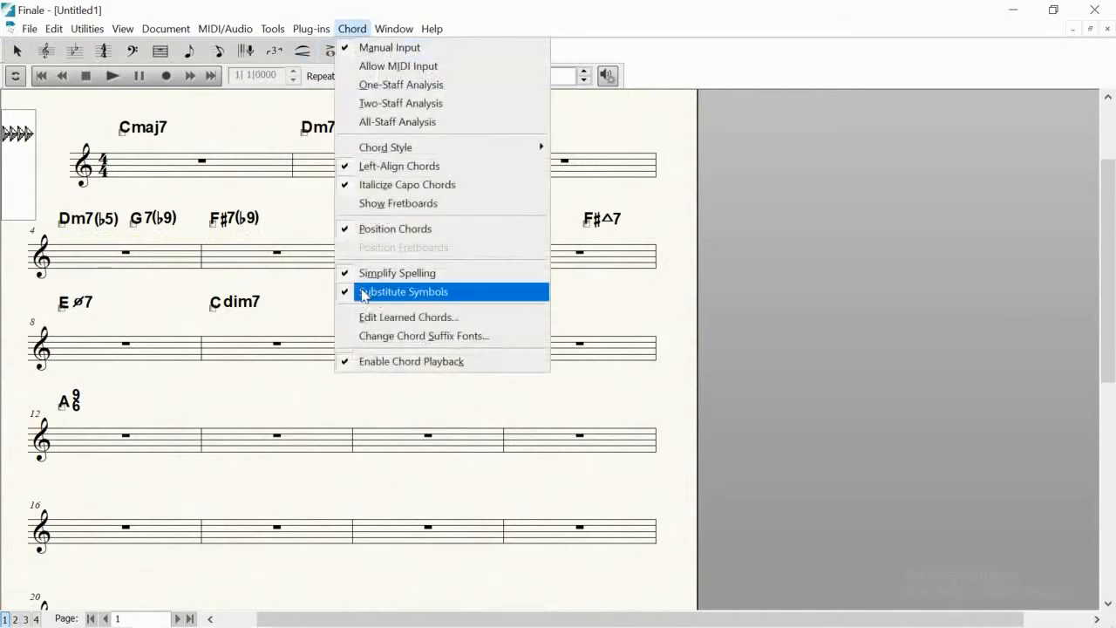
{"action": "left_click", "coordinate": [348, 365]}
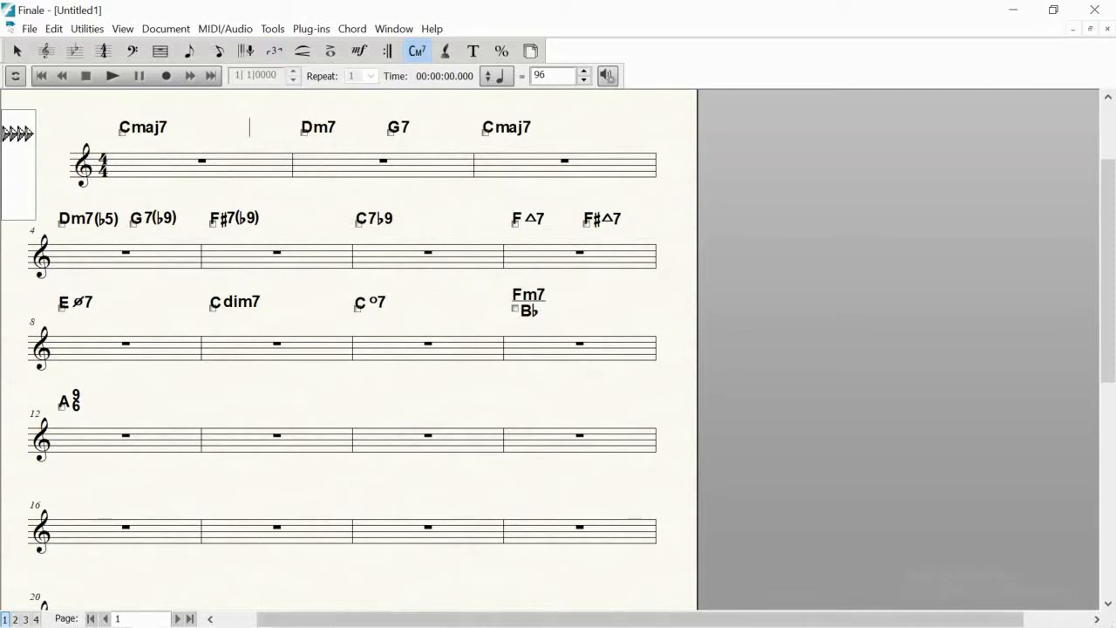
{"action": "mouse_move", "coordinate": [380, 621]}
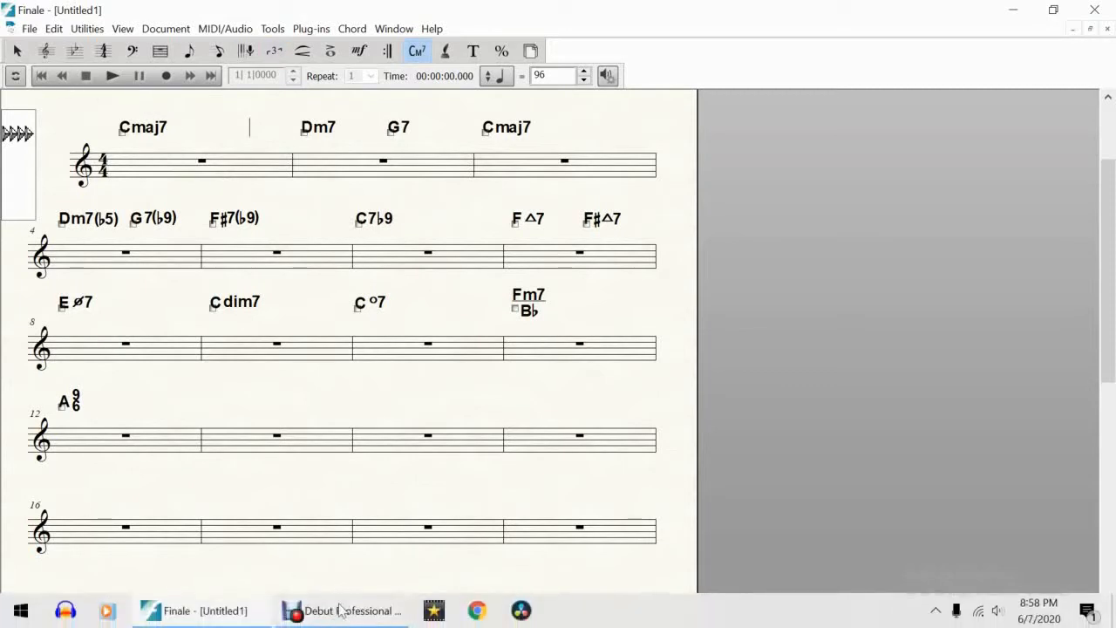
{"action": "left_click", "coordinate": [341, 614]}
{"action": "left_click", "coordinate": [400, 579]}
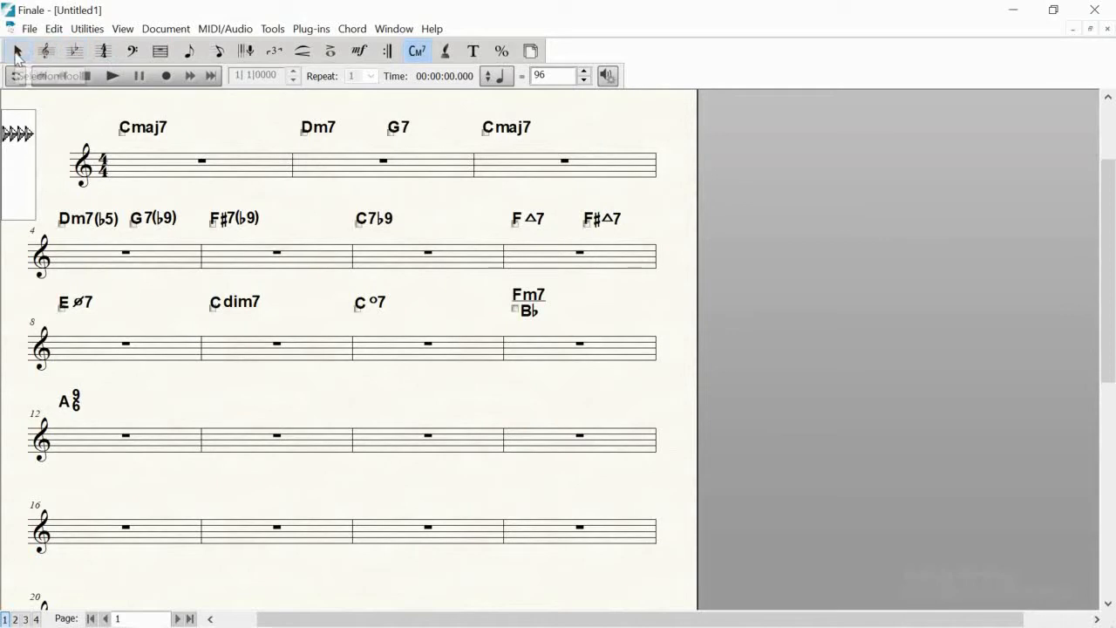
- Select measures 1 through 12 with the Selection tool
{"action": "left_click", "coordinate": [17, 53]}
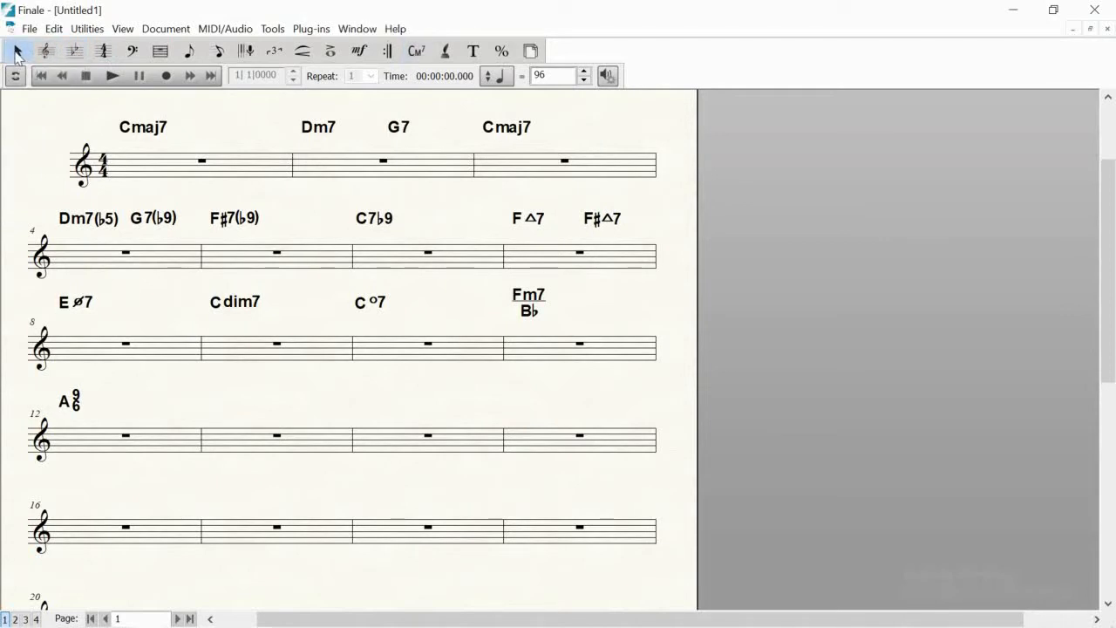
{"action": "left_click", "coordinate": [153, 167]}
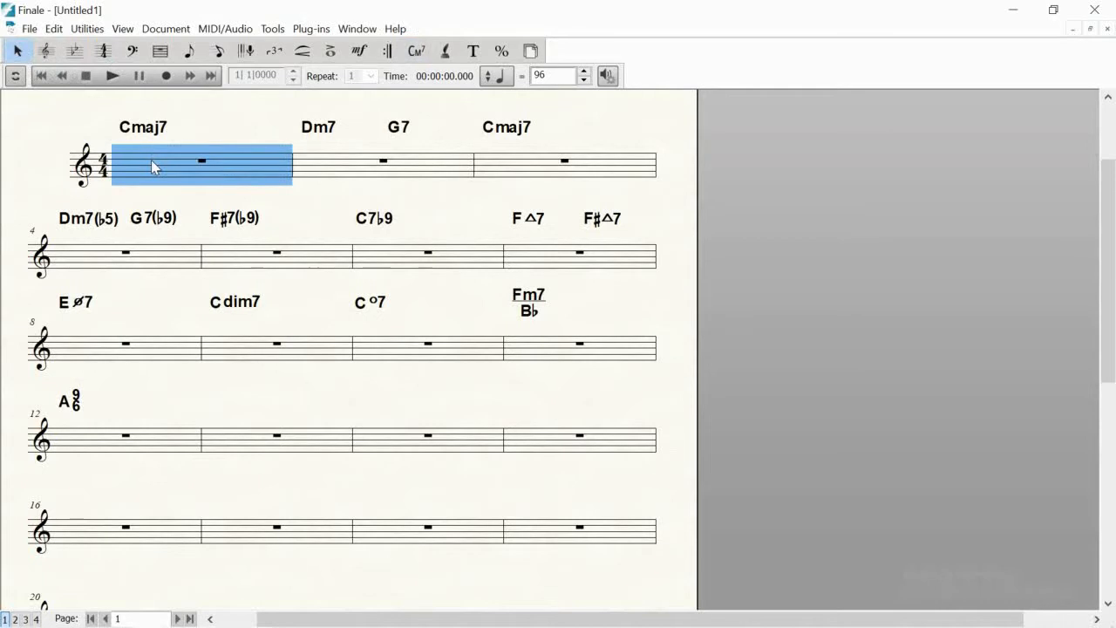
{"action": "left_click", "coordinate": [145, 443], "text": "shift"}
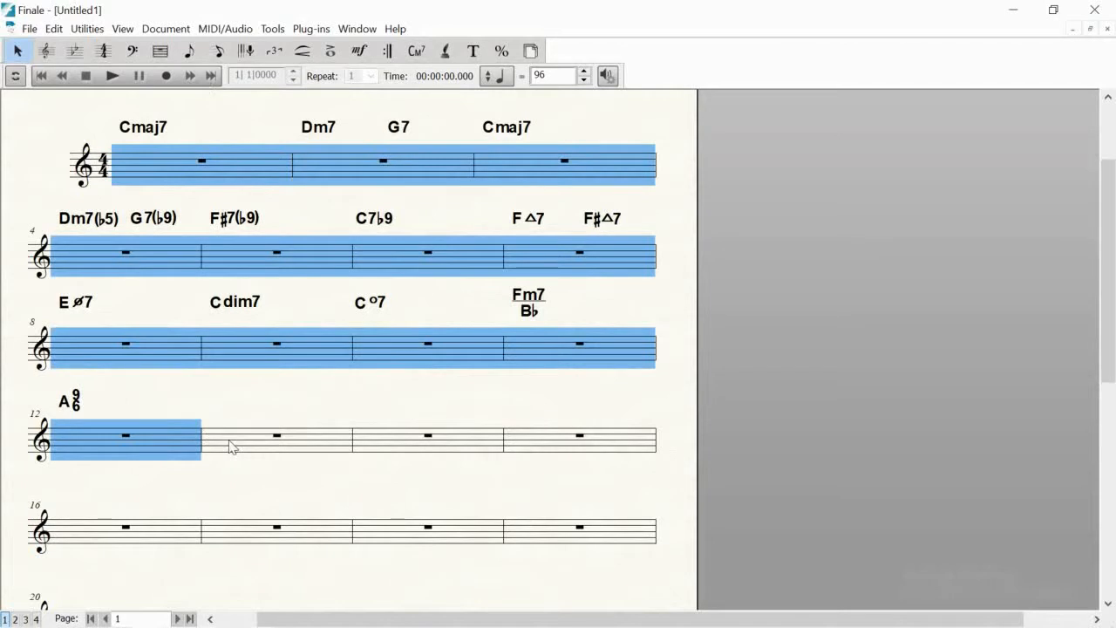
{"action": "key", "text": "ctrl+alt+f"}
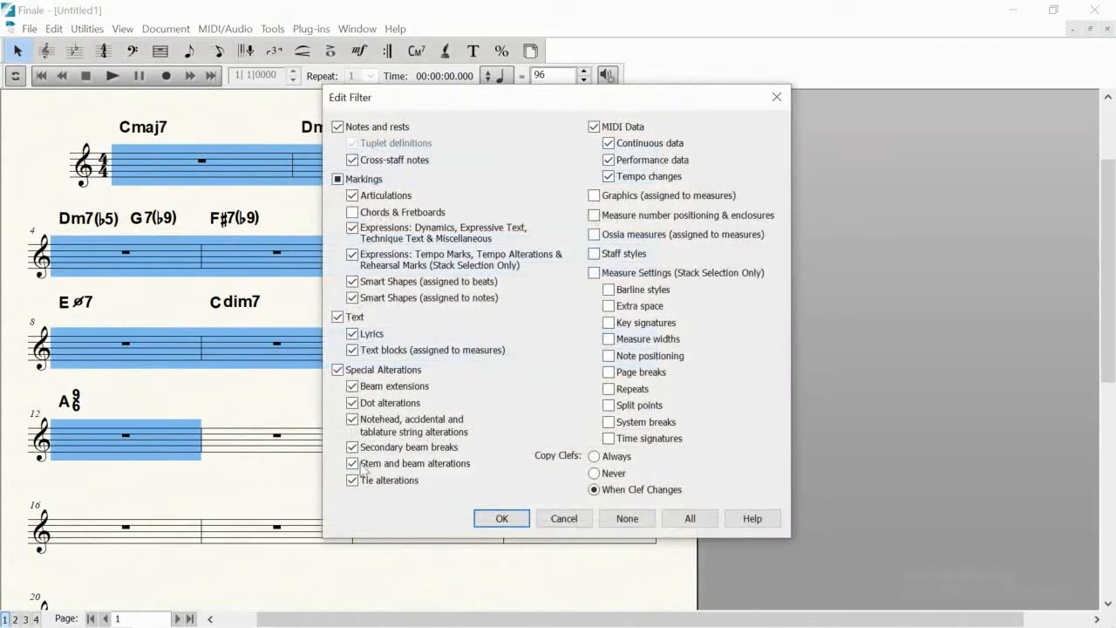
{"action": "left_click", "coordinate": [337, 370]}
{"action": "left_click", "coordinate": [338, 317]}
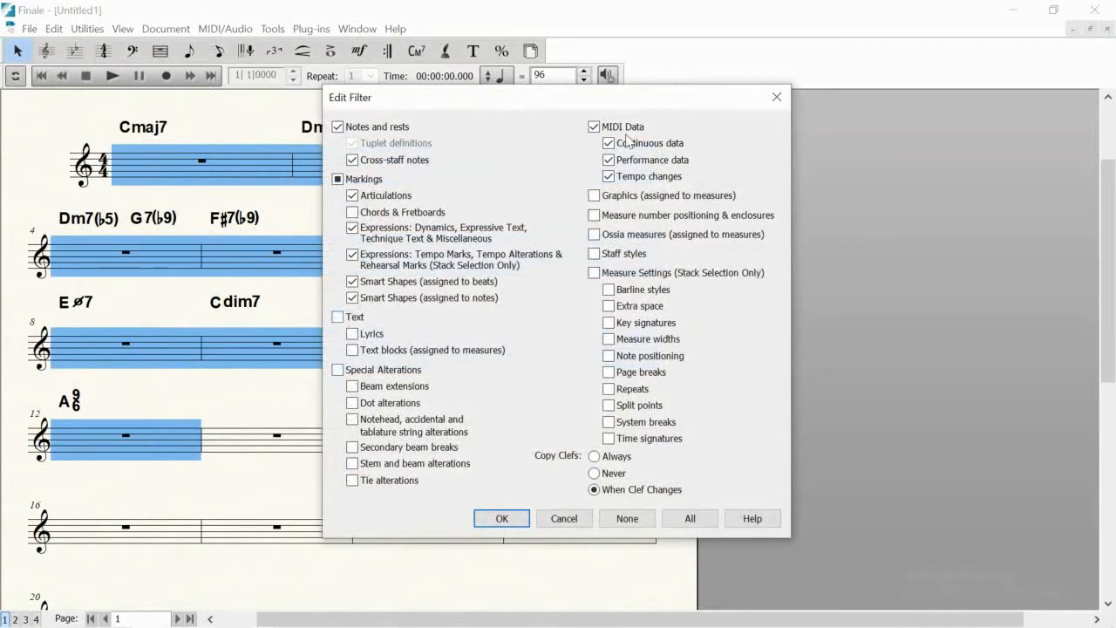
{"action": "left_click", "coordinate": [594, 128]}
{"action": "left_click", "coordinate": [337, 179]}
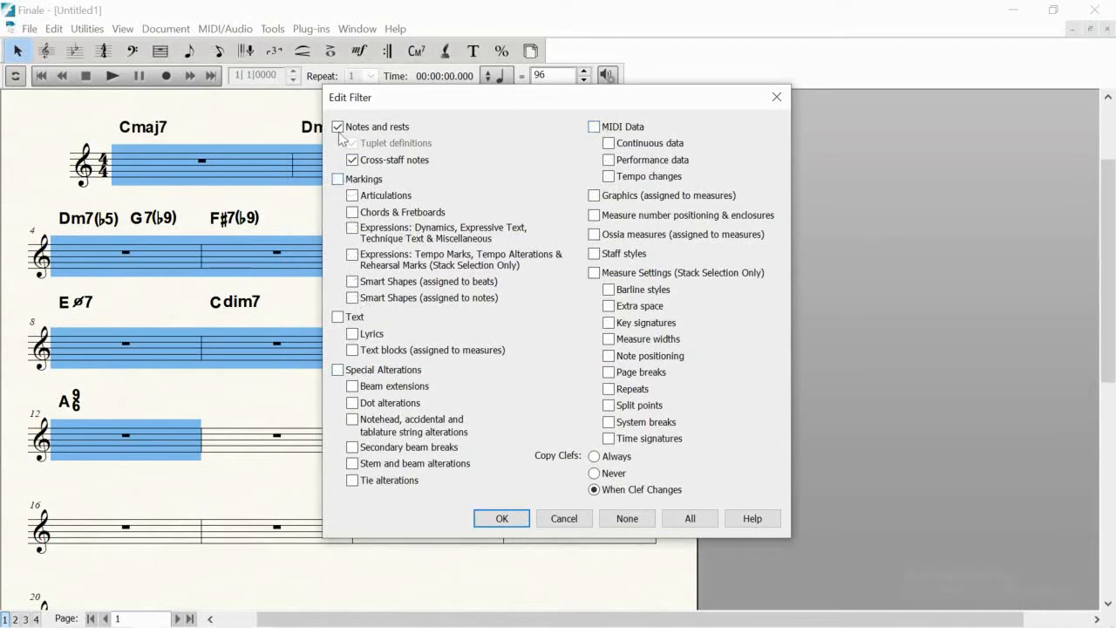
{"action": "left_click", "coordinate": [338, 128]}
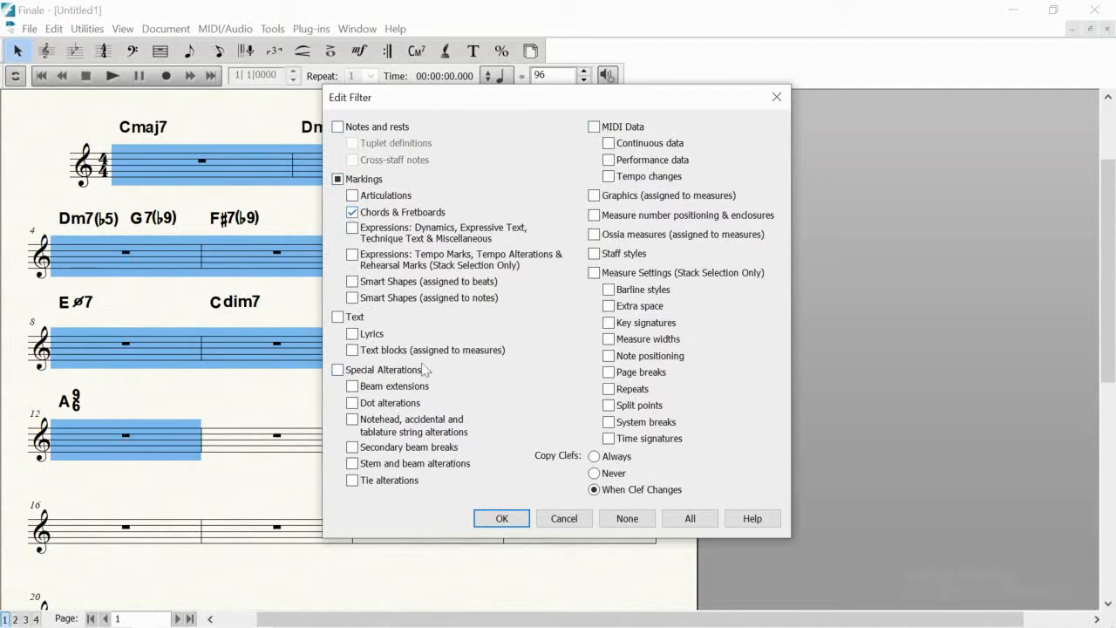
{"action": "left_click", "coordinate": [572, 520]}
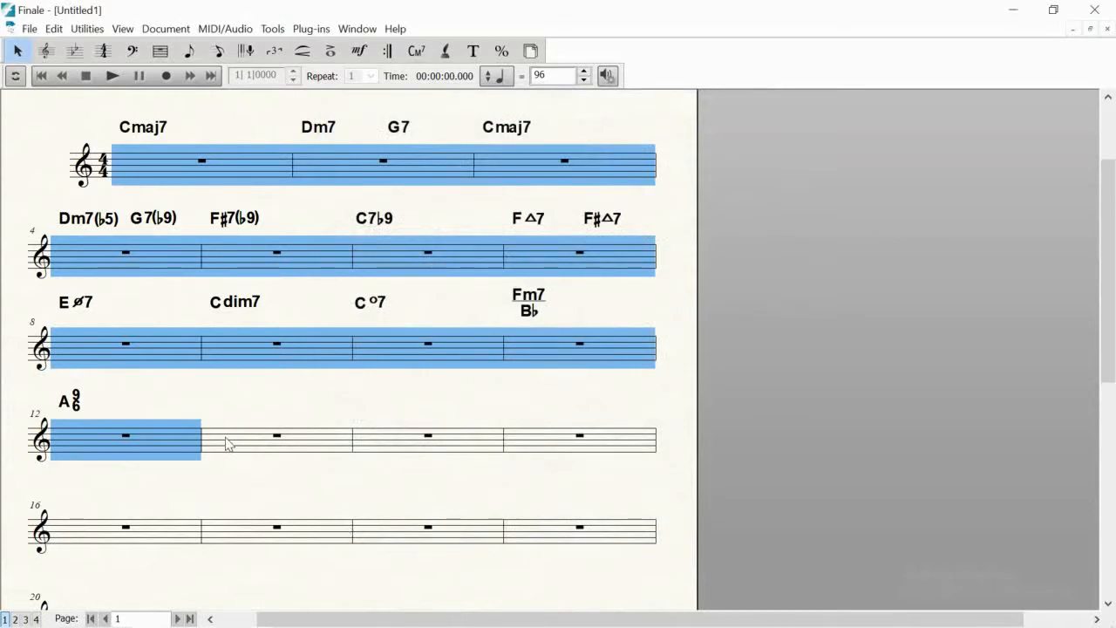
- Check in the edit filter that only Chords & Fretboards is included for the selected measures
{"action": "key", "text": "ctrl+alt+shift+f"}
{"action": "left_click", "coordinate": [352, 212]}
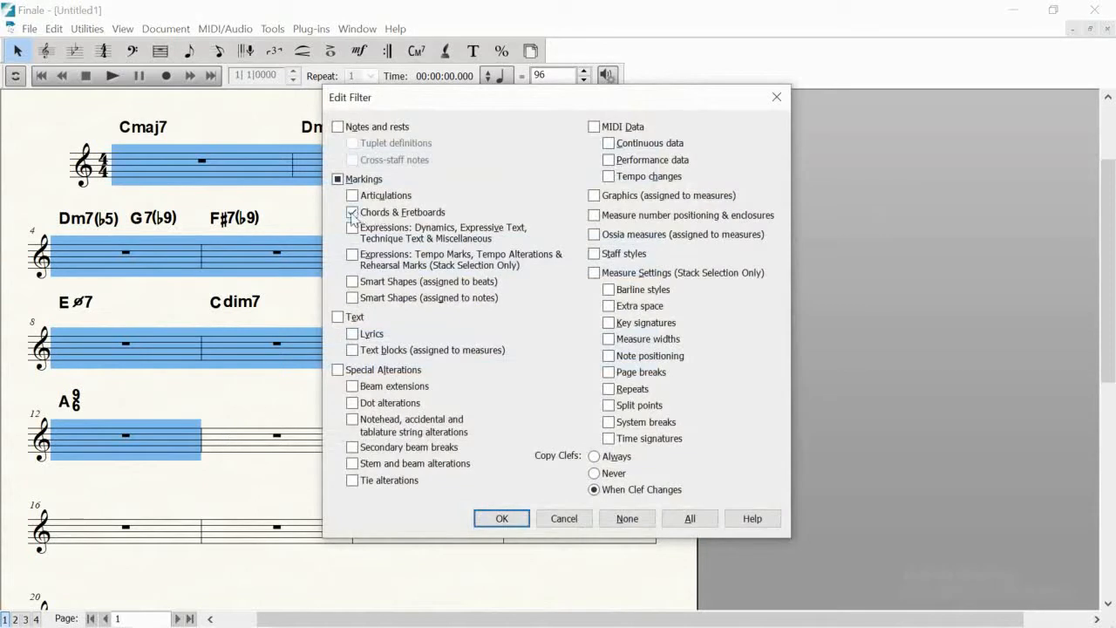
{"action": "left_click", "coordinate": [567, 520]}
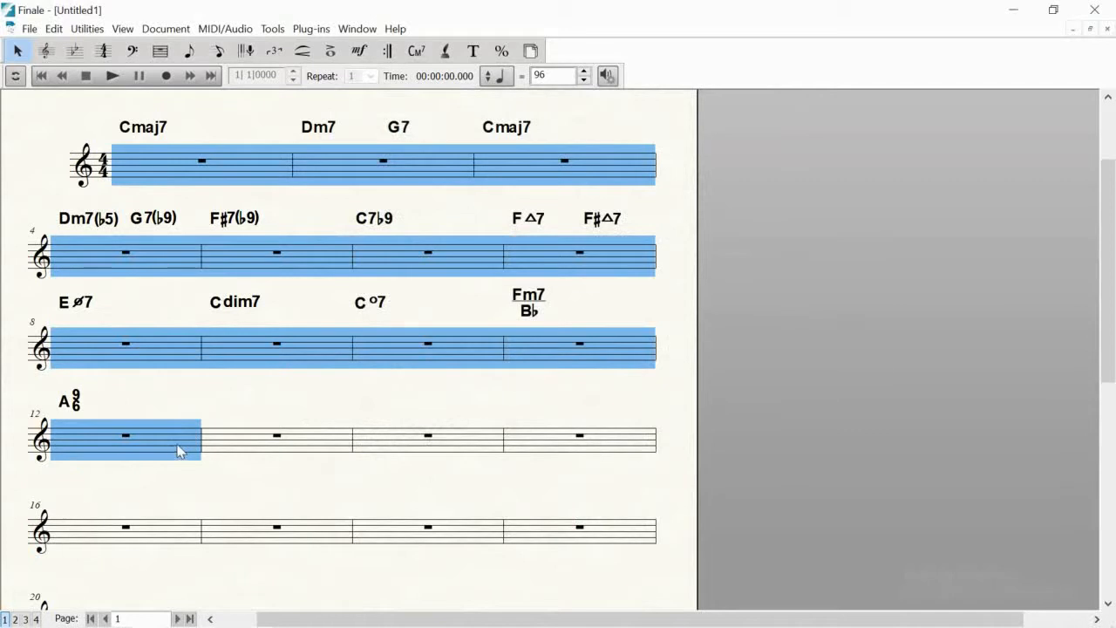
- Open the recent score Latin Funk 4 and display it in Scroll View
{"action": "left_click", "coordinate": [31, 33]}
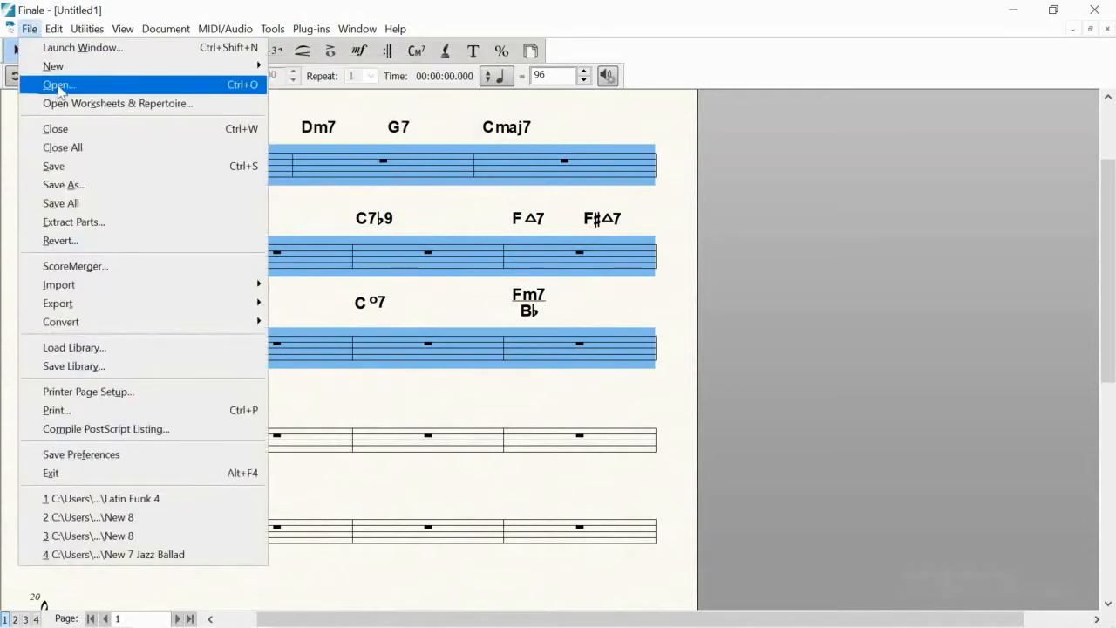
{"action": "left_click", "coordinate": [138, 502]}
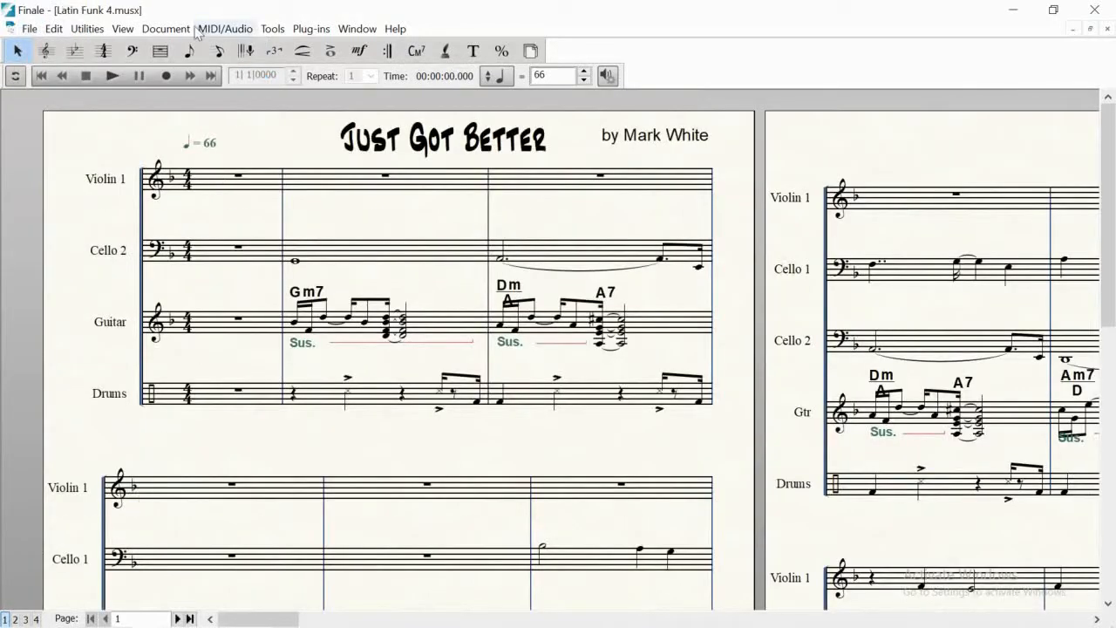
{"action": "left_click", "coordinate": [124, 31]}
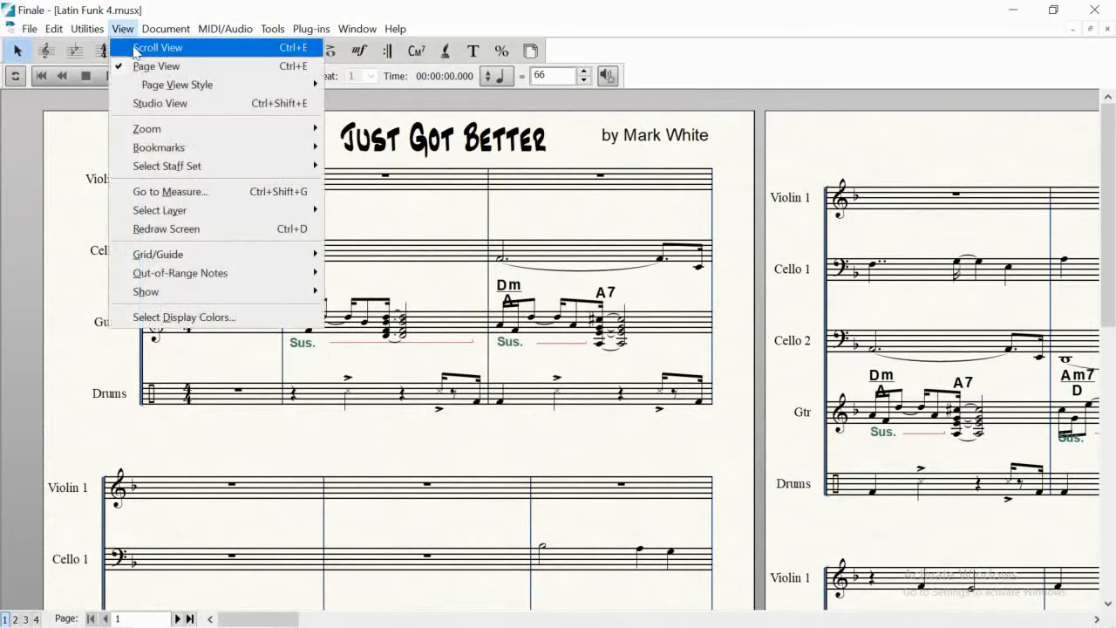
{"action": "left_click", "coordinate": [136, 48]}
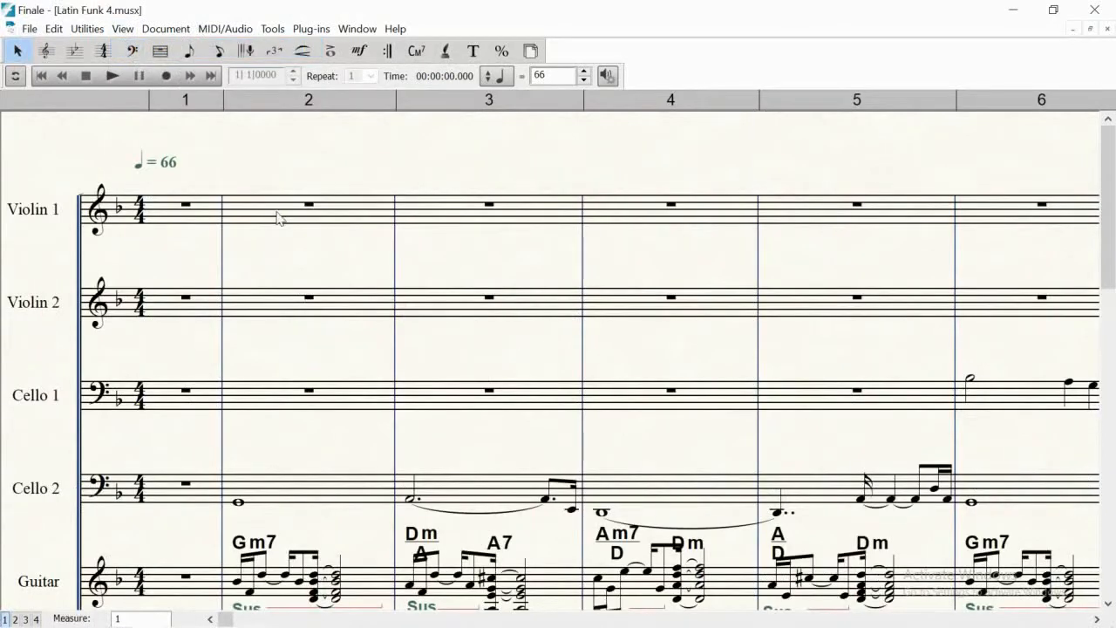
- Set the score's view to Custom Zoom 3 (75%)
{"action": "left_click", "coordinate": [124, 30]}
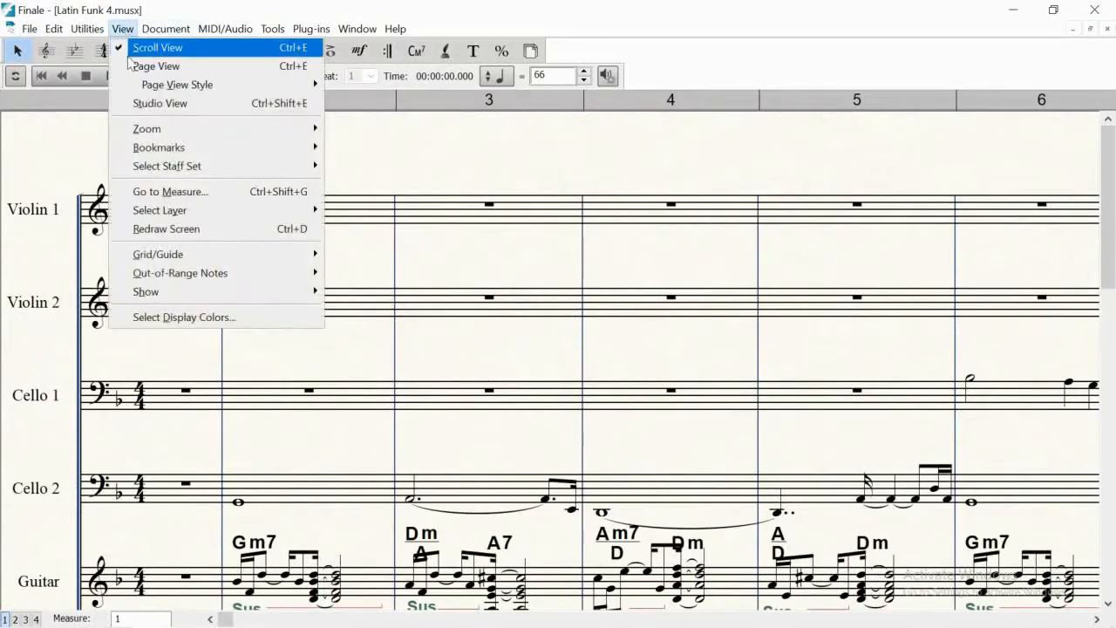
{"action": "mouse_move", "coordinate": [187, 128]}
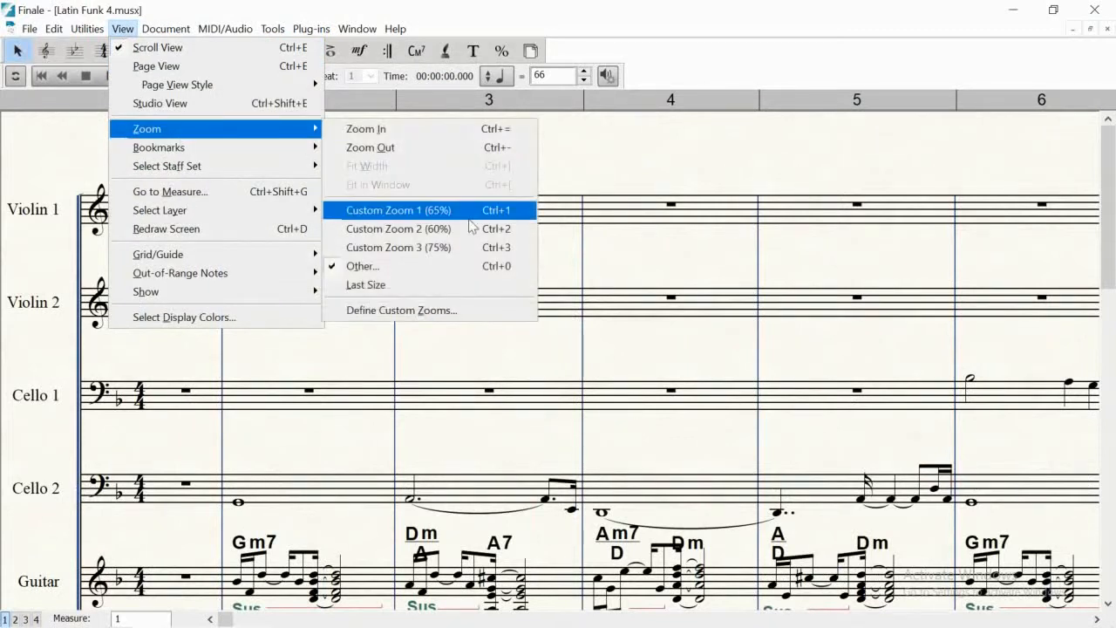
{"action": "left_click", "coordinate": [429, 249]}
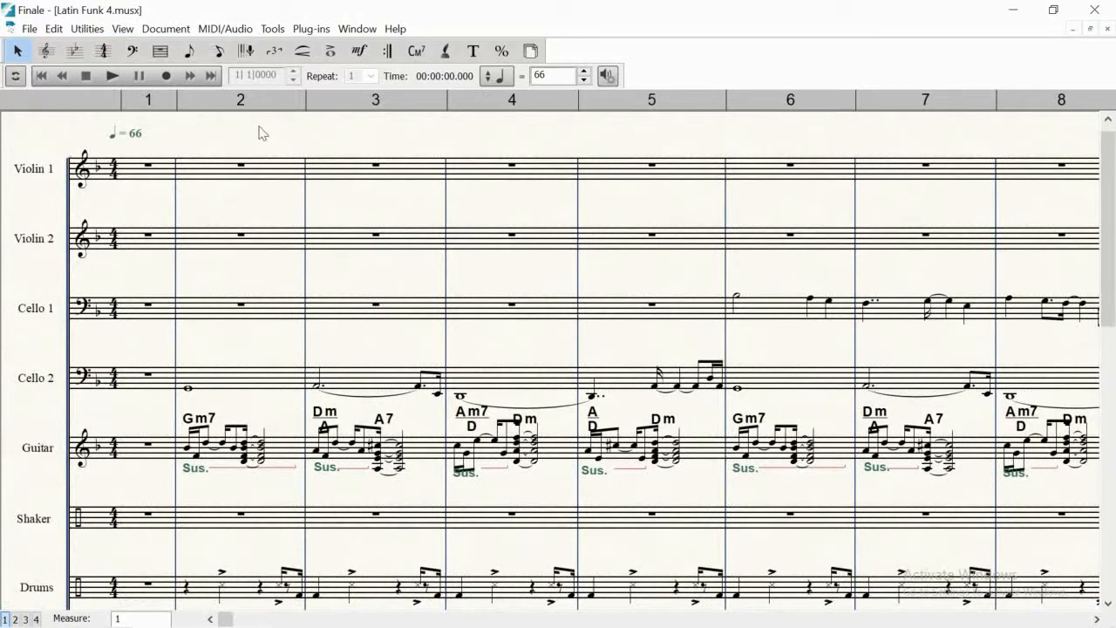
- Check the font assigned to chord symbols in the document's font options
{"action": "left_click", "coordinate": [18, 50]}
{"action": "left_click", "coordinate": [166, 29]}
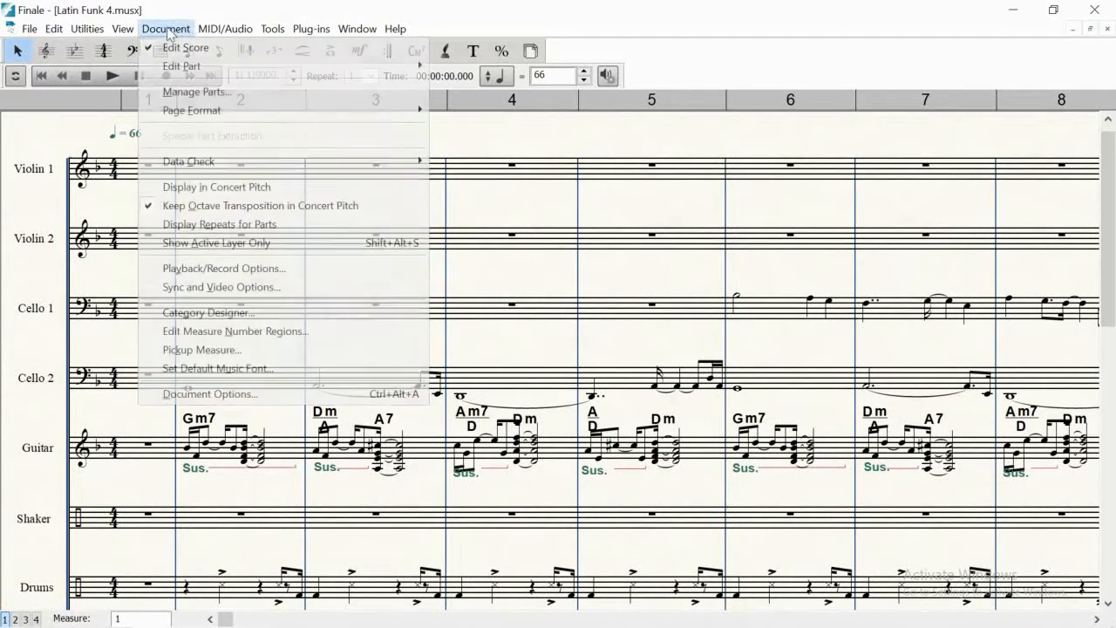
{"action": "left_click", "coordinate": [225, 397]}
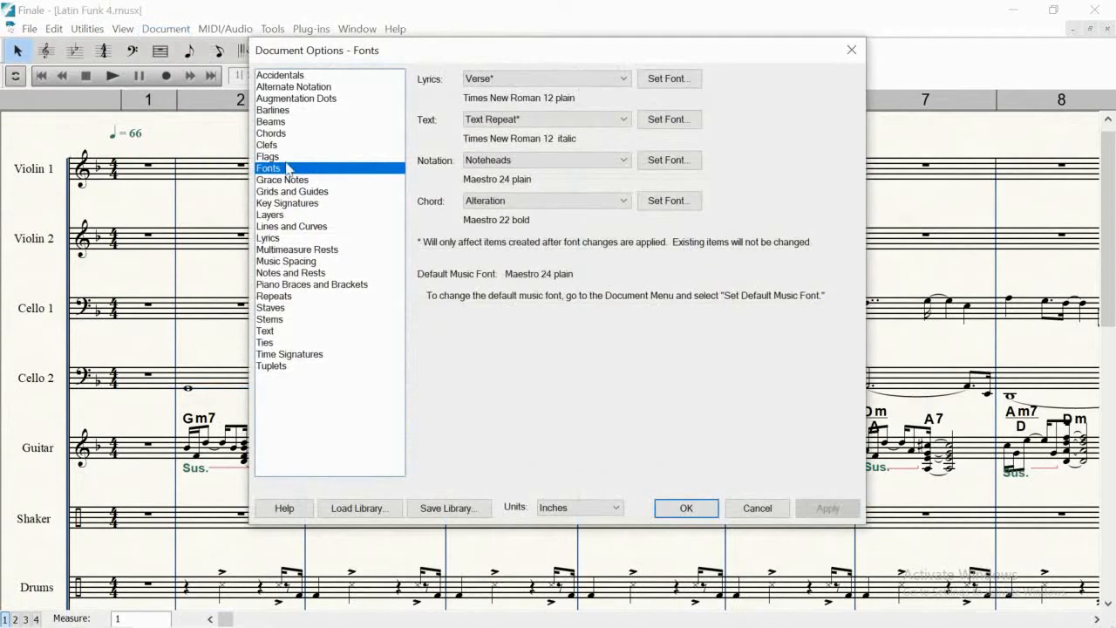
{"action": "left_click", "coordinate": [547, 202]}
{"action": "left_click", "coordinate": [529, 217]}
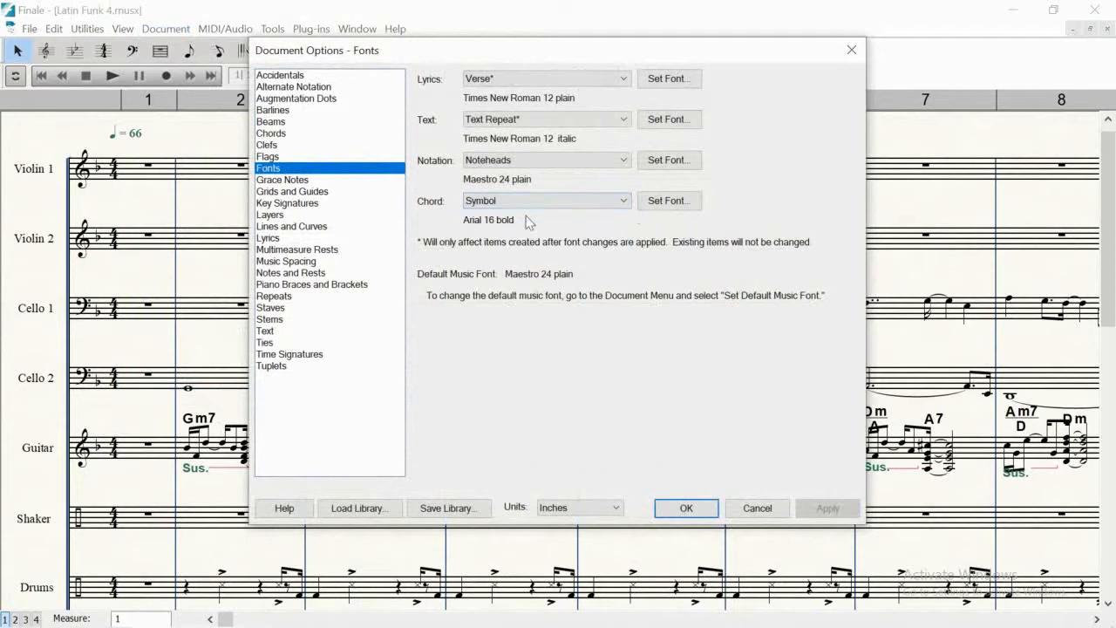
{"action": "left_click", "coordinate": [687, 512]}
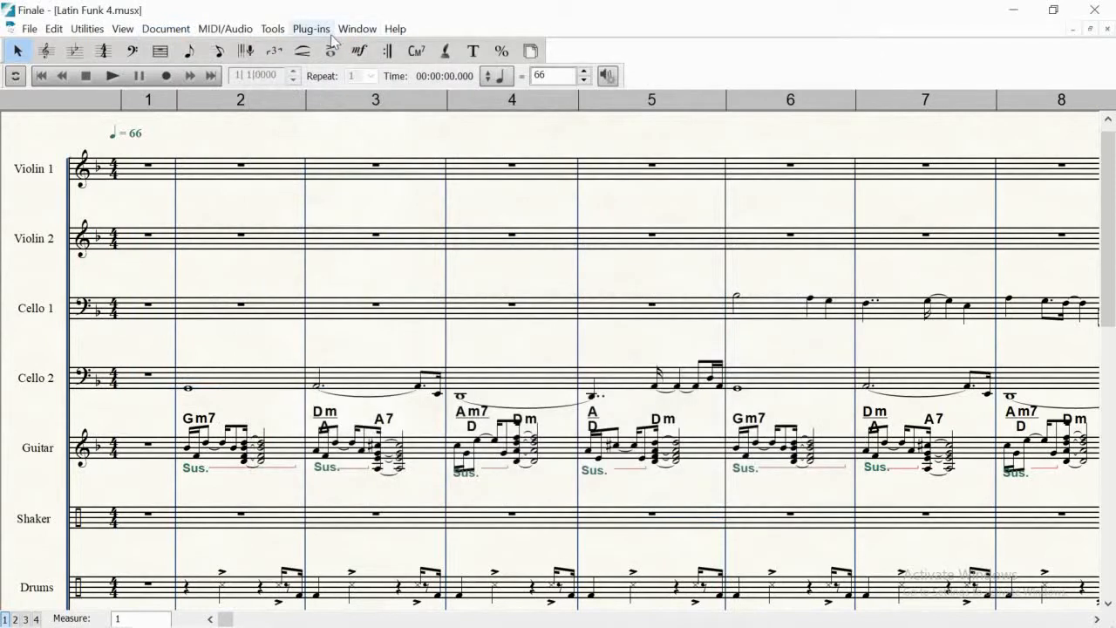
- Try to replace all chord suffix fonts with Arial, size 16, bold style
{"action": "left_click", "coordinate": [417, 51]}
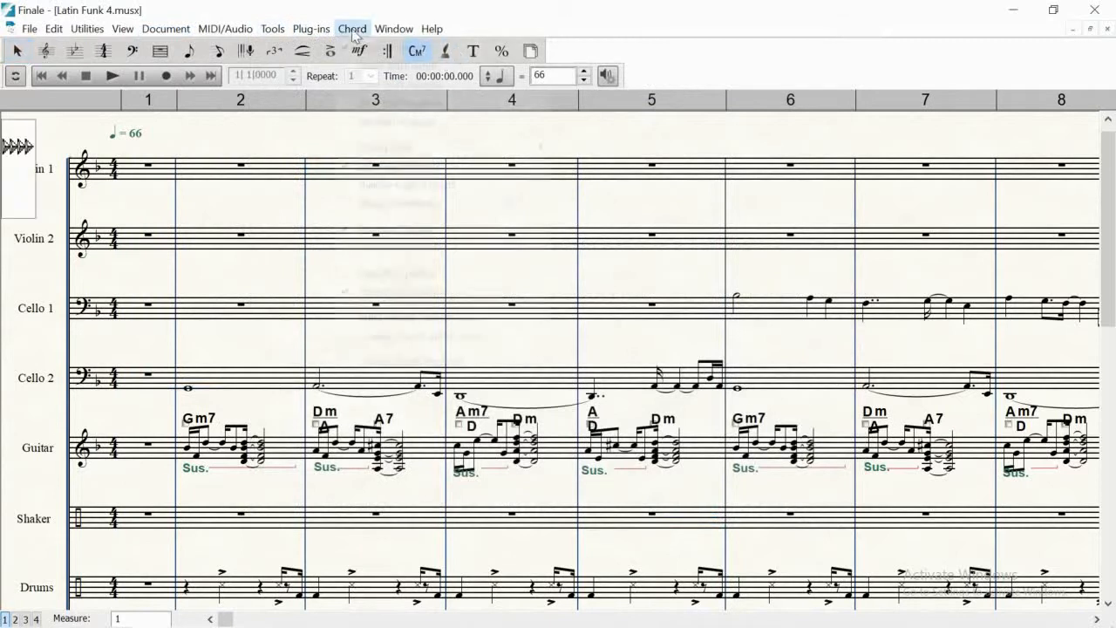
{"action": "left_click", "coordinate": [352, 30]}
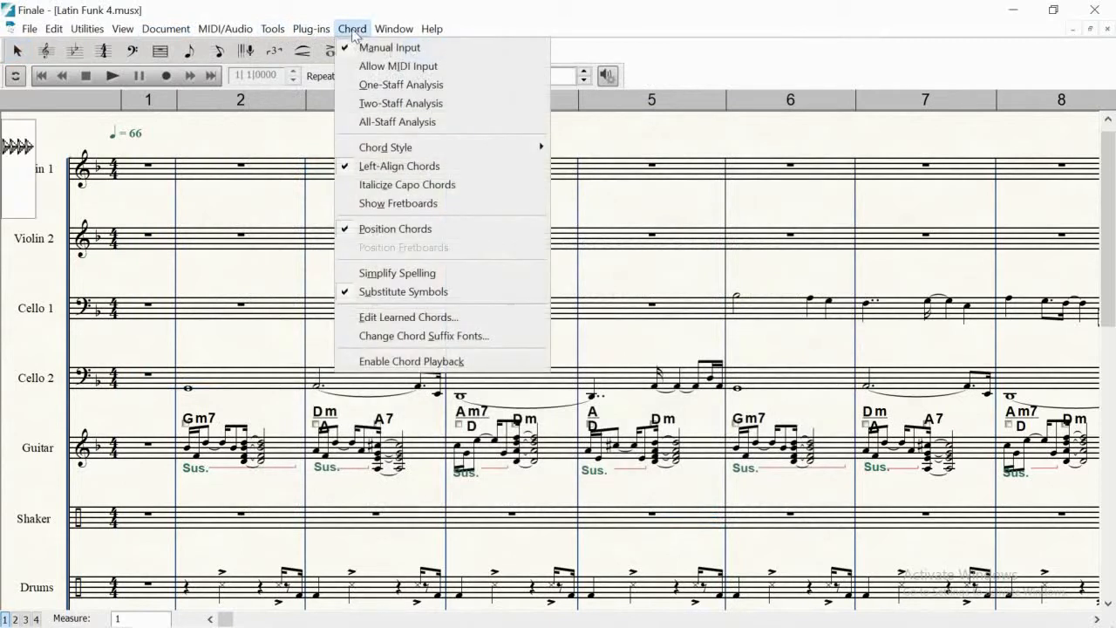
{"action": "left_click", "coordinate": [393, 336]}
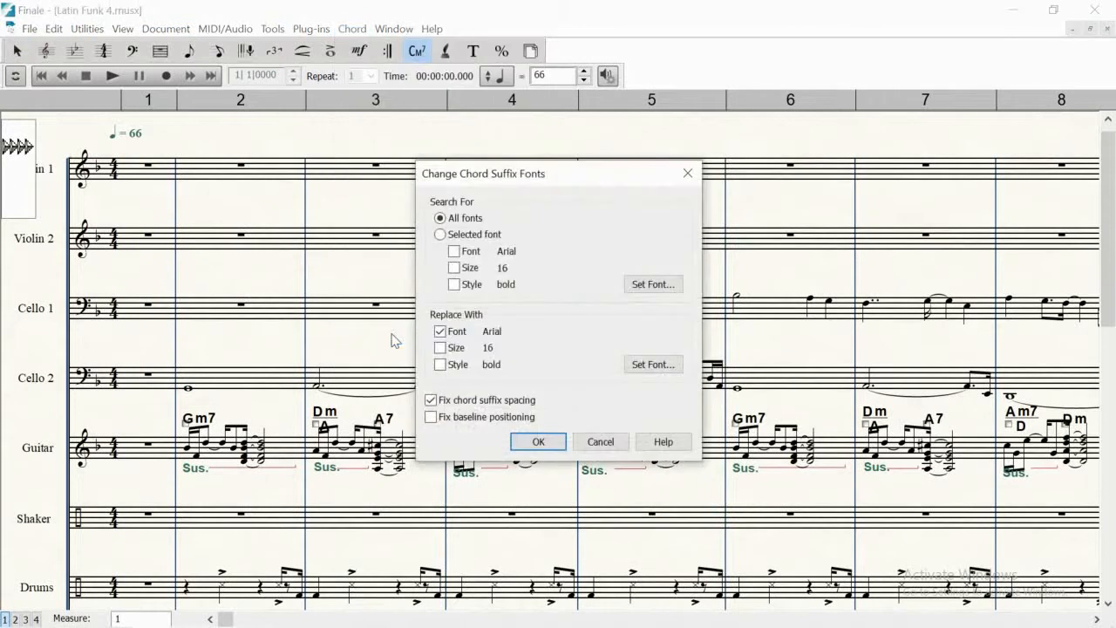
{"action": "left_click", "coordinate": [441, 348]}
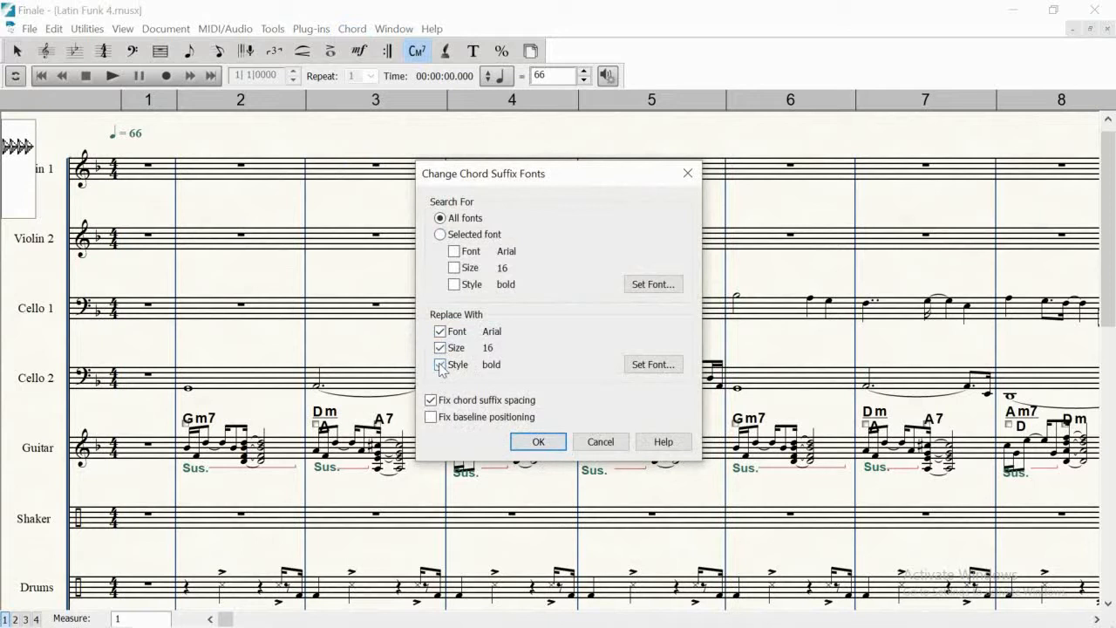
{"action": "left_click", "coordinate": [598, 442]}
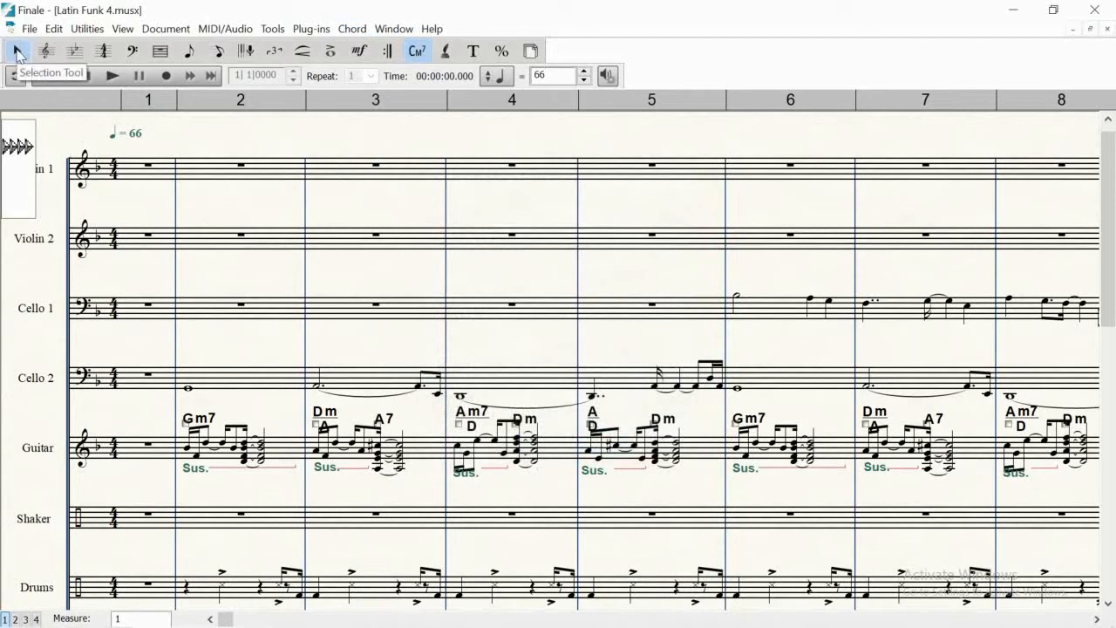
- Paste the copied chord symbols onto the Violin 1 staff starting at measure 2
{"action": "left_click", "coordinate": [16, 53]}
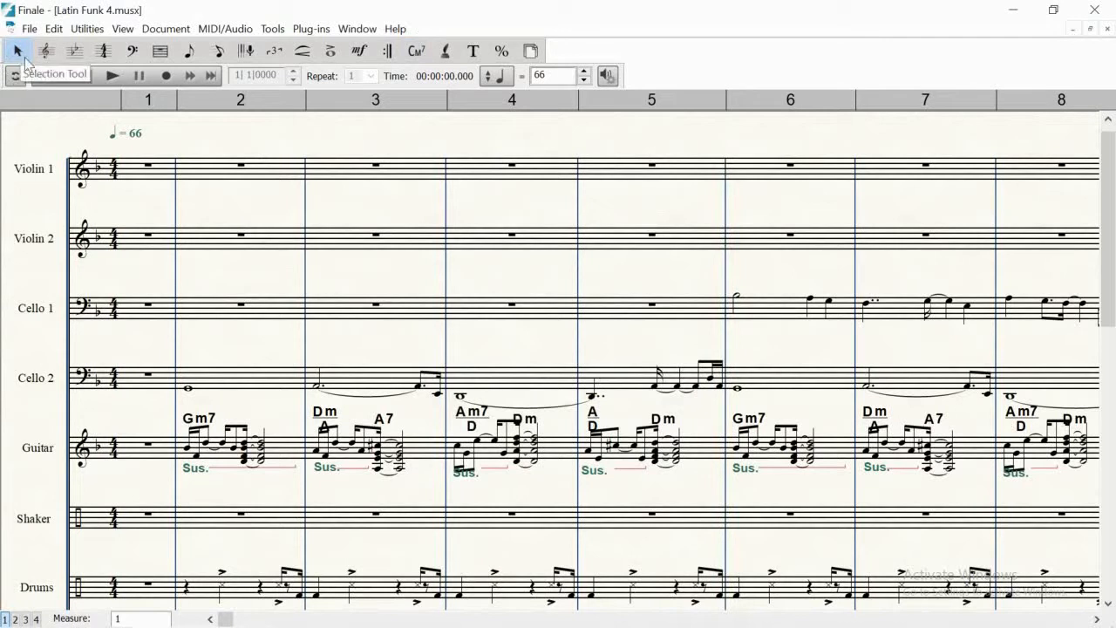
{"action": "left_click", "coordinate": [211, 173]}
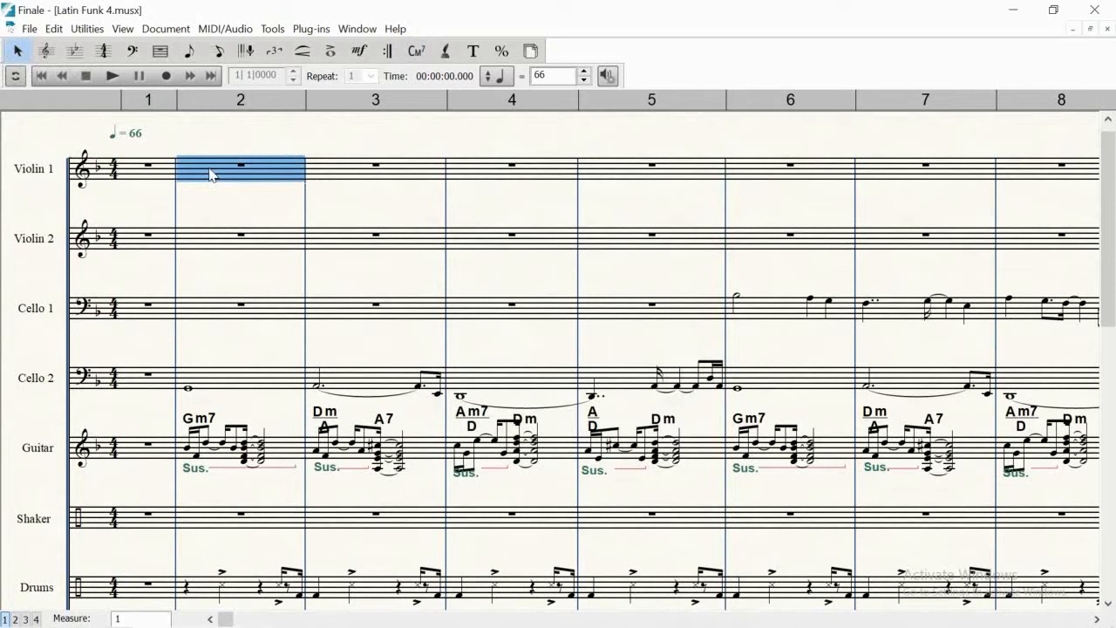
{"action": "key", "text": "ctrl+v"}
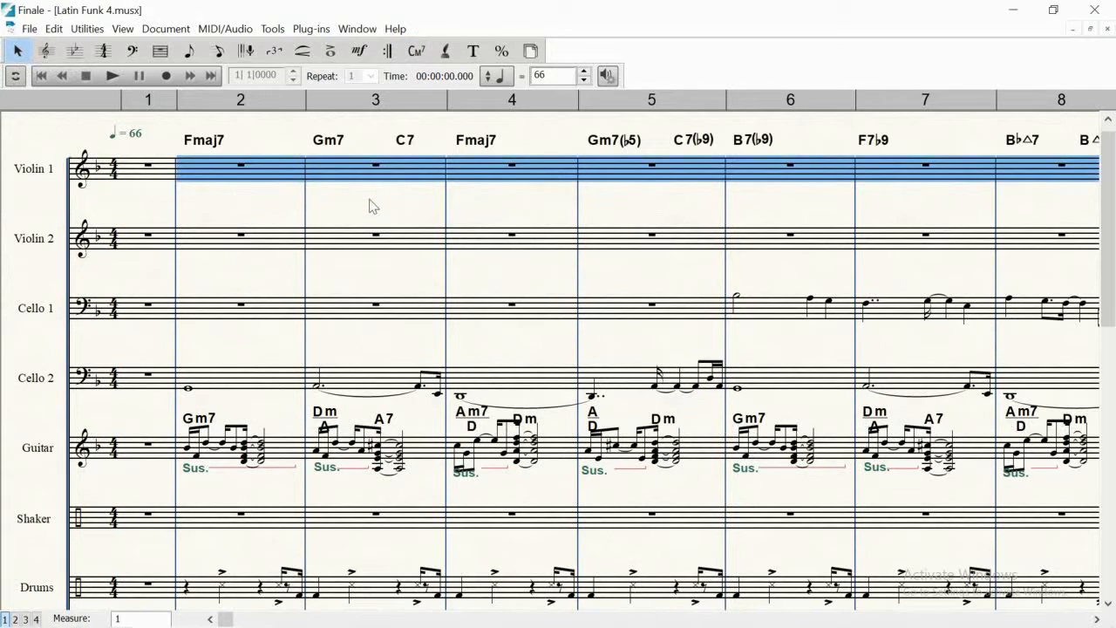
{"action": "left_click", "coordinate": [396, 197]}
- Look over the pasted Violin 1 chords through measure 13 and save the score
{"action": "left_click_drag", "start_coordinate": [533, 190], "coordinate": [520, 193]}
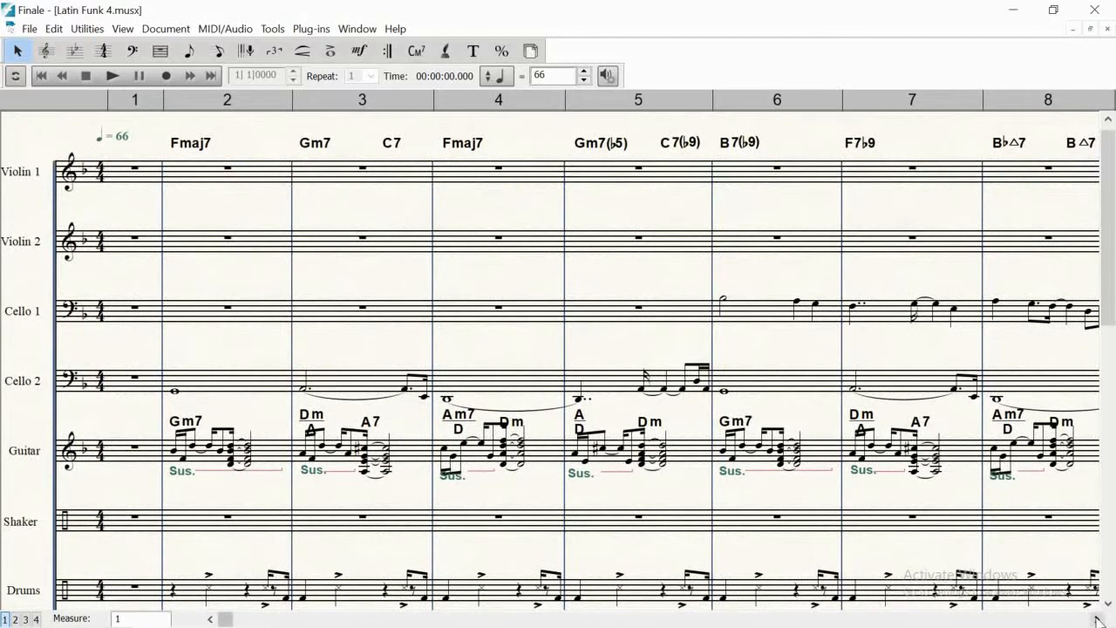
{"action": "left_click", "coordinate": [1053, 621]}
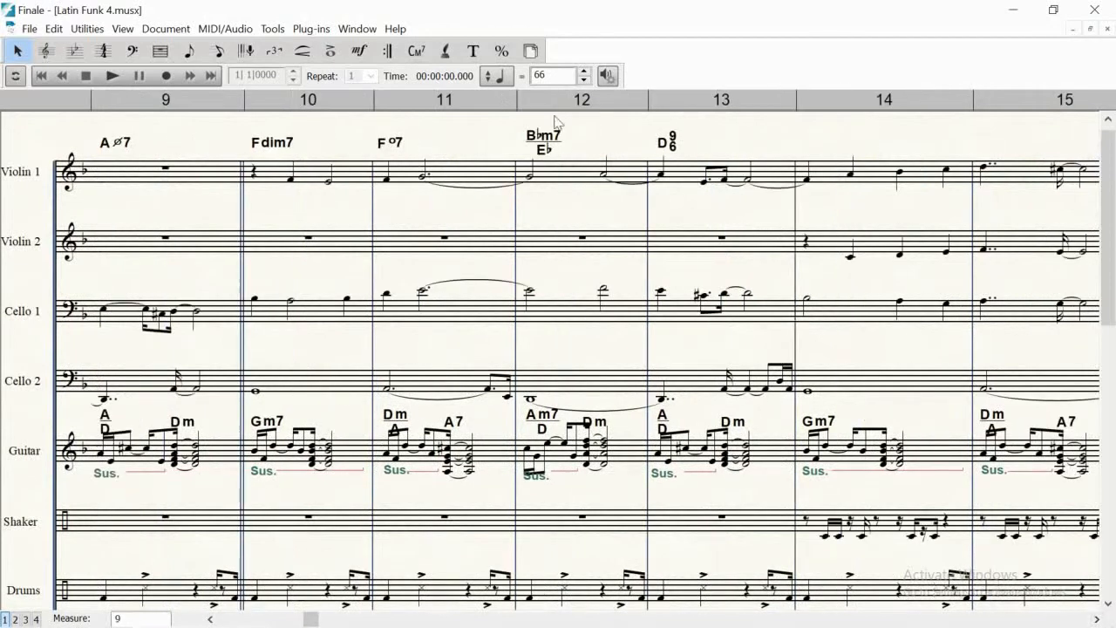
{"action": "left_click", "coordinate": [248, 620]}
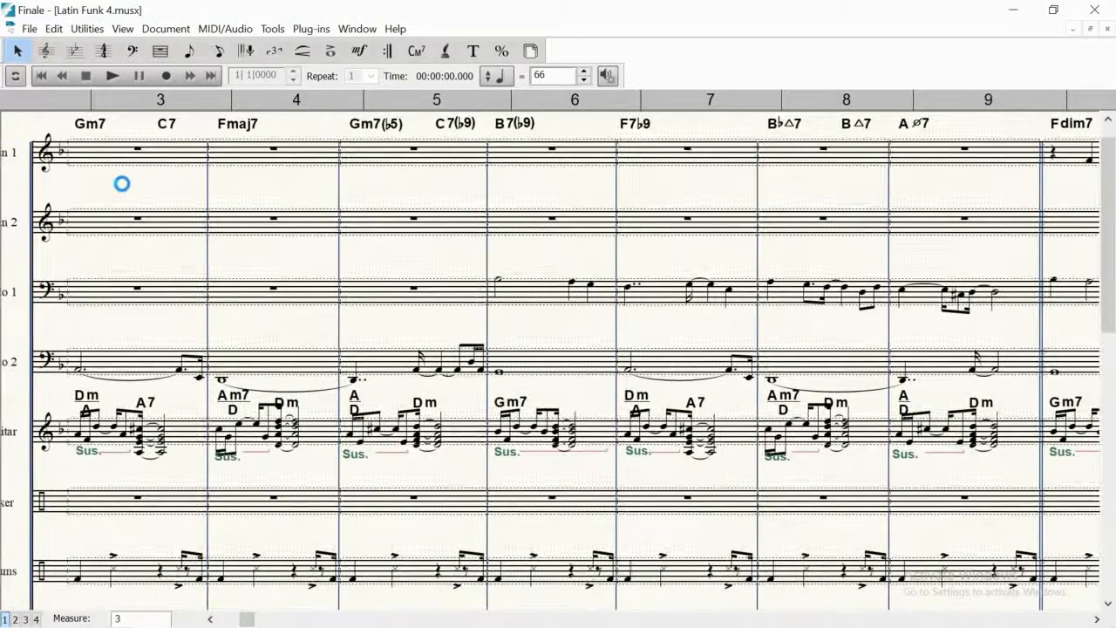
{"action": "left_click", "coordinate": [211, 619]}
{"action": "left_click", "coordinate": [210, 619]}
{"action": "left_click_drag", "start_coordinate": [232, 183], "coordinate": [235, 206]}
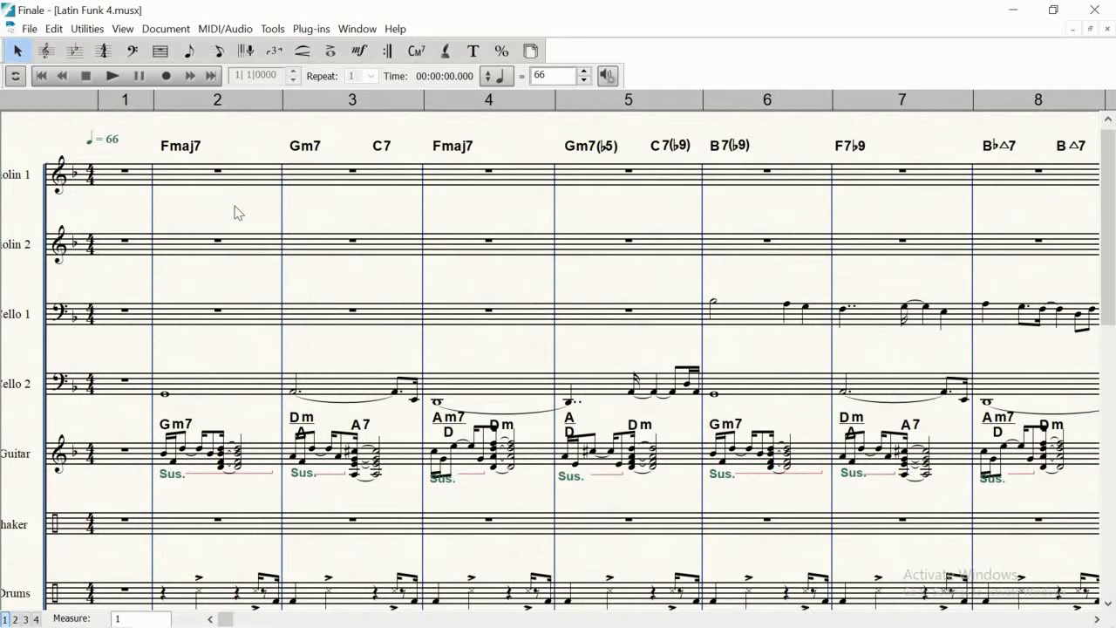
{"action": "left_click", "coordinate": [30, 29]}
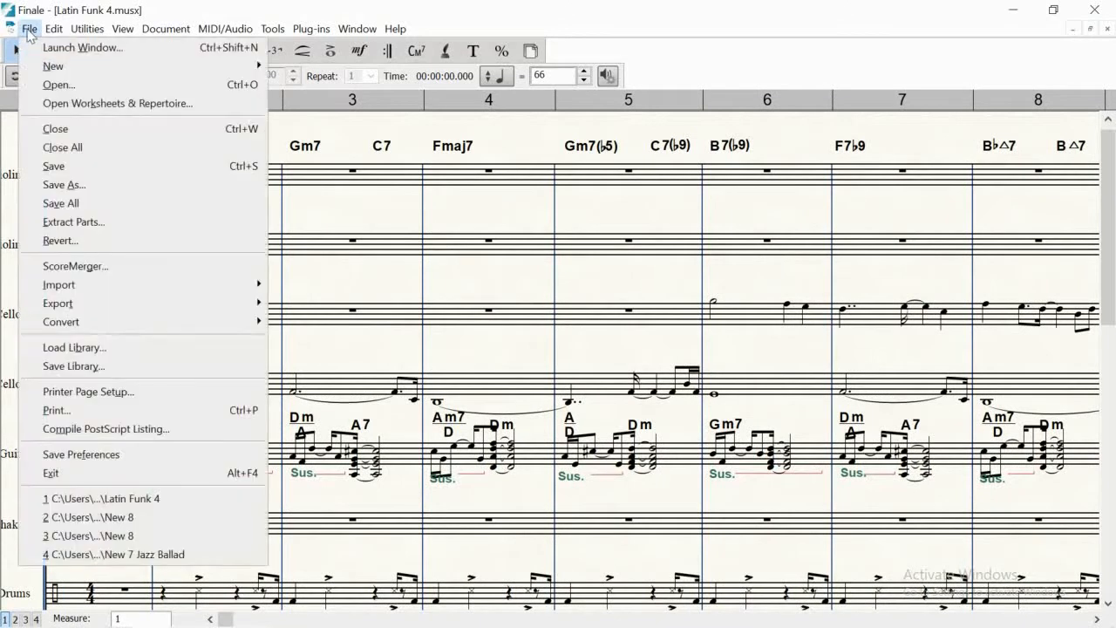
{"action": "left_click", "coordinate": [48, 168]}
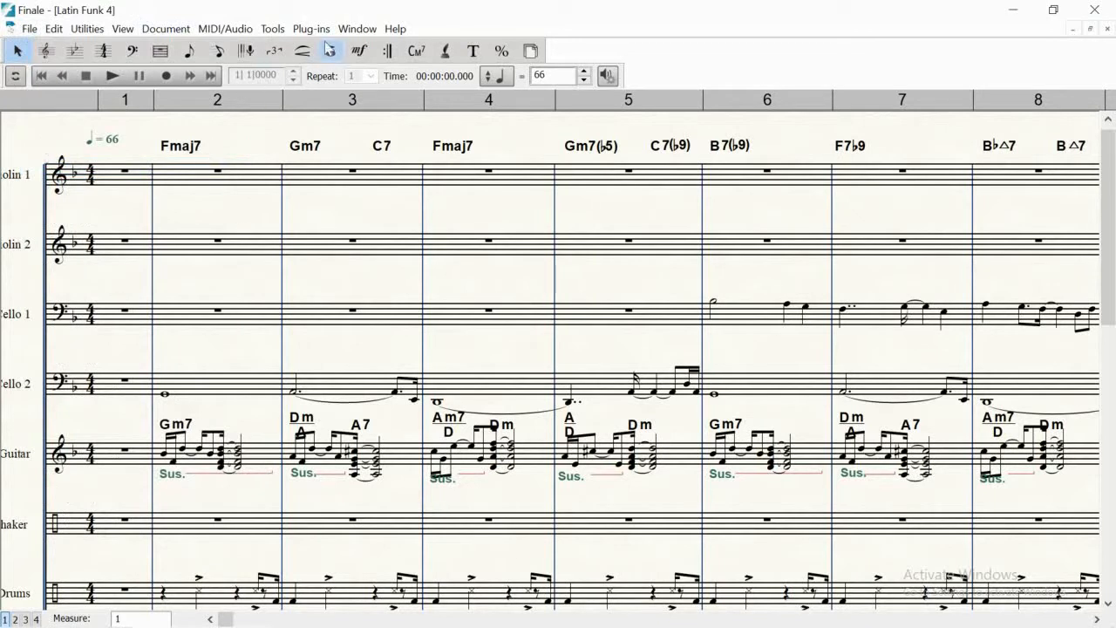
- Examine the chord suffix library down to its last entries from the Fmaj7 chord definition in Violin 1 measure 2, without changing it
{"action": "left_click", "coordinate": [416, 52]}
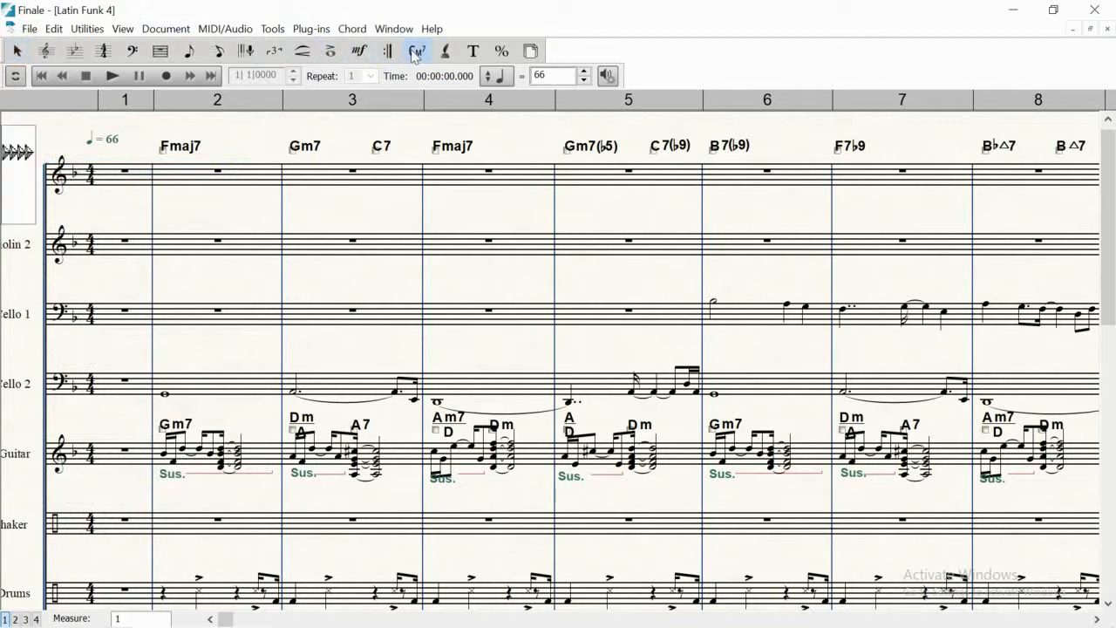
{"action": "right_click", "coordinate": [161, 150]}
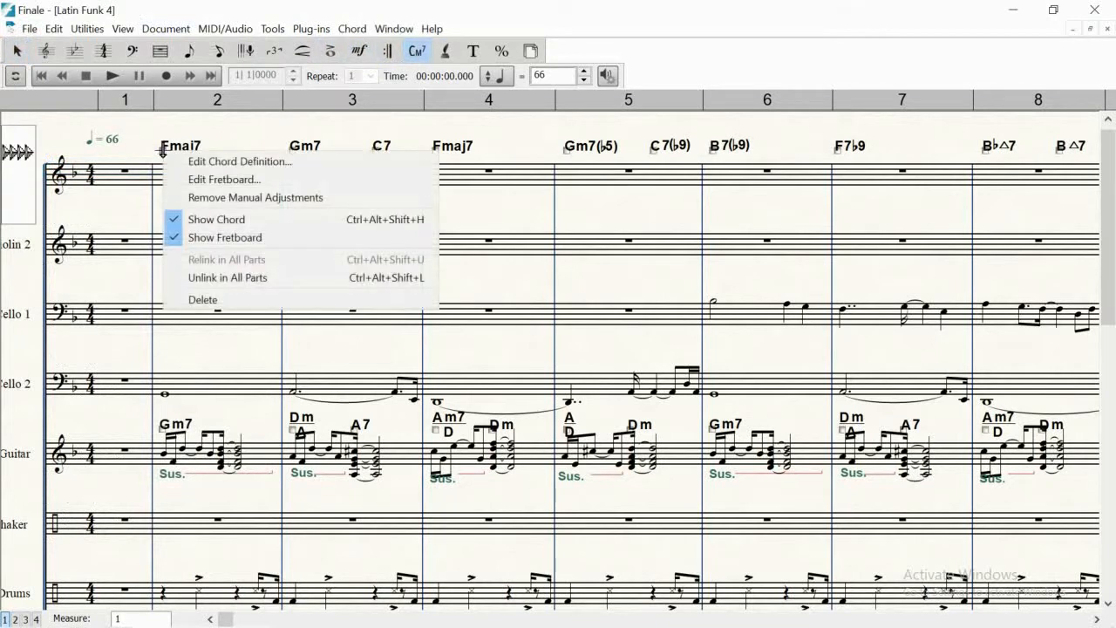
{"action": "left_click", "coordinate": [250, 162]}
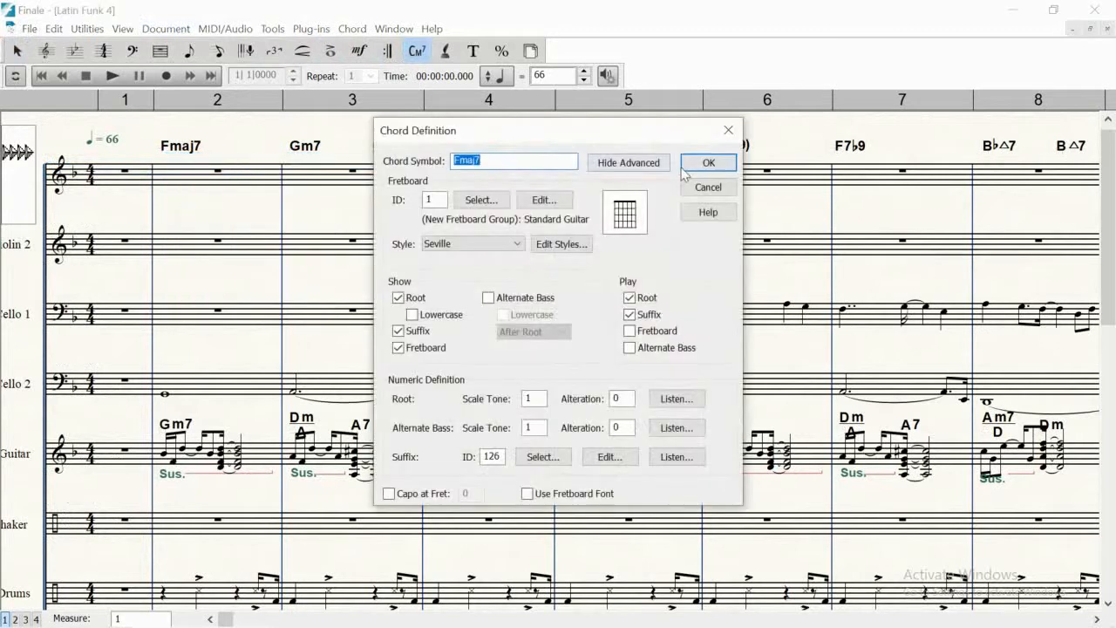
{"action": "left_click", "coordinate": [625, 164]}
{"action": "left_click", "coordinate": [624, 164]}
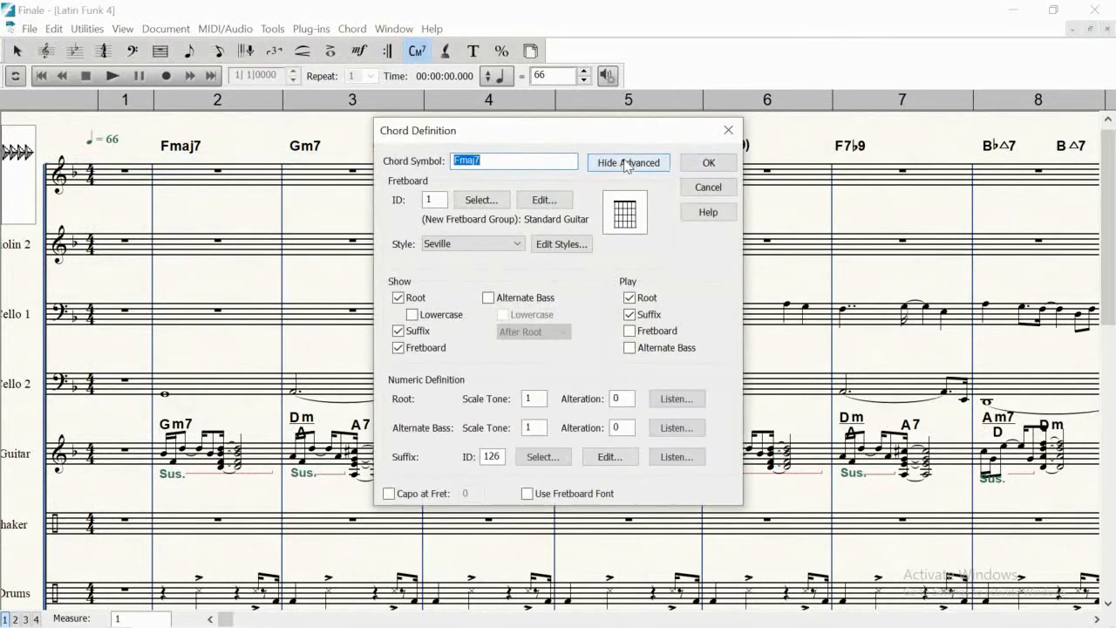
{"action": "left_click", "coordinate": [629, 166]}
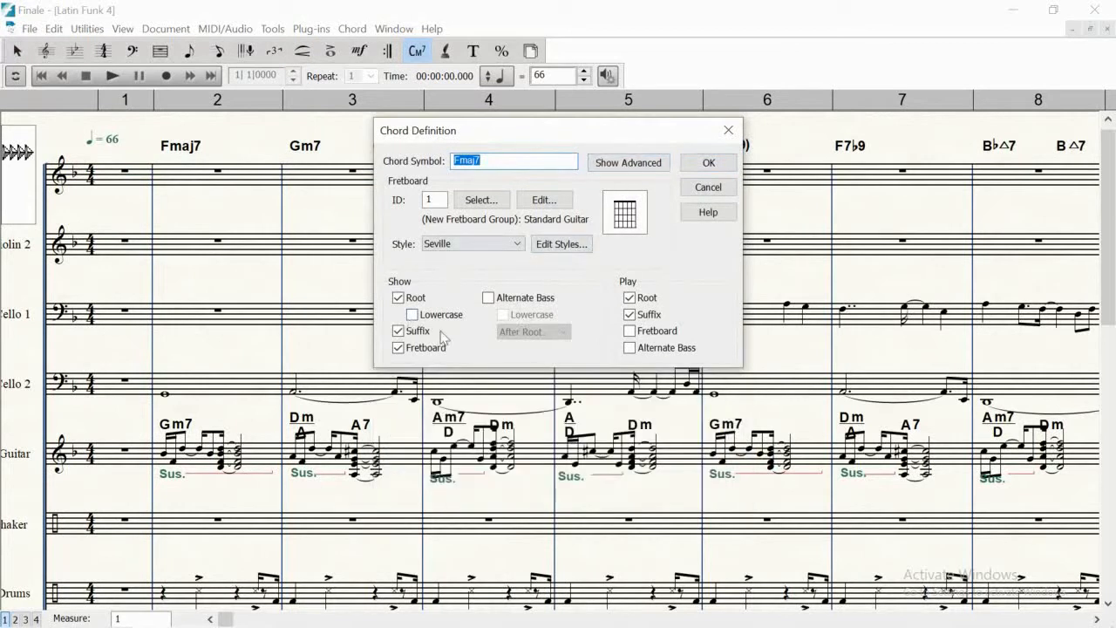
{"action": "left_click", "coordinate": [615, 164]}
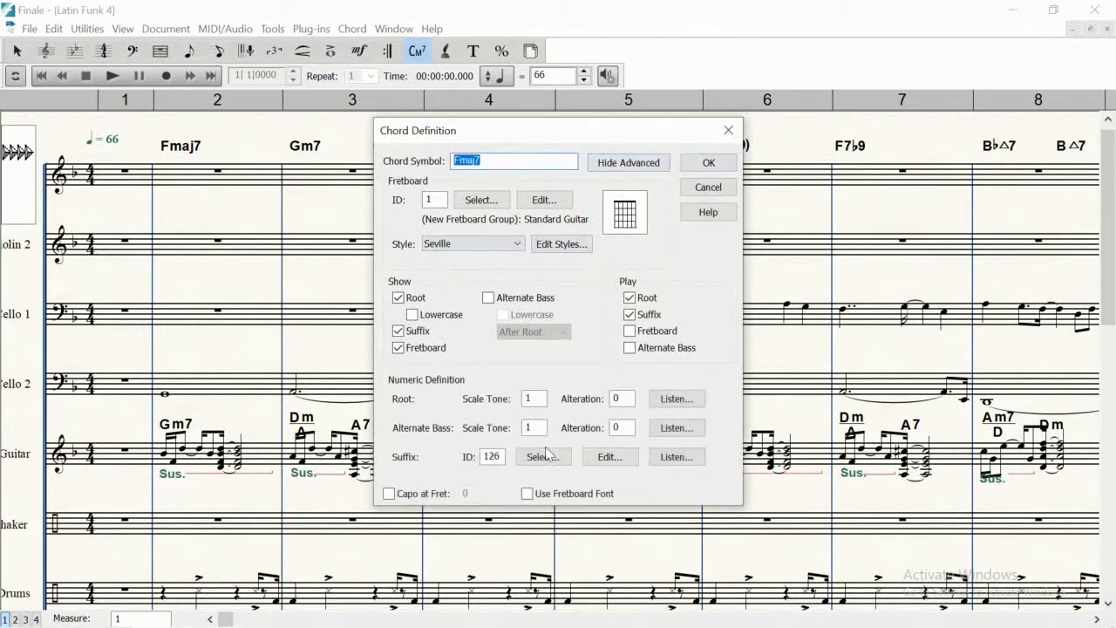
{"action": "left_click", "coordinate": [547, 459]}
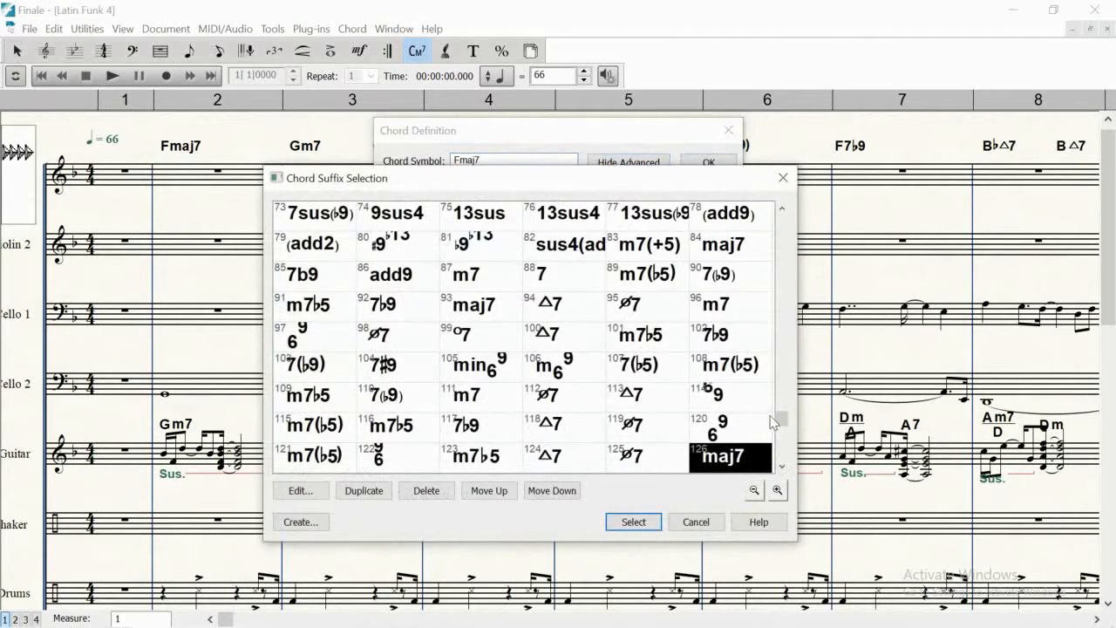
{"action": "left_click_drag", "start_coordinate": [781, 418], "coordinate": [782, 451]}
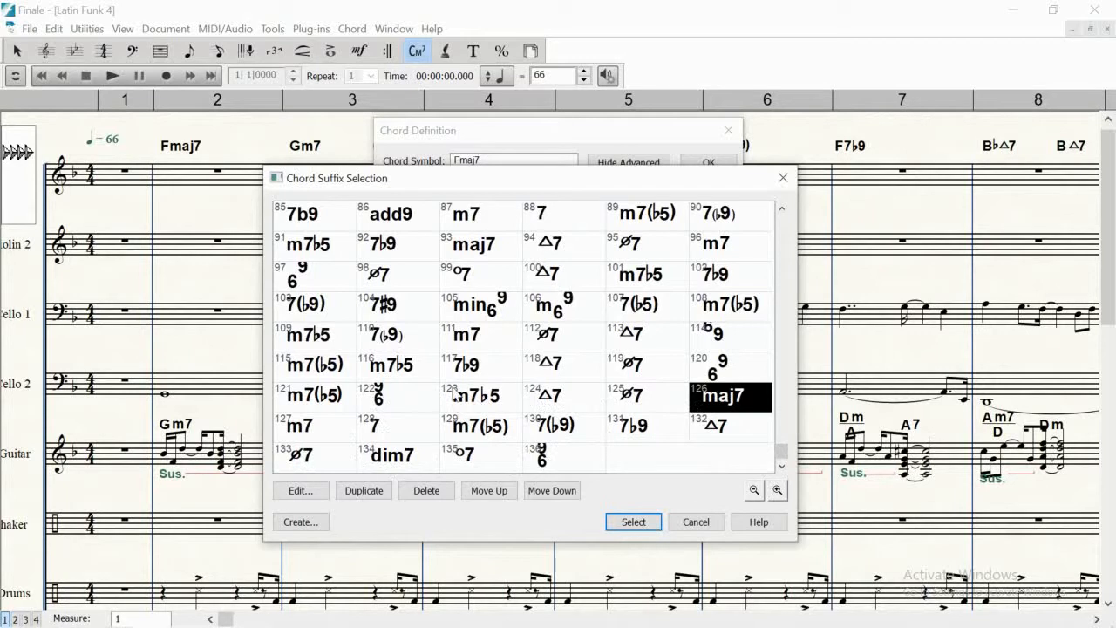
{"action": "left_click", "coordinate": [703, 526]}
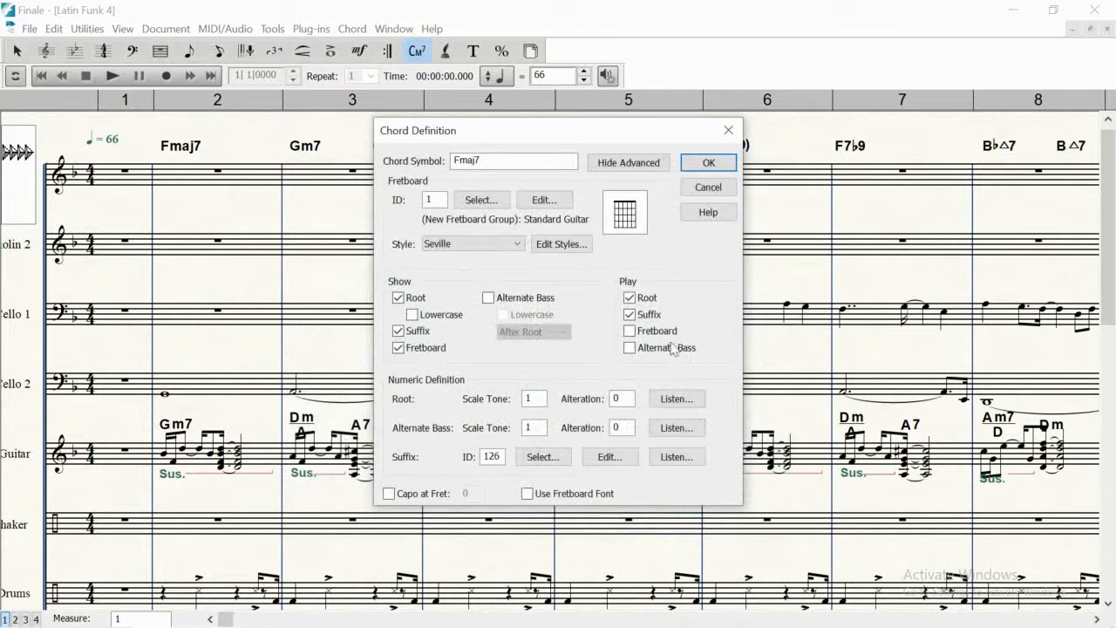
{"action": "left_click", "coordinate": [708, 186]}
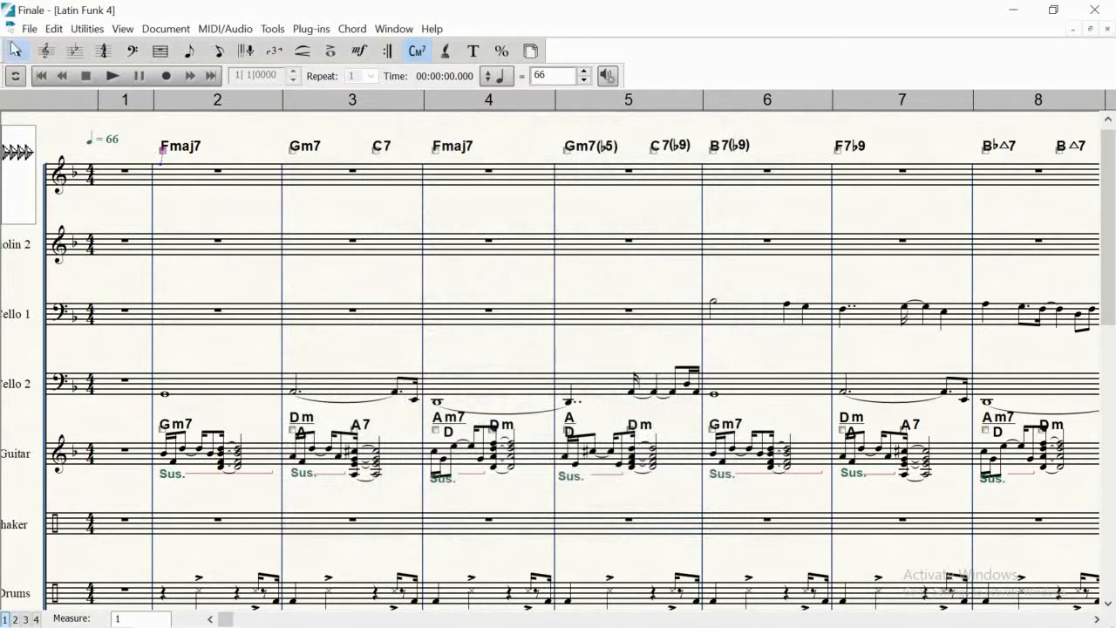
- Clear only the chords and fretboards from Violin 1 measures 2 through 13, leaving notes and all other items intact
{"action": "left_click", "coordinate": [17, 53]}
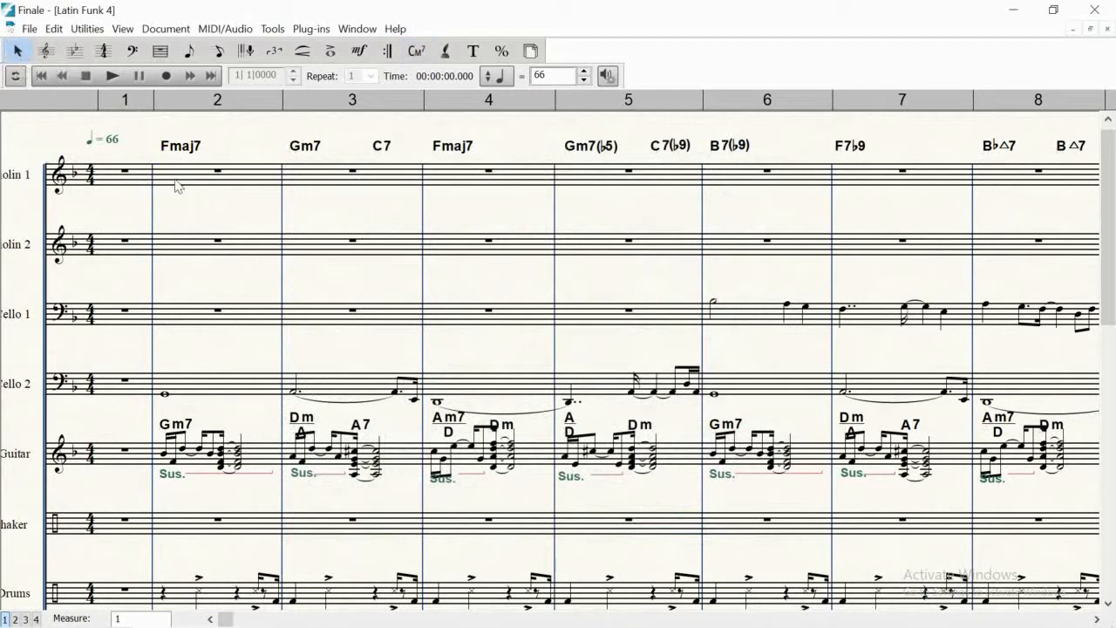
{"action": "left_click", "coordinate": [175, 181]}
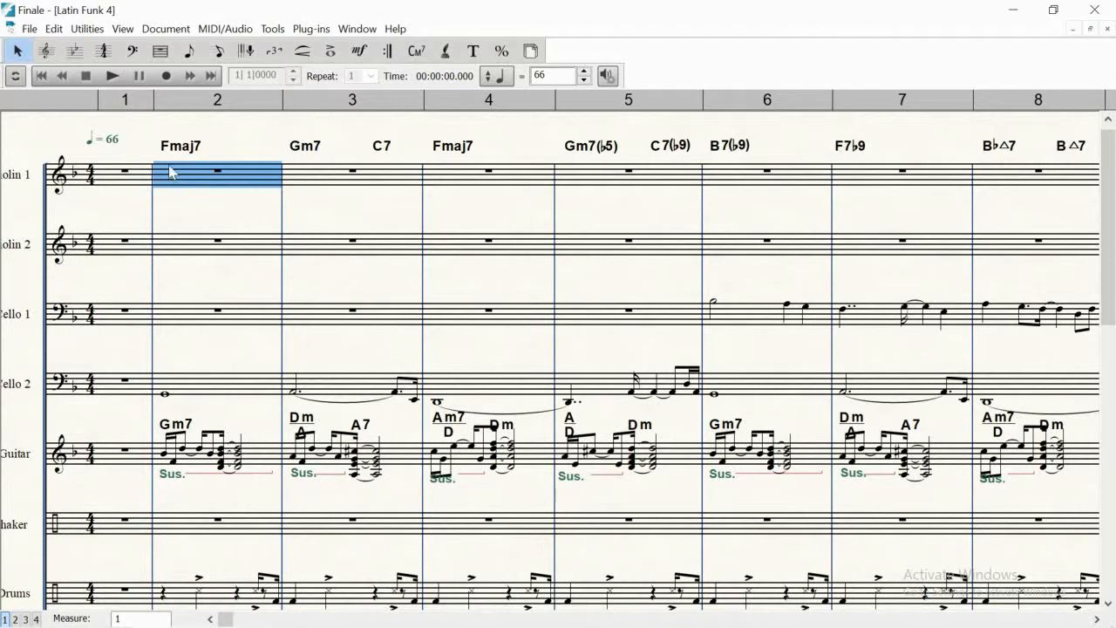
{"action": "left_click", "coordinate": [1066, 621]}
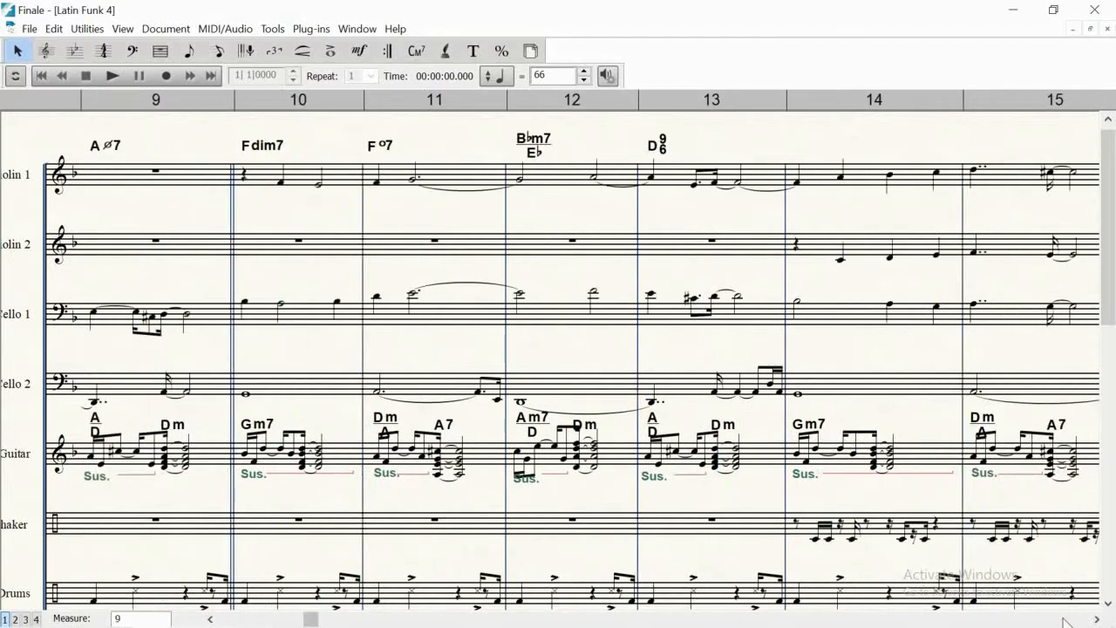
{"action": "left_click", "coordinate": [677, 177], "text": "shift"}
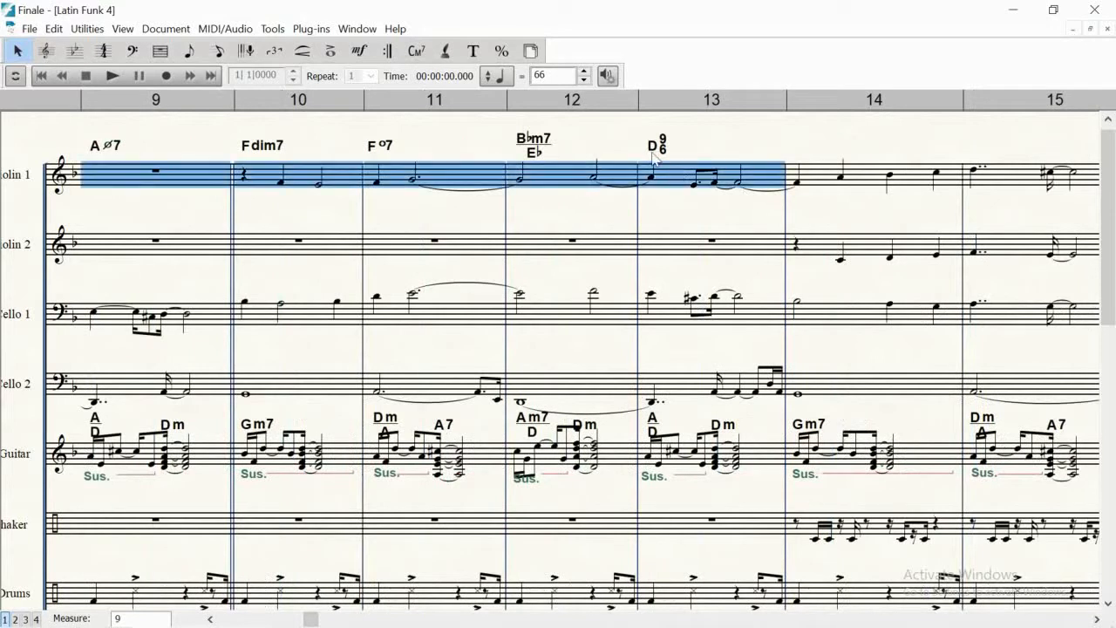
{"action": "left_click", "coordinate": [53, 29]}
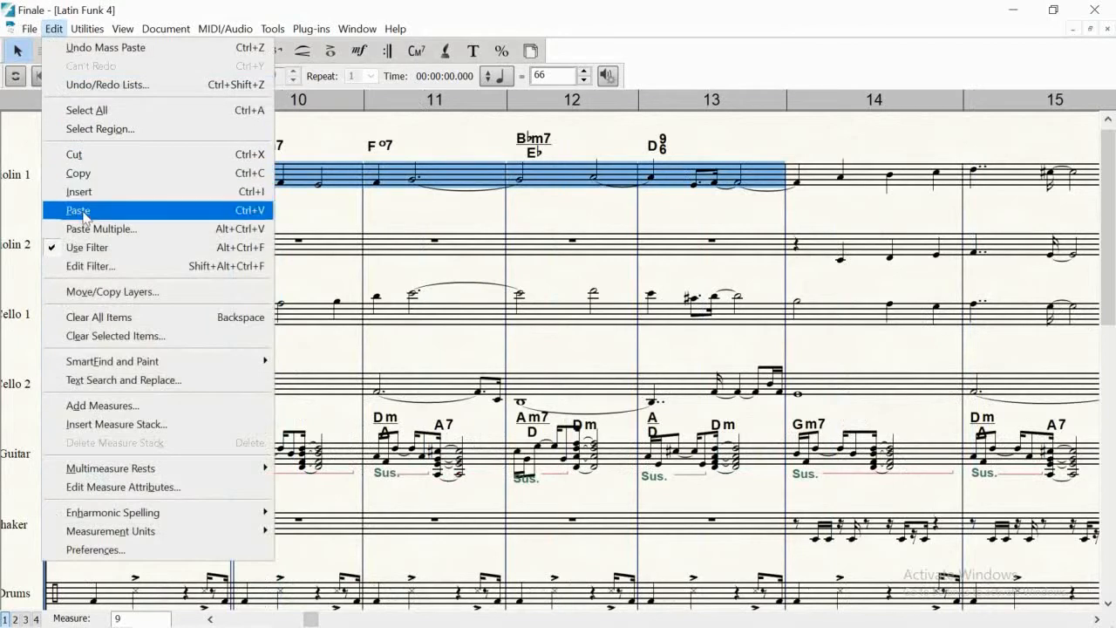
{"action": "left_click", "coordinate": [87, 340]}
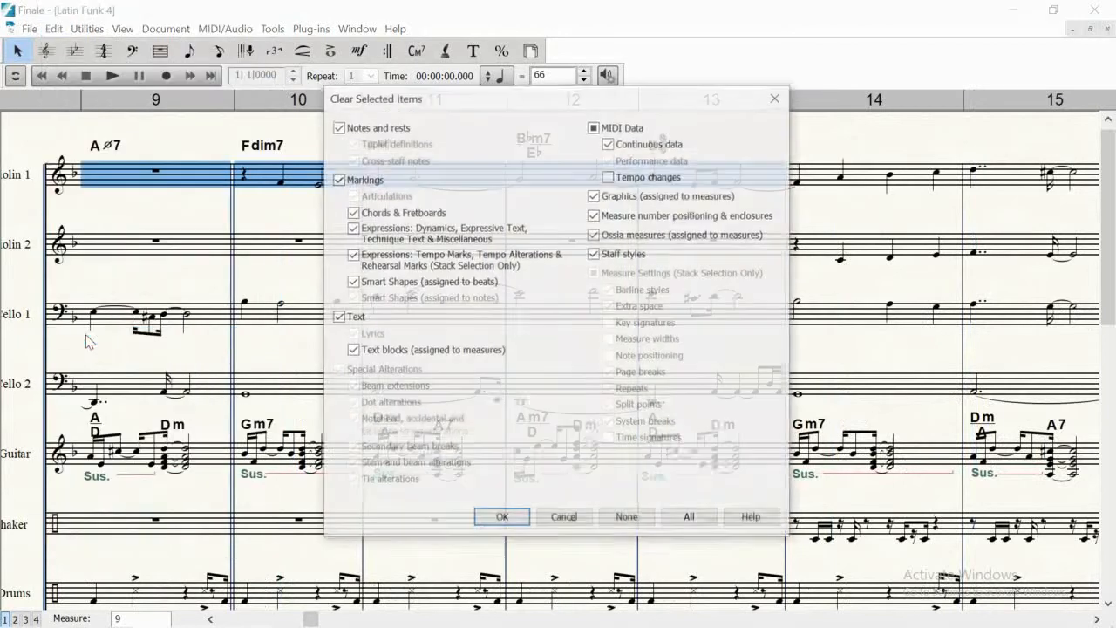
{"action": "left_click", "coordinate": [339, 127]}
{"action": "left_click", "coordinate": [338, 179]}
{"action": "left_click", "coordinate": [339, 369]}
{"action": "left_click", "coordinate": [593, 127]}
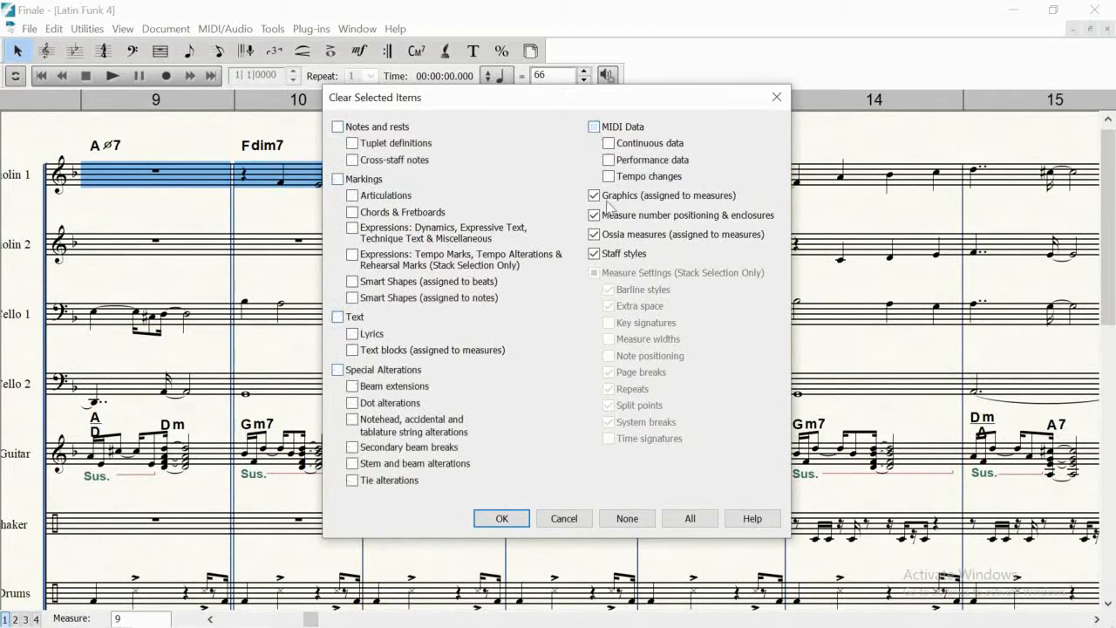
{"action": "left_click", "coordinate": [594, 195]}
{"action": "left_click", "coordinate": [499, 521]}
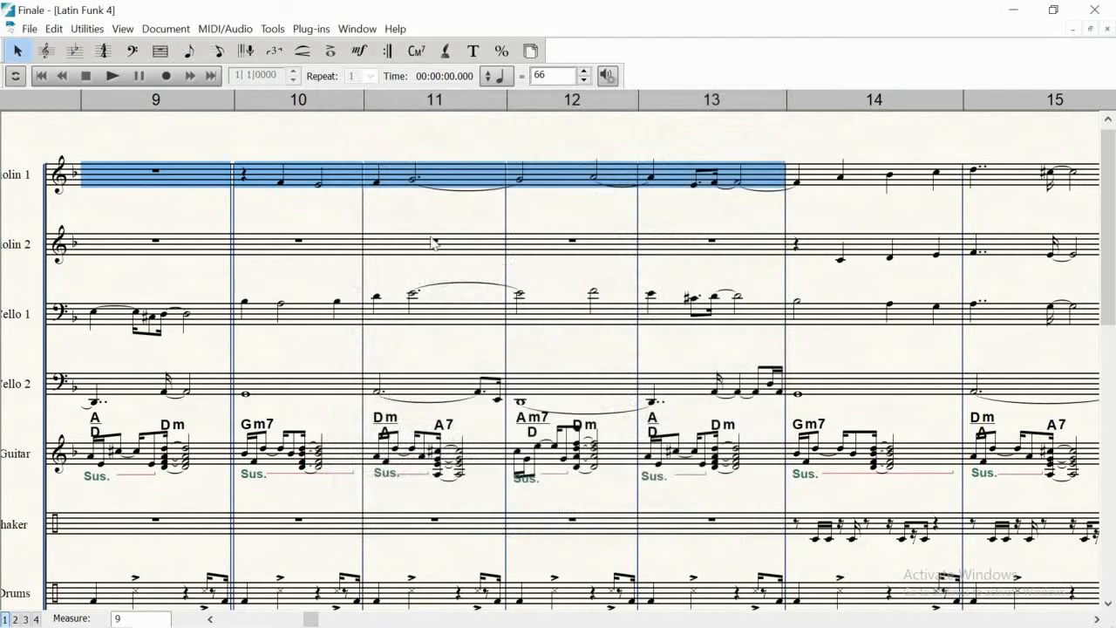
{"action": "left_click", "coordinate": [401, 210]}
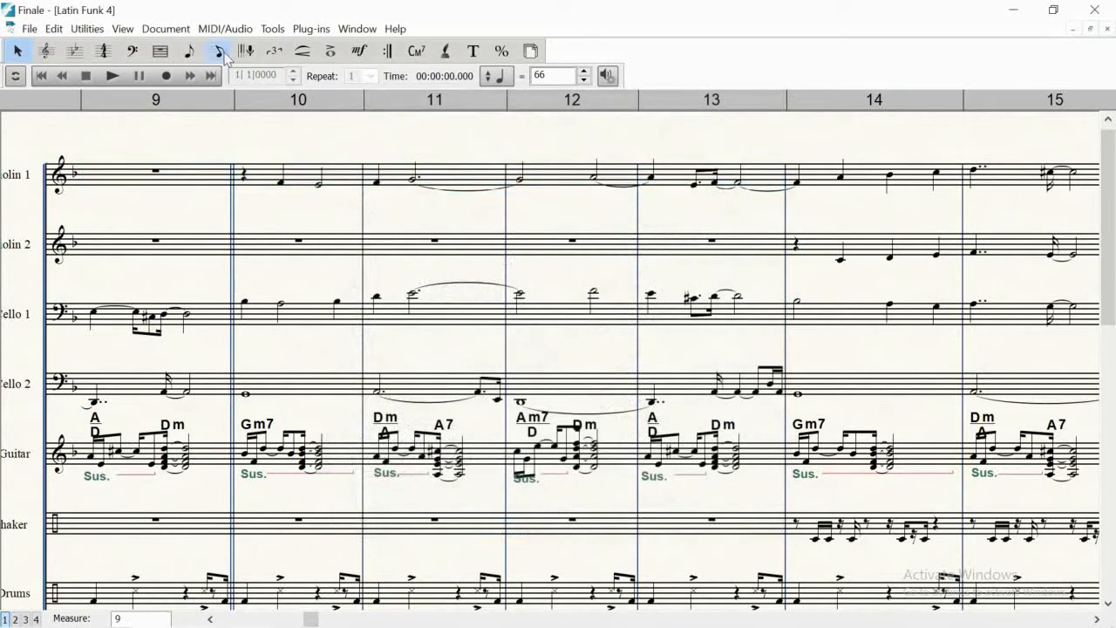
- Check which custom suffixes remain in the suffix library from the Dm/A guitar chord's definition in measure 11, without changing the chord
{"action": "left_click", "coordinate": [416, 54]}
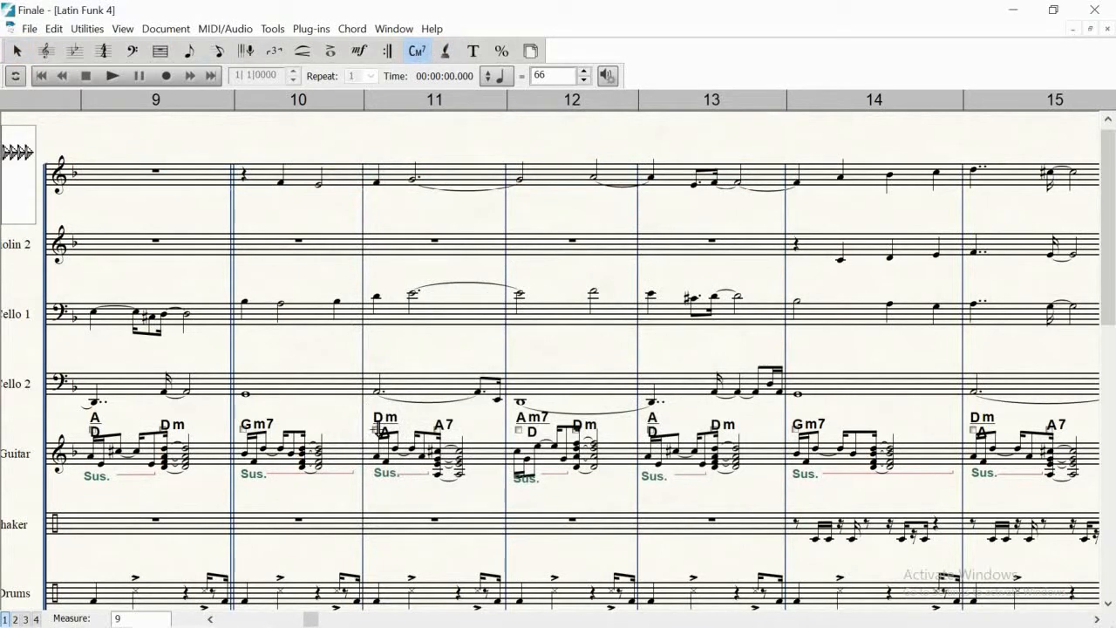
{"action": "right_click", "coordinate": [376, 429]}
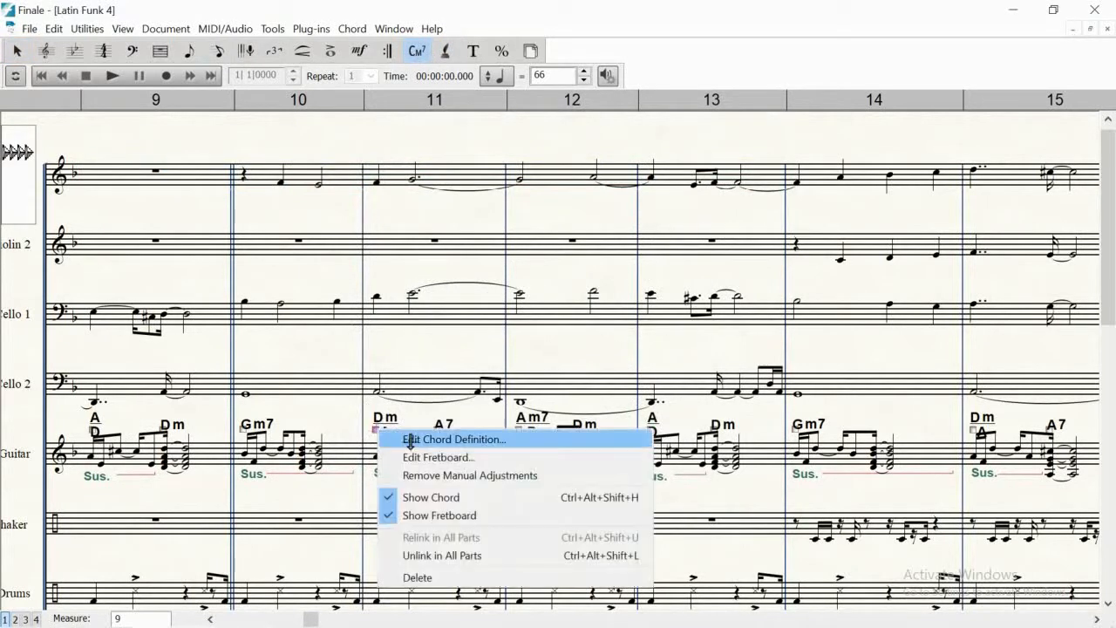
{"action": "left_click", "coordinate": [441, 439]}
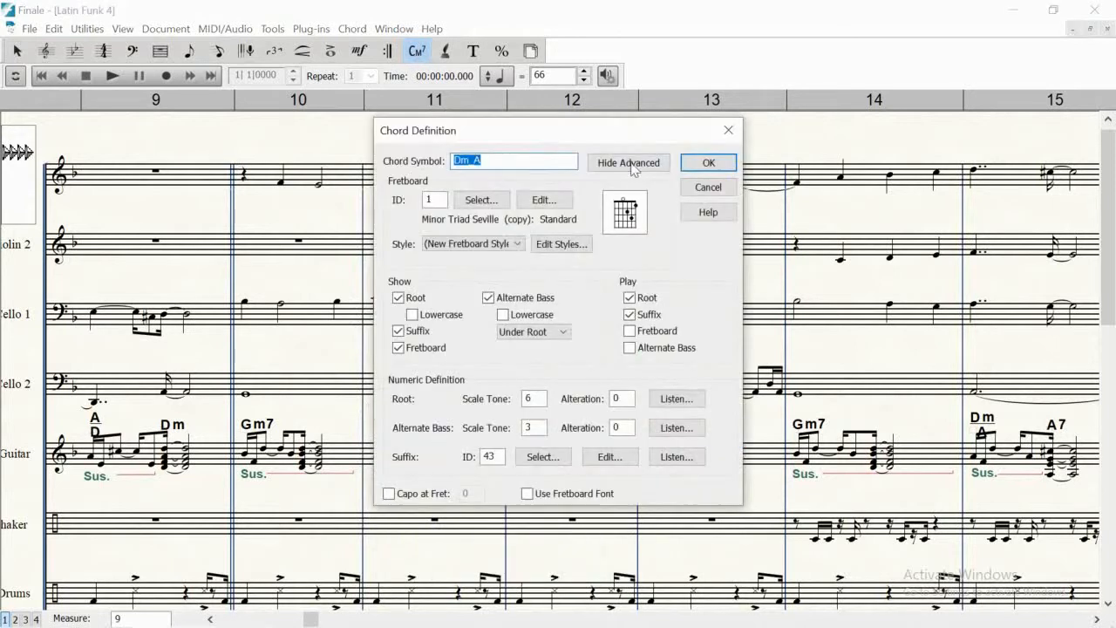
{"action": "left_click", "coordinate": [631, 164]}
{"action": "left_click", "coordinate": [631, 164]}
{"action": "left_click", "coordinate": [542, 456]}
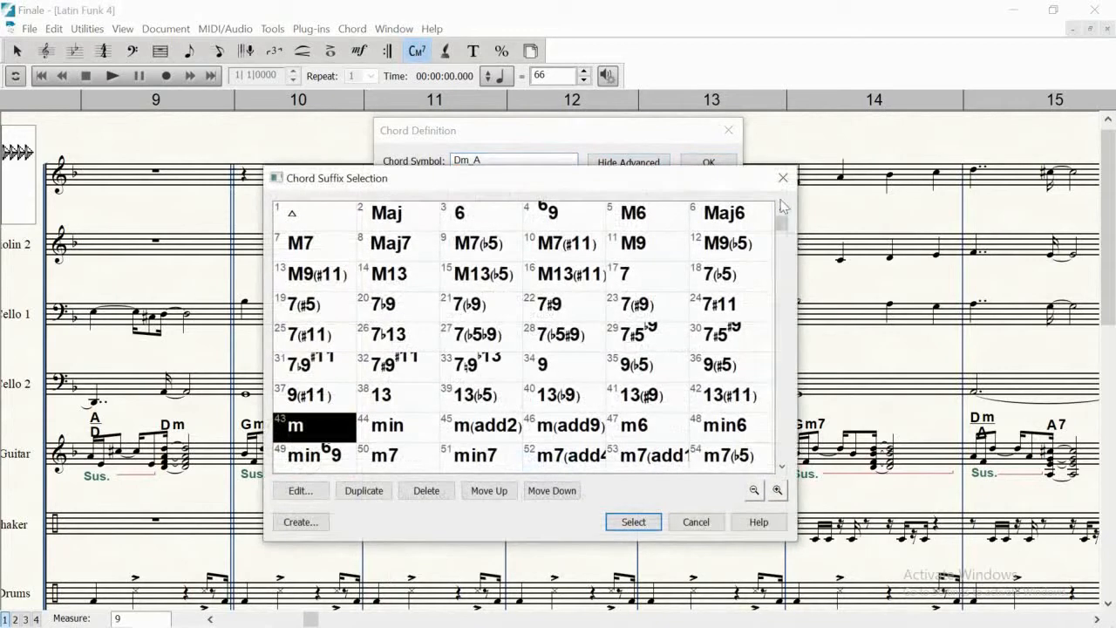
{"action": "left_click_drag", "start_coordinate": [781, 221], "coordinate": [771, 473]}
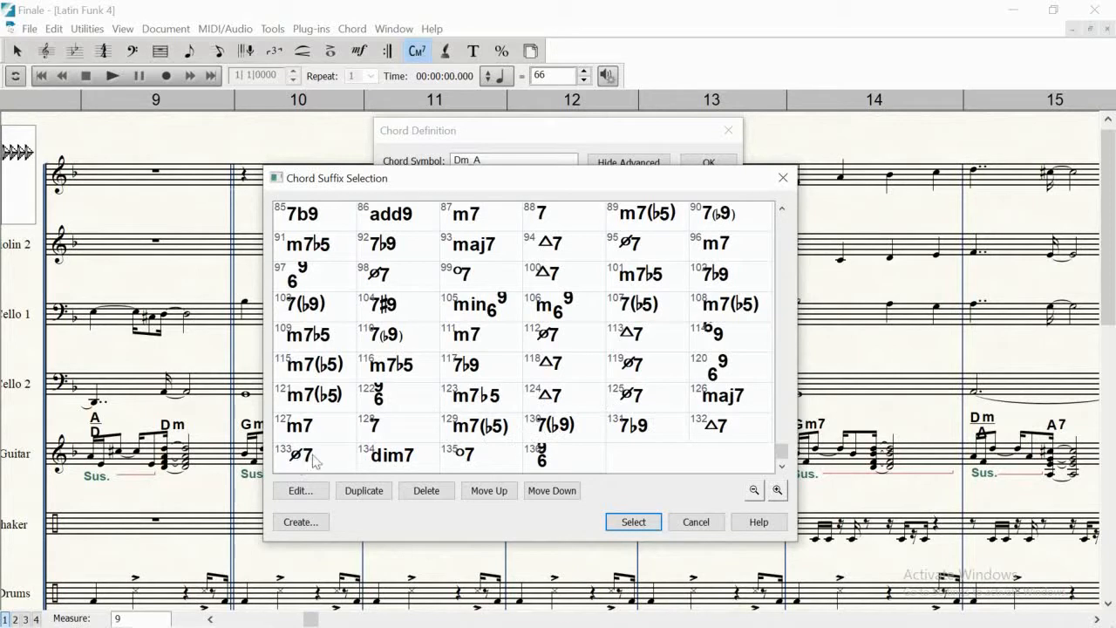
{"action": "left_click", "coordinate": [695, 524]}
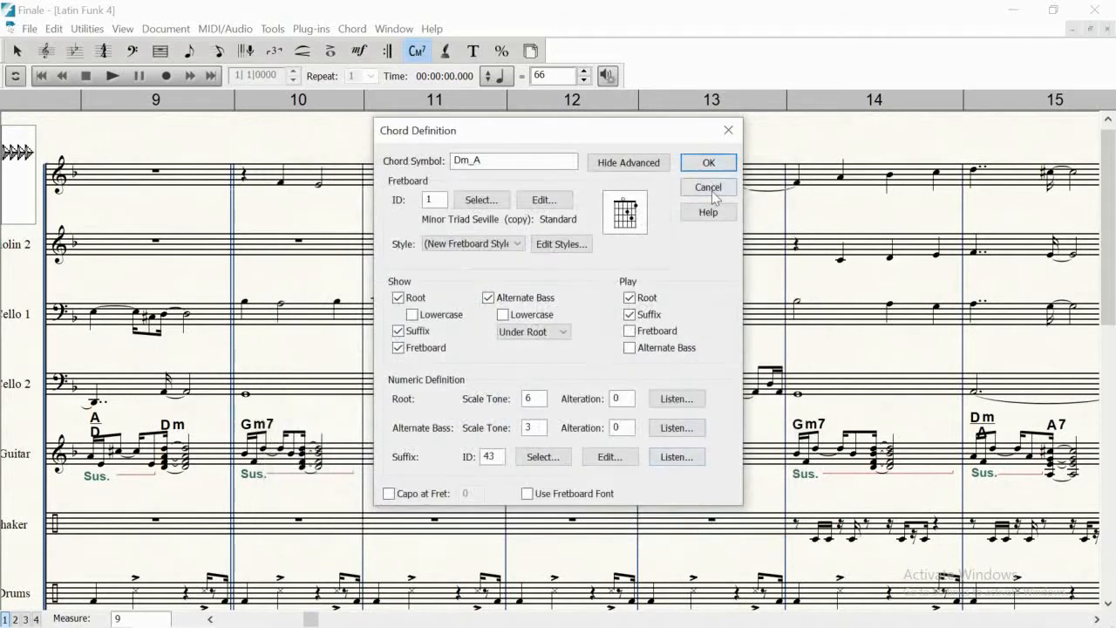
{"action": "left_click", "coordinate": [712, 192]}
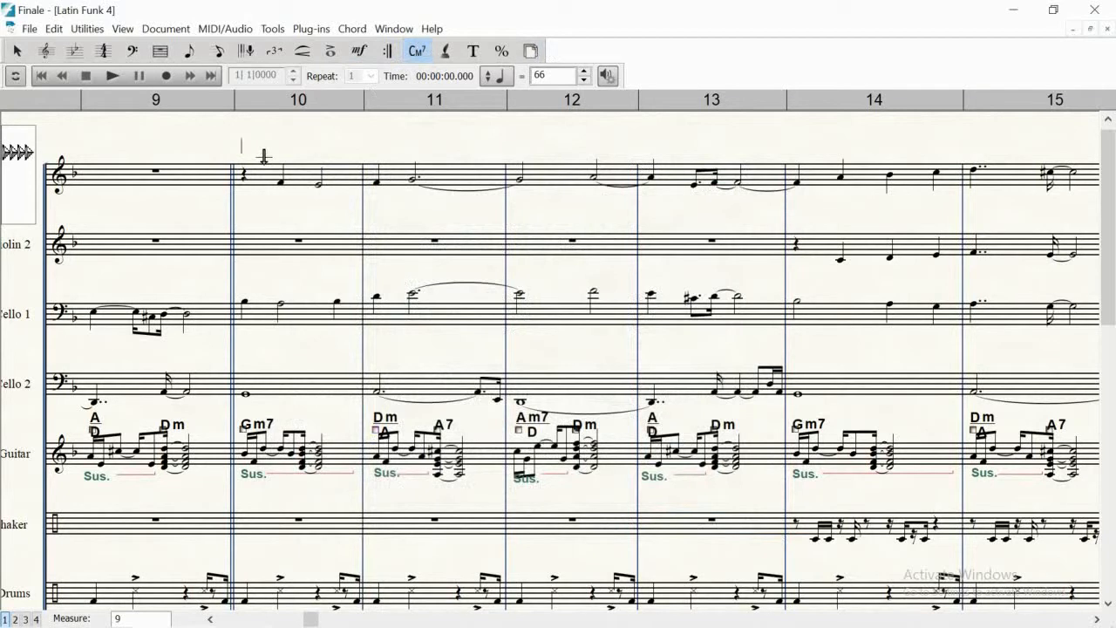
- Enter an Aø7 chord symbol above the start of measure 10 on the Violin 1 staff and delete it again
{"action": "type", "text": "A"}
{"action": "type", "text": "¿7"}
{"action": "left_click", "coordinate": [303, 145]}
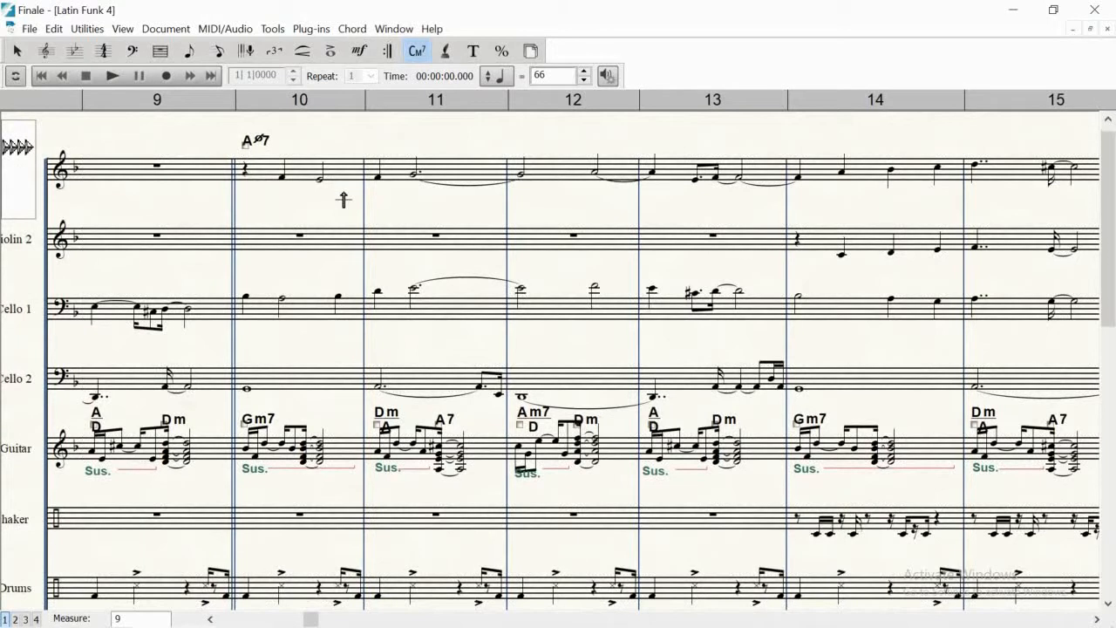
{"action": "left_click", "coordinate": [245, 144]}
{"action": "key", "text": "Delete"}
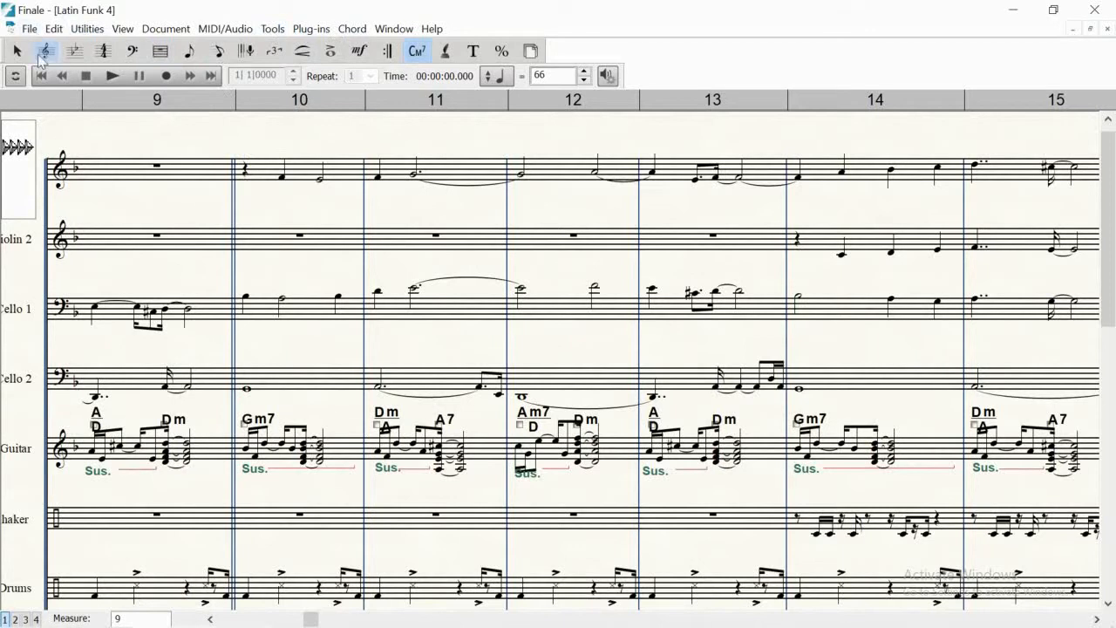
- Save the score under the new file name Very Funky New Chart in the Latin Funk folder
{"action": "left_click", "coordinate": [32, 30]}
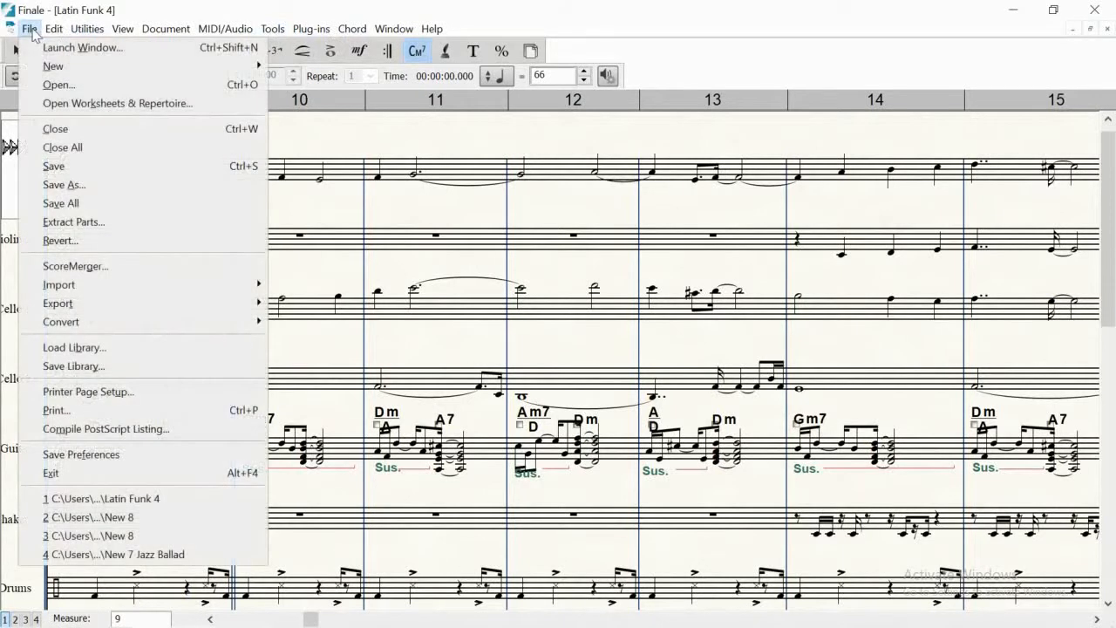
{"action": "left_click", "coordinate": [100, 499]}
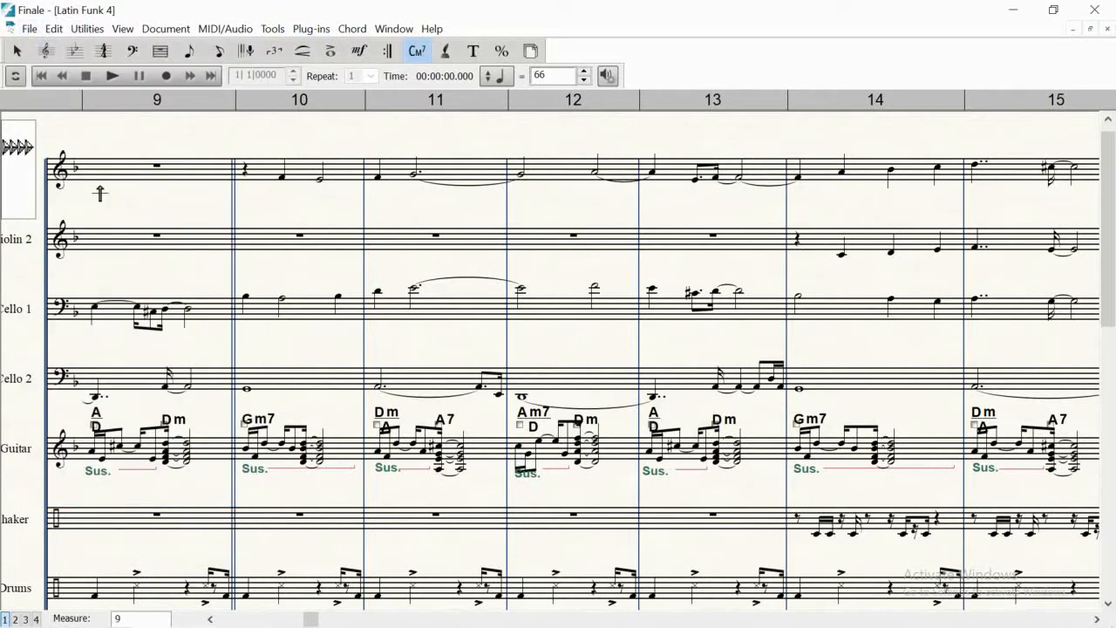
{"action": "left_click_drag", "start_coordinate": [311, 619], "coordinate": [225, 619]}
{"action": "left_click", "coordinate": [29, 28]}
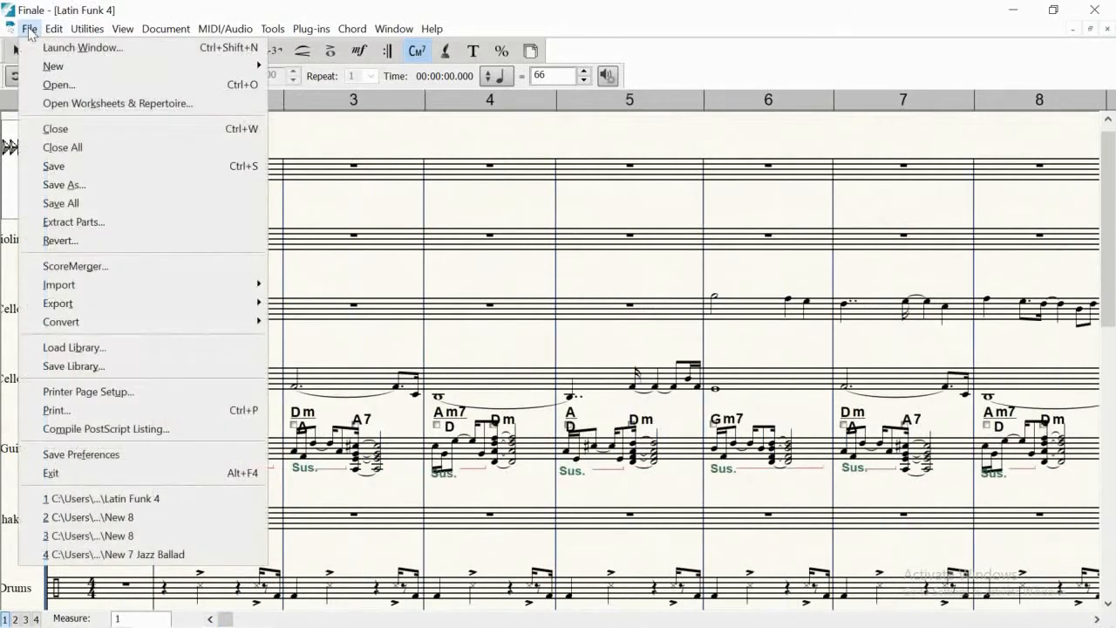
{"action": "left_click", "coordinate": [63, 185]}
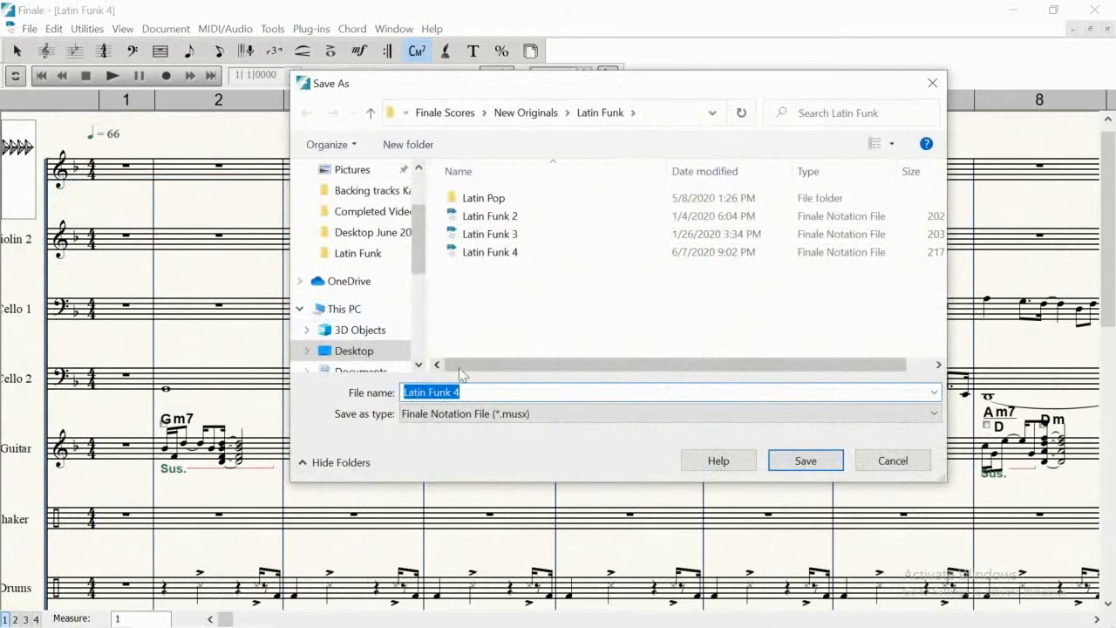
{"action": "type", "text": "Very Fun"}
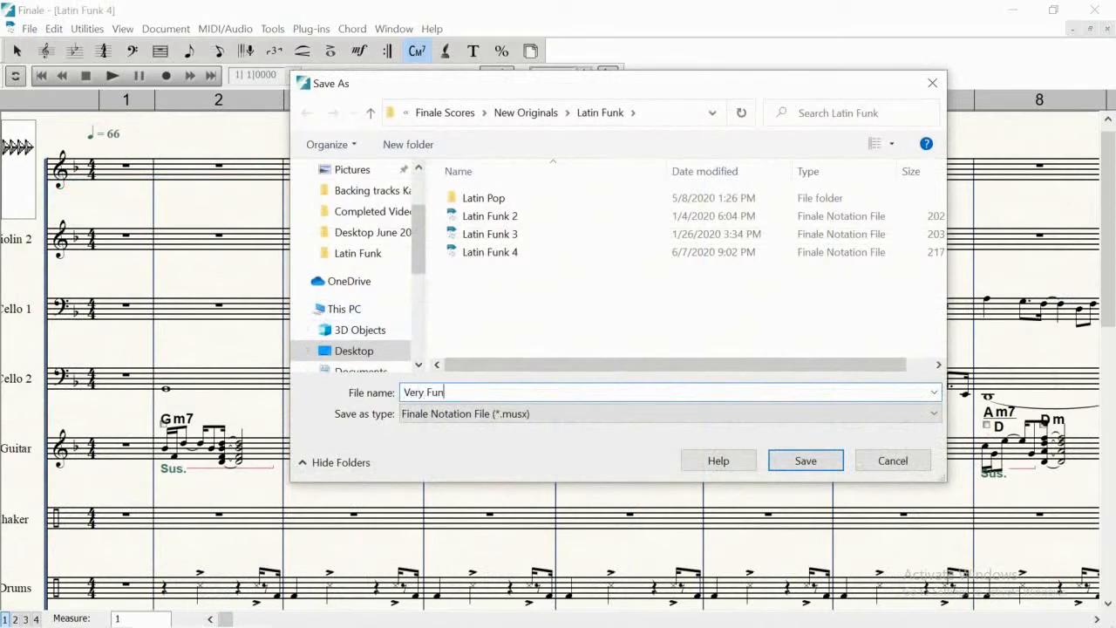
{"action": "type", "text": "ky New Chart"}
{"action": "left_click", "coordinate": [806, 462]}
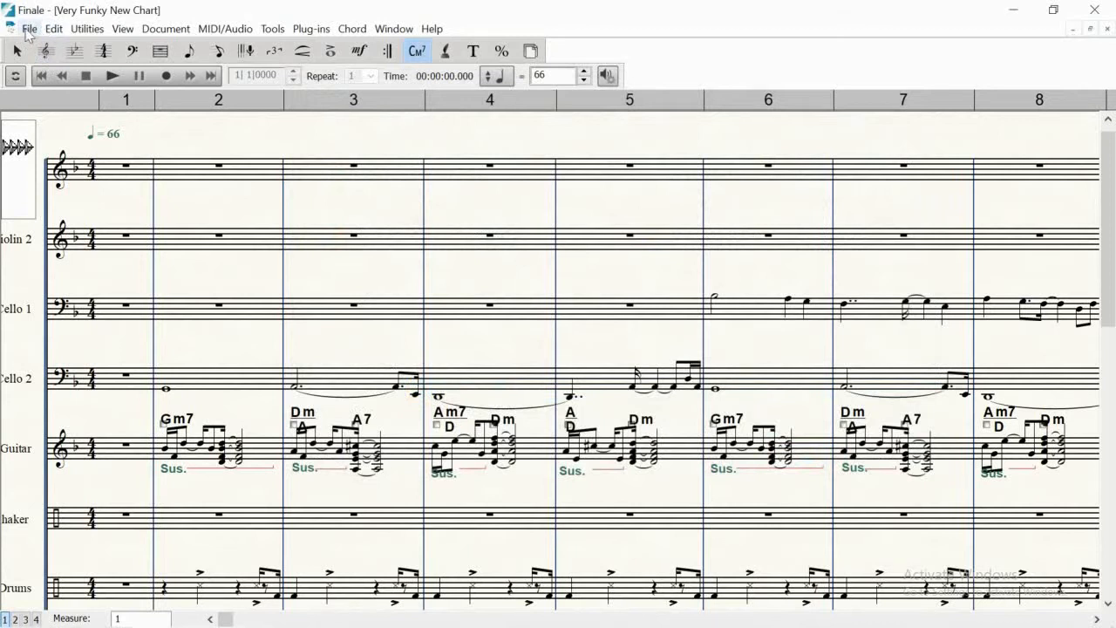
- Select every measure on all staves from Violin 1 through Bass with the Measure tool and delete the entire contents of the score
{"action": "left_click", "coordinate": [161, 54]}
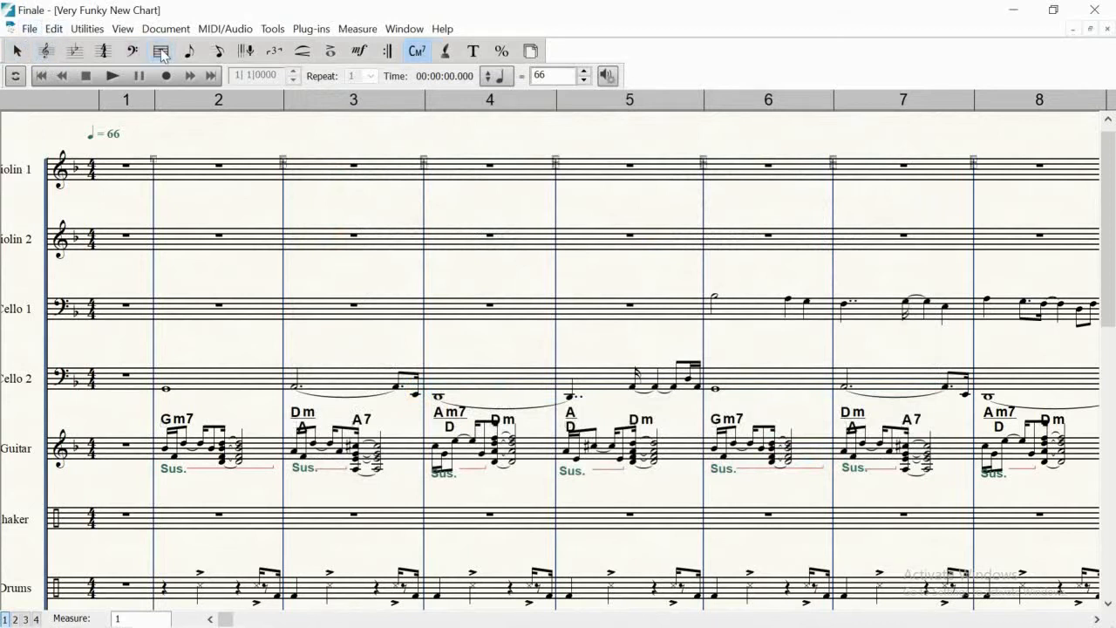
{"action": "left_click", "coordinate": [40, 168]}
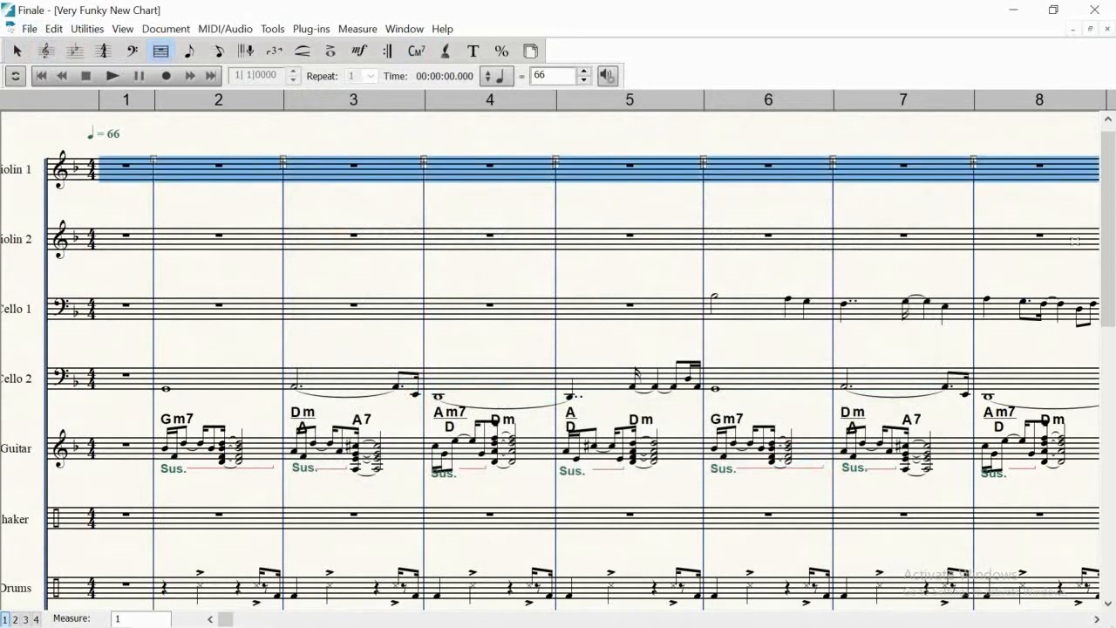
{"action": "left_click_drag", "start_coordinate": [1108, 244], "coordinate": [1108, 427]}
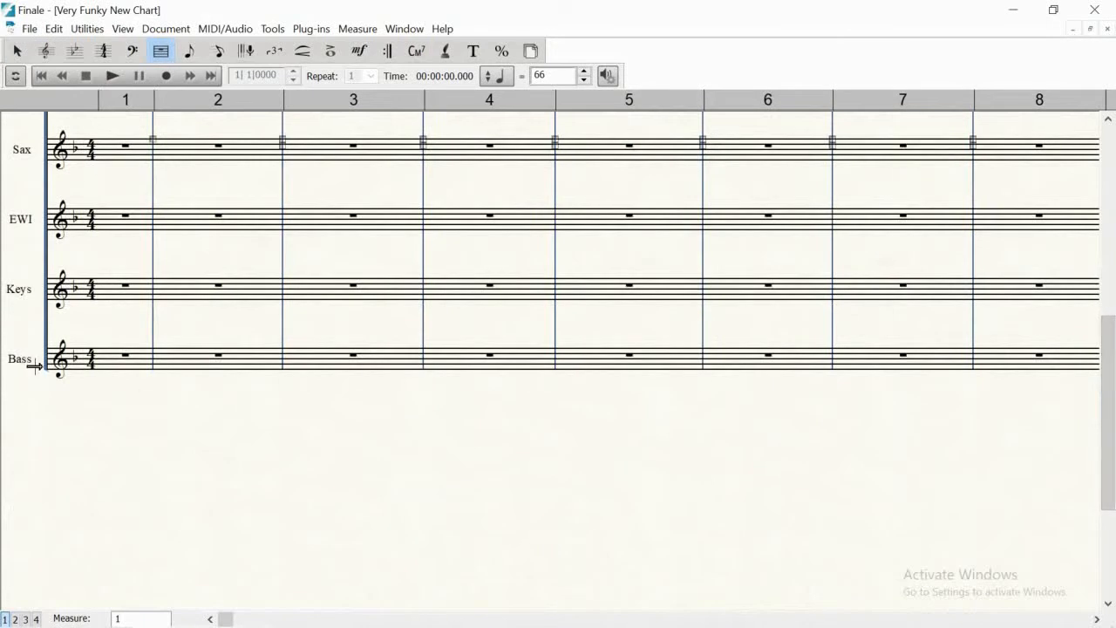
{"action": "key", "text": "ctrl+a"}
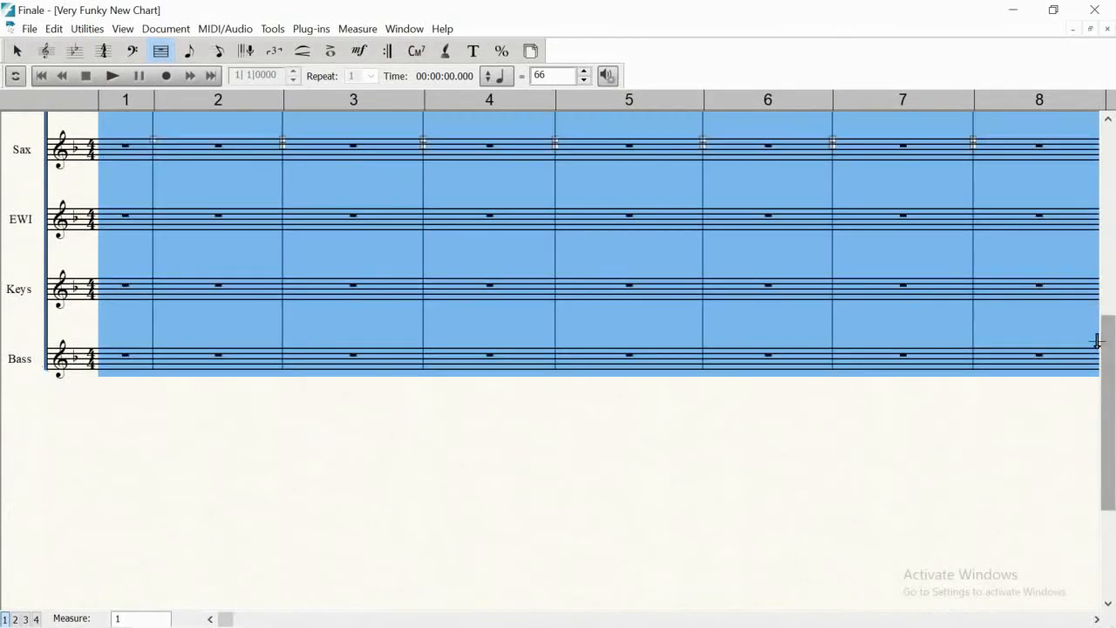
{"action": "left_click_drag", "start_coordinate": [1108, 347], "coordinate": [1112, 148]}
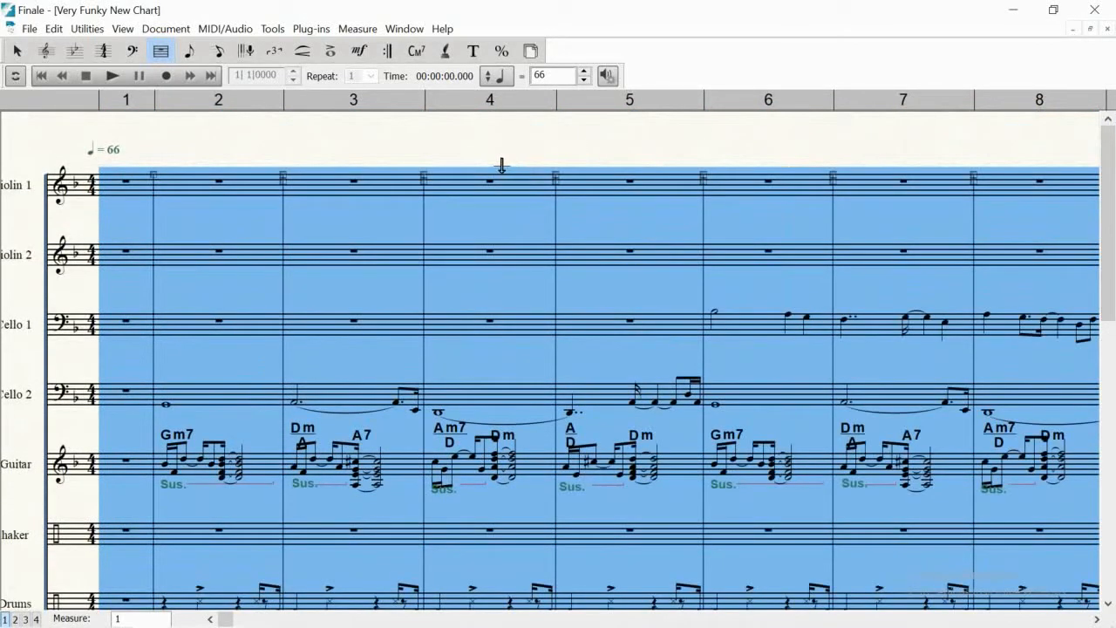
{"action": "key", "text": "Delete"}
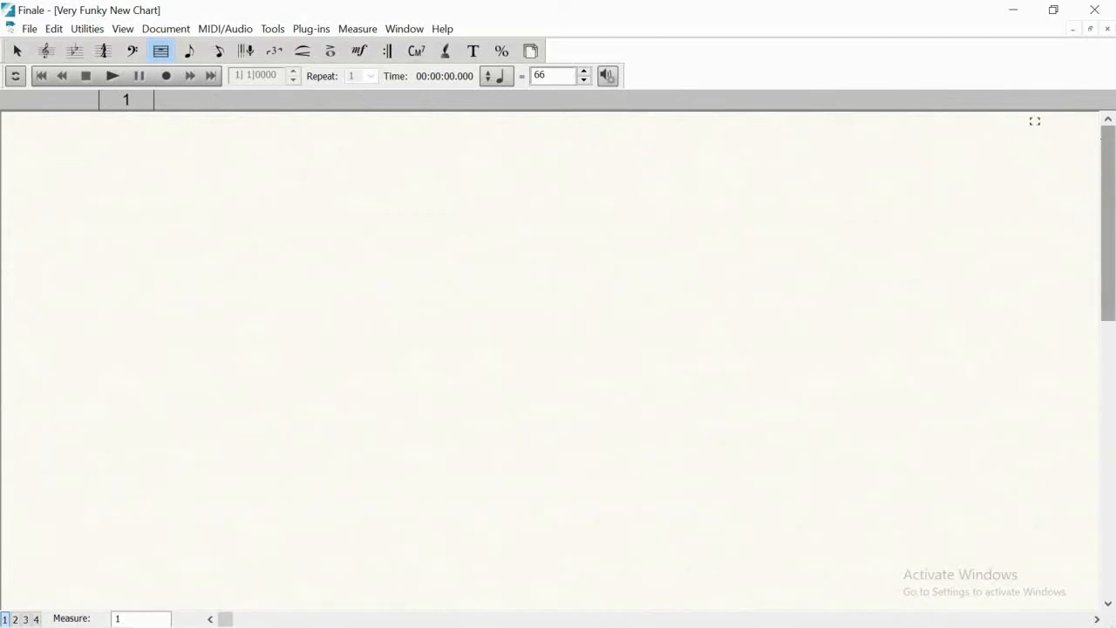
- Add a fresh run of blank measures to the emptied score, entering how many measures to create
{"action": "left_click", "coordinate": [160, 52]}
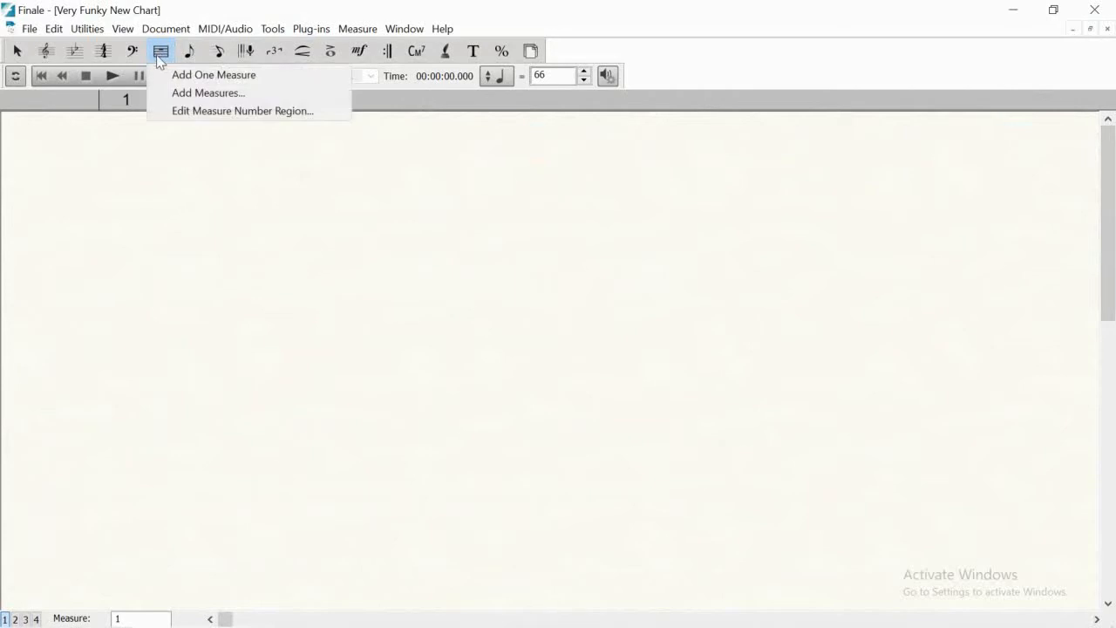
{"action": "left_click", "coordinate": [184, 93]}
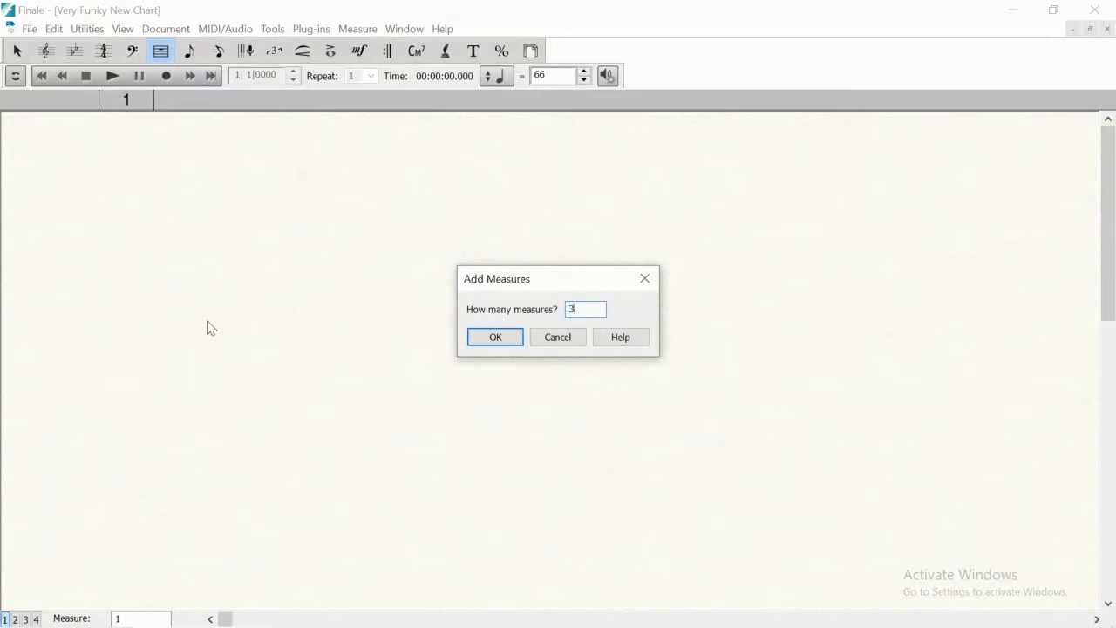
{"action": "left_click", "coordinate": [489, 337]}
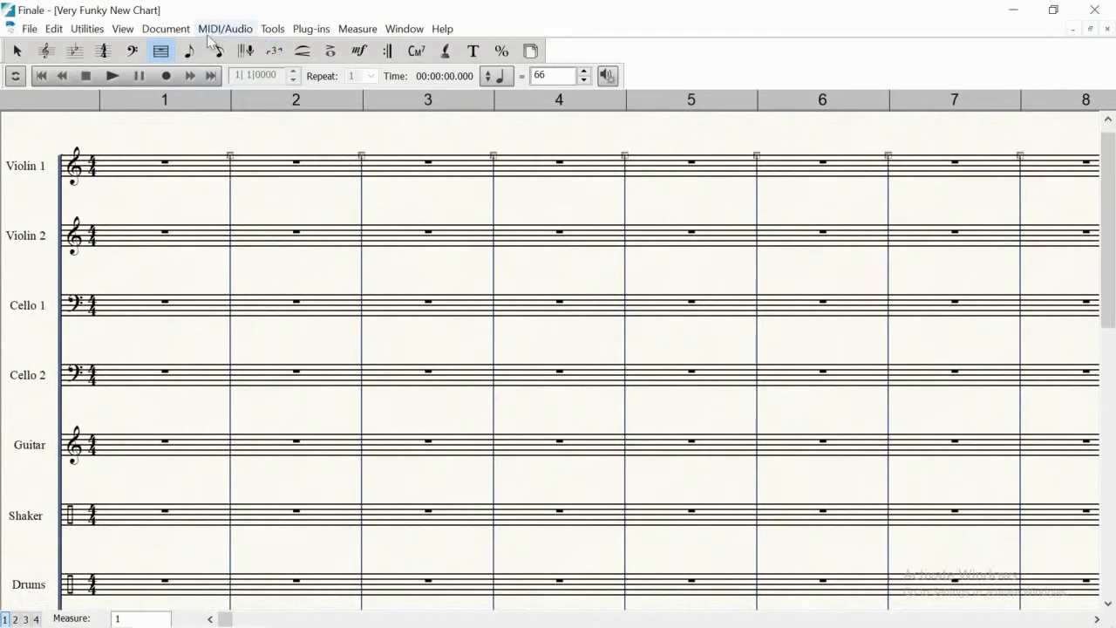
- Examine the blank score's systems in Page View and its full list of staves in Scroll View
{"action": "left_click", "coordinate": [129, 29]}
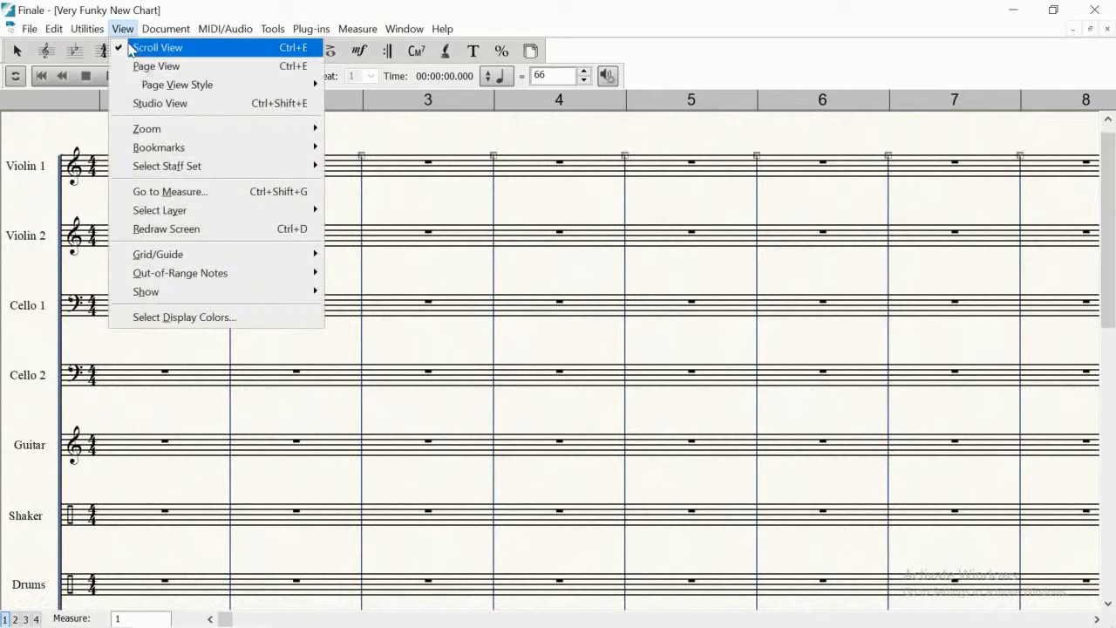
{"action": "left_click", "coordinate": [139, 66]}
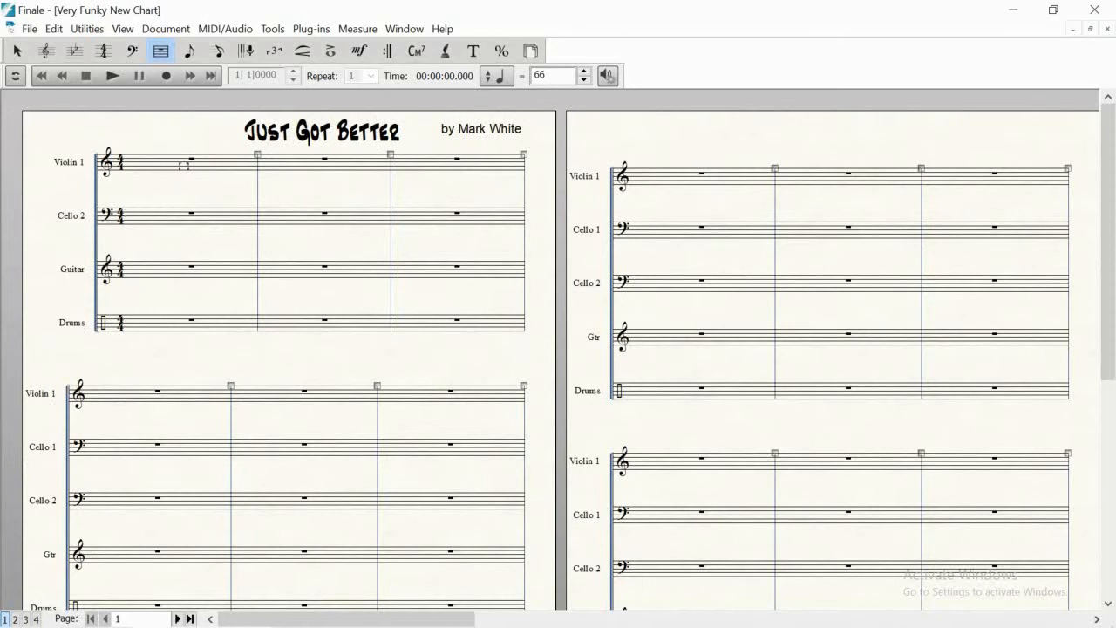
{"action": "left_click", "coordinate": [124, 29]}
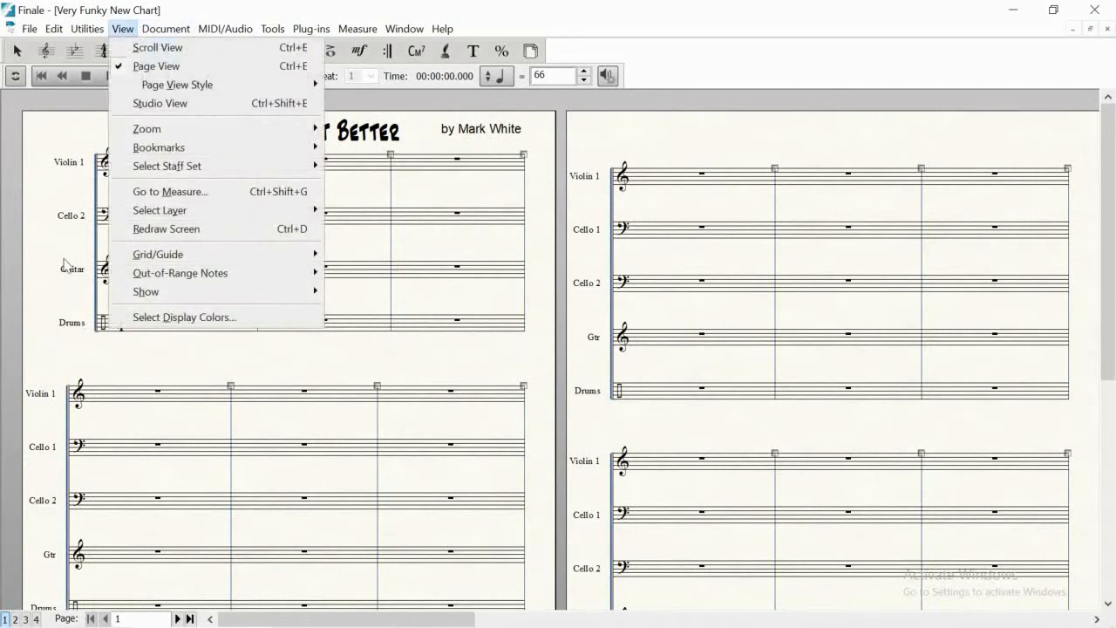
{"action": "left_click", "coordinate": [183, 49]}
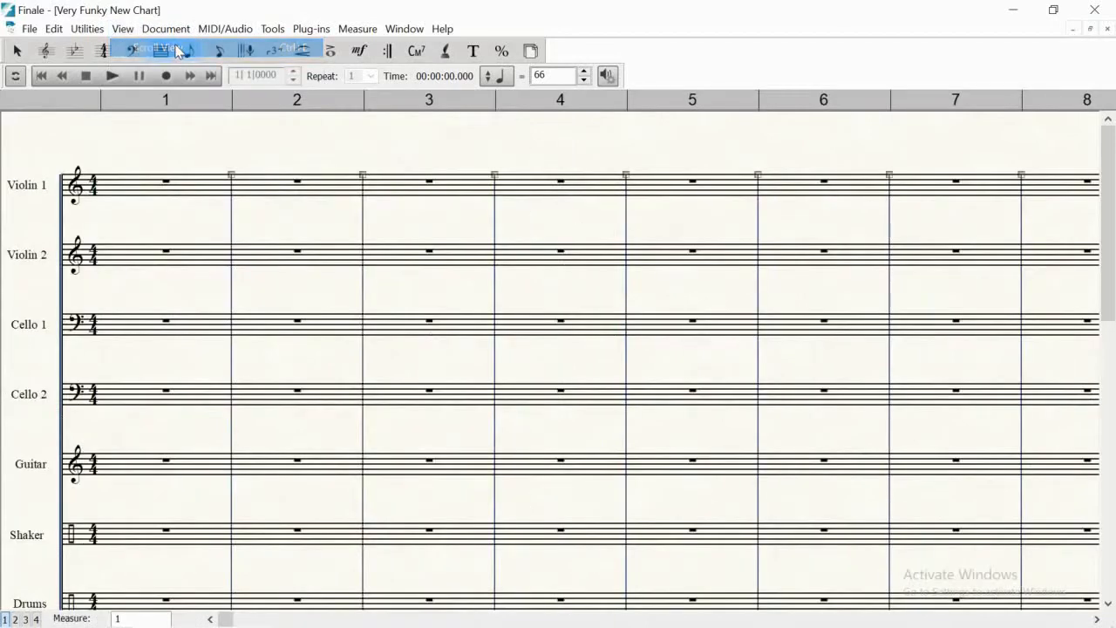
{"action": "left_click_drag", "start_coordinate": [175, 209], "coordinate": [190, 155]}
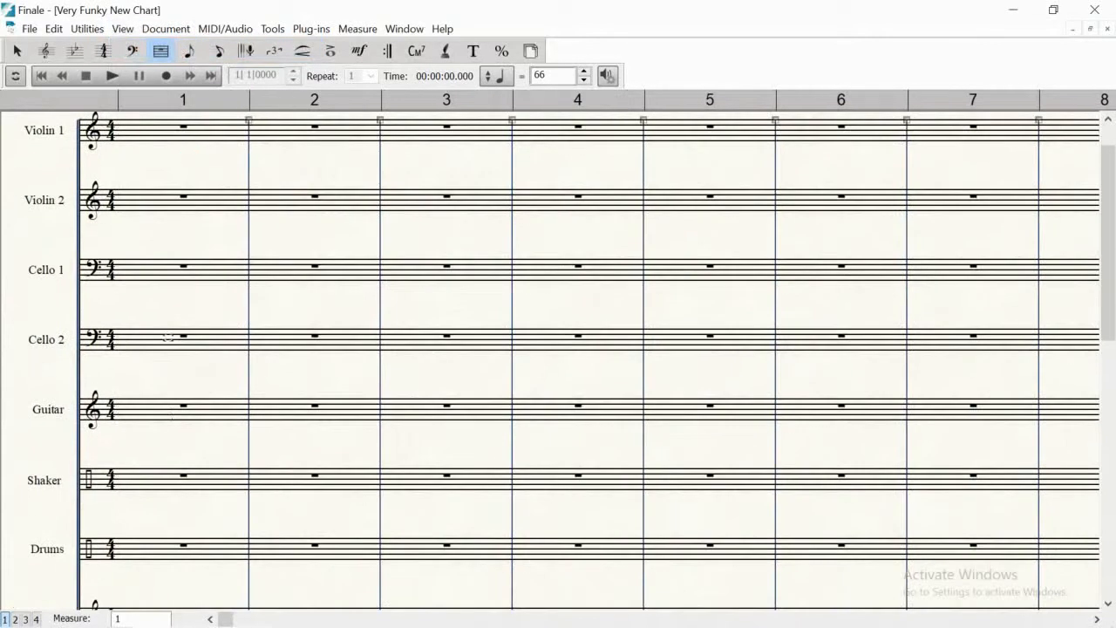
{"action": "left_click_drag", "start_coordinate": [189, 338], "coordinate": [203, 131]}
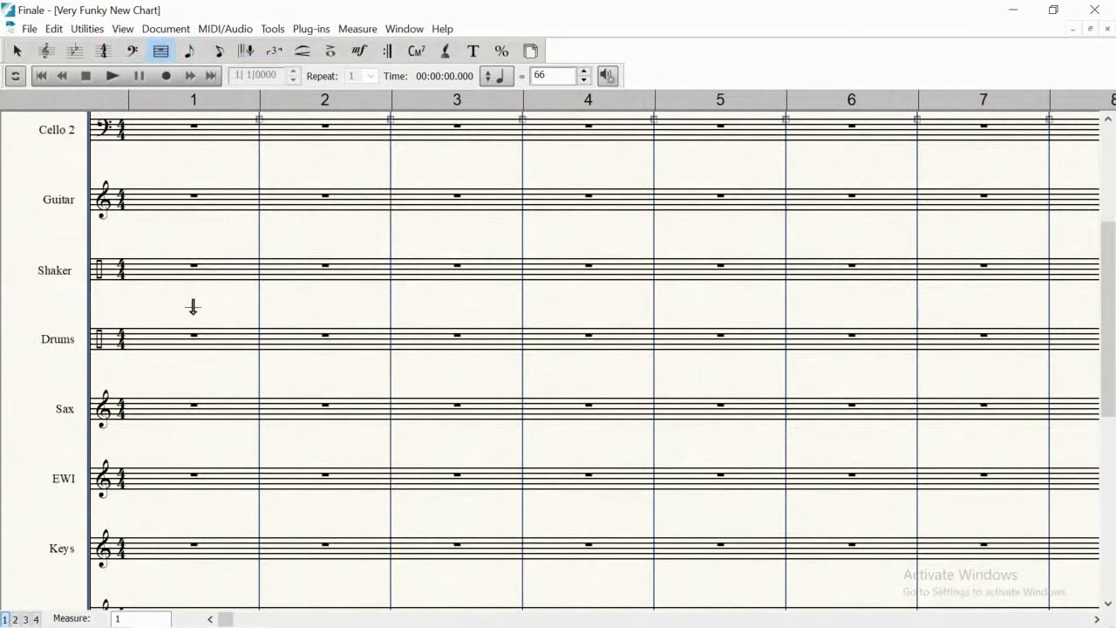
{"action": "left_click_drag", "start_coordinate": [190, 220], "coordinate": [166, 424]}
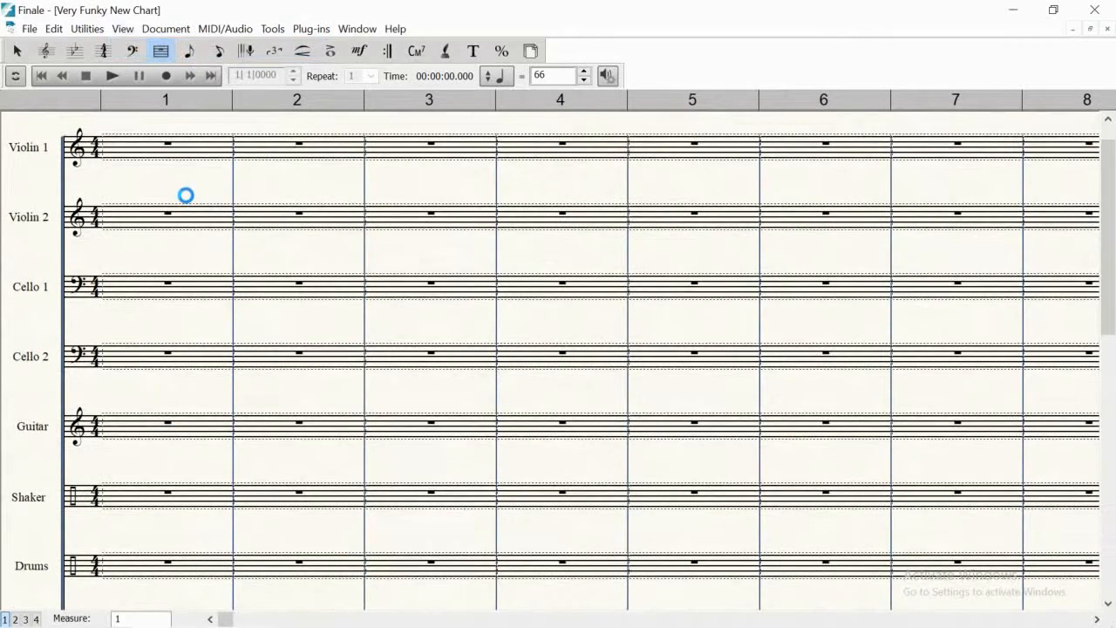
{"action": "mouse_move", "coordinate": [186, 195]}
{"action": "left_mouse_down"}
{"action": "mouse_move", "coordinate": [207, 177]}
{"action": "mouse_move", "coordinate": [204, 194]}
{"action": "left_mouse_up"}
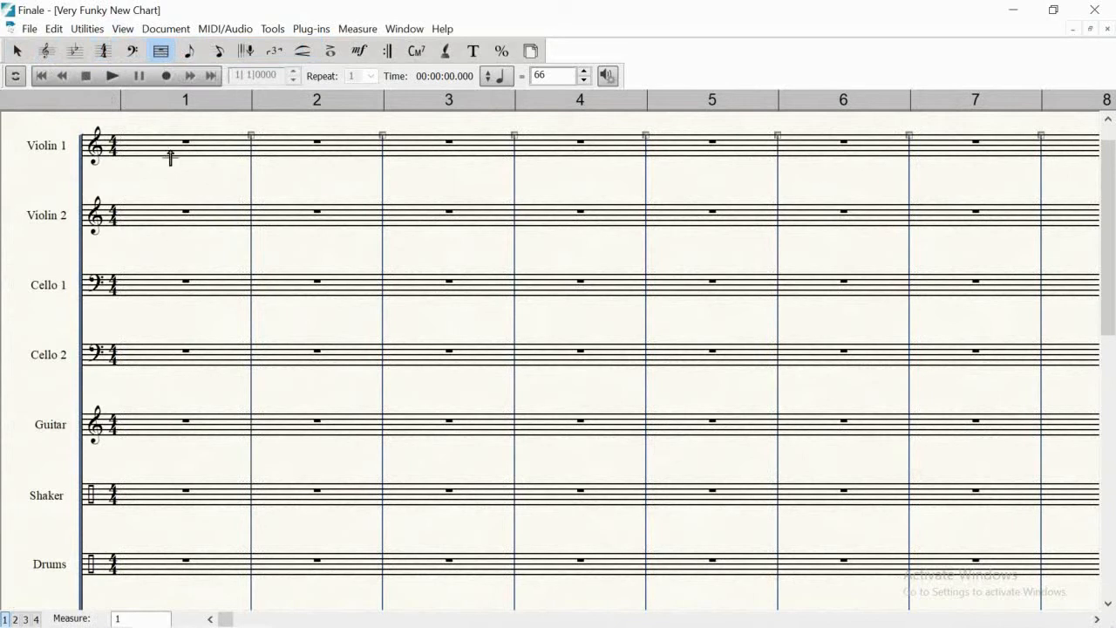
- Delete all staves from Violin 2 through Bass with the Staff tool and reposition, keeping only Violin 1
{"action": "left_click", "coordinate": [17, 51]}
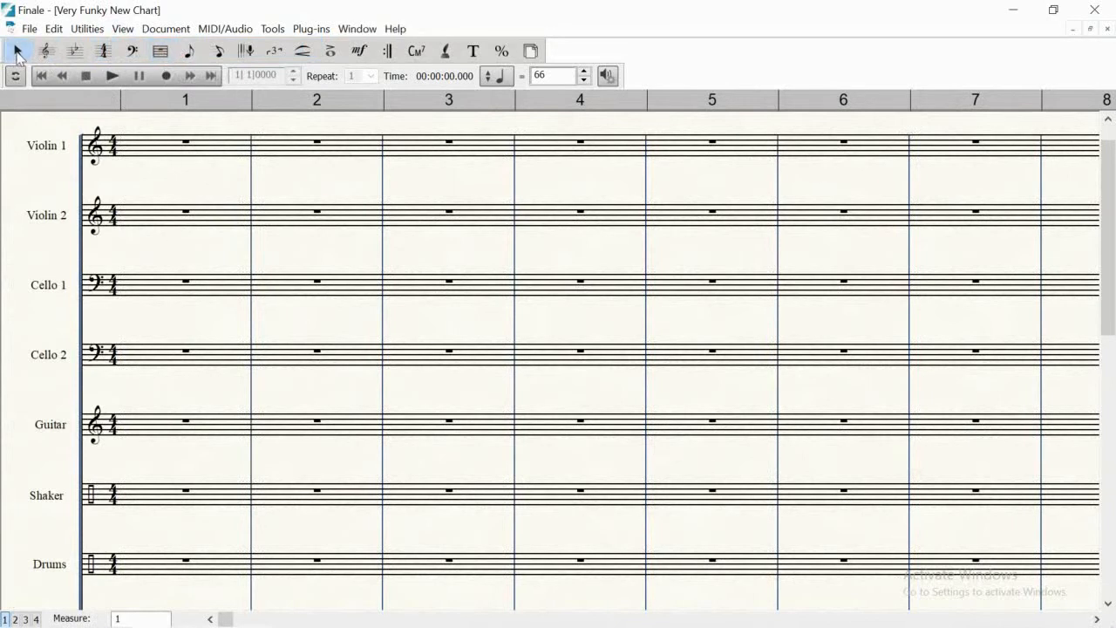
{"action": "left_click", "coordinate": [46, 53]}
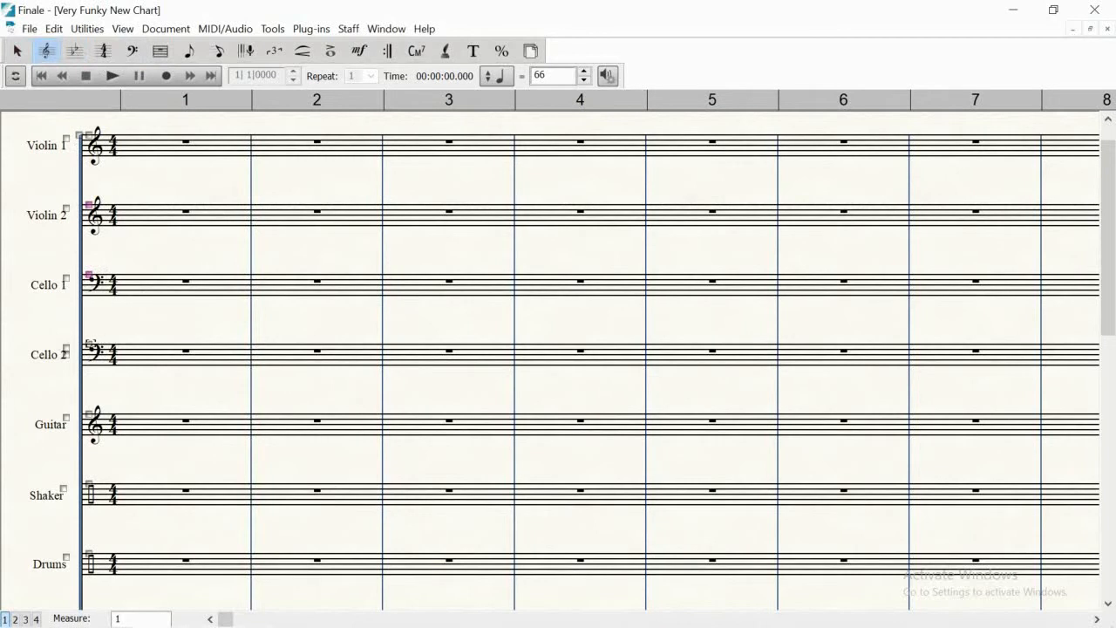
{"action": "left_click", "coordinate": [88, 344], "text": "shift"}
{"action": "left_click", "coordinate": [89, 415], "text": "shift"}
{"action": "left_click", "coordinate": [89, 484], "text": "shift"}
{"action": "left_click", "coordinate": [89, 554], "text": "shift"}
{"action": "left_click", "coordinate": [1111, 513]}
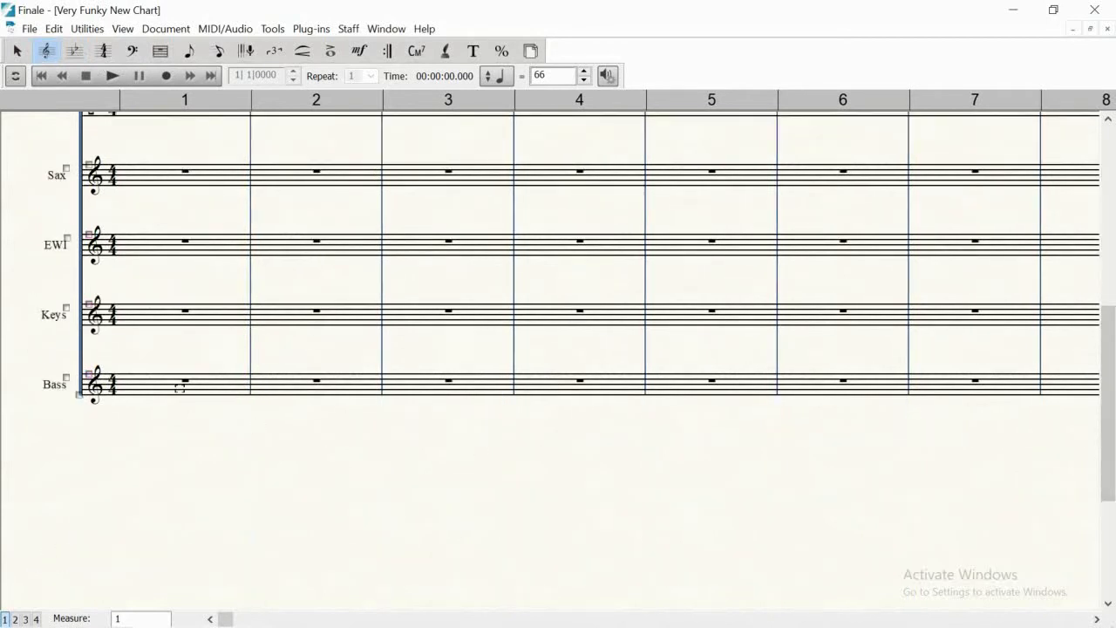
{"action": "left_click", "coordinate": [89, 374], "text": "shift"}
{"action": "left_click", "coordinate": [89, 305], "text": "shift"}
{"action": "left_click", "coordinate": [88, 234], "text": "shift"}
{"action": "left_click", "coordinate": [88, 164], "text": "shift"}
{"action": "left_click", "coordinate": [1108, 119]}
{"action": "left_click", "coordinate": [1109, 119]}
{"action": "left_click", "coordinate": [1109, 119]}
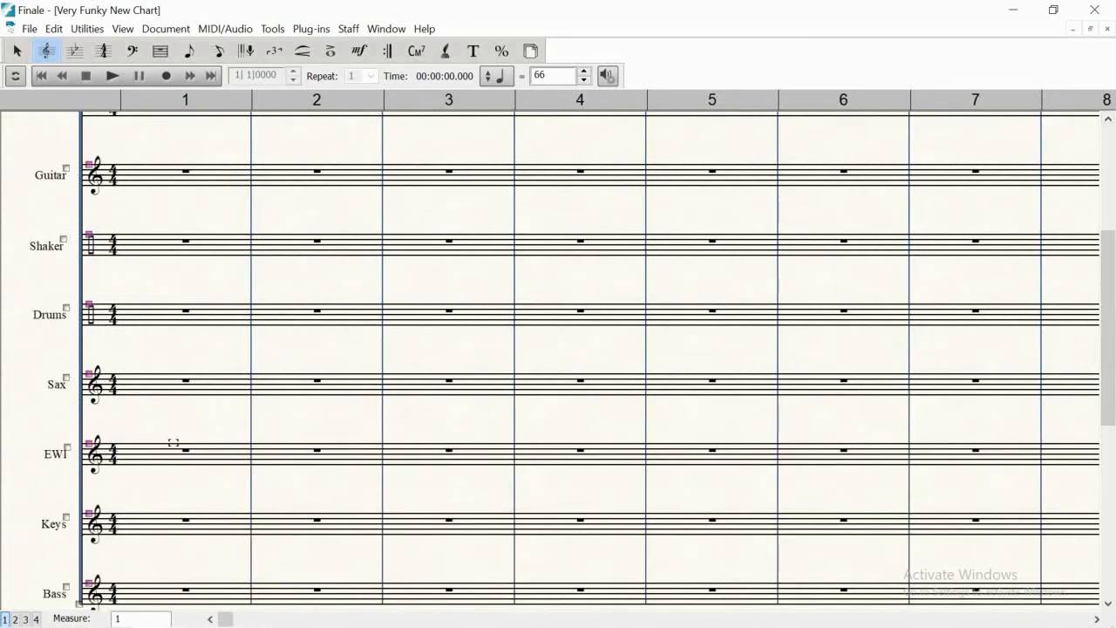
{"action": "left_click", "coordinate": [349, 29]}
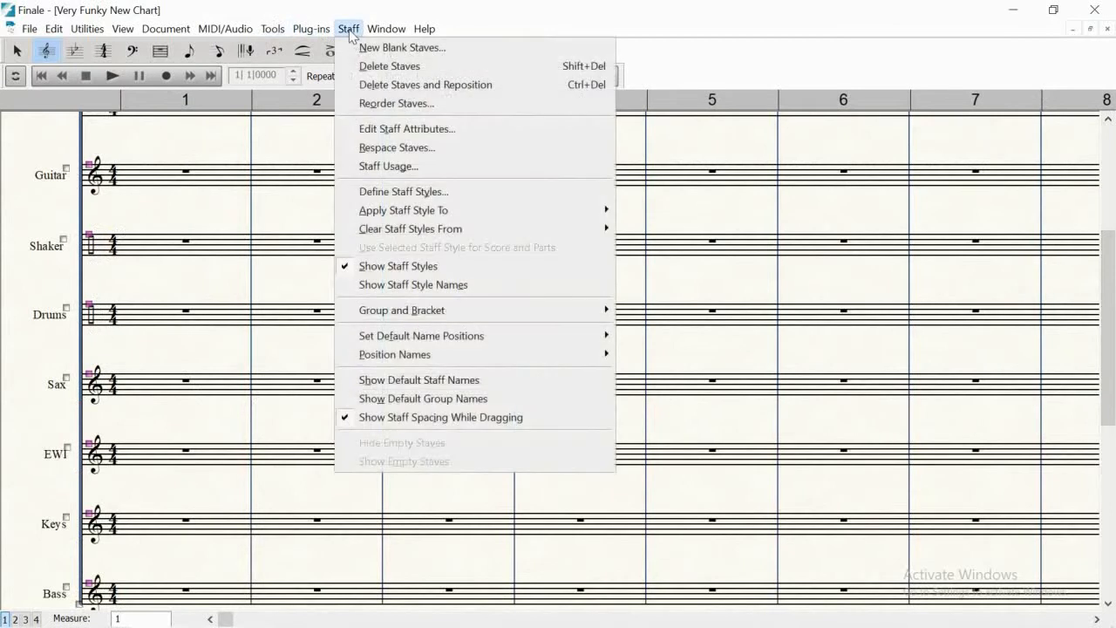
{"action": "left_click", "coordinate": [382, 84]}
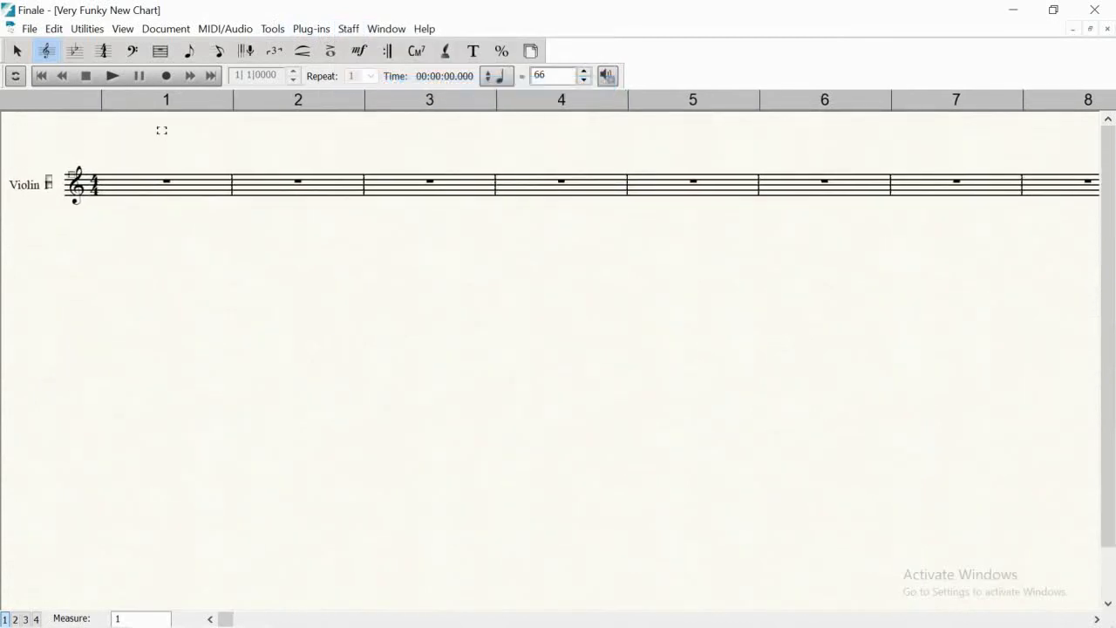
- Switch to Page View and clear the leftover handles above the Violin 1 staff systems
{"action": "left_click", "coordinate": [123, 29]}
{"action": "left_click", "coordinate": [140, 66]}
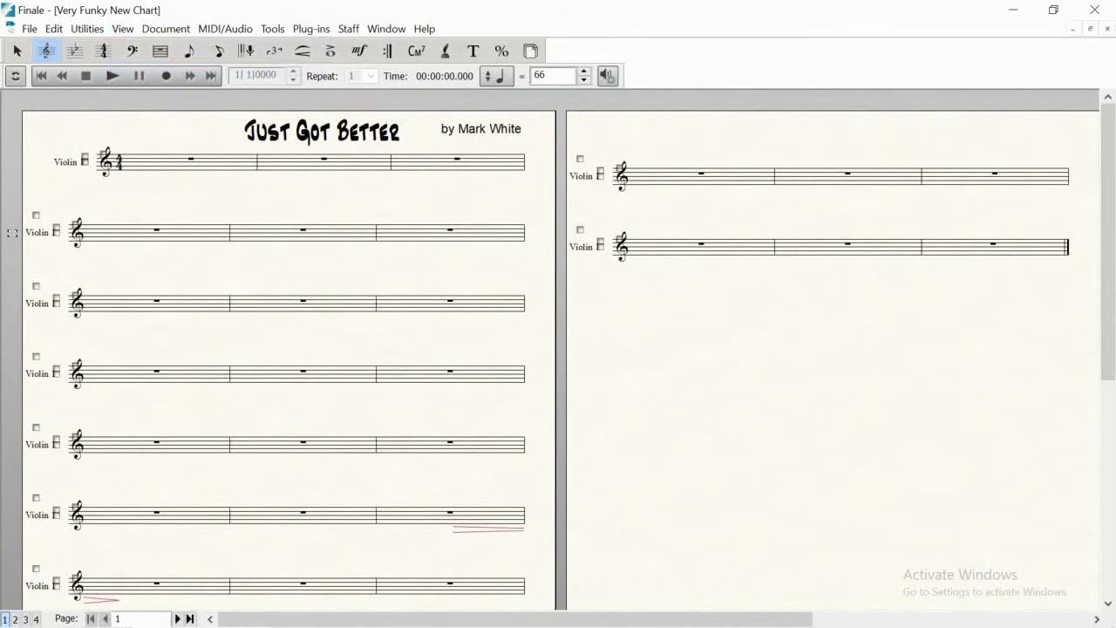
{"action": "key", "text": "ctrl+a"}
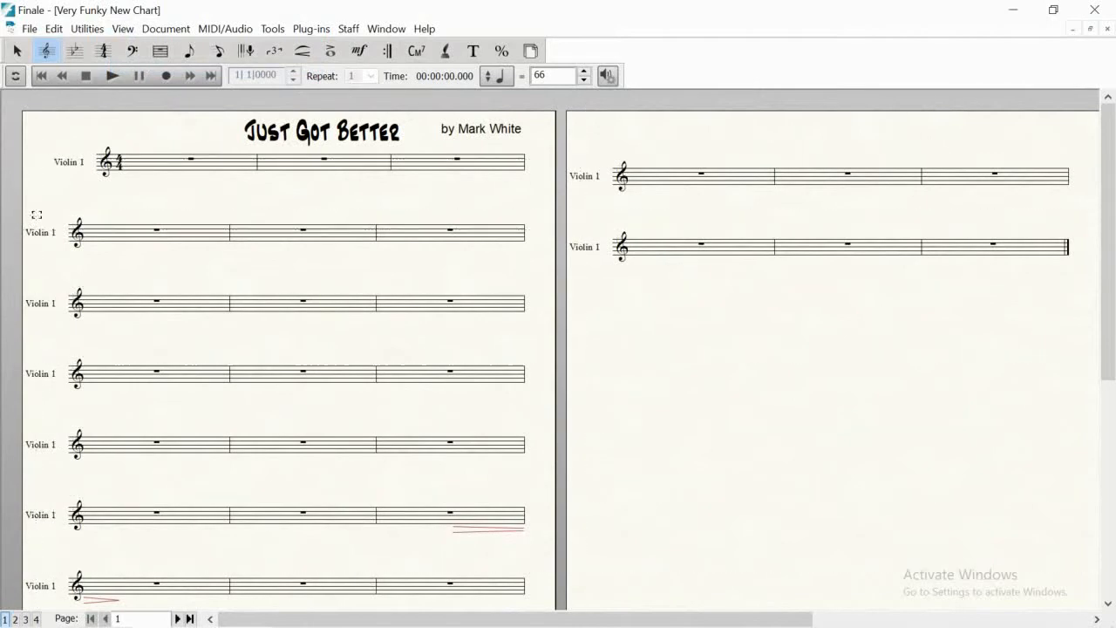
{"action": "left_click", "coordinate": [125, 192]}
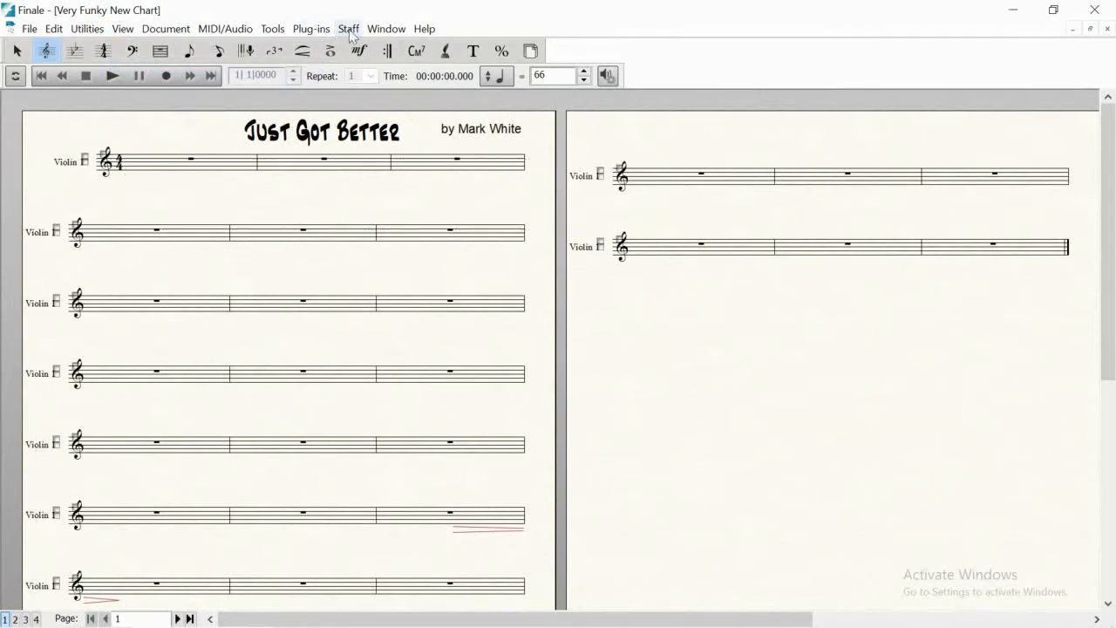
{"action": "right_click", "coordinate": [183, 216]}
{"action": "mouse_move", "coordinate": [181, 206]}
{"action": "left_mouse_down"}
{"action": "mouse_move", "coordinate": [171, 210]}
{"action": "mouse_move", "coordinate": [200, 217]}
{"action": "mouse_move", "coordinate": [201, 194]}
{"action": "mouse_move", "coordinate": [198, 214]}
{"action": "left_mouse_up"}
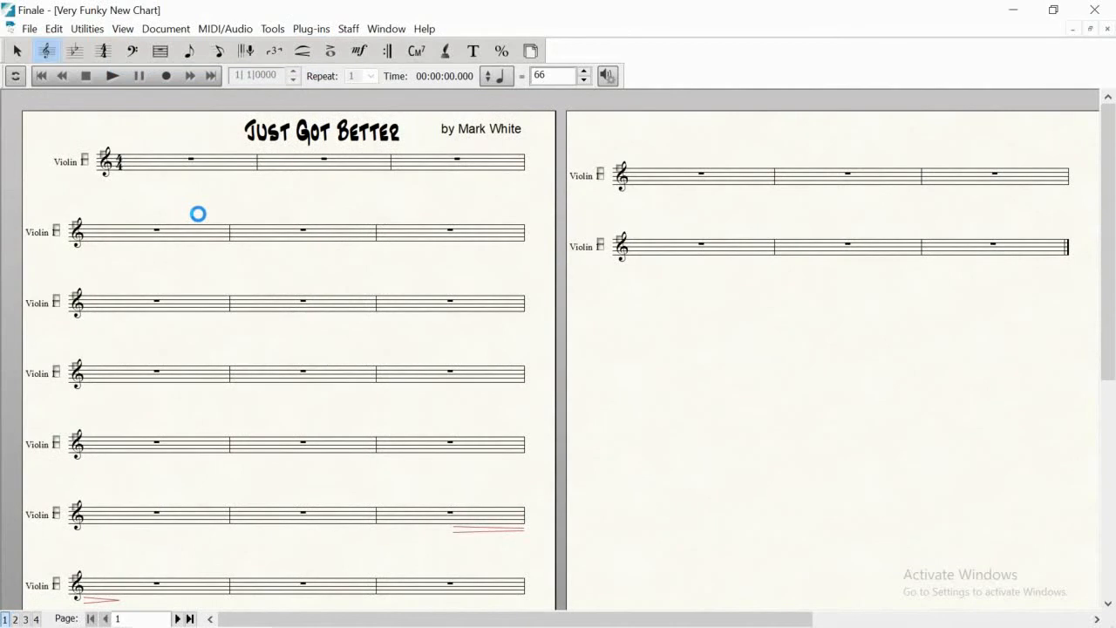
- Display the page's text block handles with the Text tool and select the Just Got Better title
{"action": "left_click", "coordinate": [474, 50]}
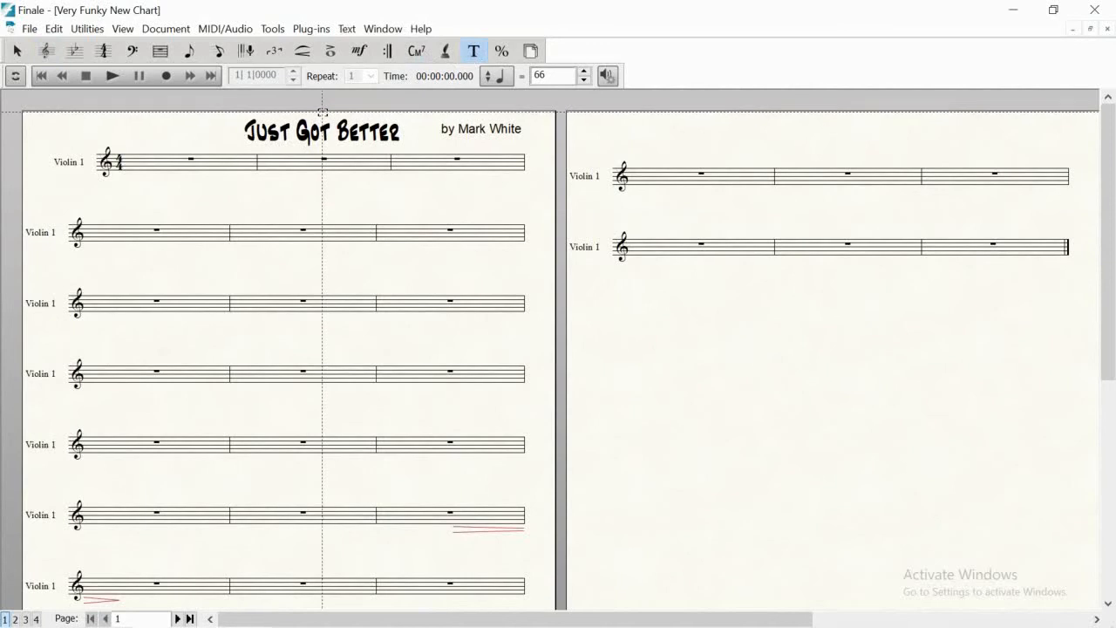
{"action": "left_click", "coordinate": [321, 111]}
{"action": "left_click", "coordinate": [125, 137]}
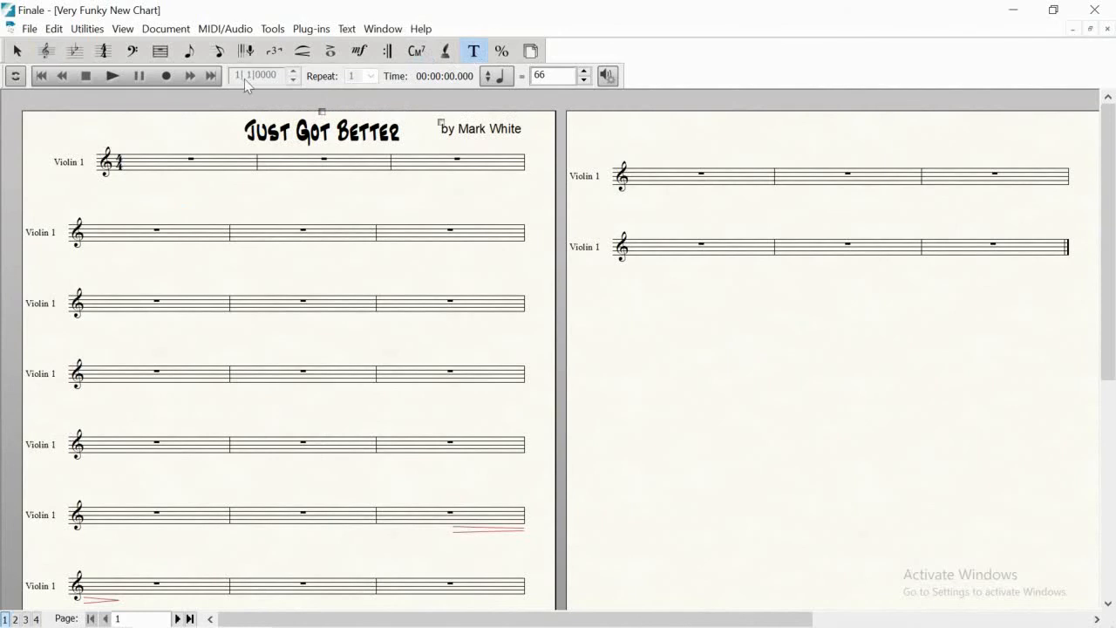
{"action": "right_click", "coordinate": [175, 129]}
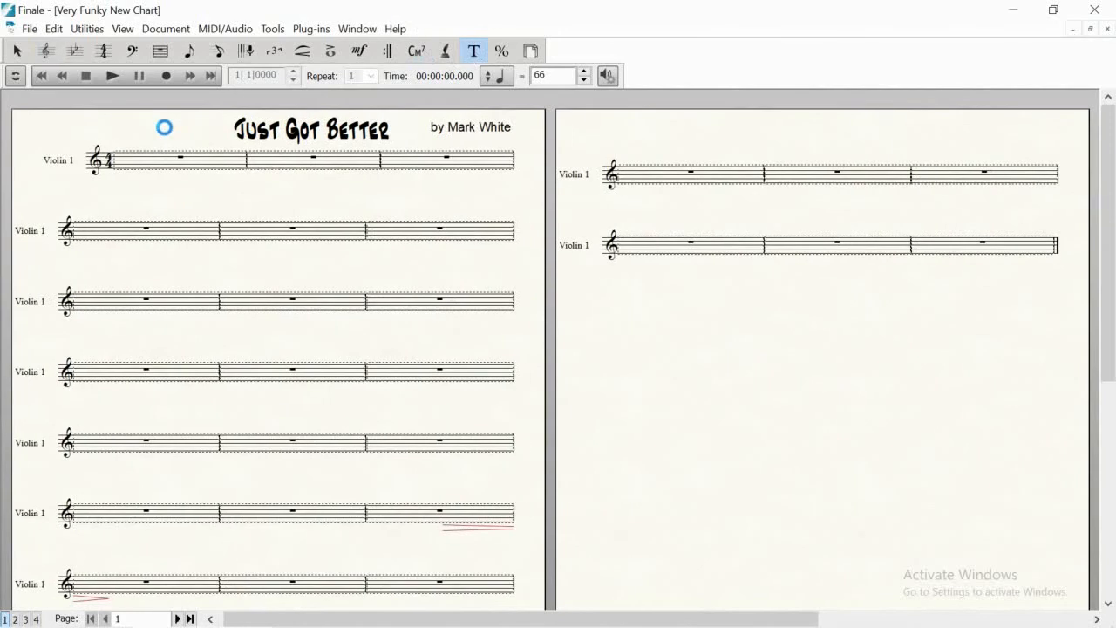